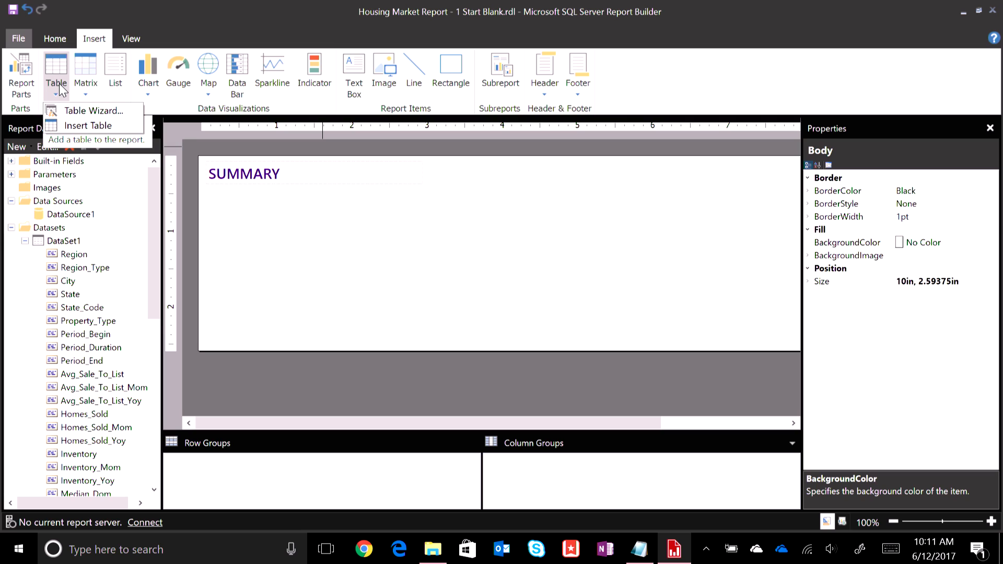
Insert a blank table directly below the SUMMARY heading in the report body.
left_click(82, 126)
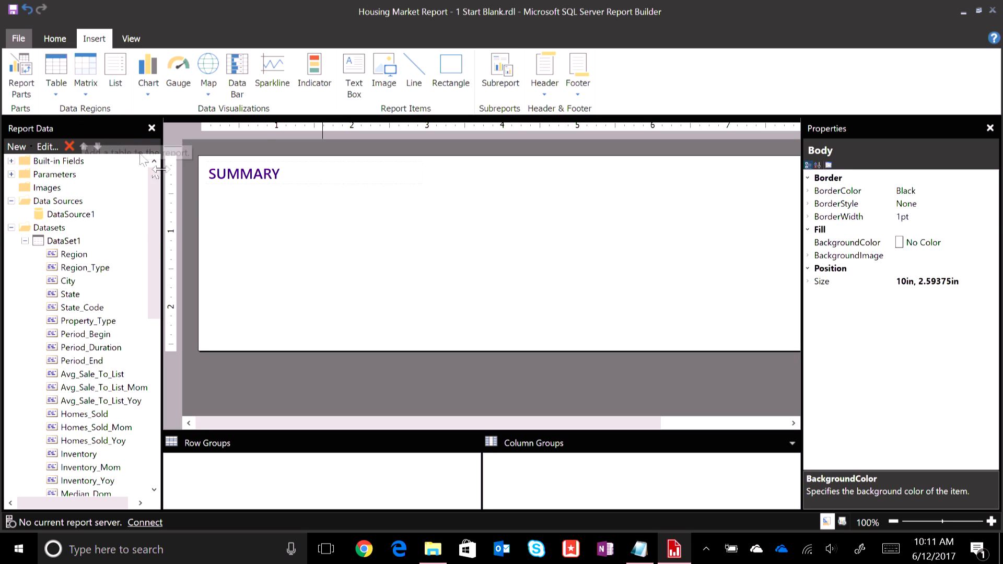
left_click(218, 196)
left_click_drag(218, 196, 423, 233)
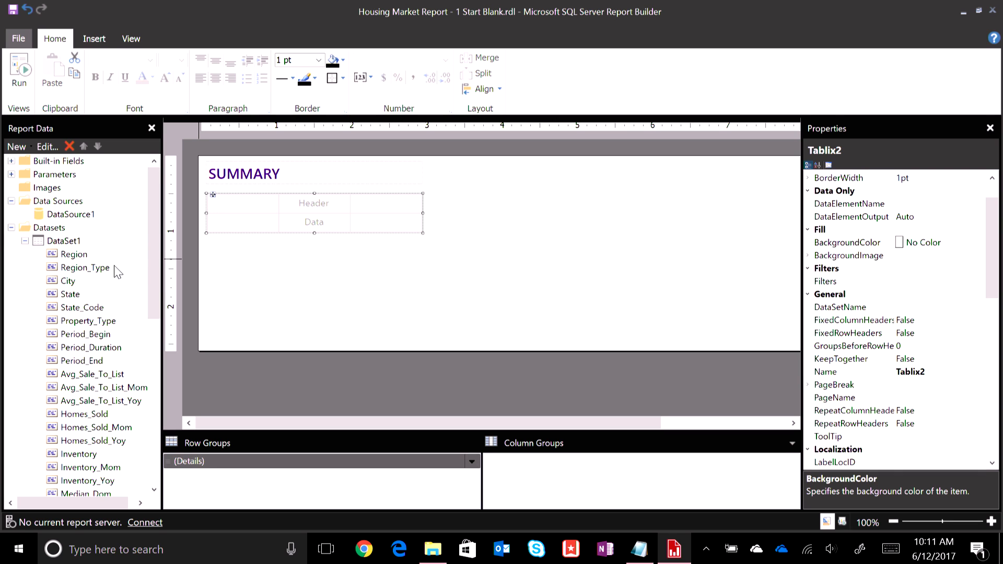
Open DataSet1's properties, review its embedded query and load it in the Query Designer.
double_click(66, 241)
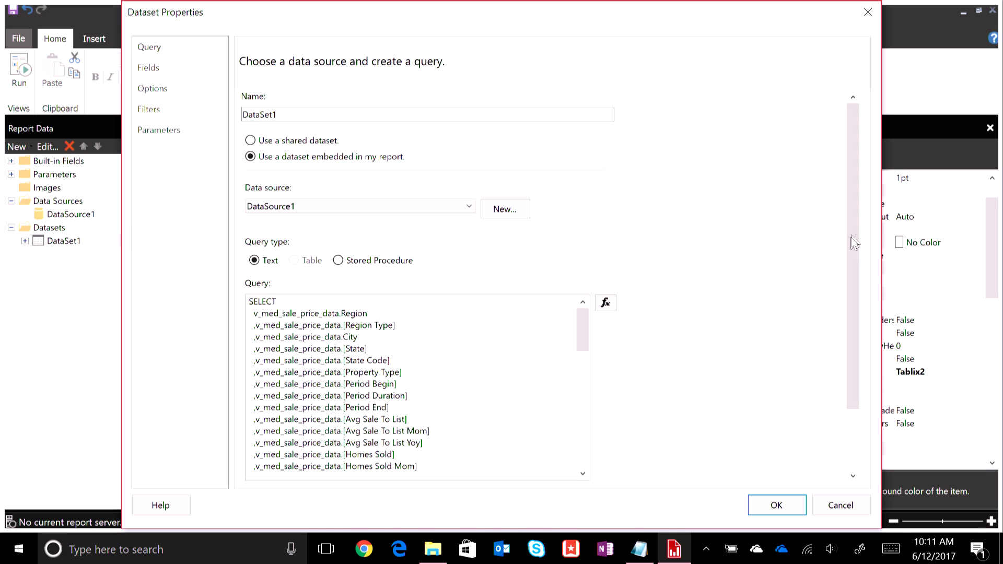
left_click_drag(857, 218, 840, 273)
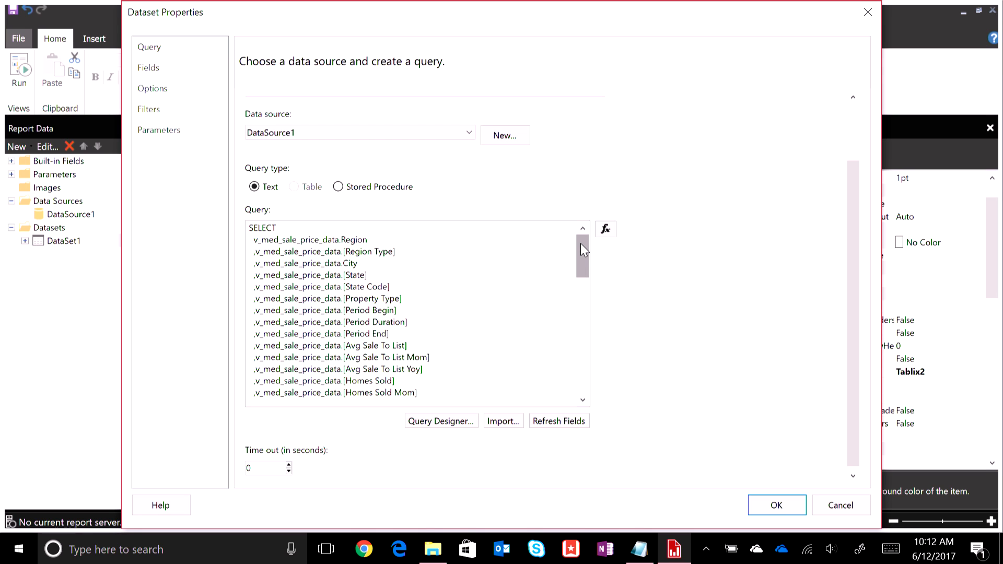
left_click_drag(581, 243, 411, 399)
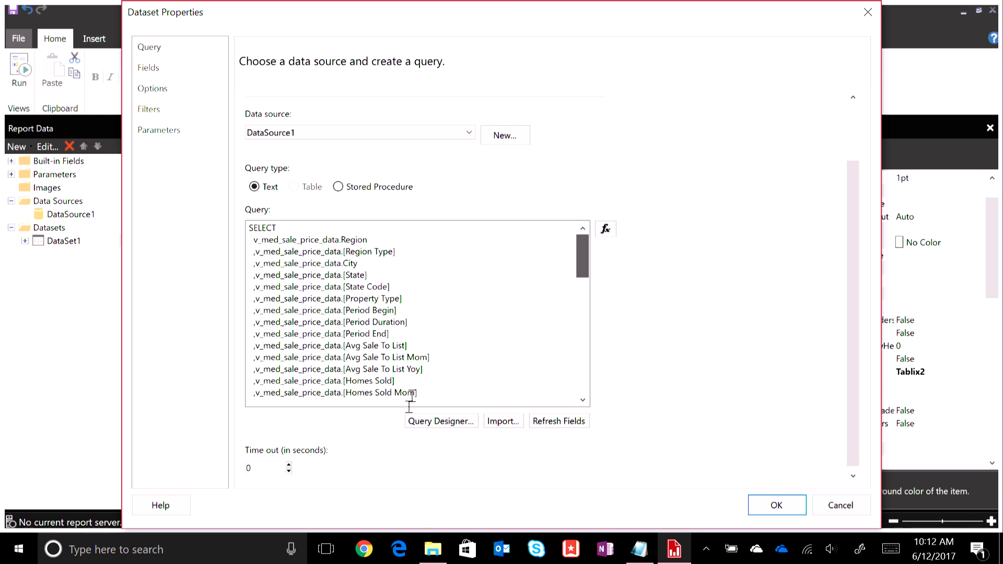
left_click(420, 421)
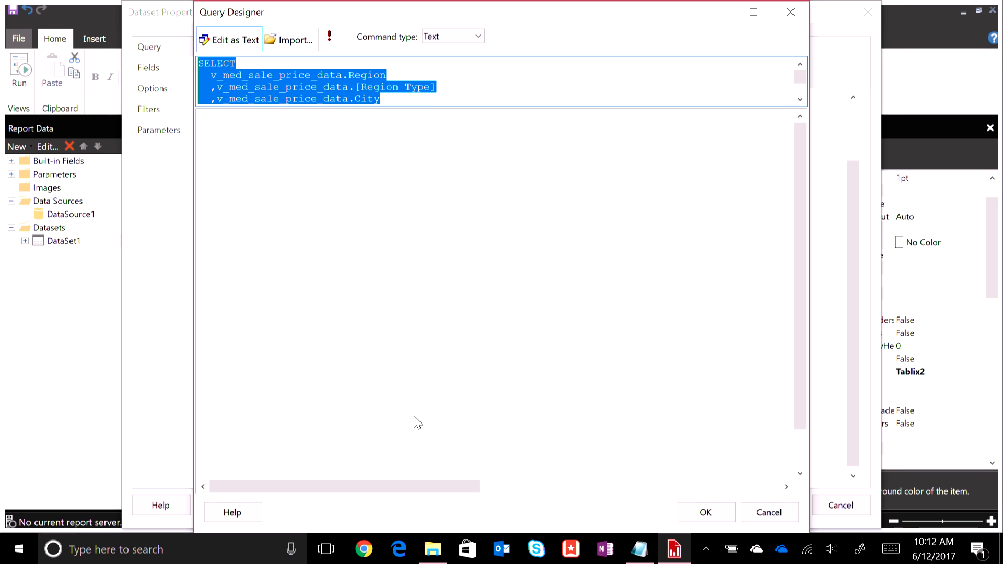
left_click(330, 38)
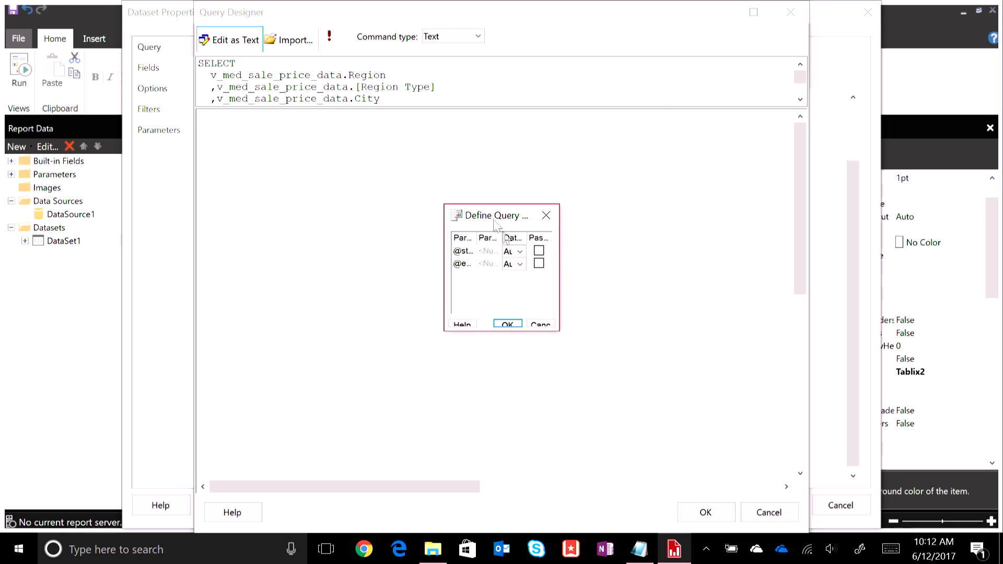
left_click_drag(427, 181, 336, 176)
left_click_drag(407, 282, 748, 375)
left_click(487, 201)
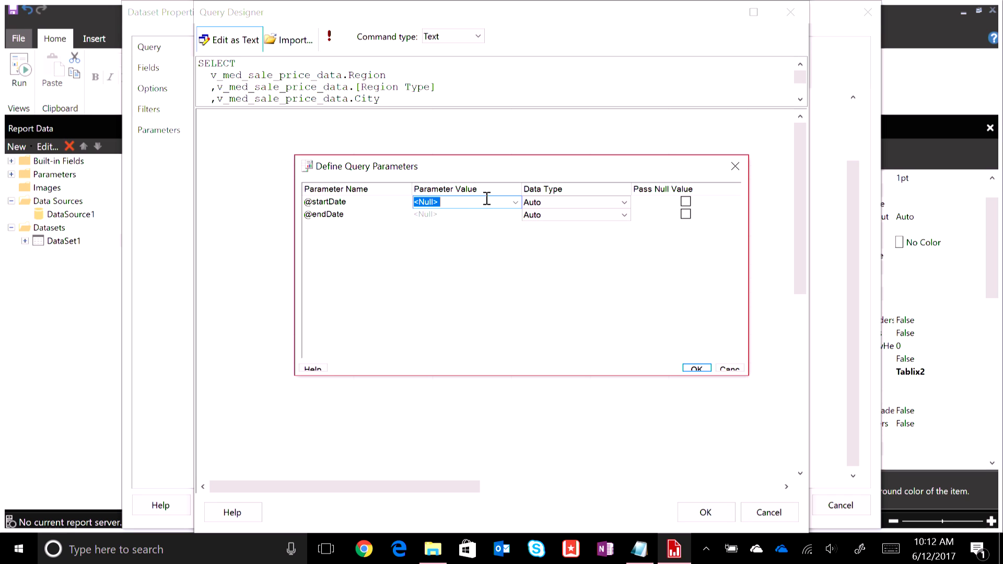
type("5/31/2016")
left_click(465, 215)
type("4/30/2017")
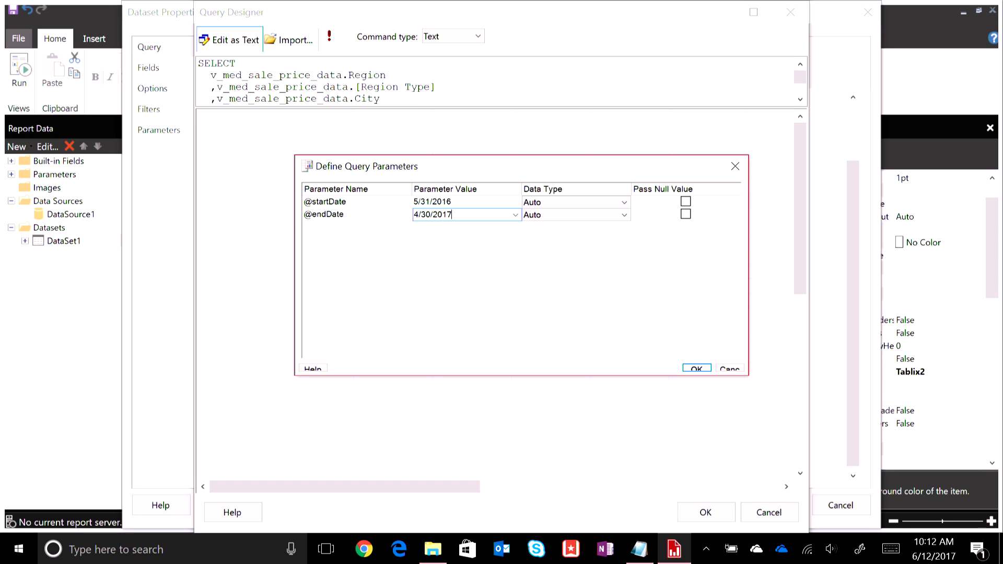
key("Return")
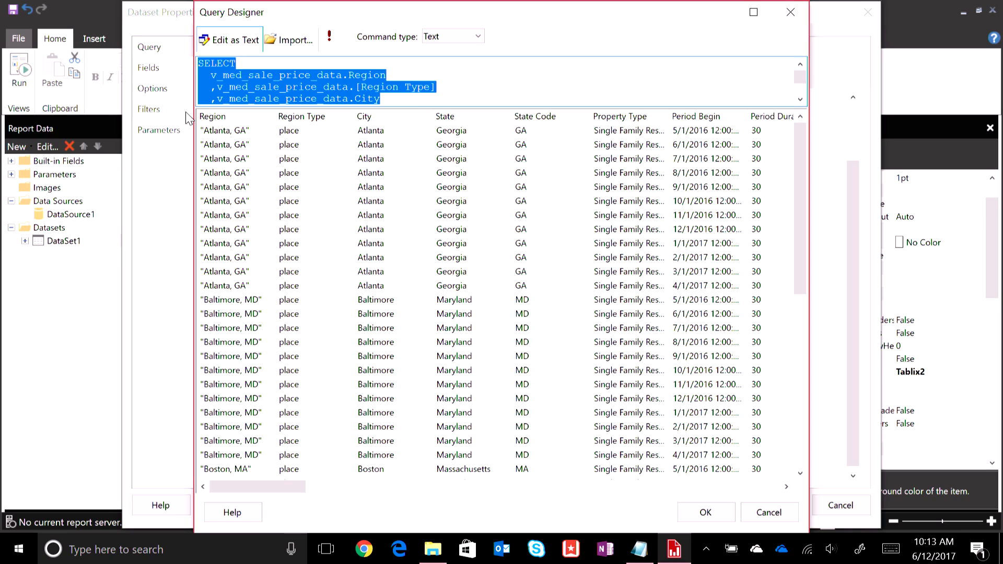
left_click(766, 512)
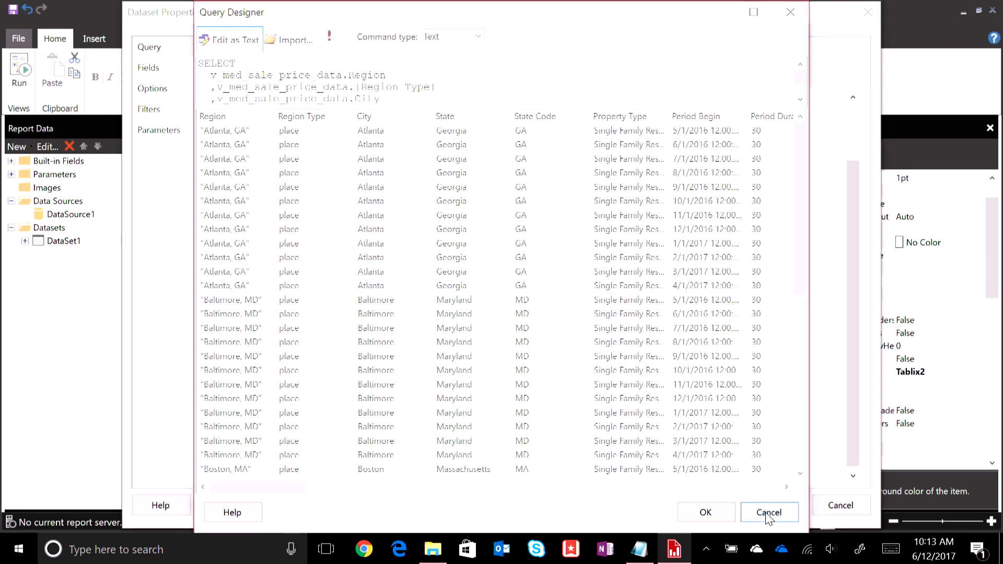
left_click(834, 504)
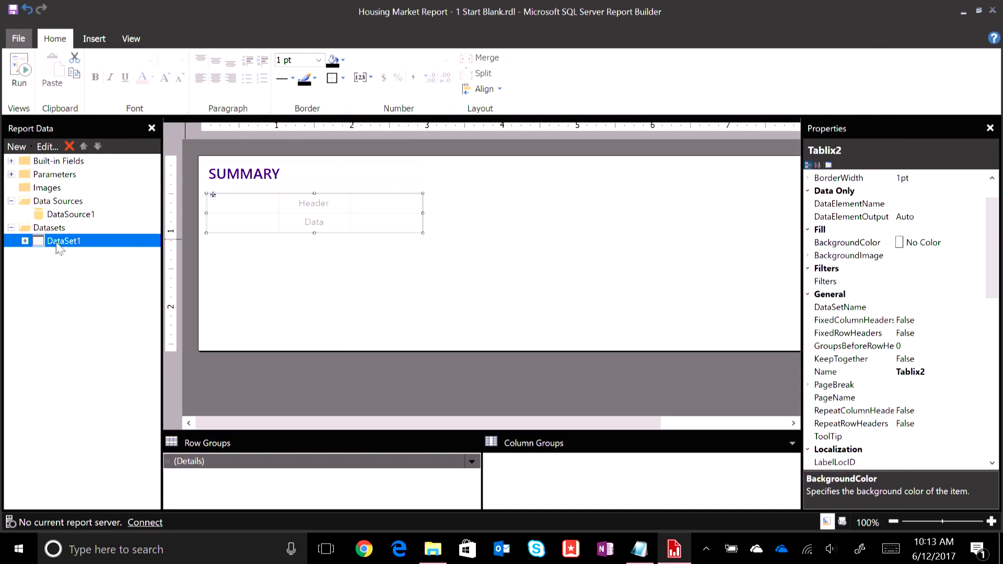
Place the City field in the table's first data cell and Median_Sale_Price in the second.
left_click(24, 241)
scroll(159, 215, "down", 1)
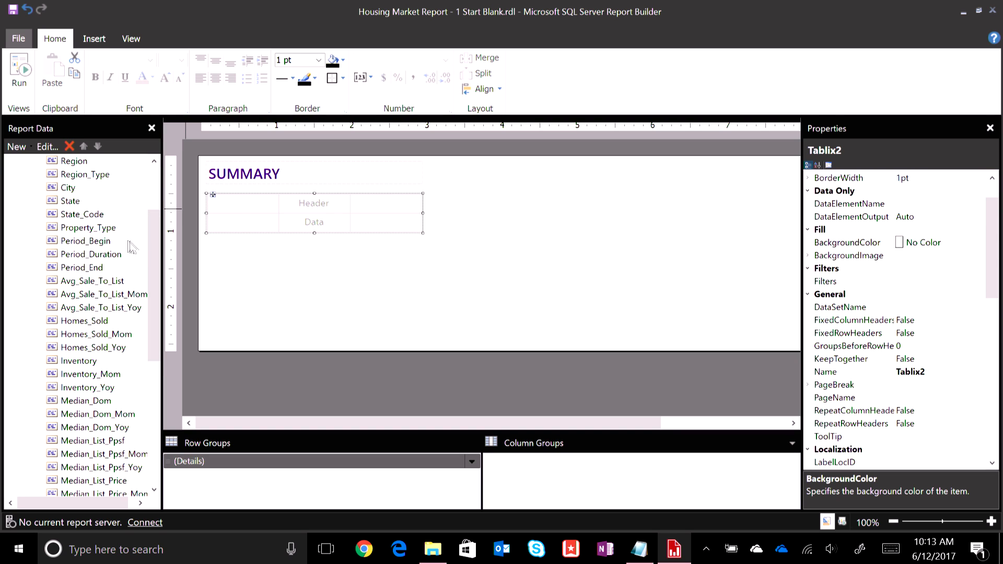
left_click_drag(152, 241, 152, 266)
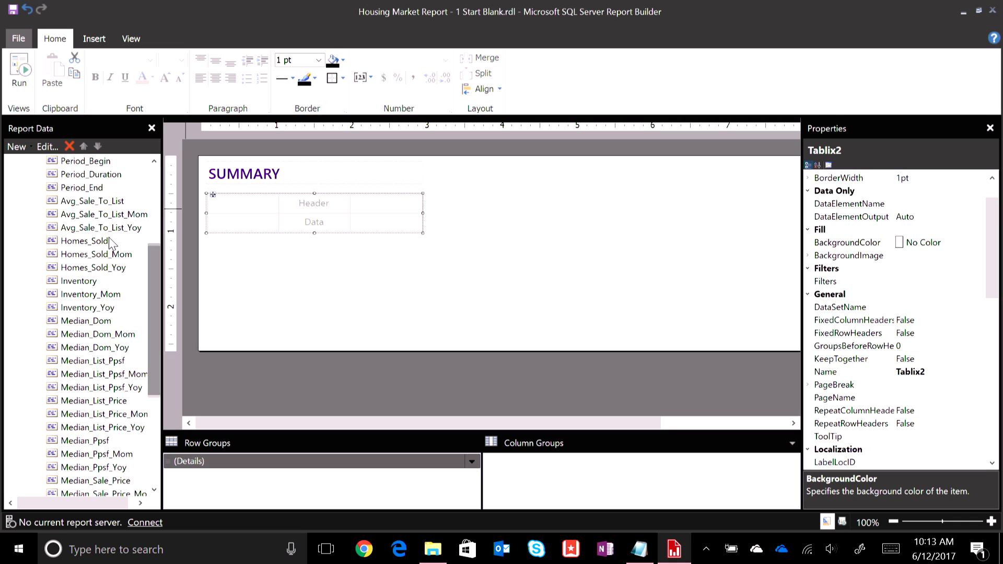
left_click(101, 321)
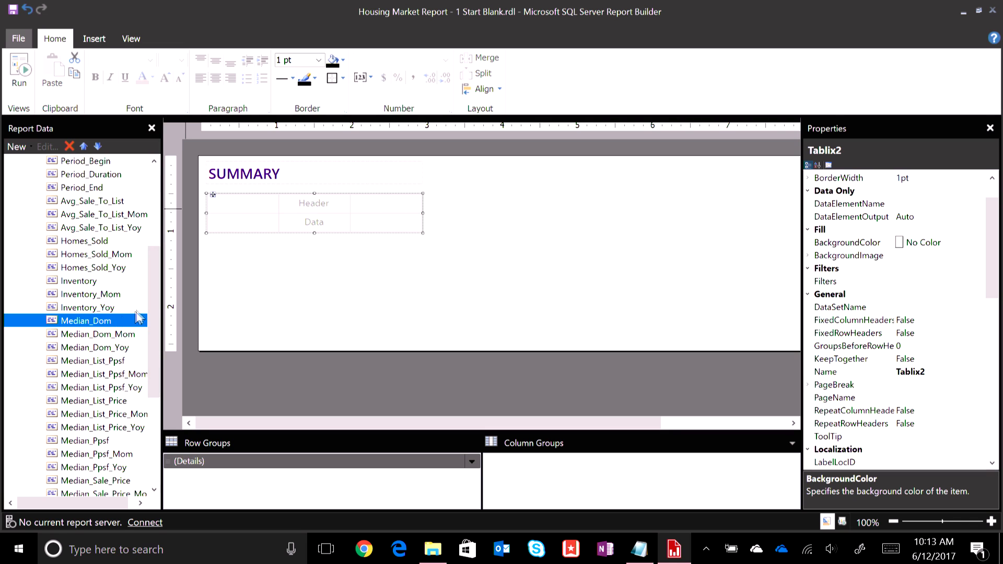
left_click_drag(155, 300, 155, 325)
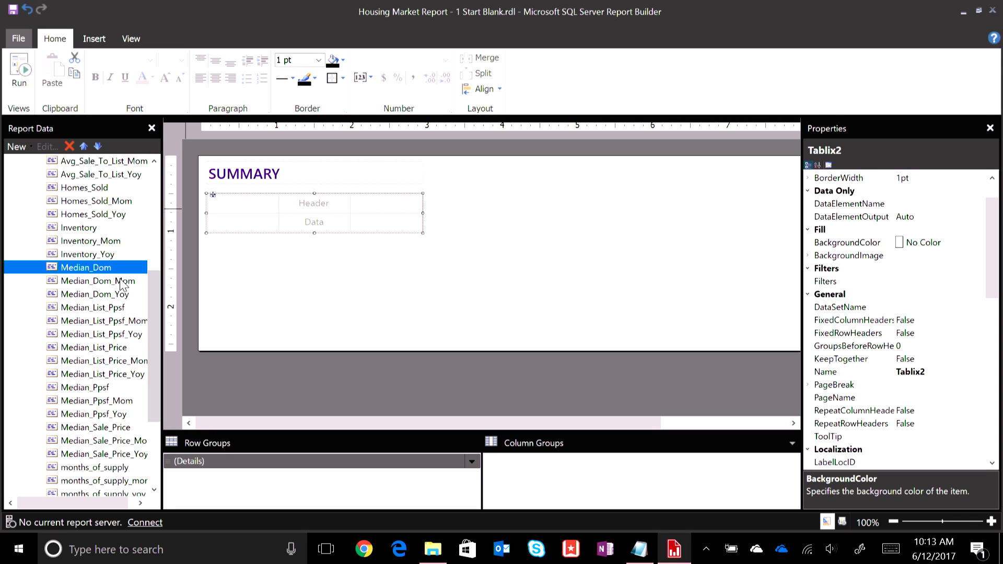
left_click_drag(155, 360, 157, 297)
left_click_drag(60, 218, 236, 224)
left_click_drag(158, 243, 161, 345)
left_click_drag(94, 361, 297, 221)
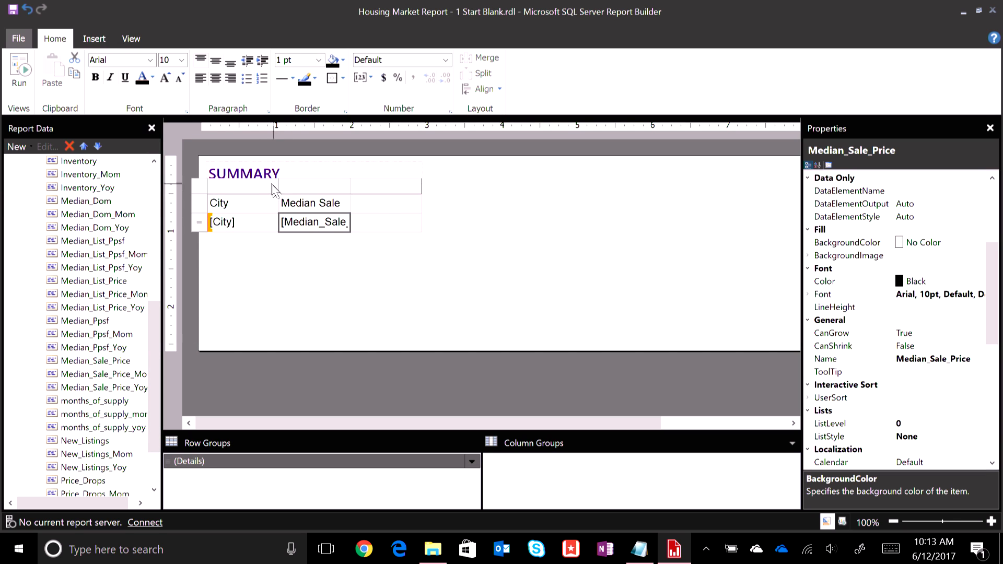
Widen the table's City column and set the font of both table rows to Segoe UI.
left_click_drag(279, 186, 305, 189)
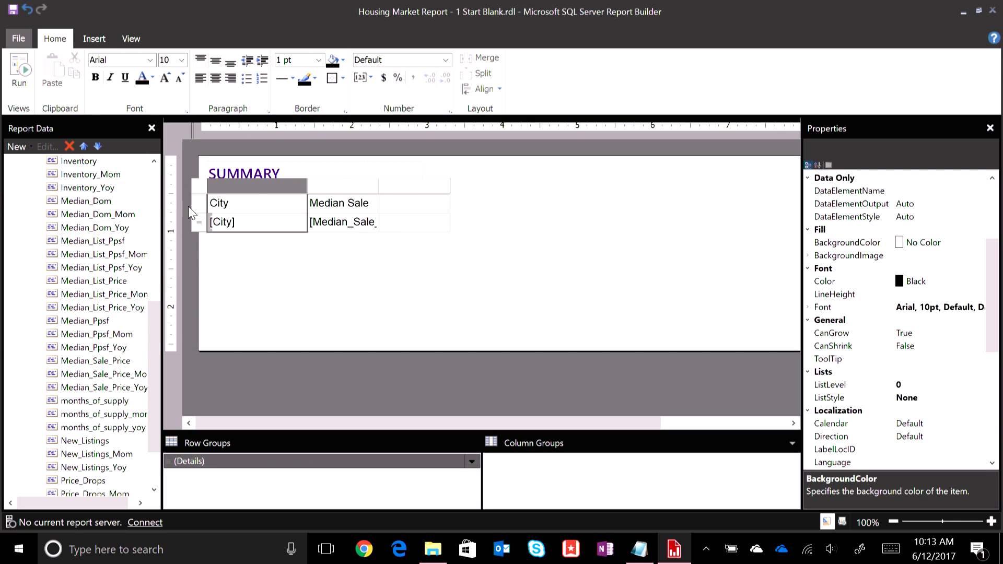
left_click_drag(198, 203, 201, 229)
left_click(151, 60)
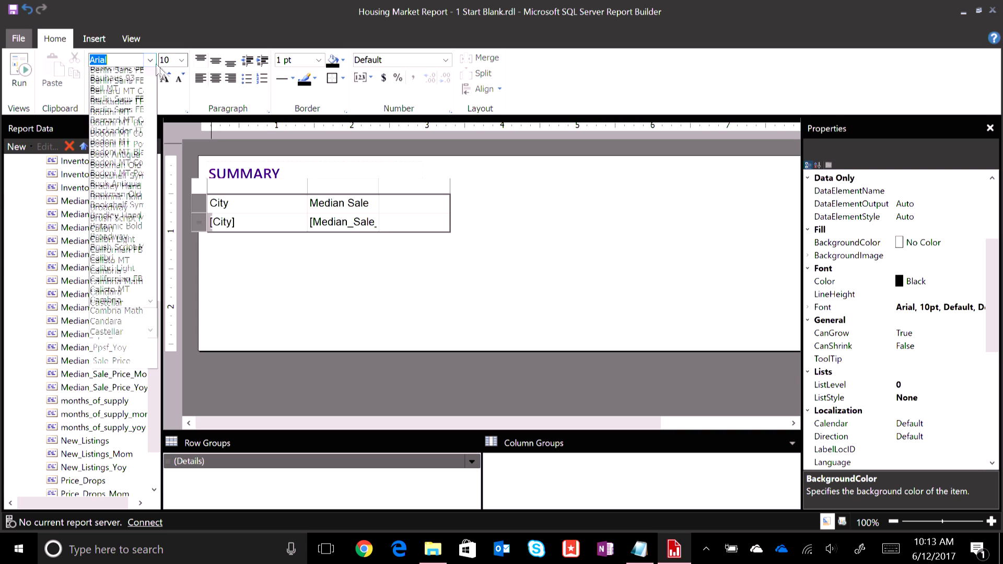
left_click_drag(152, 93, 163, 299)
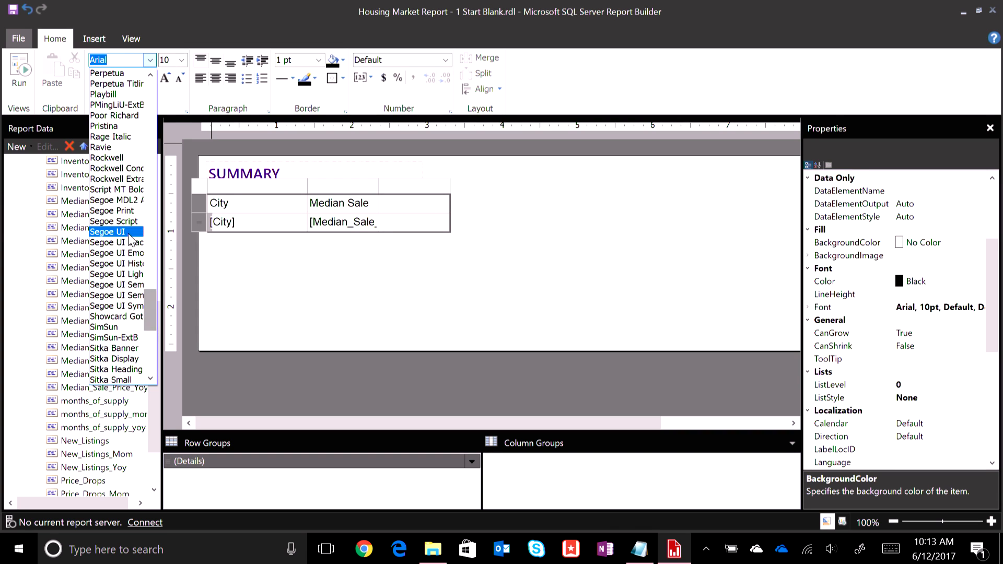
left_click(108, 232)
left_click(404, 262)
Preview the report with the ungrouped city rows and return to the design view.
left_click(19, 71)
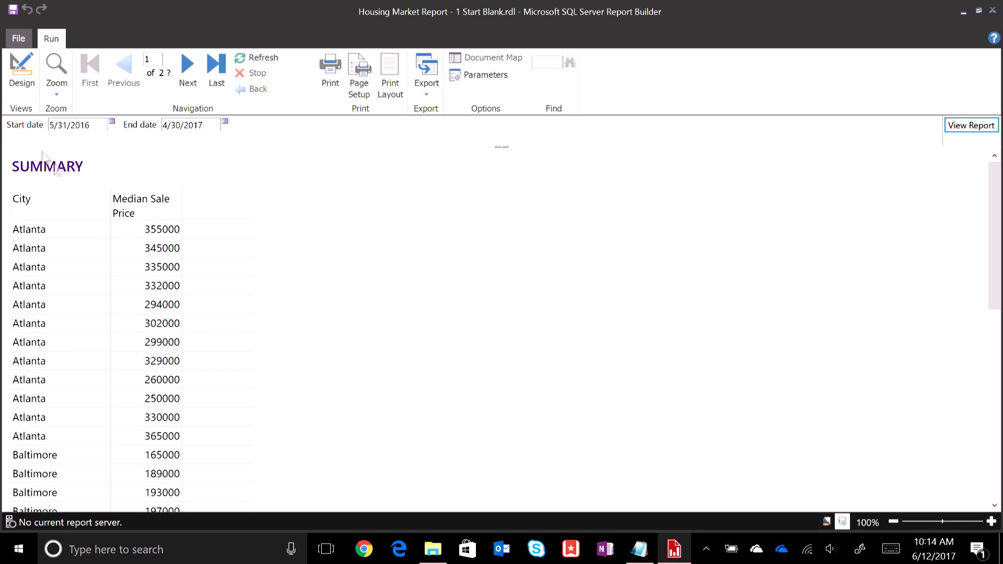
left_click(20, 68)
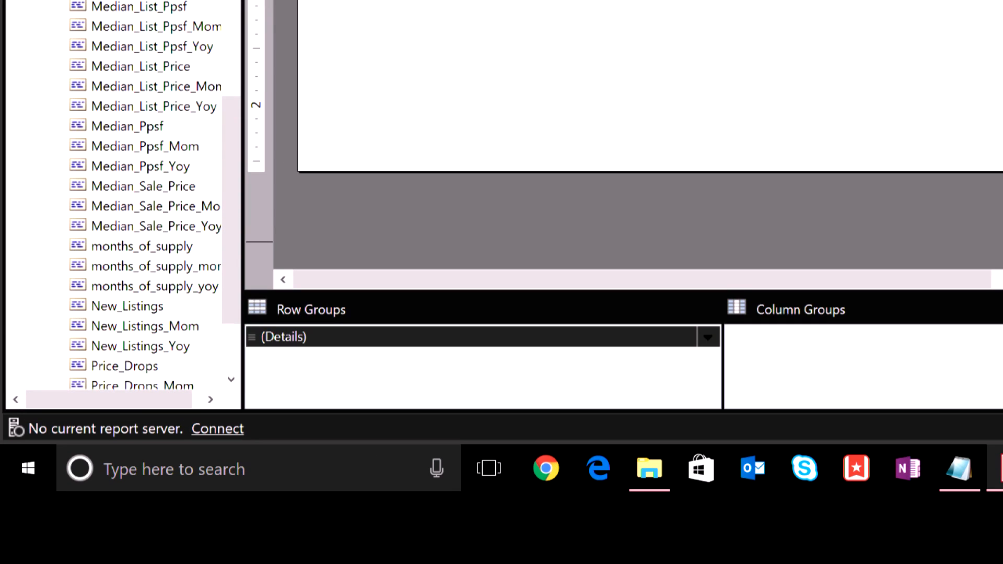
left_click_drag(241, 358, 359, 368)
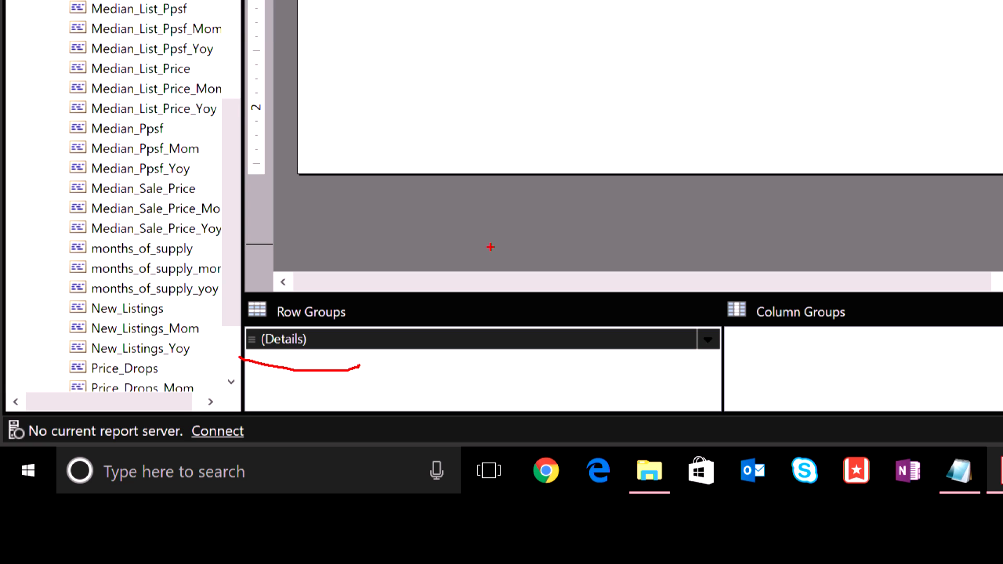
key("Escape")
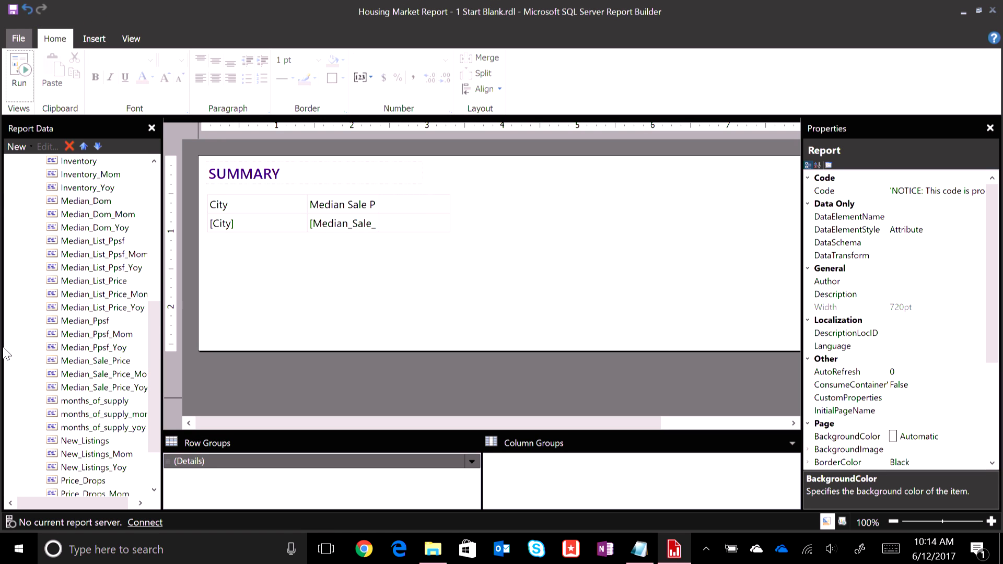
left_click(249, 229)
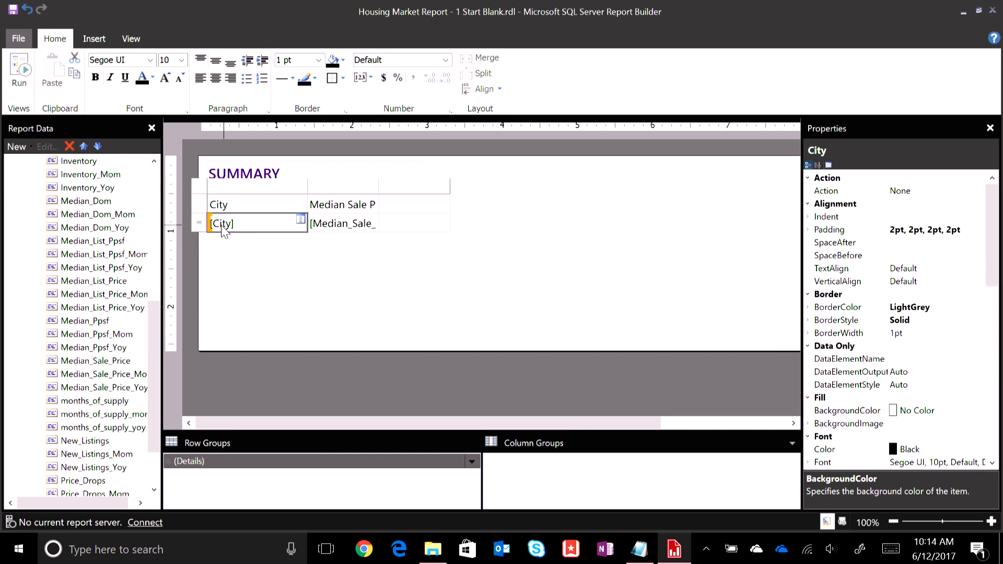
key("ctrl+1")
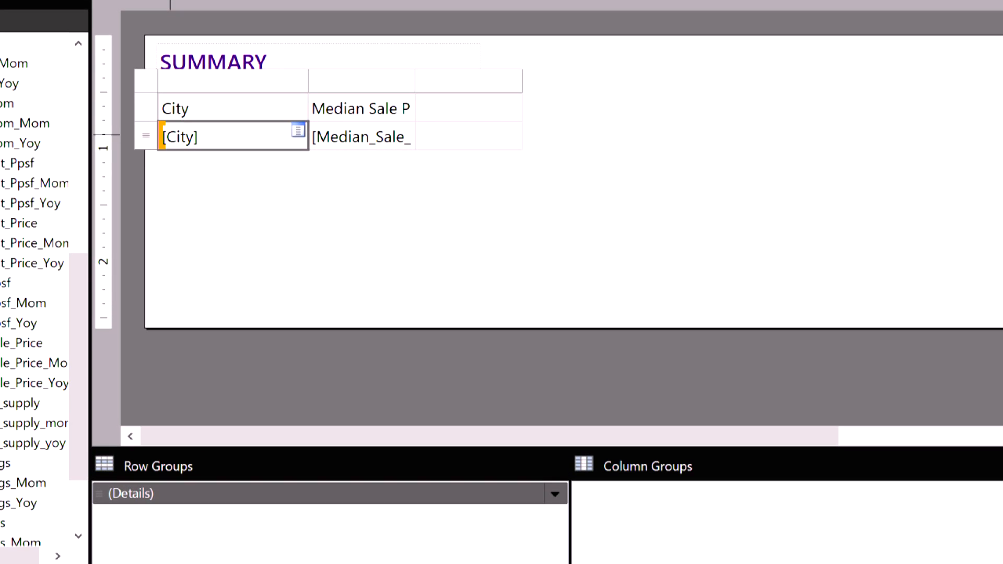
mouse_move(155, 161)
left_mouse_down()
mouse_move(135, 151)
mouse_move(152, 111)
mouse_move(162, 165)
mouse_move(142, 161)
left_mouse_up()
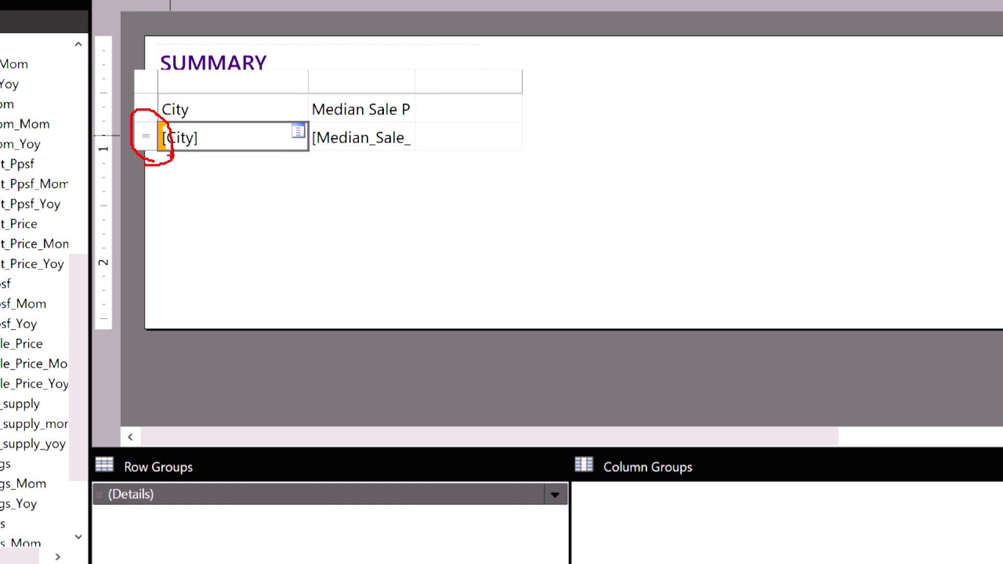
key("Escape")
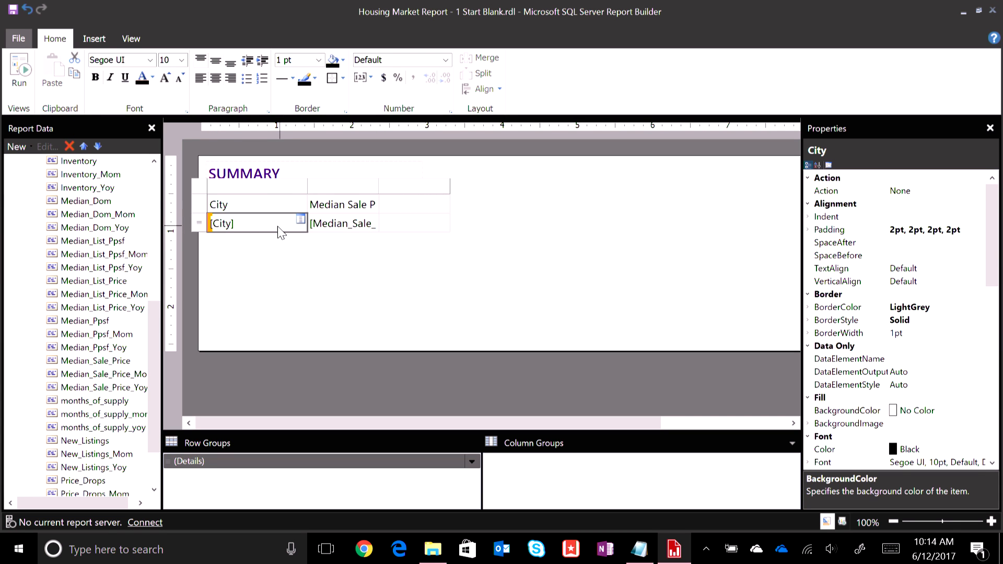
Add City as a parent row group above the Details group.
left_click_drag(159, 325, 168, 215)
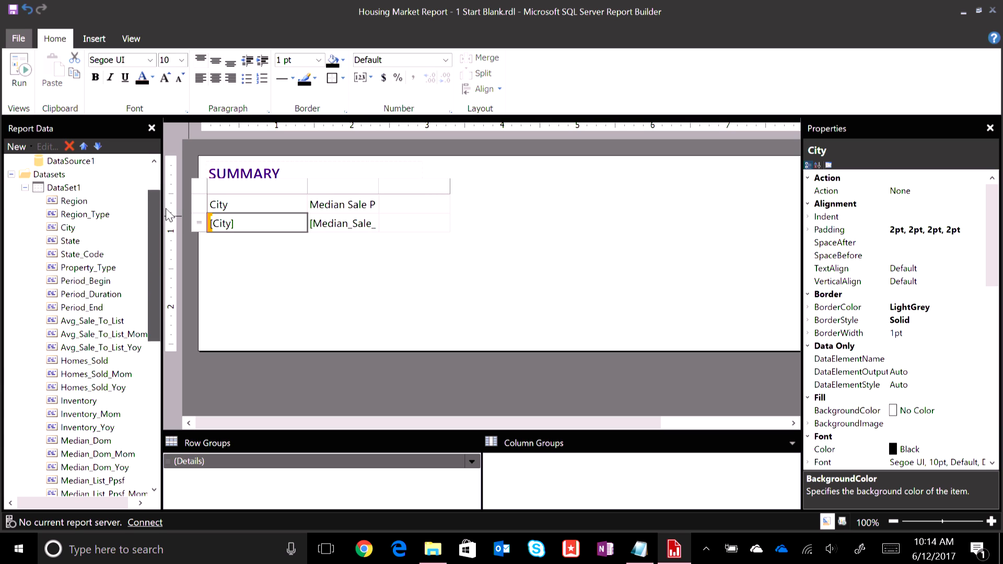
left_click_drag(68, 228, 185, 453)
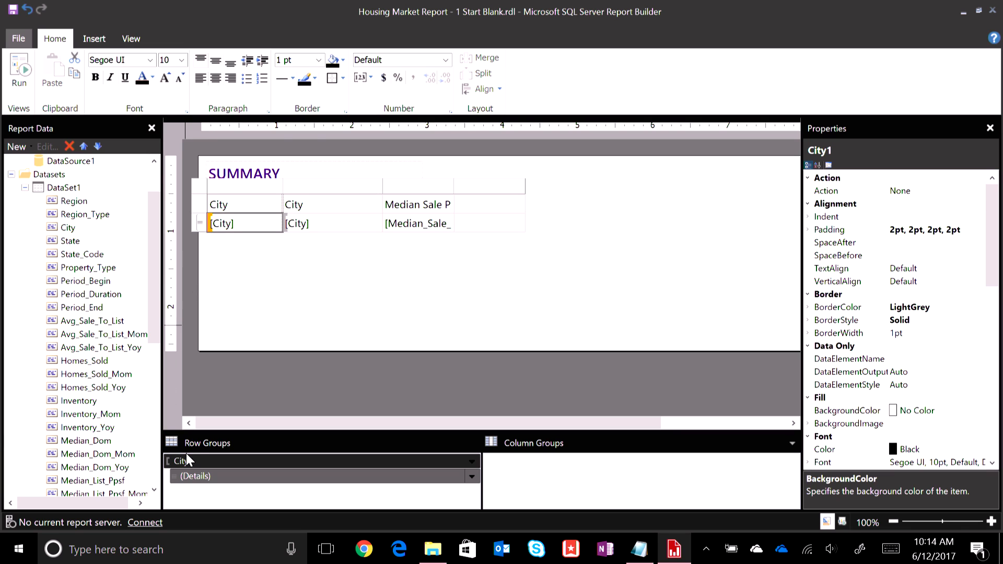
Delete the duplicate City column outside the new group and widen the remaining City column.
left_click(279, 187)
left_click(308, 186)
right_click(309, 186)
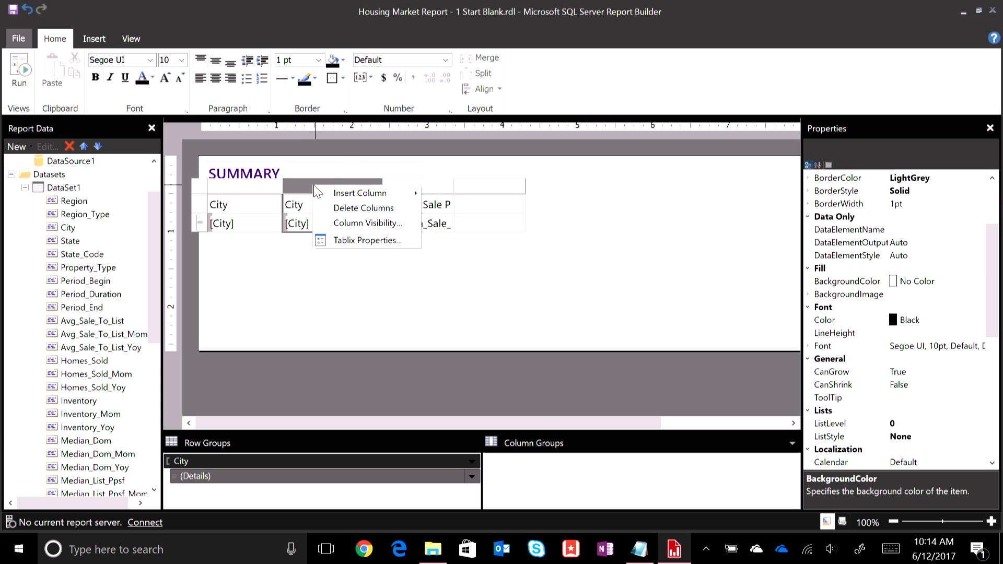
left_click(362, 205)
left_click_drag(281, 185, 296, 184)
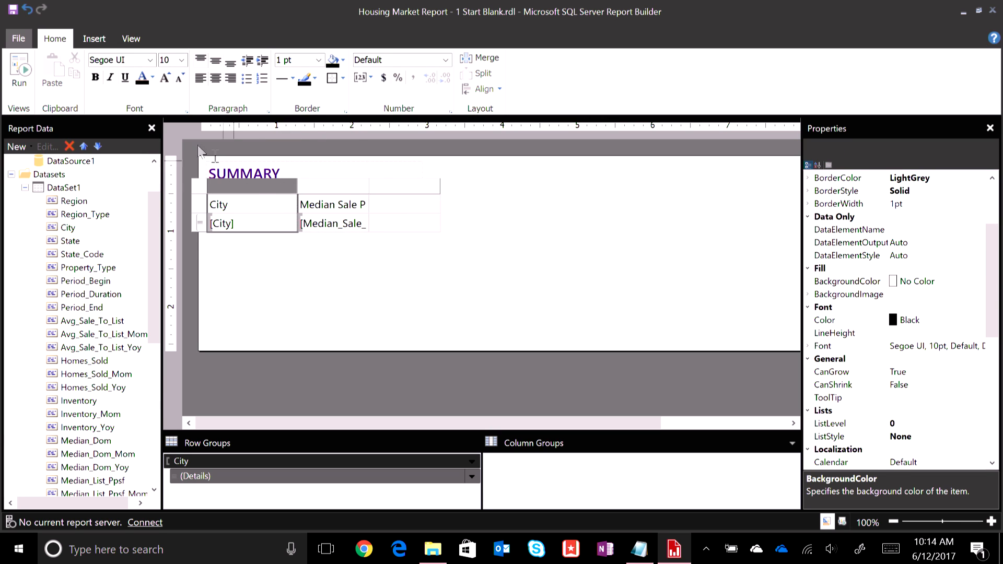
Preview the report grouped by city and return to the design view.
left_click(19, 67)
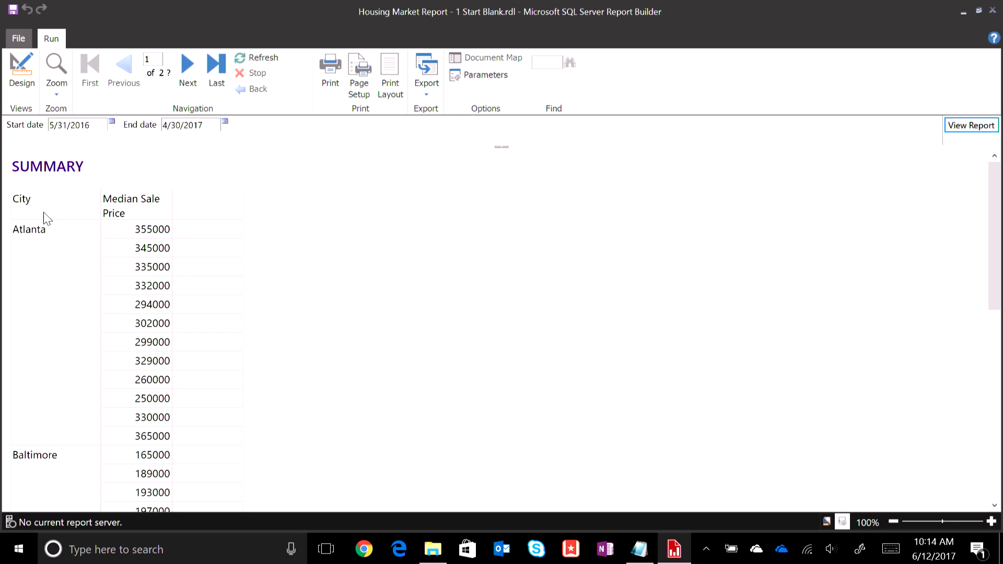
left_click(22, 70)
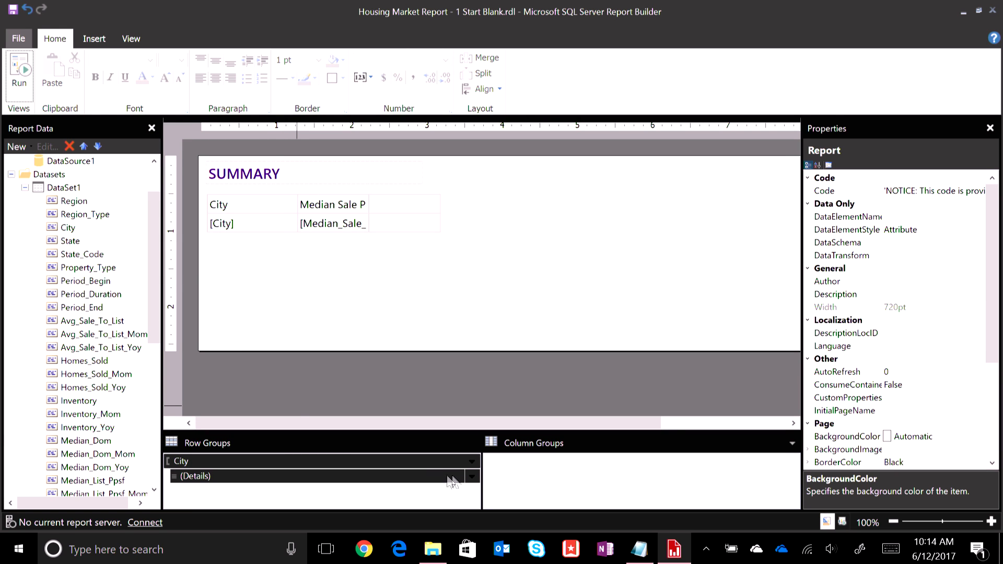
right_click(431, 481)
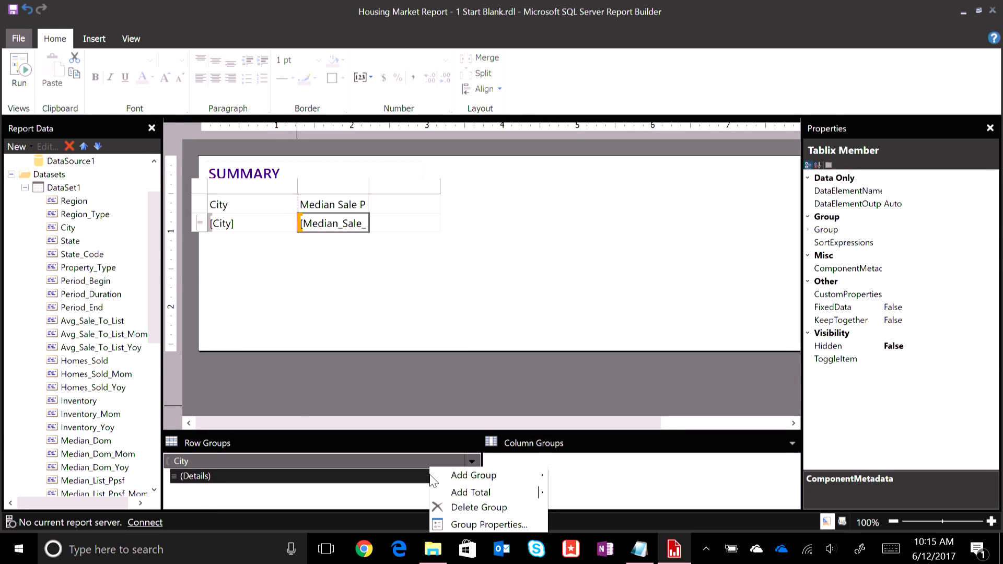
left_click(476, 509)
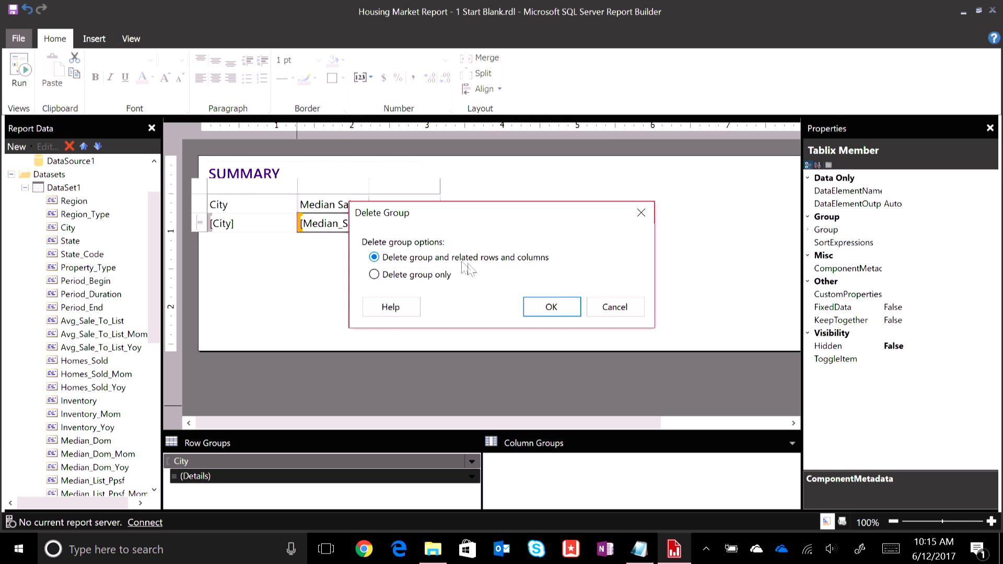
left_click(614, 307)
Try deleting the Details group together with its related rows and columns, and undo the deletion.
left_click(268, 227)
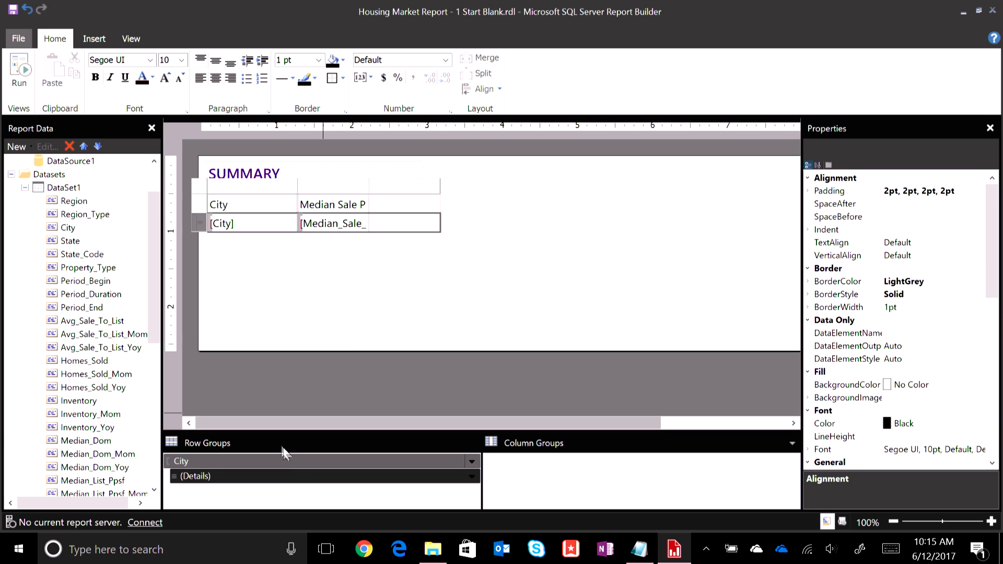
right_click(294, 484)
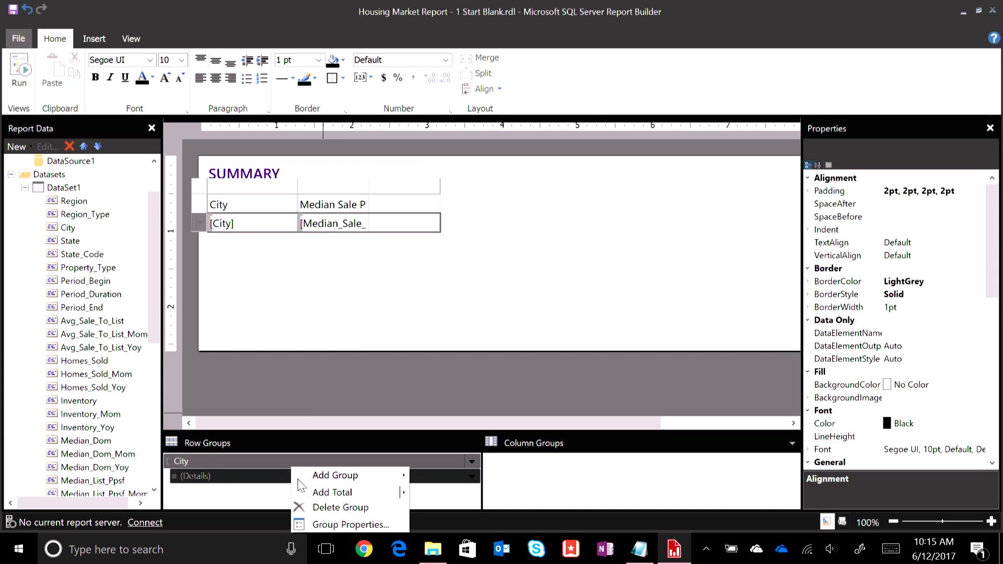
left_click(337, 508)
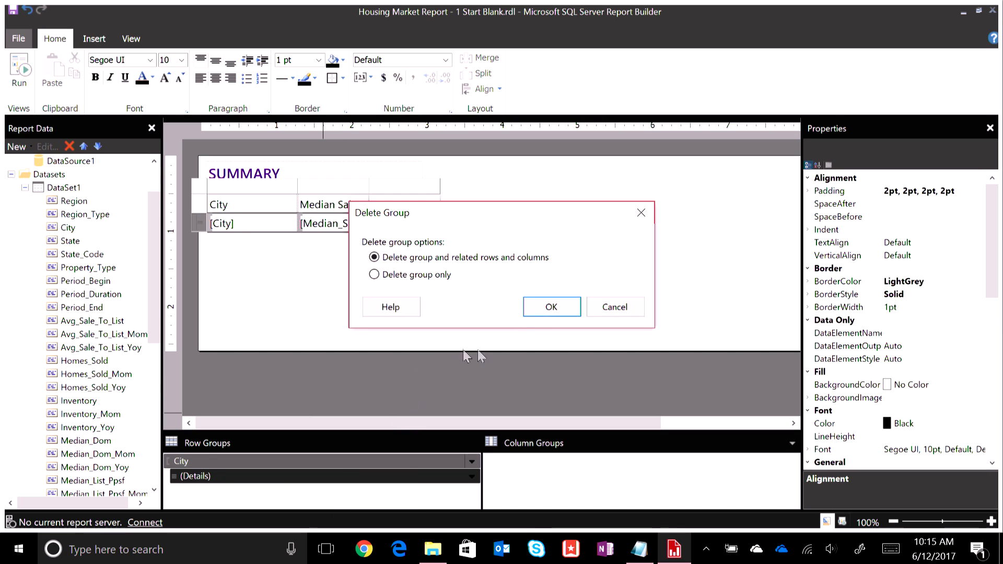
left_click(549, 311)
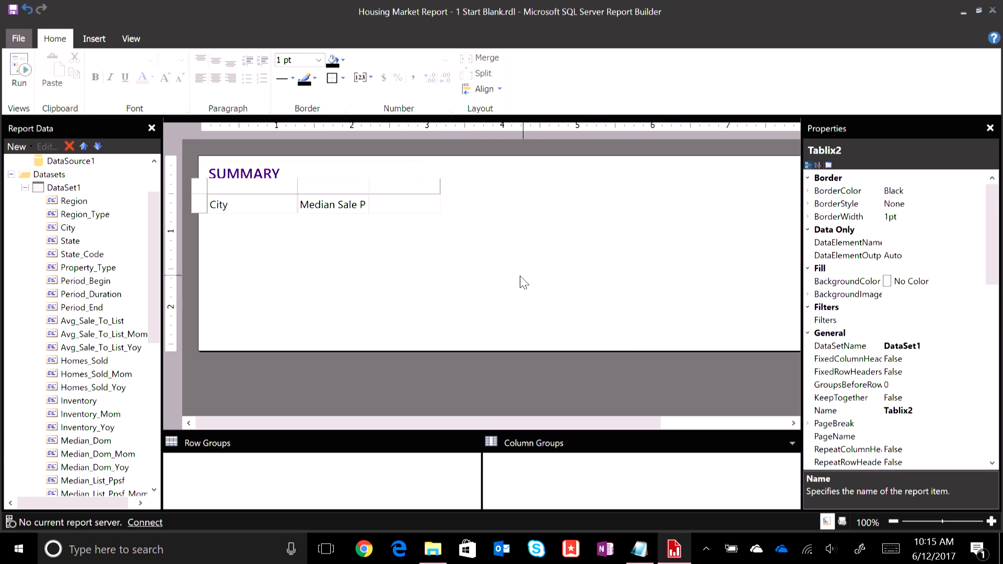
key("ctrl+z")
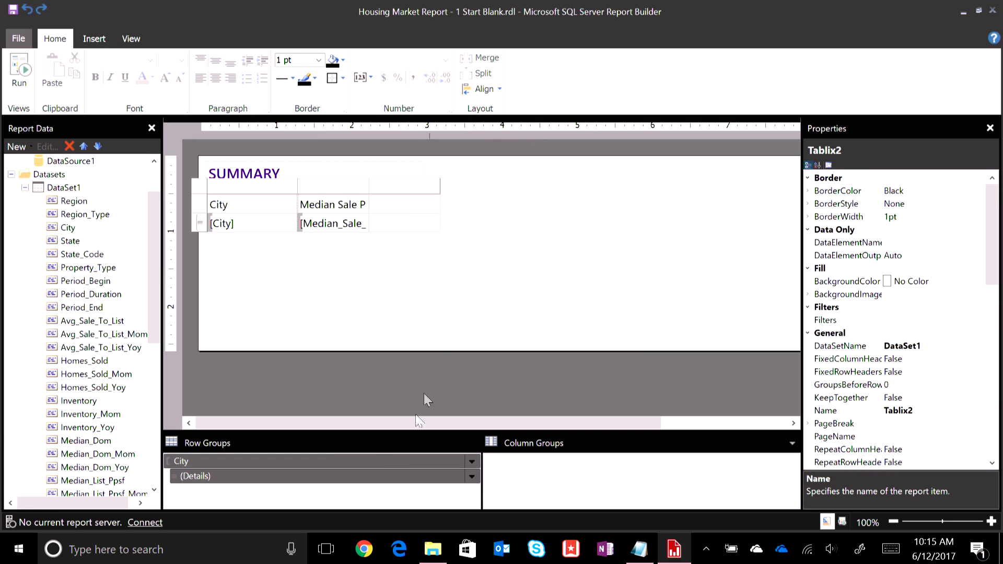
Delete only the Details group from the row groups, without deleting its related rows and columns.
right_click(371, 482)
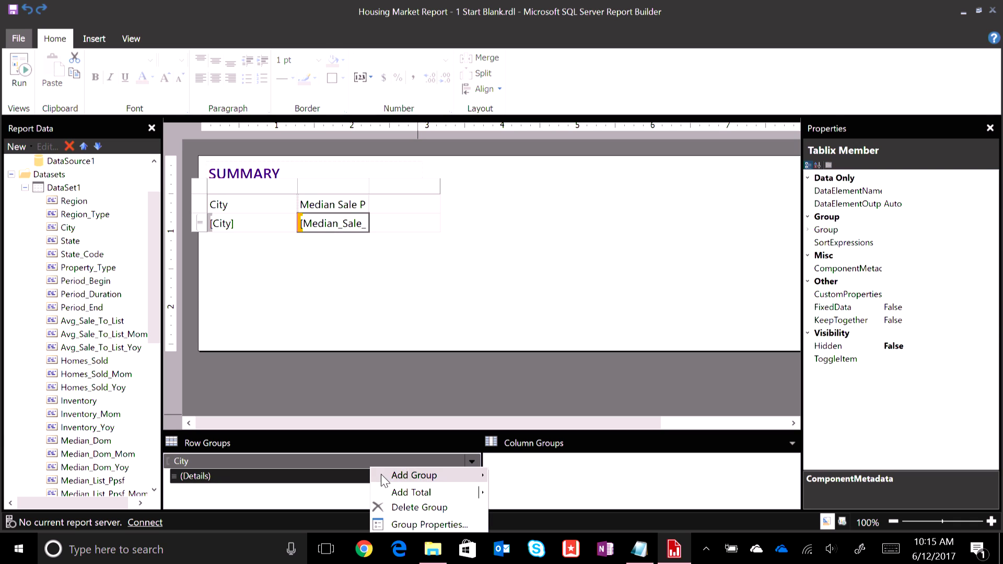
left_click(409, 508)
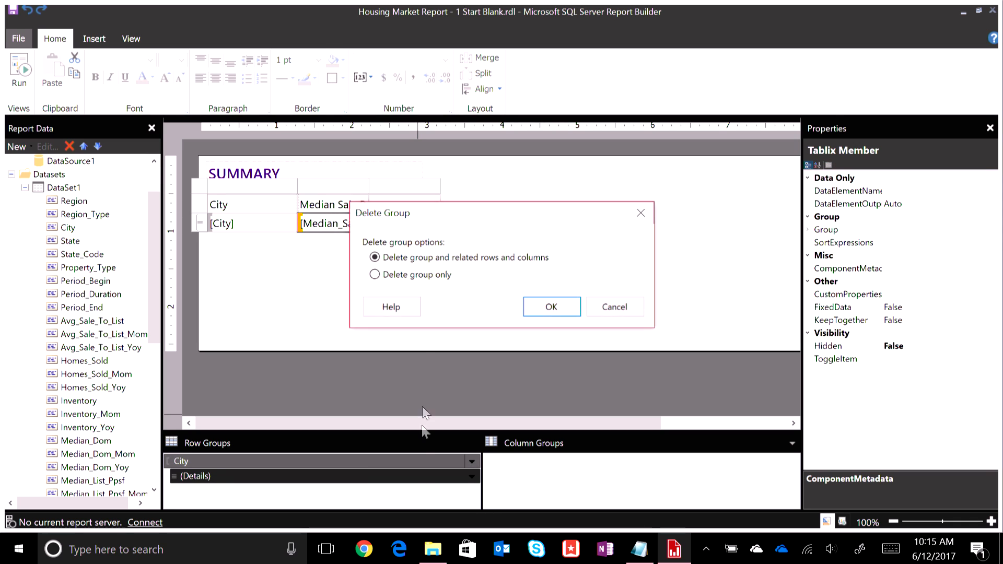
left_click(373, 274)
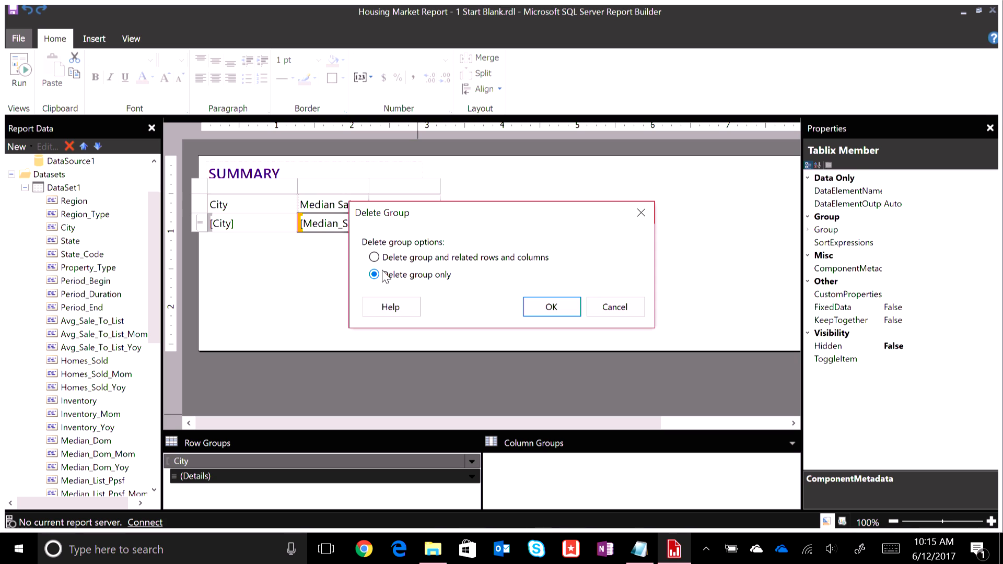
left_click(551, 307)
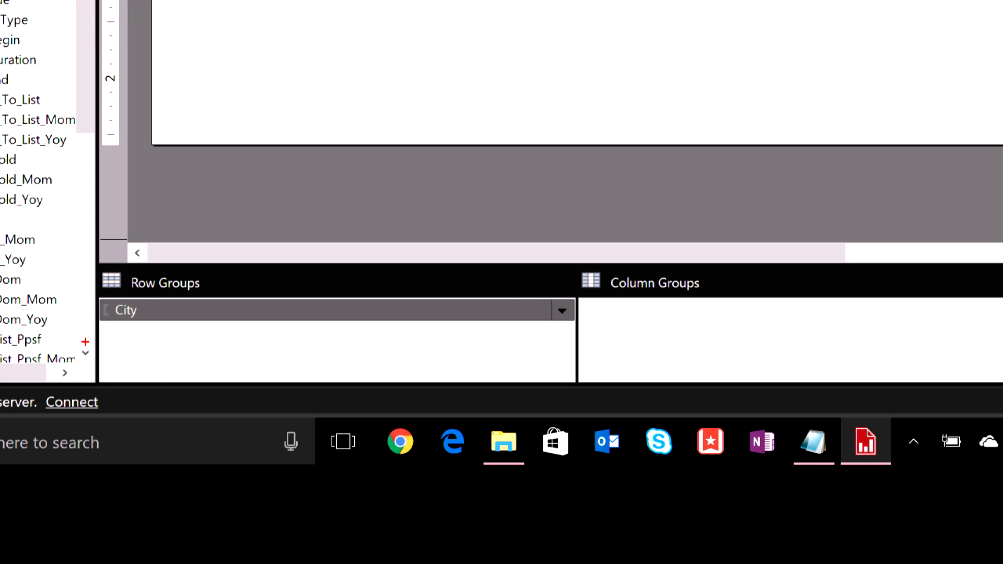
left_click_drag(83, 334, 212, 334)
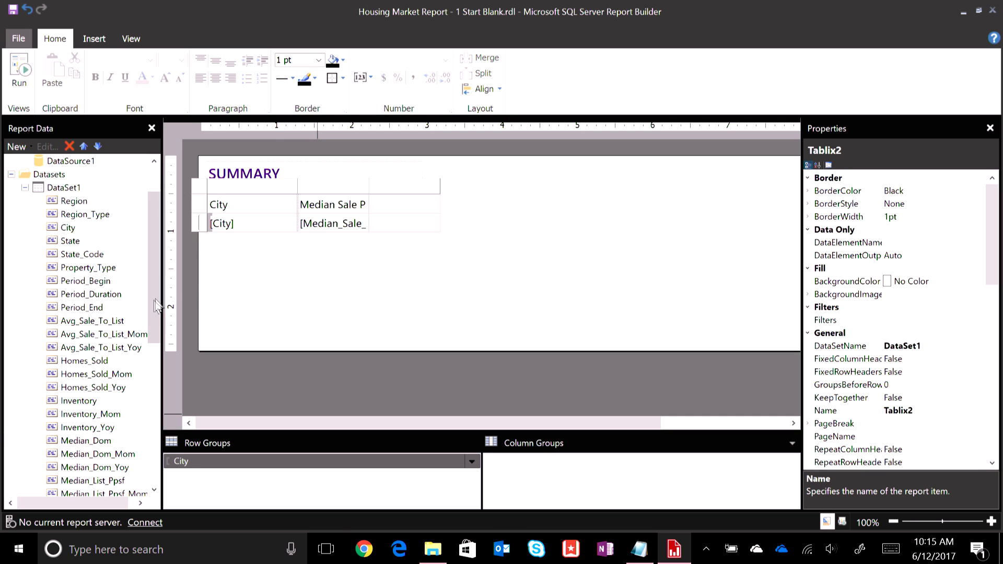
Preview the report with City as the only row group and return to the design view.
left_click(235, 219)
left_click(19, 76)
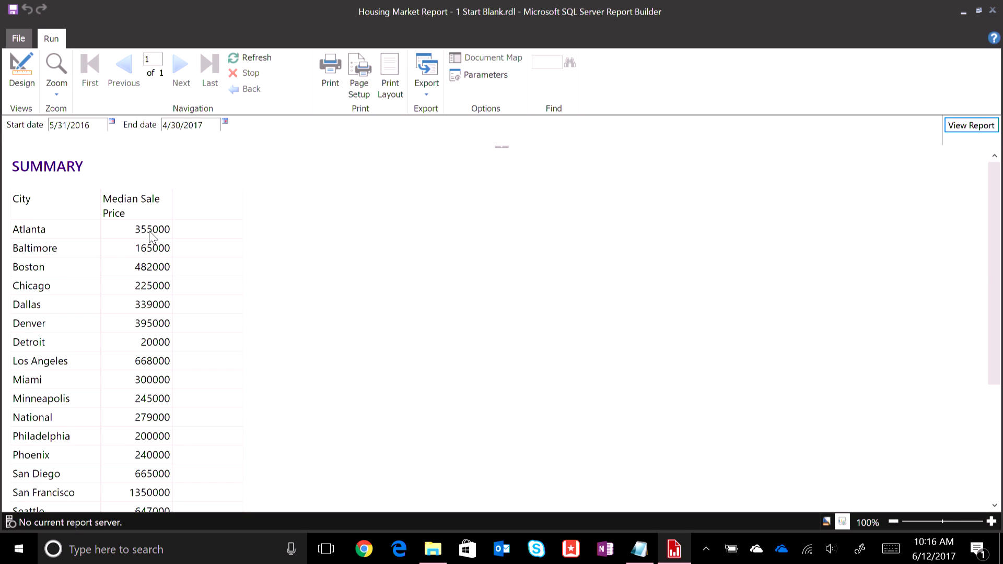
left_click(20, 77)
left_click(267, 229)
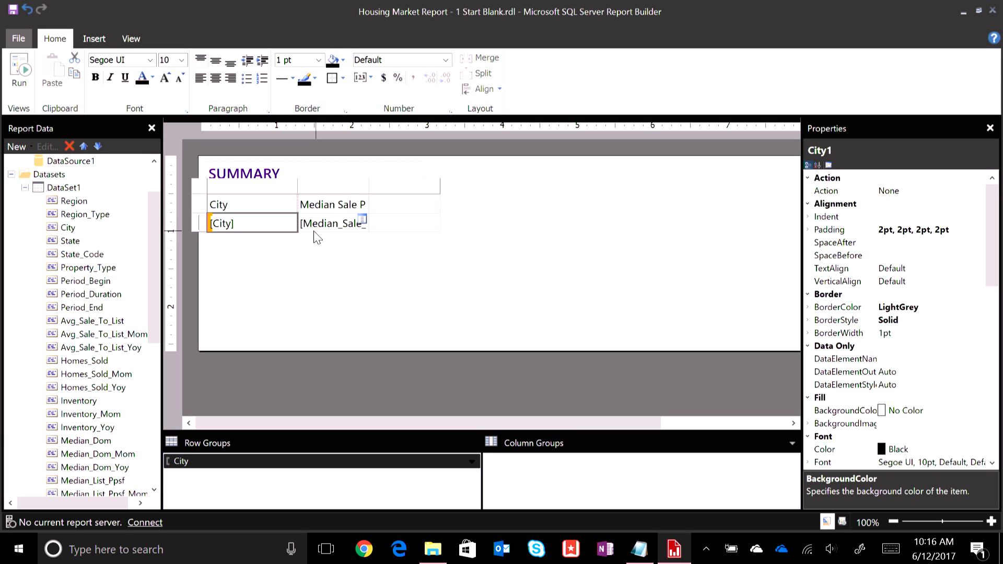
left_click(323, 228)
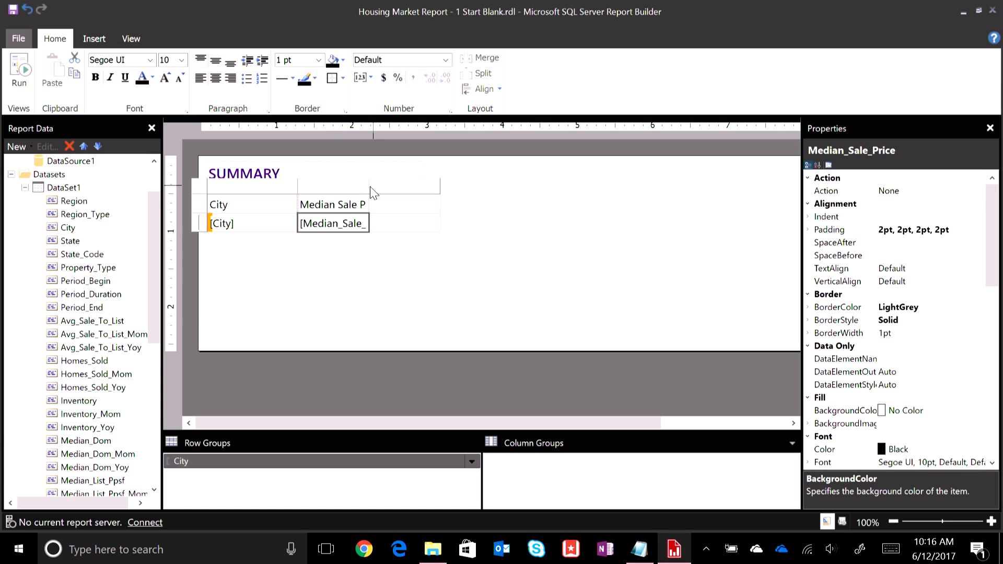
left_click(334, 230)
left_click(365, 243)
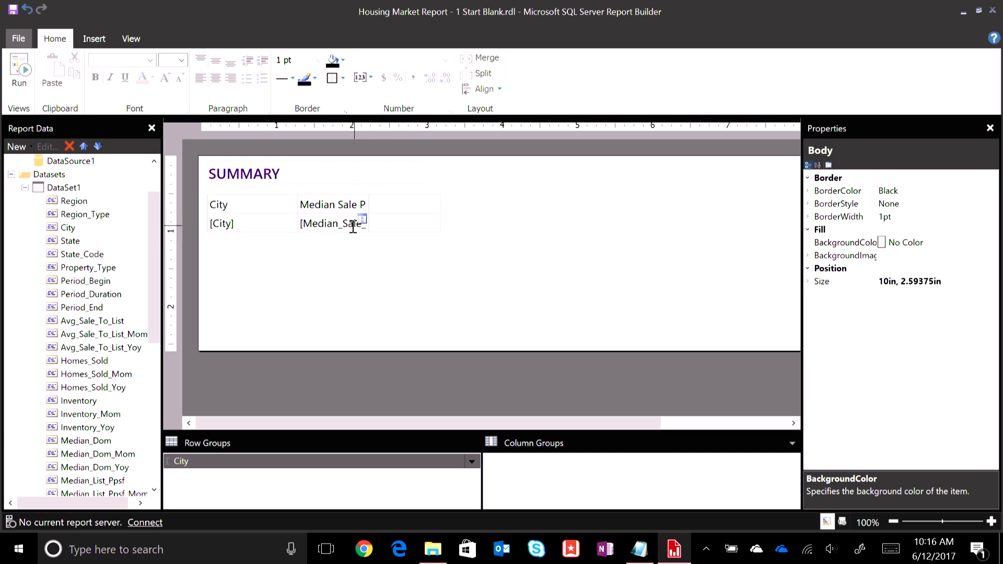
left_click(354, 233)
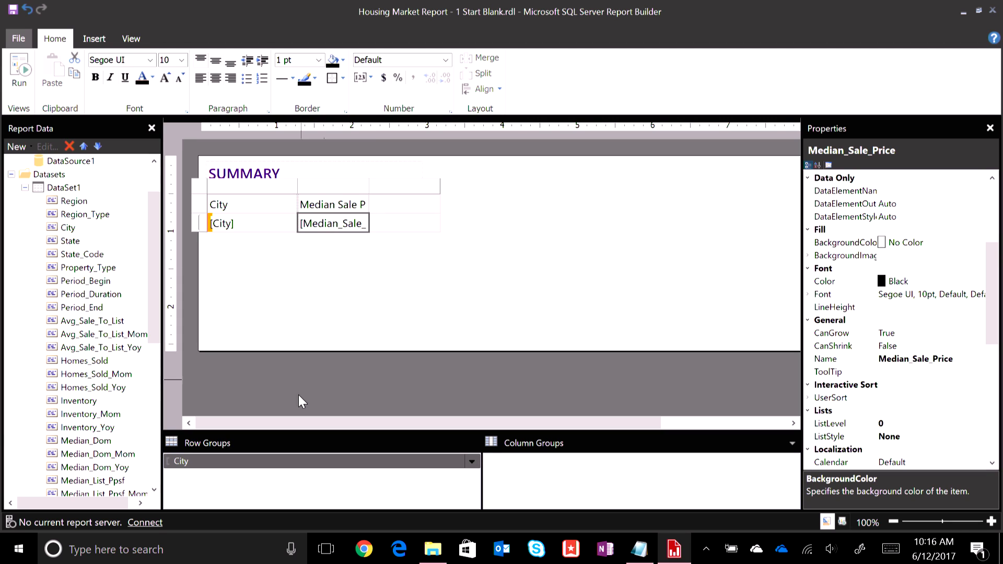
Summarize the Median_Sale_Price placeholder in the city row by Last.
mouse_move(362, 225)
double_click(354, 222)
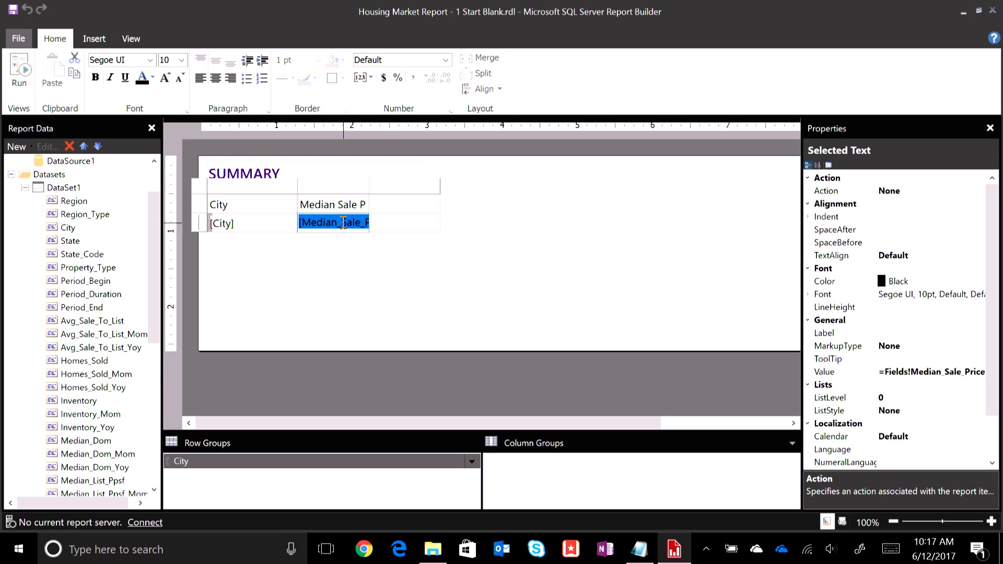
right_click(342, 223)
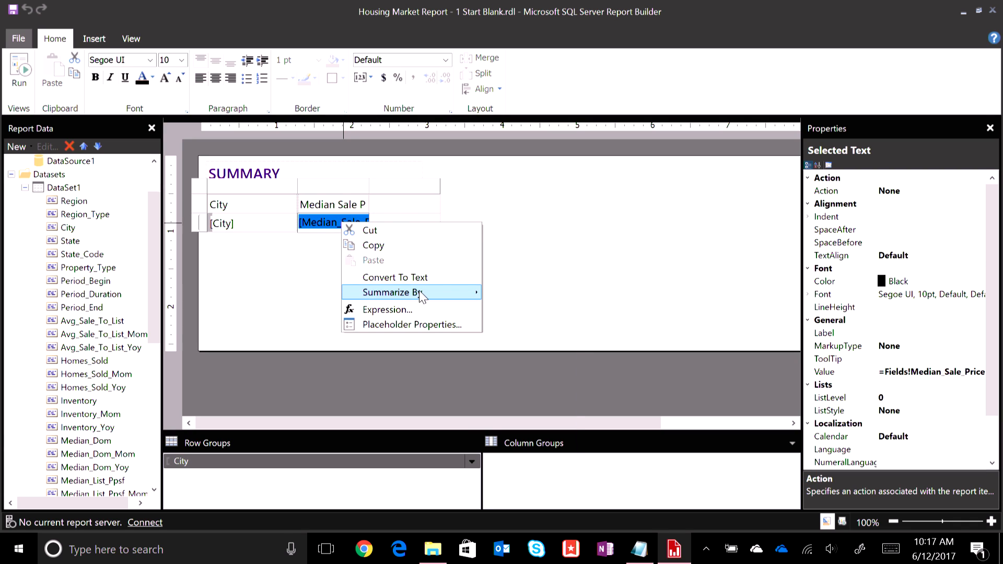
mouse_move(464, 293)
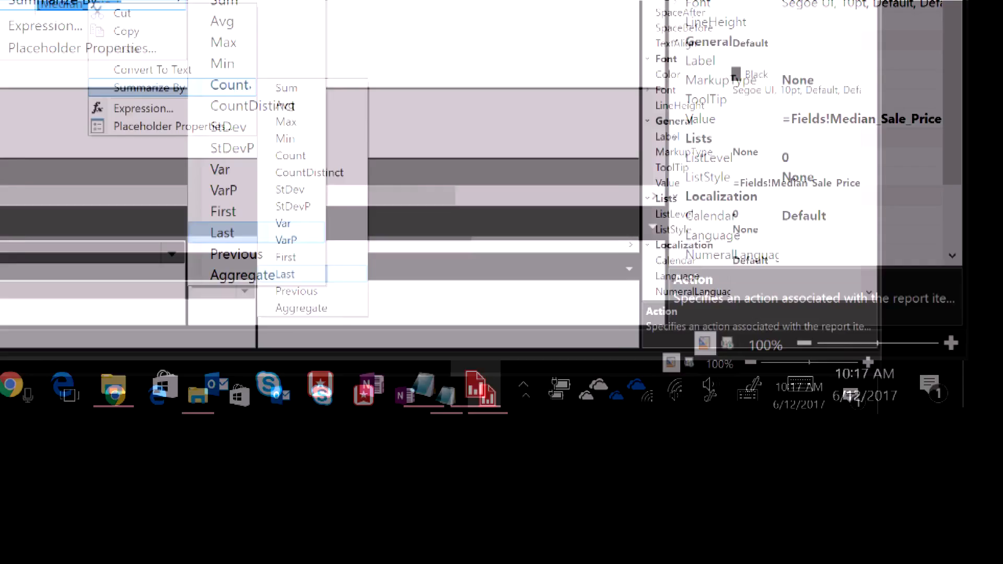
key("Escape")
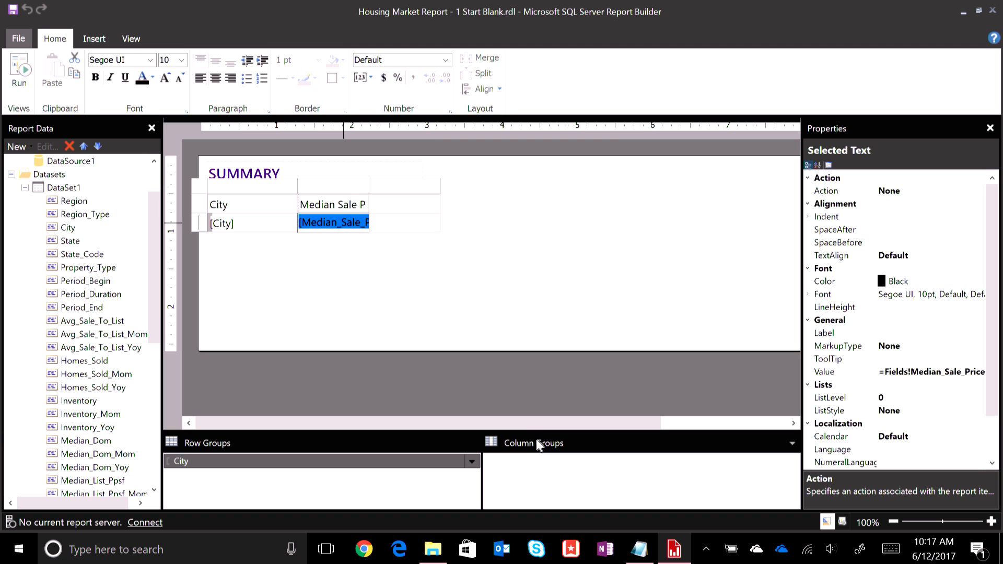
right_click(335, 221)
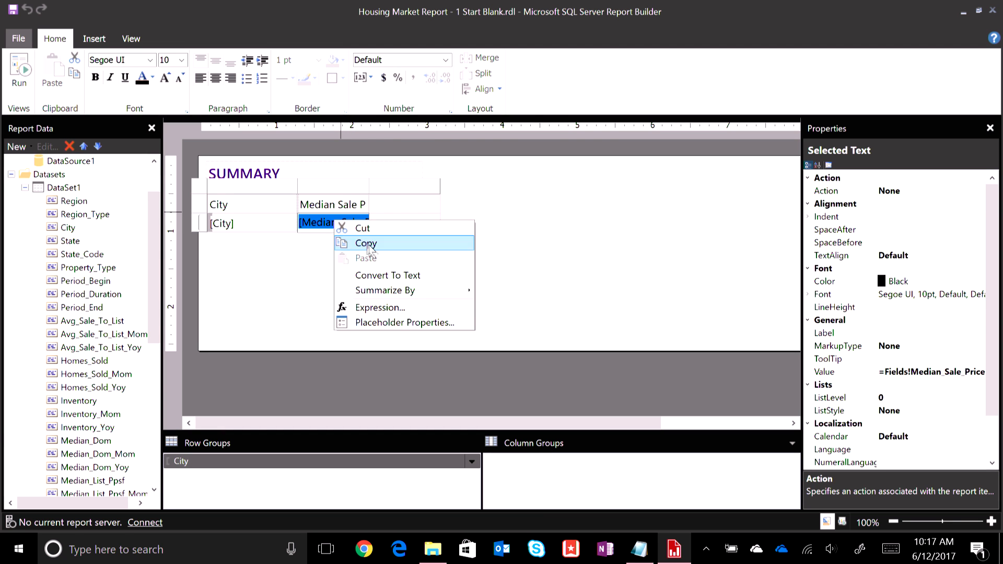
mouse_move(430, 294)
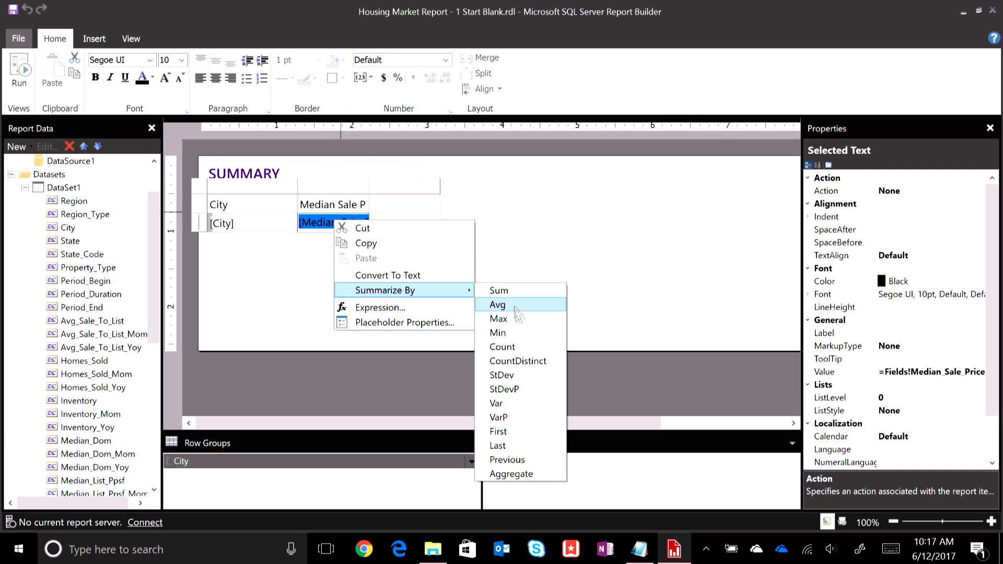
left_click(509, 445)
left_click(489, 243)
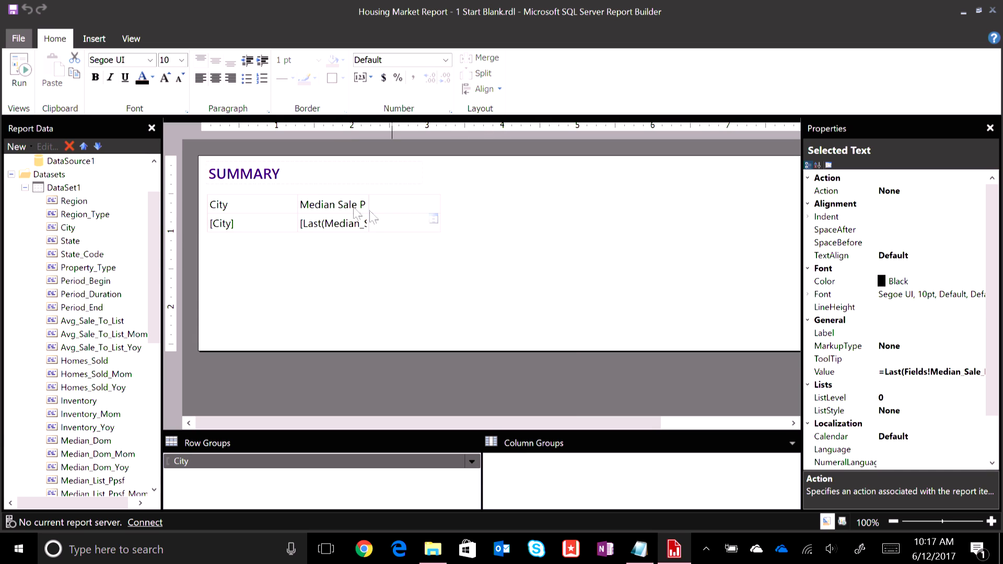
Format the median sale price value in the city row as currency without decimal places.
left_click(335, 229)
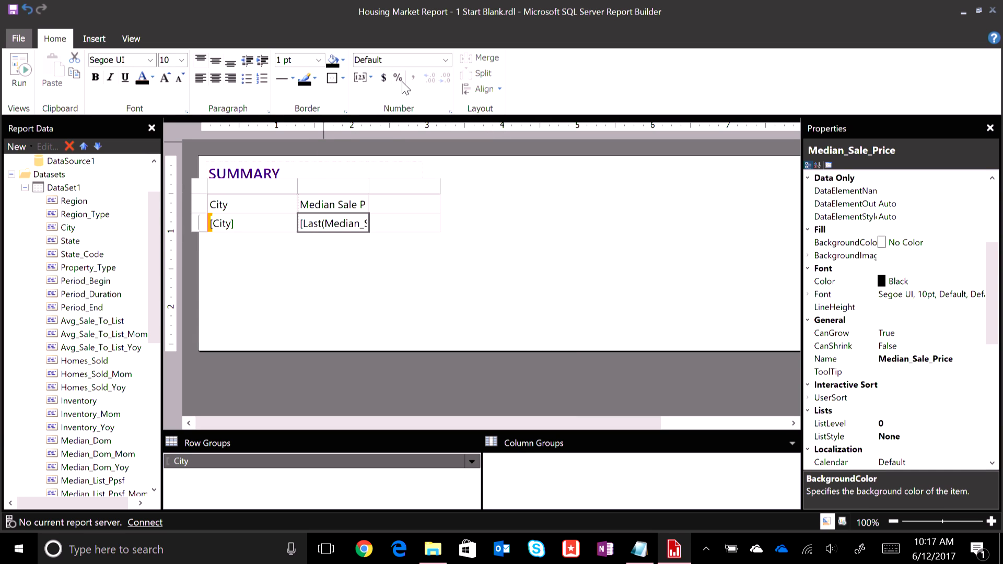
left_click(383, 78)
left_click(446, 79)
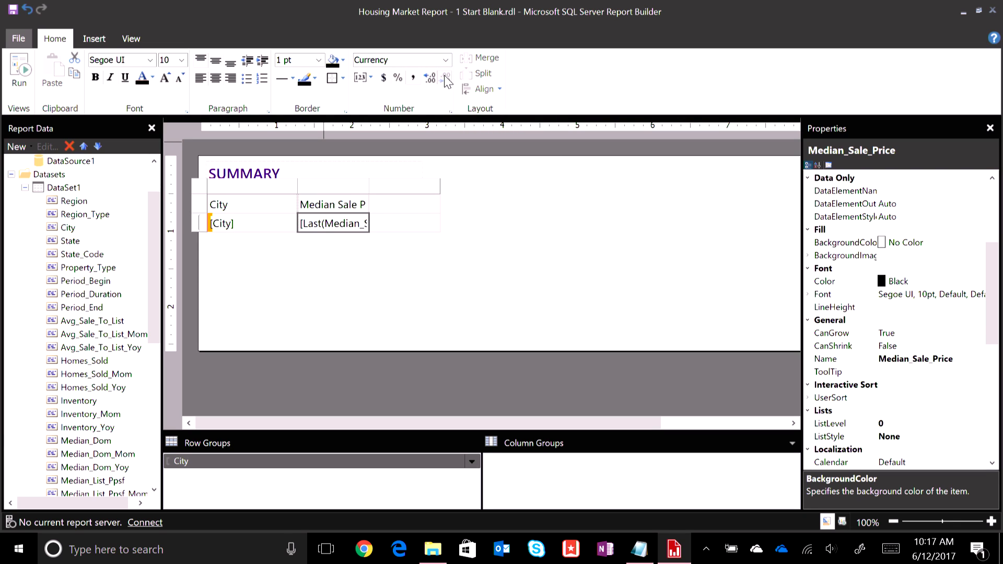
Make the table's header row bold and delete the empty third column.
left_click(201, 207)
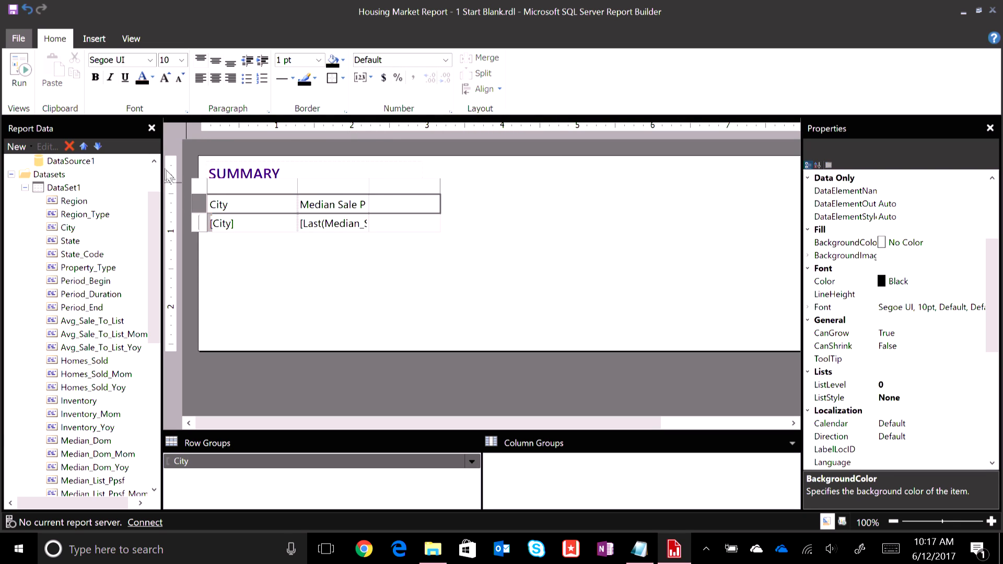
left_click(94, 78)
left_click(418, 187)
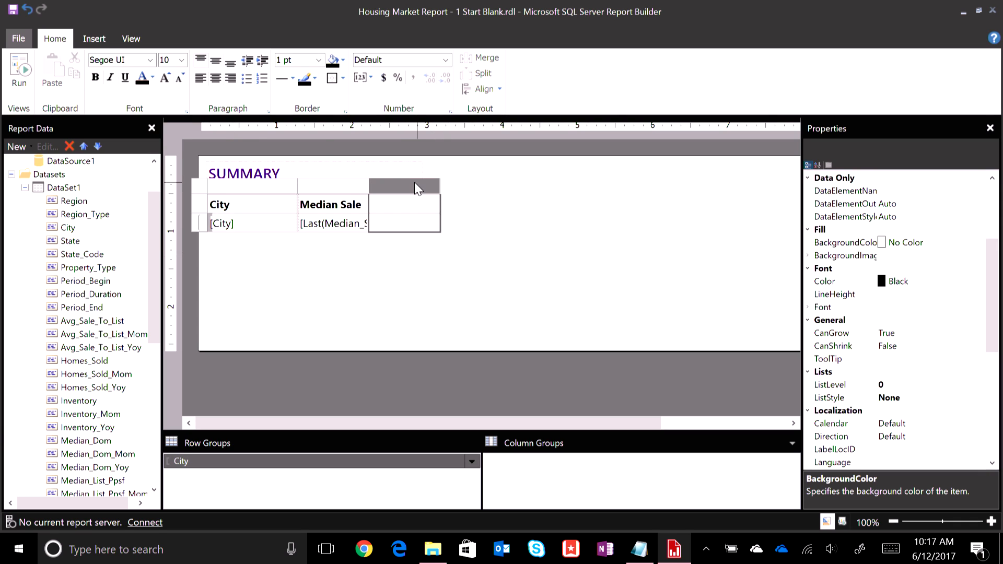
right_click(418, 188)
left_click(441, 205)
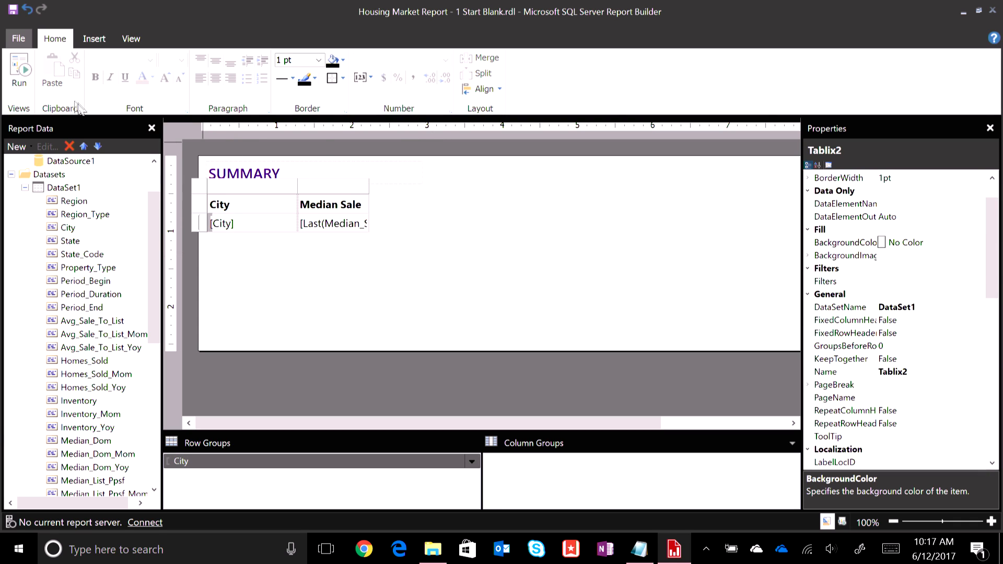
Preview the formatted summary, look through the whole city list, and return to the design view.
left_click(21, 66)
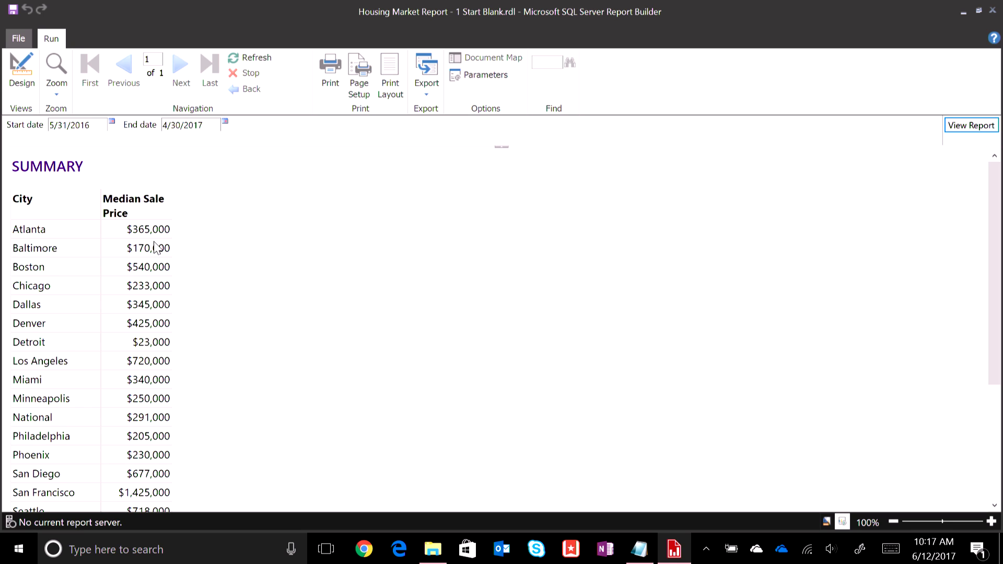
left_click_drag(996, 255, 997, 290)
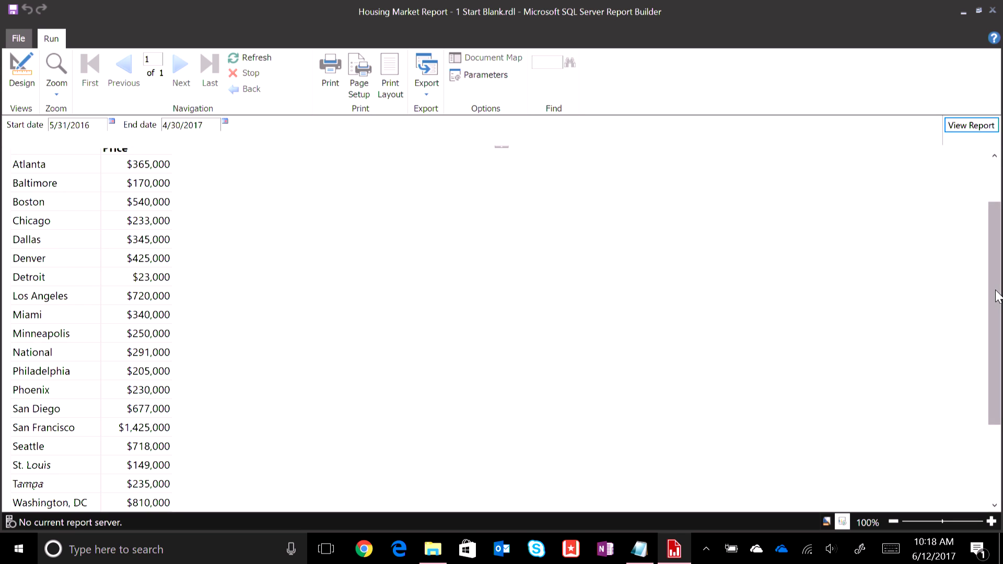
scroll(981, 311, "up", 2)
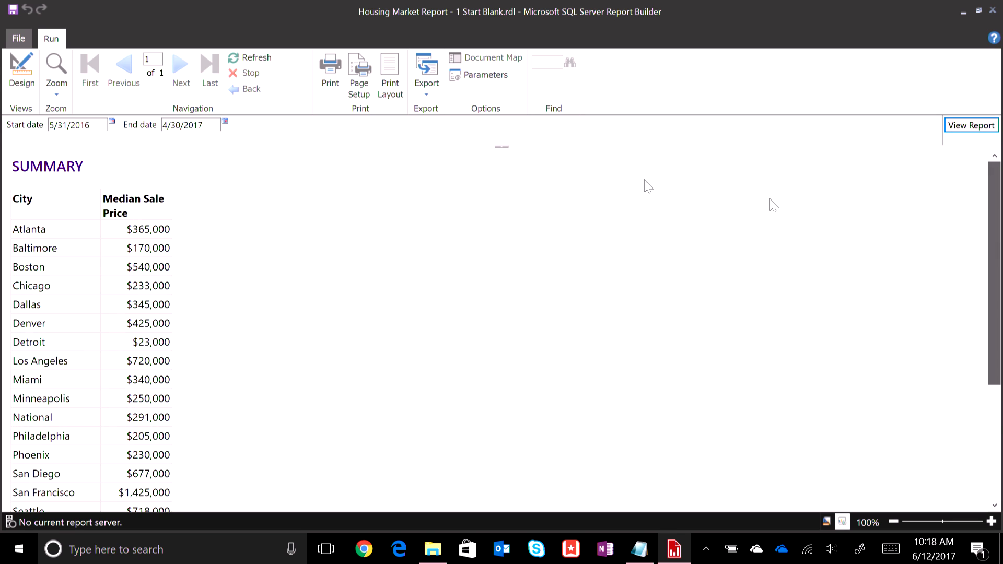
left_click(21, 73)
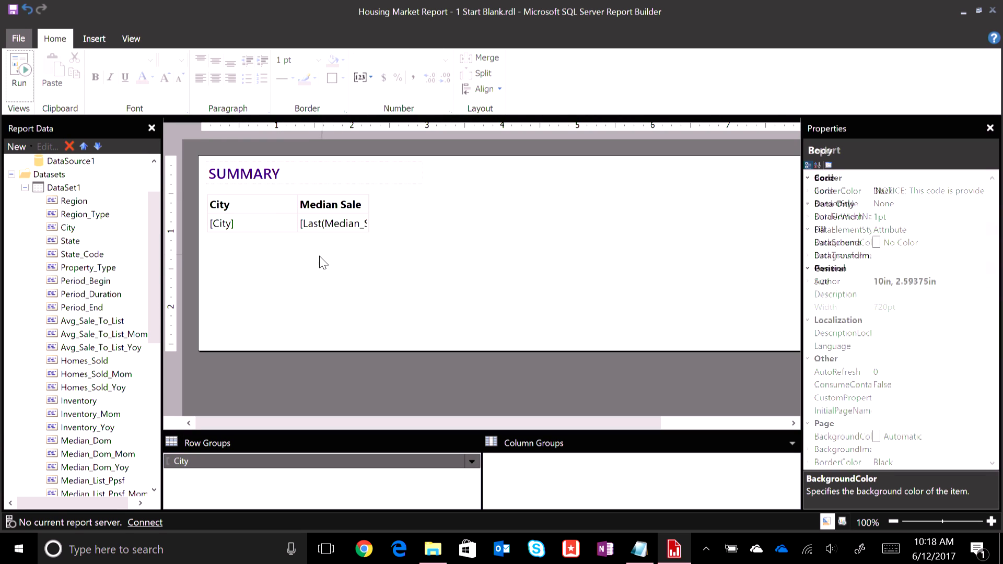
left_click_drag(157, 236, 155, 270)
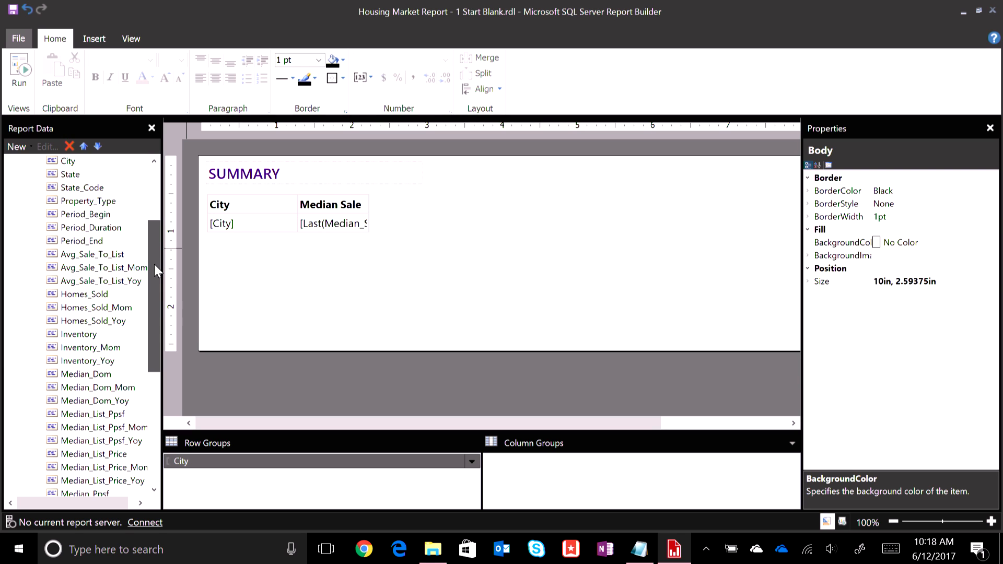
mouse_move(155, 264)
left_mouse_down()
mouse_move(158, 359)
mouse_move(155, 252)
left_mouse_up()
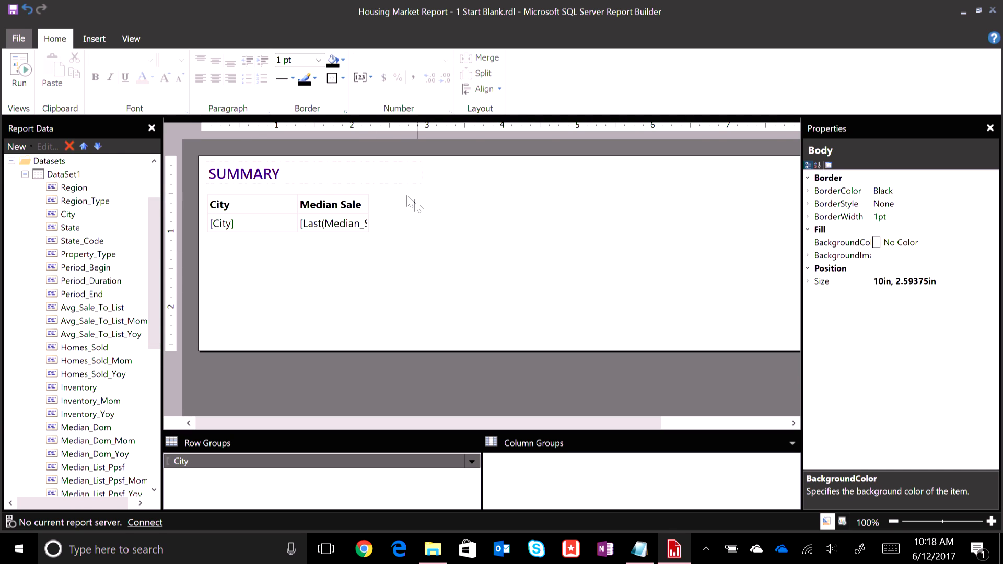
Widen the Median Sale Price column until its full header text fits on one line.
left_click(360, 204)
left_click(363, 188)
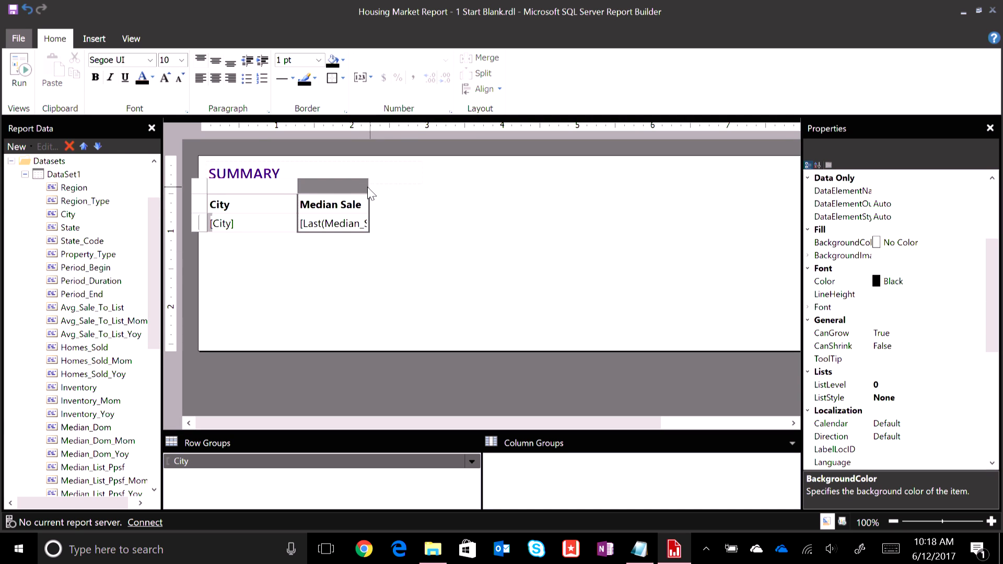
left_click(369, 184)
left_click(367, 189)
double_click(355, 204)
left_click_drag(369, 188, 393, 187)
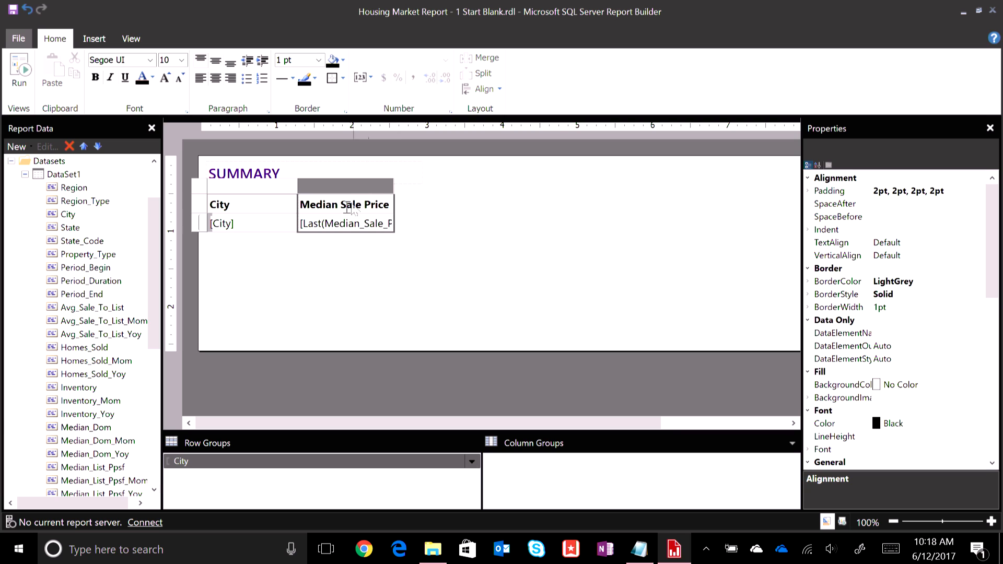
Add Period_End as a row group nested under the City group.
left_click_drag(86, 294, 315, 481)
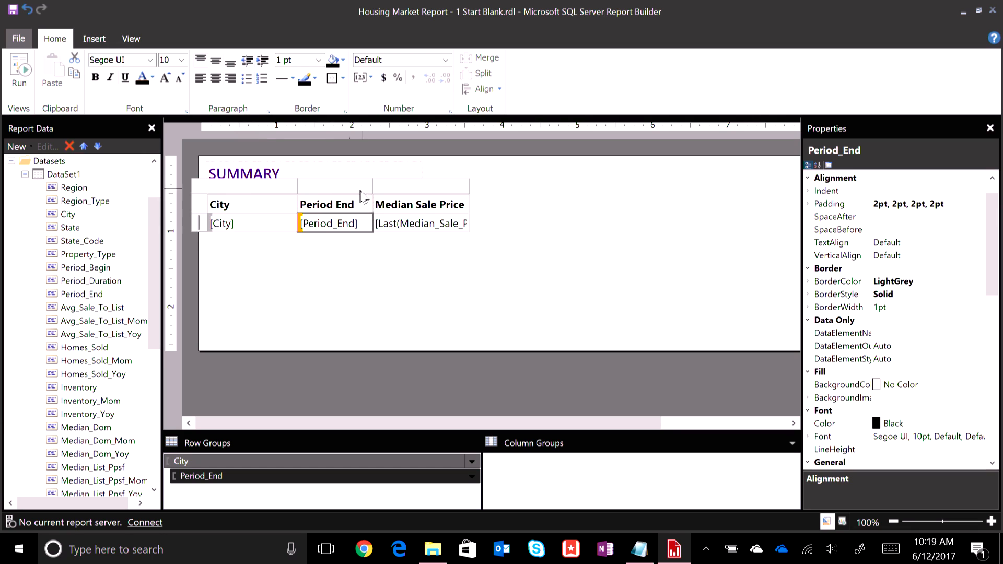
left_click(345, 183)
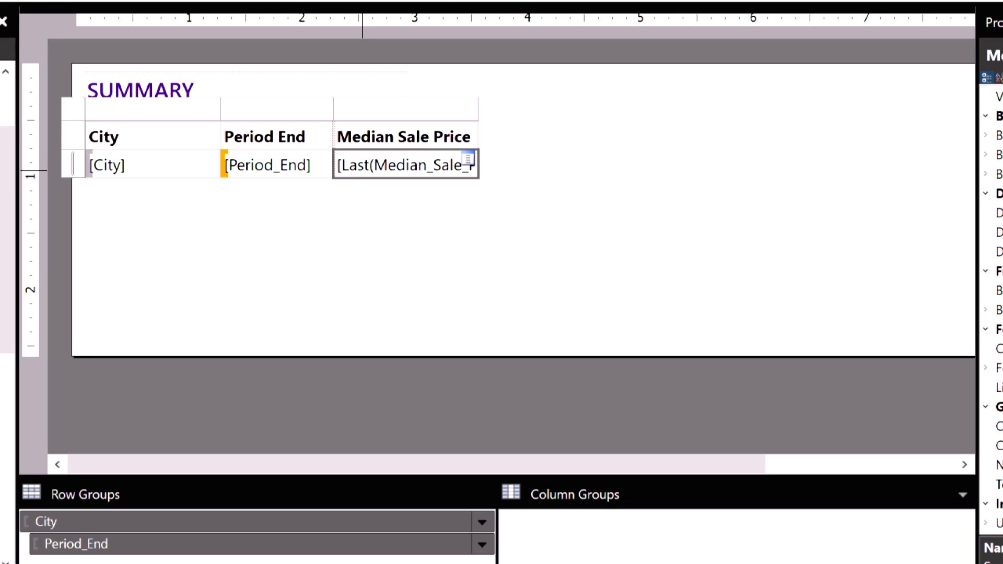
left_click_drag(331, 194, 473, 197)
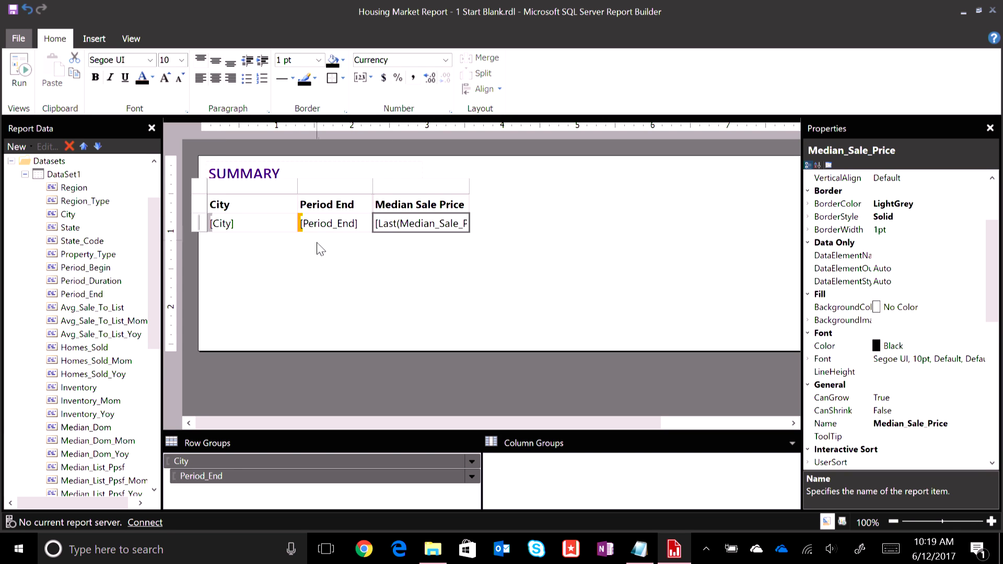
left_click(246, 220)
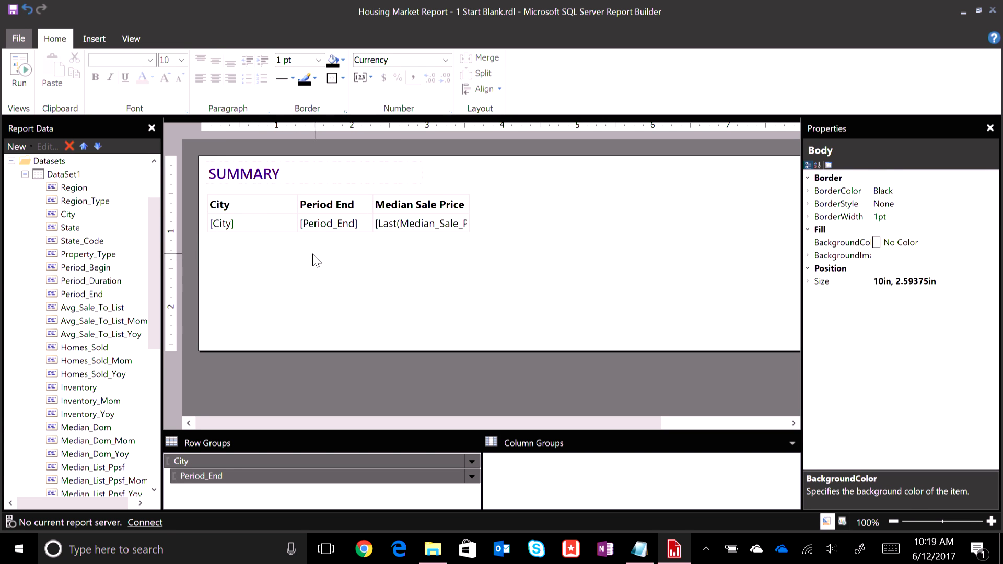
left_click(339, 226)
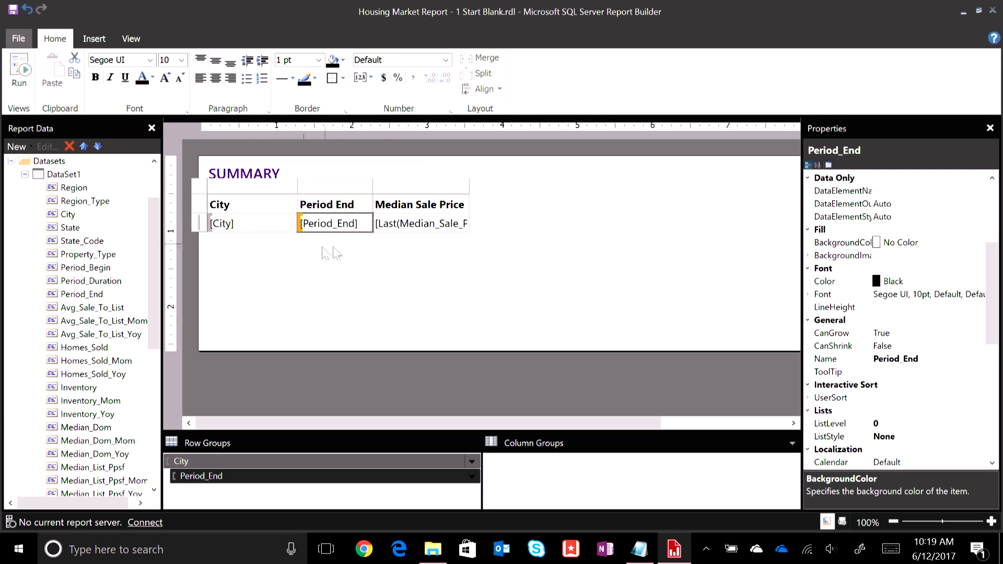
Add a total after the Period_End group and make that Total row bold.
right_click(365, 231)
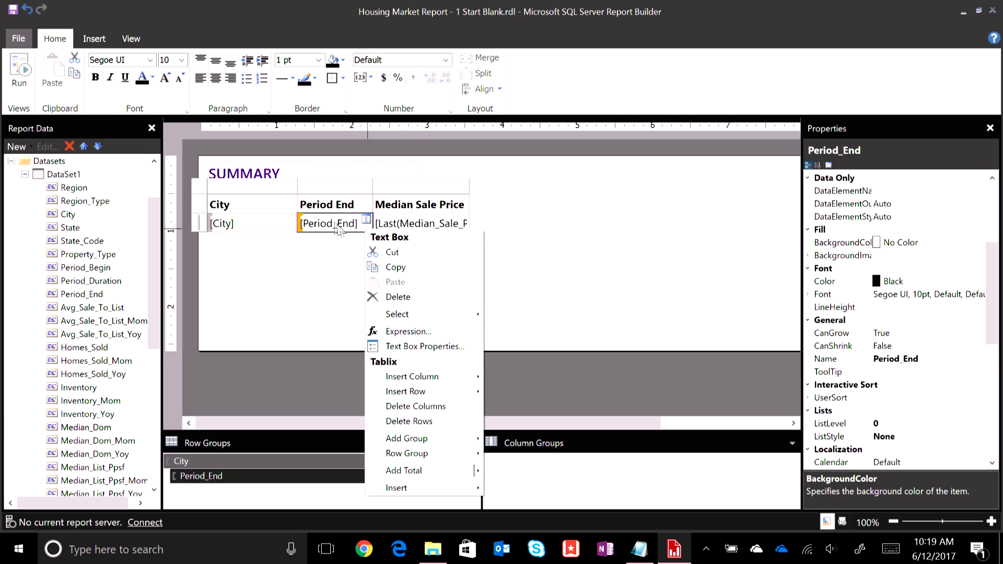
mouse_move(421, 375)
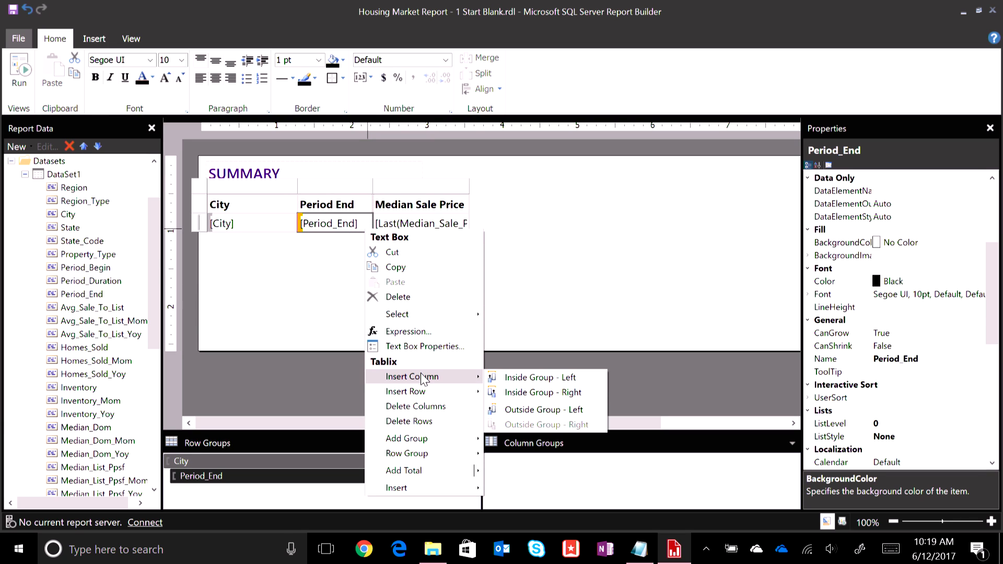
mouse_move(433, 488)
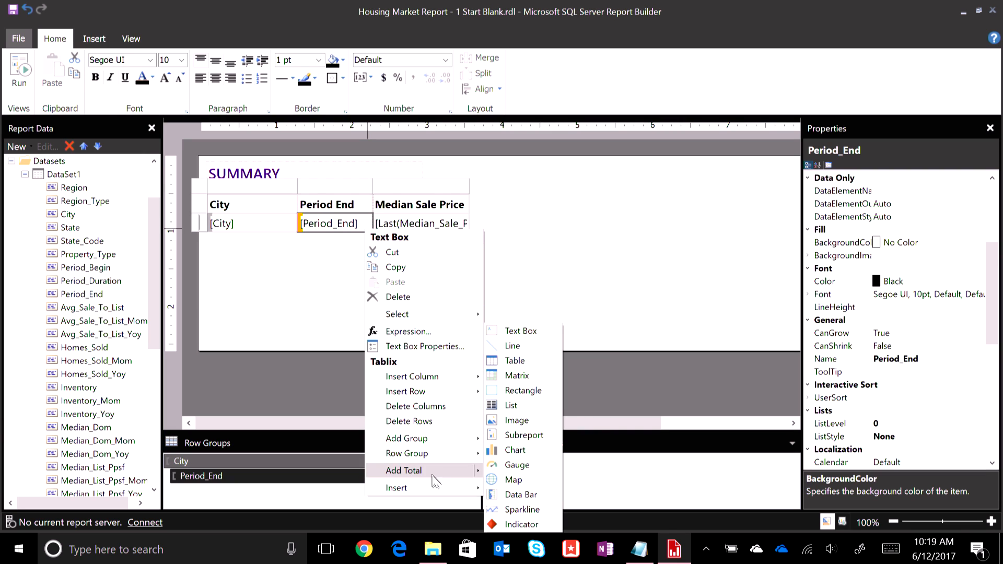
mouse_move(439, 470)
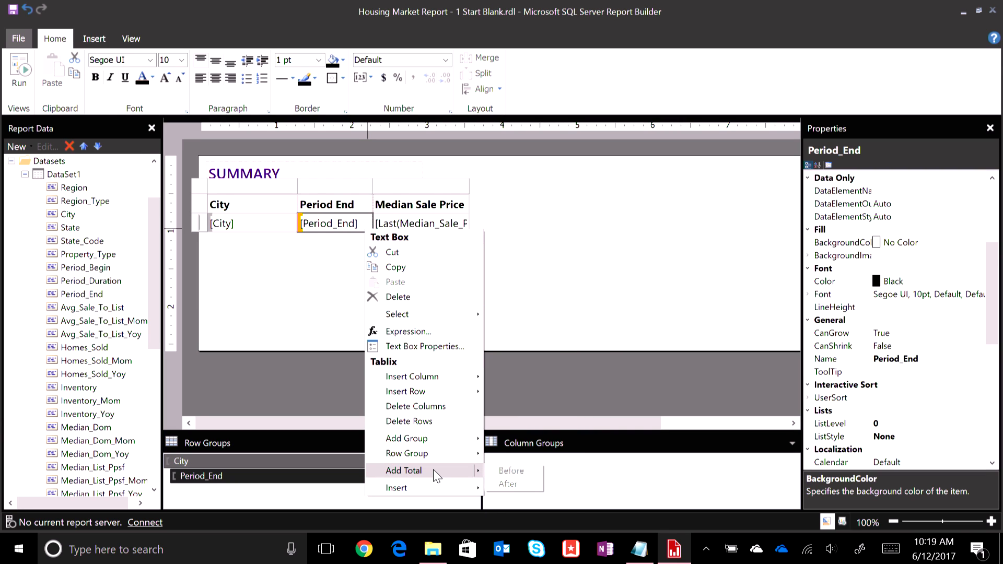
left_click(517, 484)
left_click(315, 243)
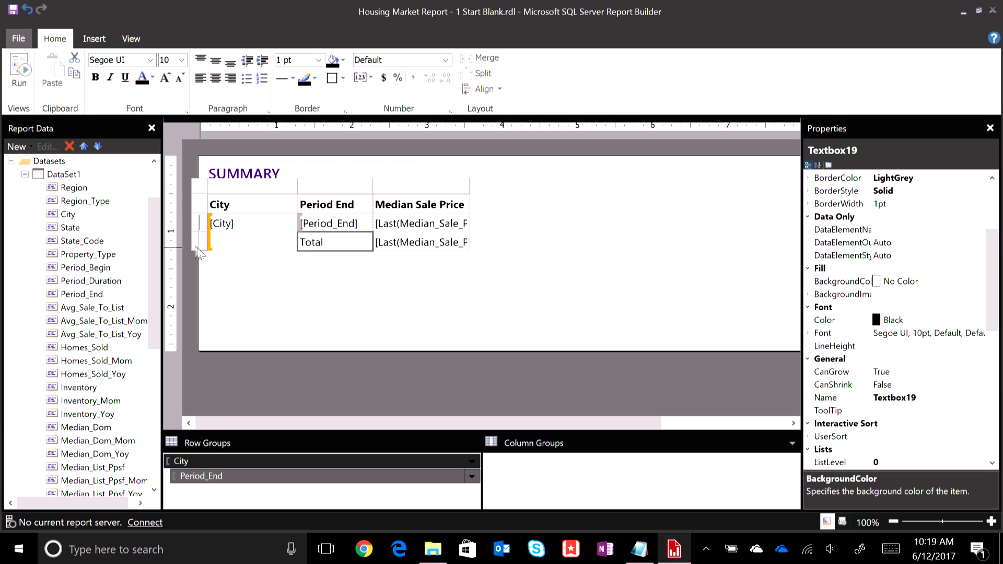
left_click(199, 241)
left_click(96, 78)
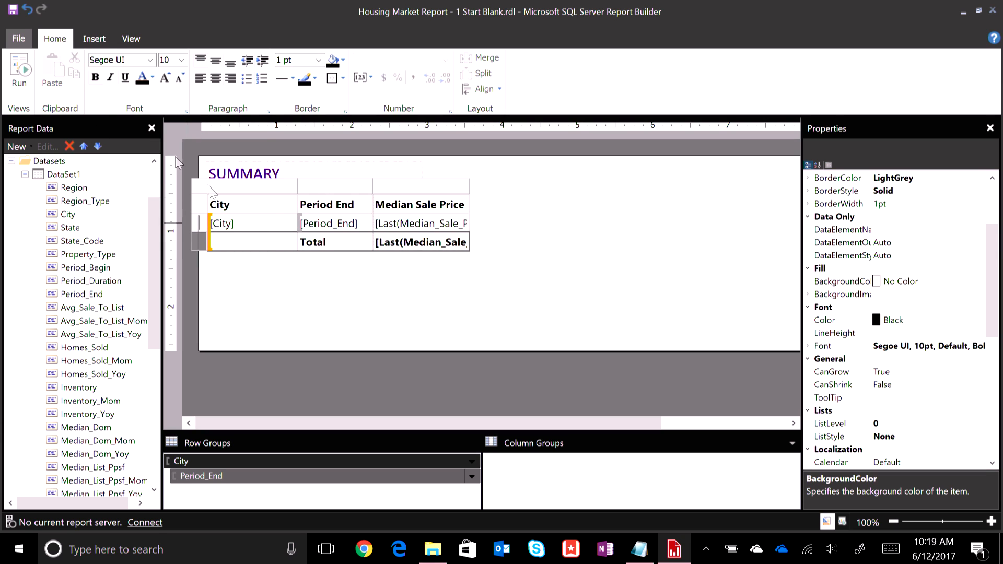
Add a grand total after the City group and make its row bold.
left_click(241, 230)
right_click(247, 243)
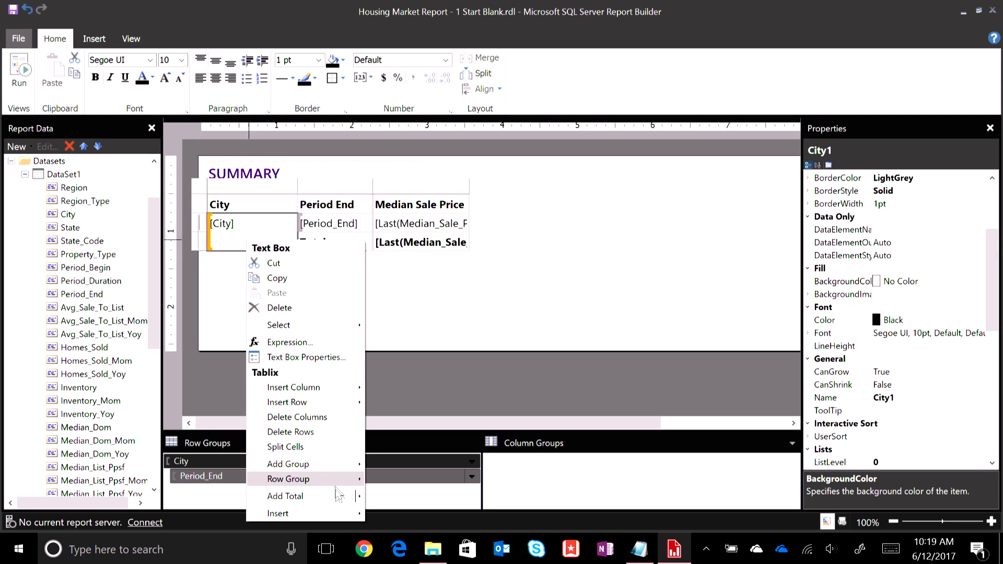
mouse_move(351, 497)
left_click(384, 510)
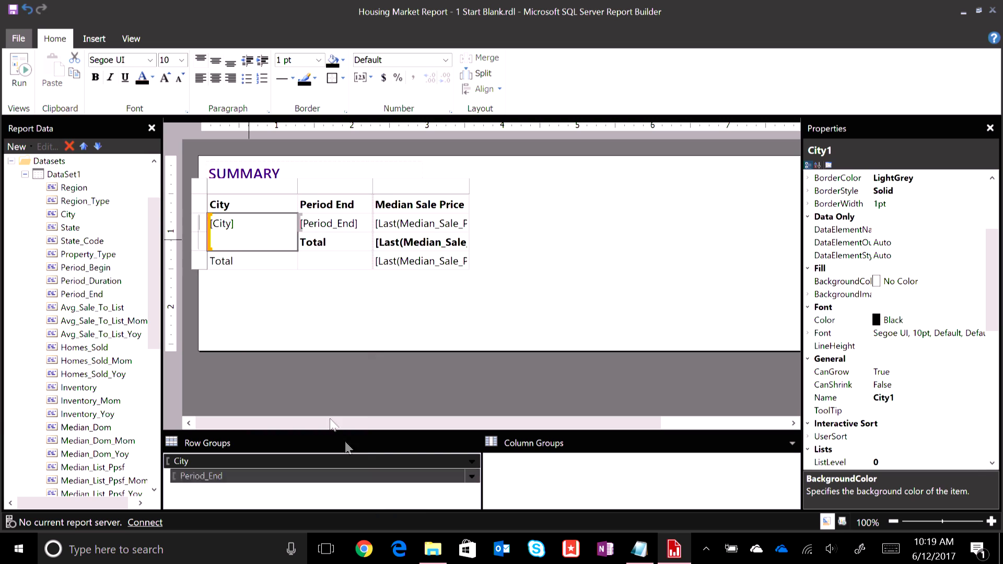
left_click(200, 262)
left_click(97, 77)
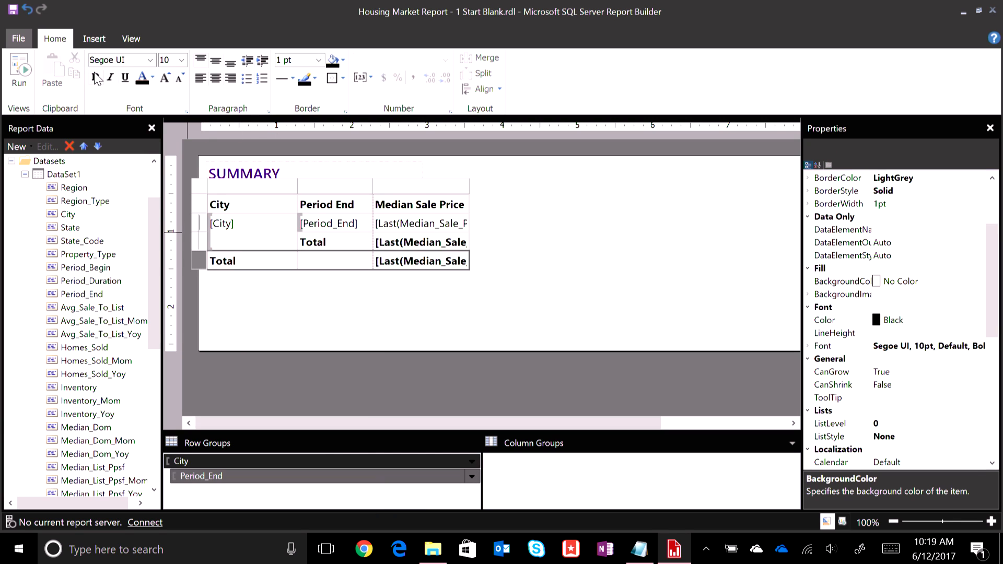
Preview the report to check the period rows for each city, and return to the design view.
left_click(340, 247)
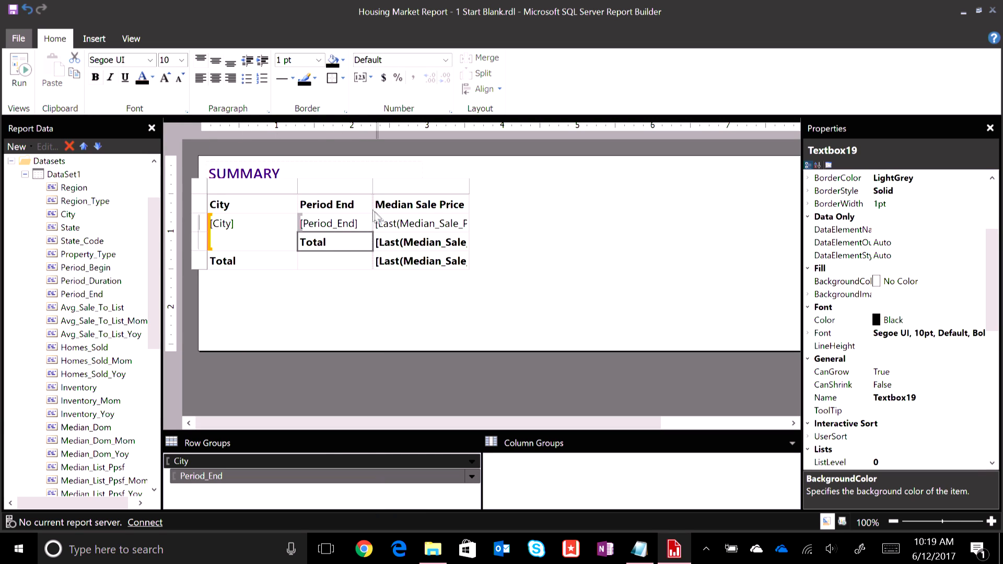
left_click(366, 229)
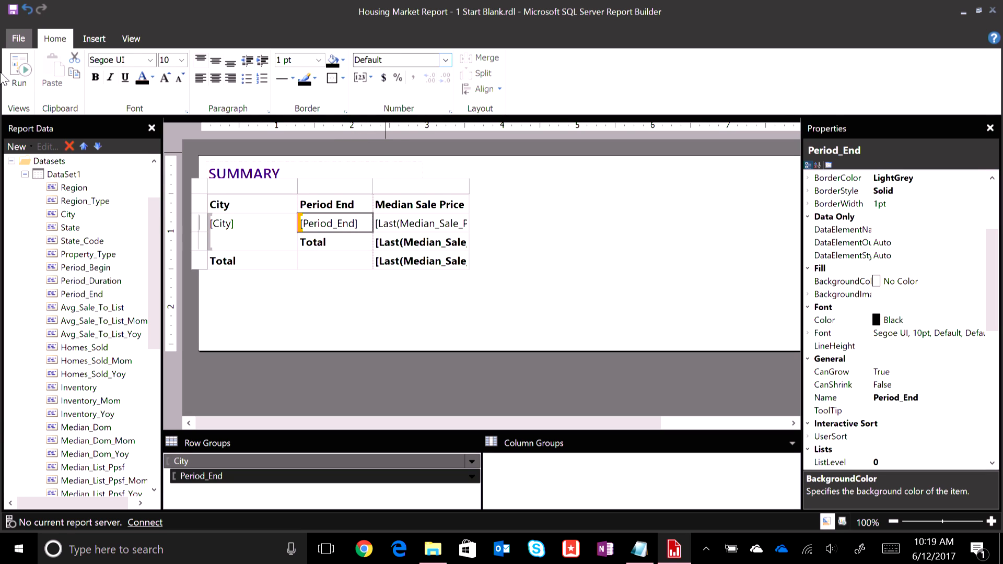
left_click(25, 70)
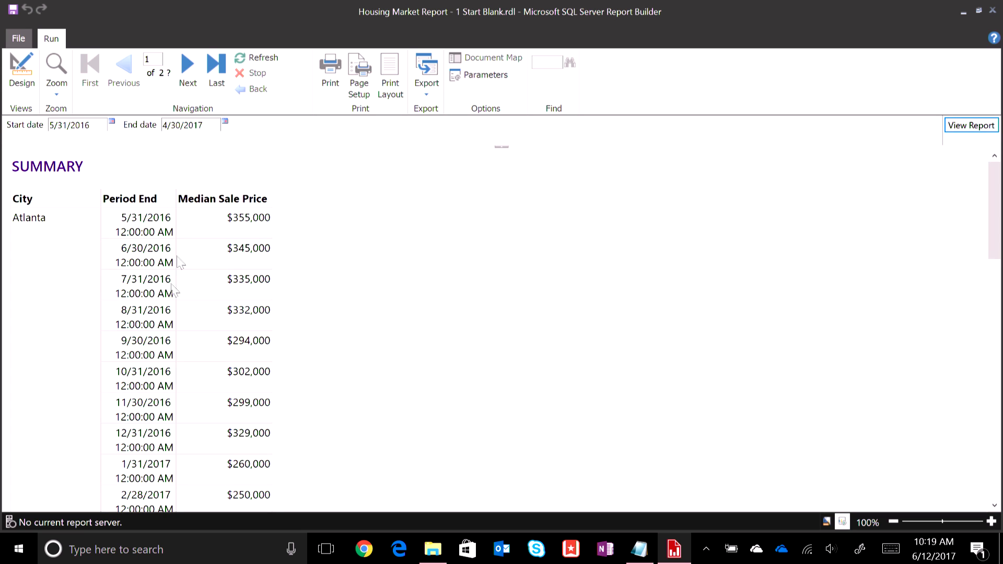
left_click(21, 71)
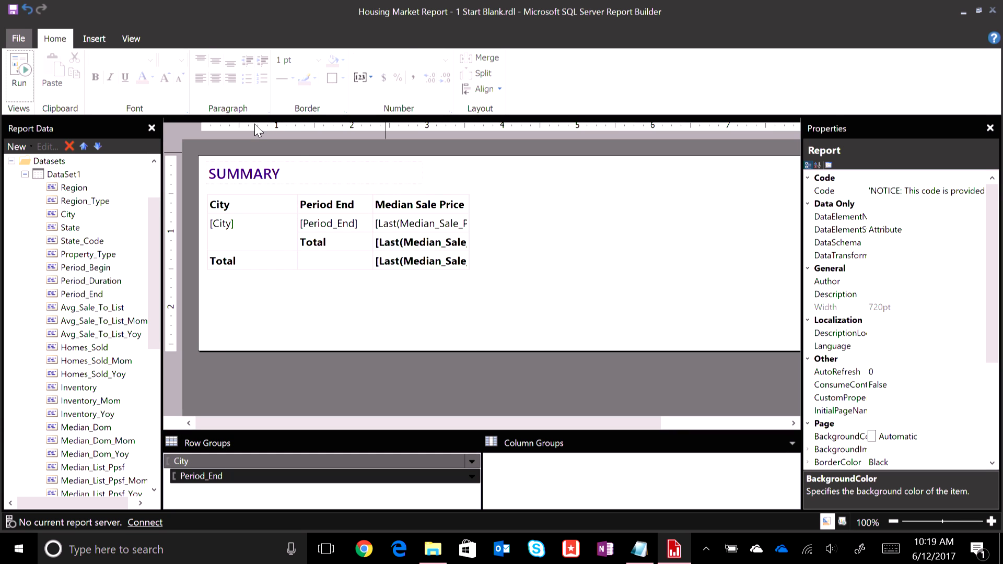
Format the Period_End value in the city row with the custom date format MMM yyyy.
left_click(363, 223)
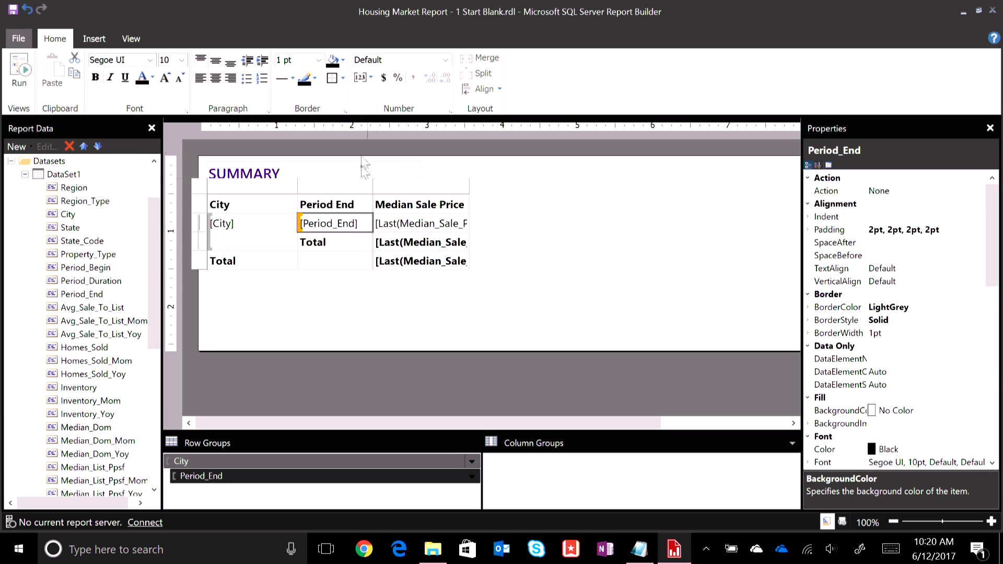
left_click(397, 60)
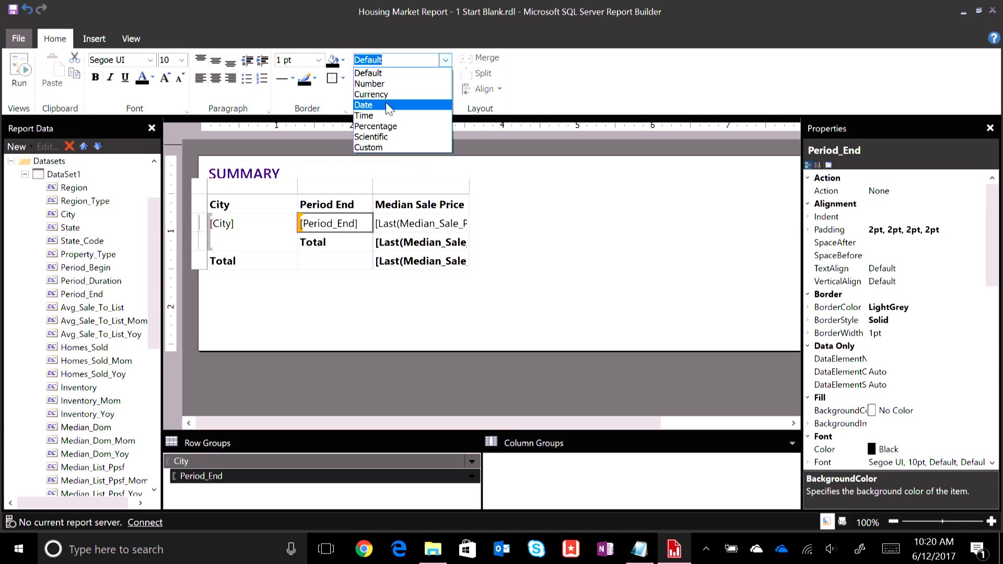
left_click(388, 105)
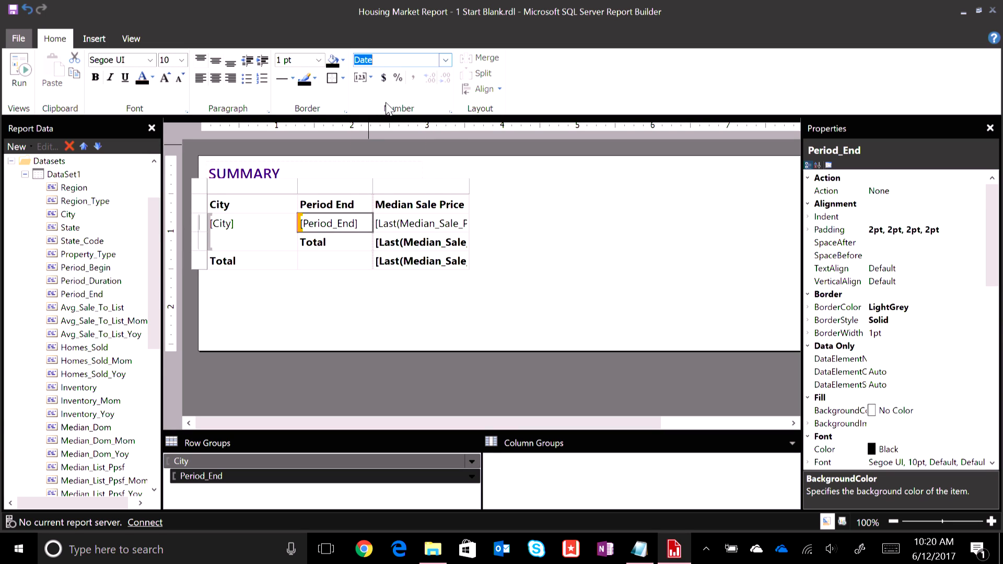
left_click(450, 112)
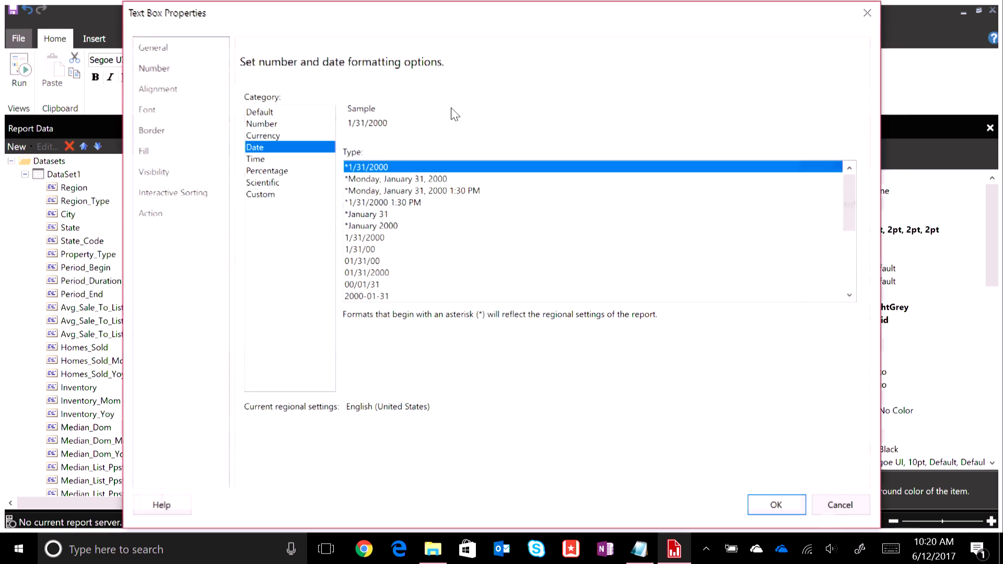
left_click(261, 194)
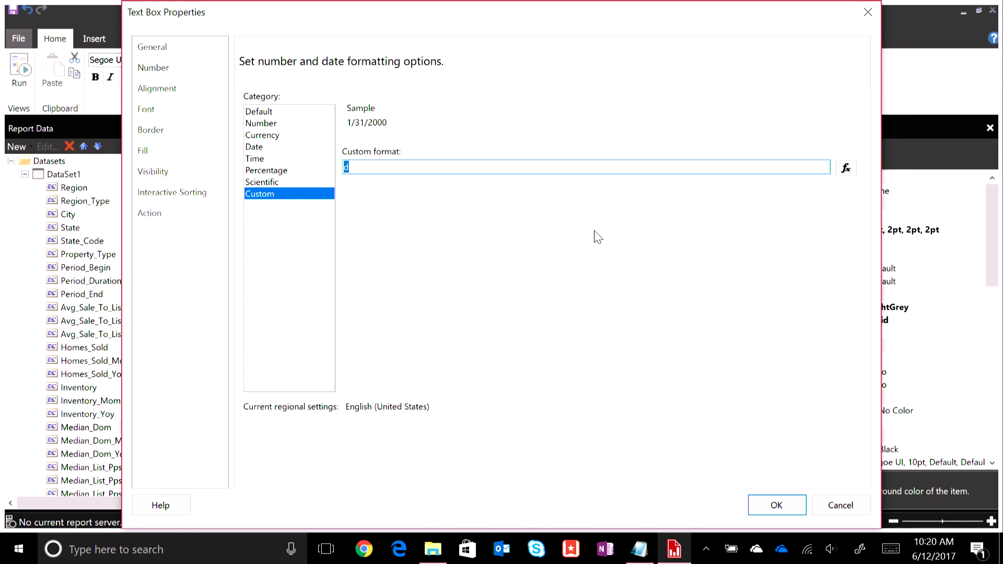
type("MMM yyyy")
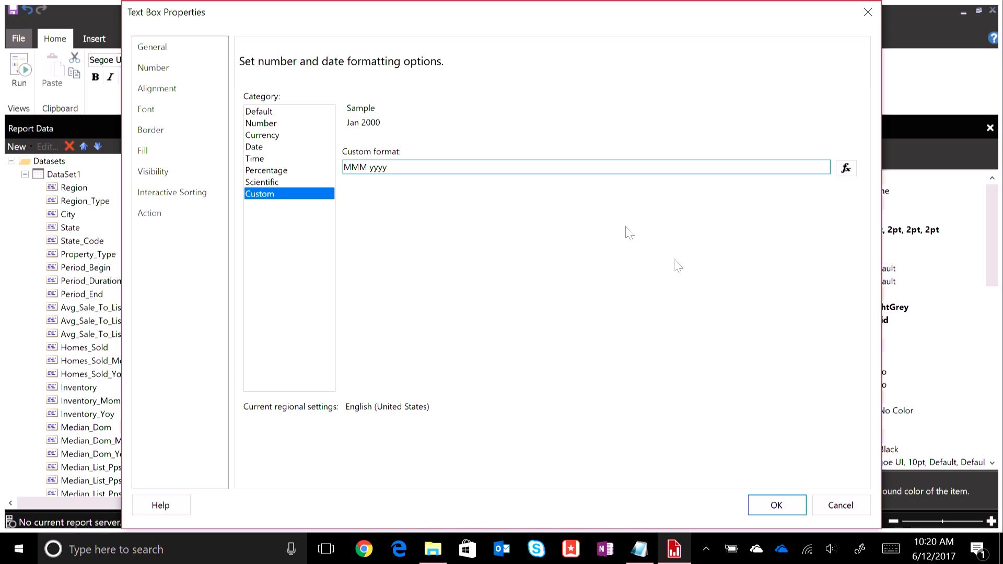
left_click(776, 506)
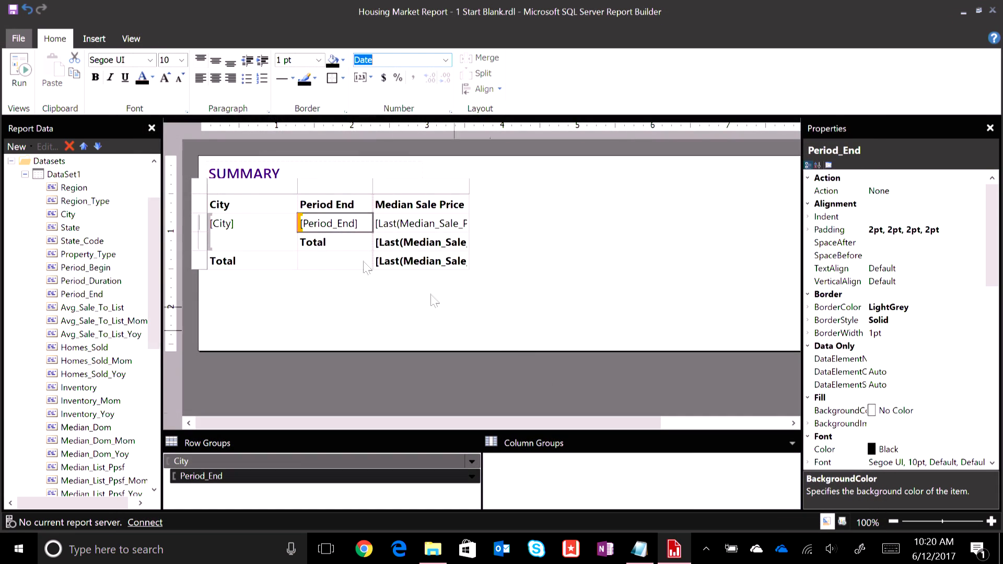
Preview the report with the reformatted period dates and return to the design view to inspect the price and Total cells.
left_click(20, 70)
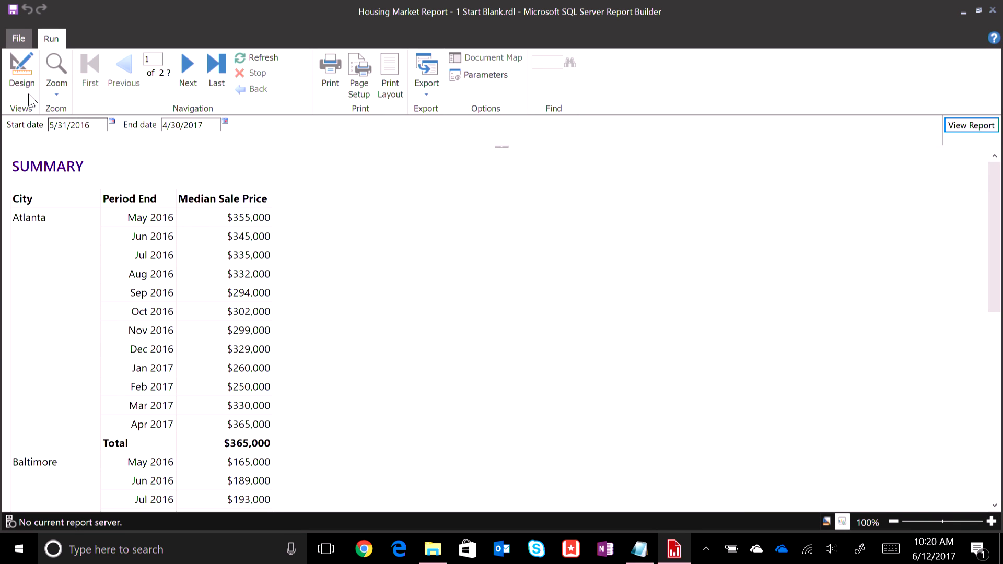
left_click(31, 91)
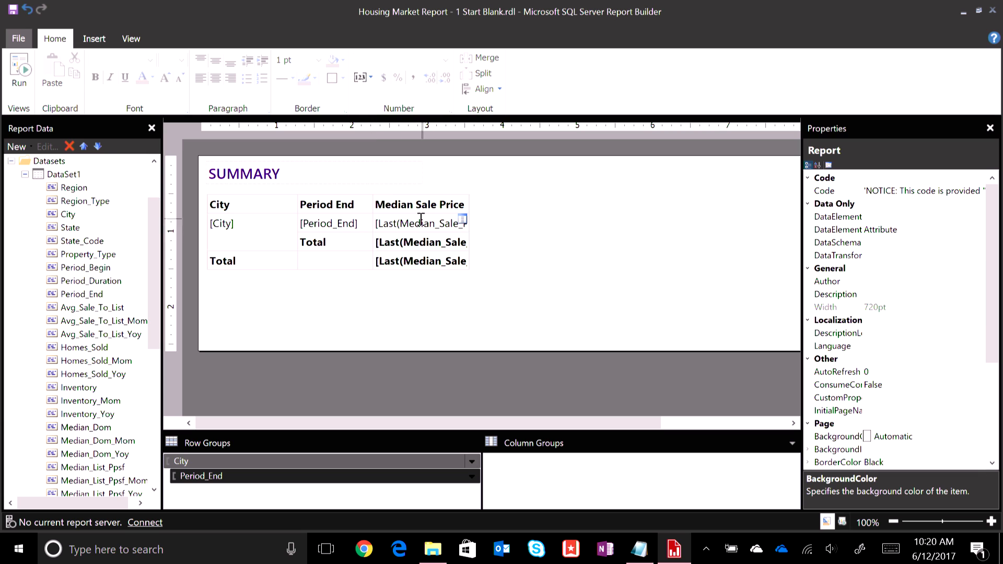
left_click(410, 228)
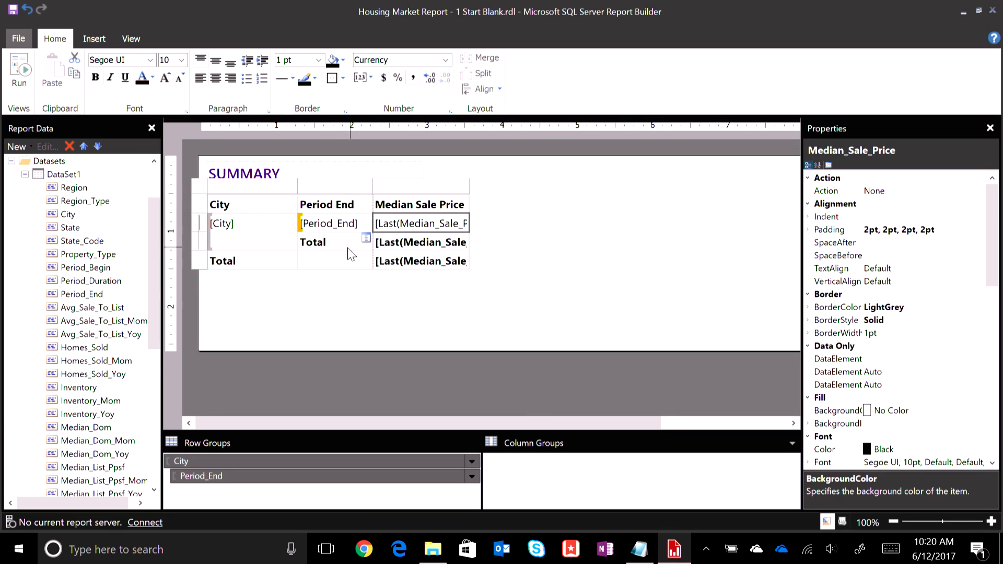
left_click(349, 254)
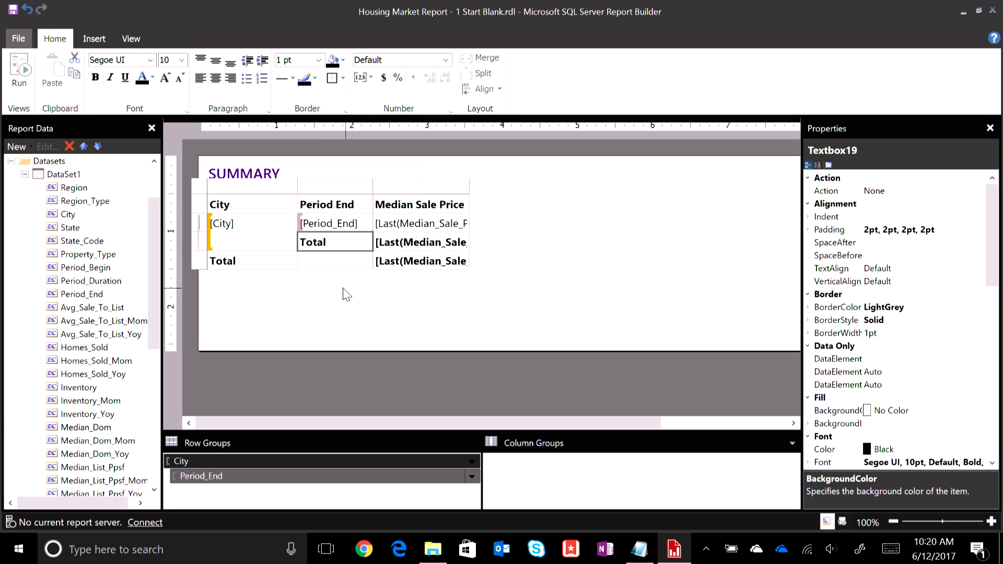
left_click(318, 246)
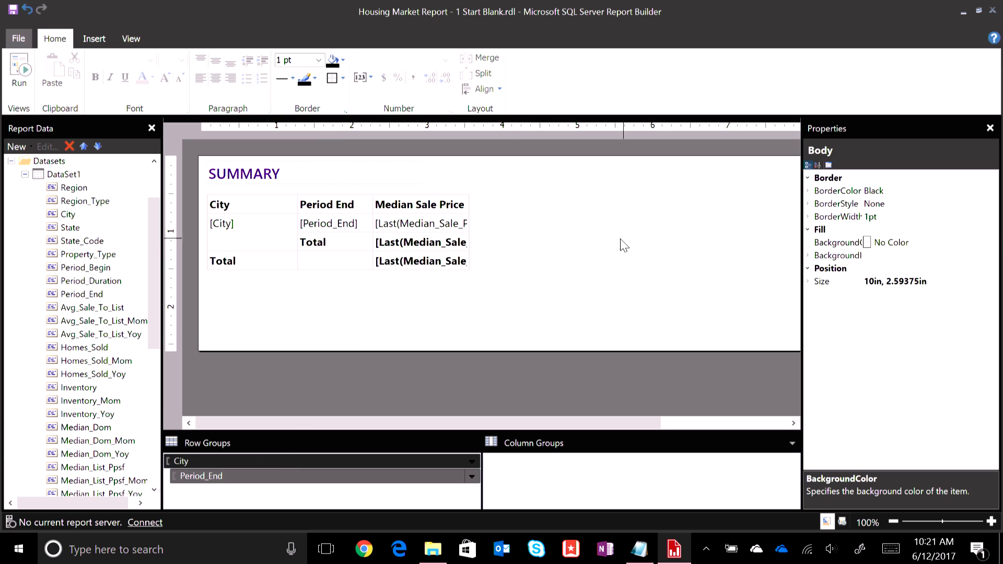
Delete the grand Total row below the City group.
left_click(256, 267)
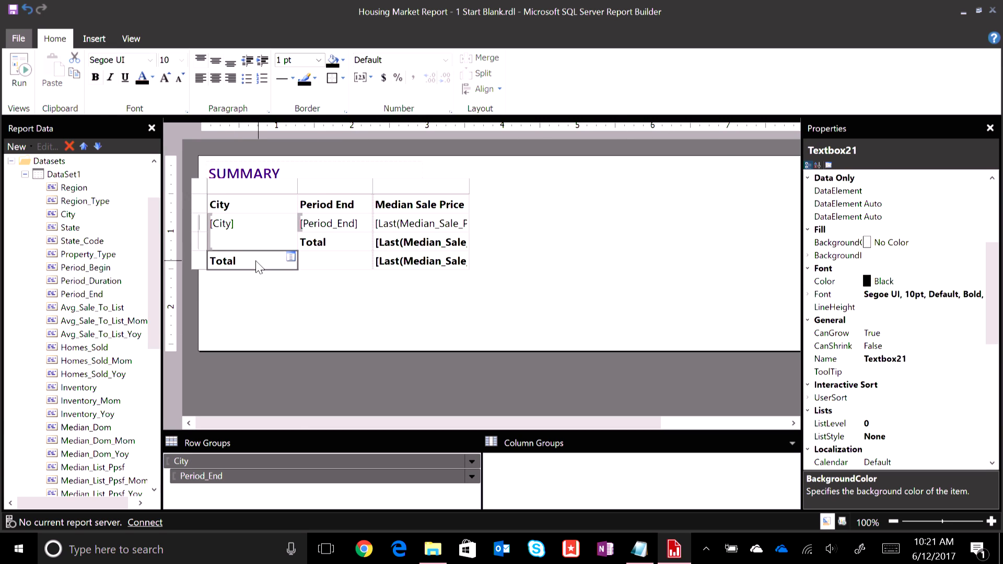
right_click(198, 262)
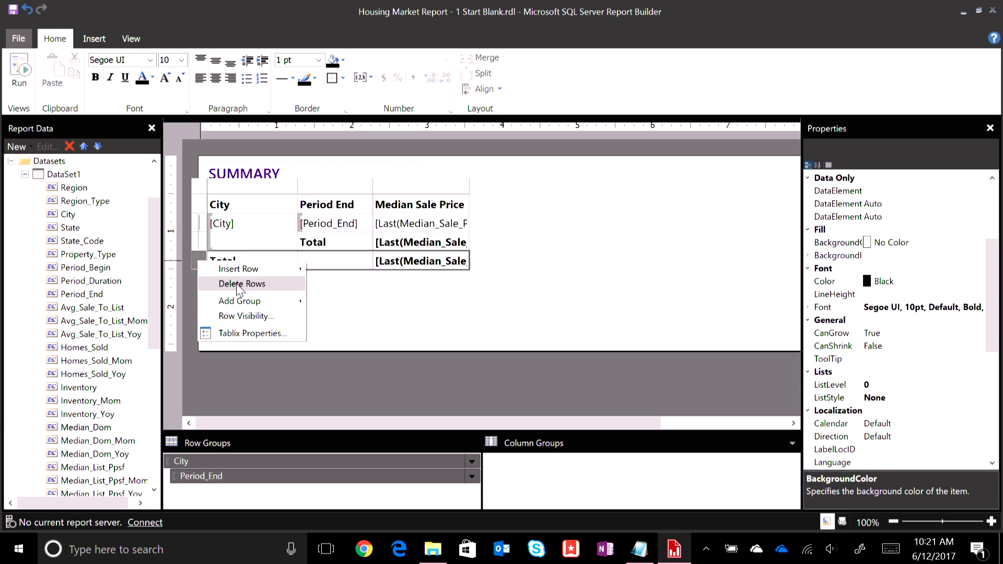
left_click(240, 283)
Delete the remaining Total row, and delete the Period End column together with its associated group.
right_click(202, 242)
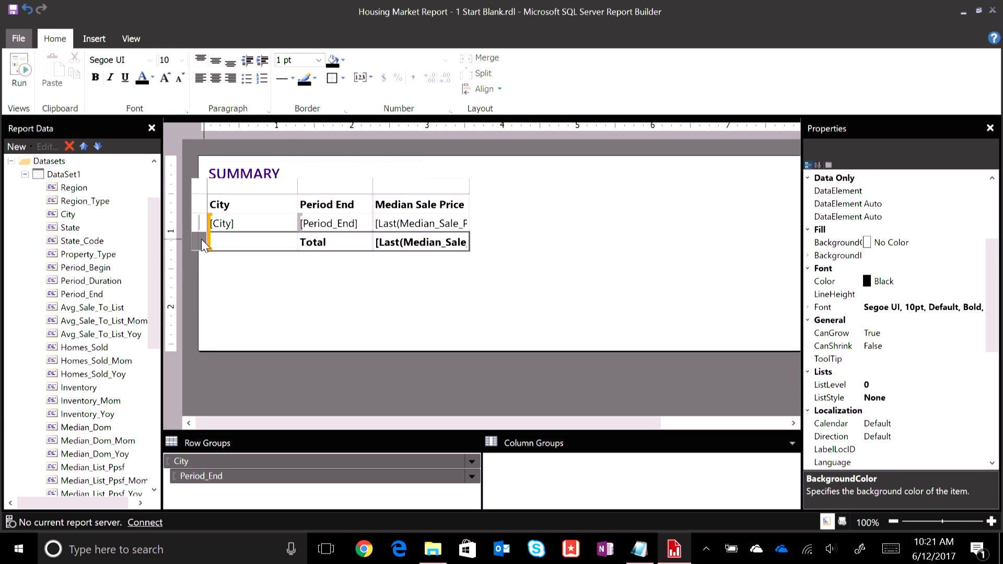
left_click(224, 262)
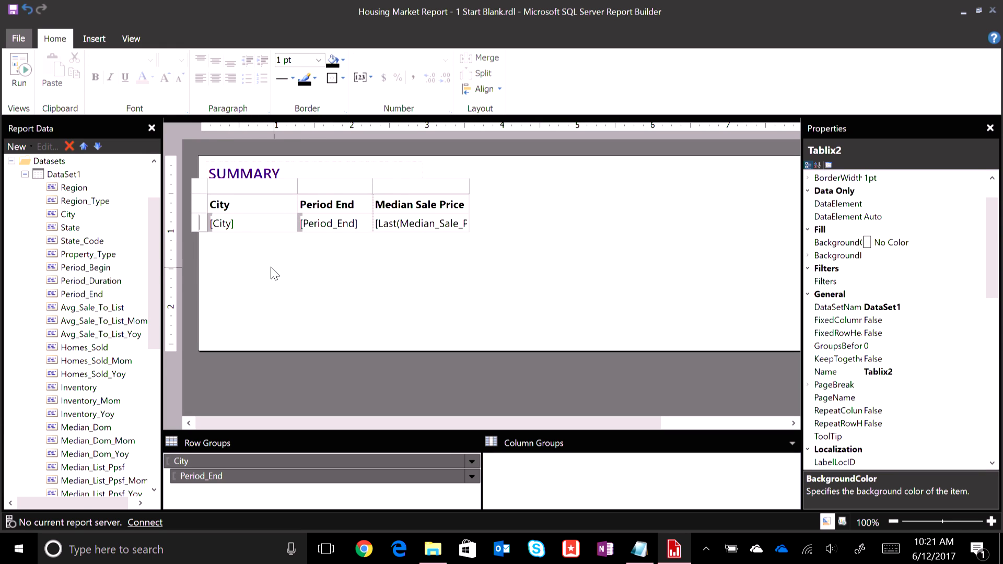
right_click(343, 187)
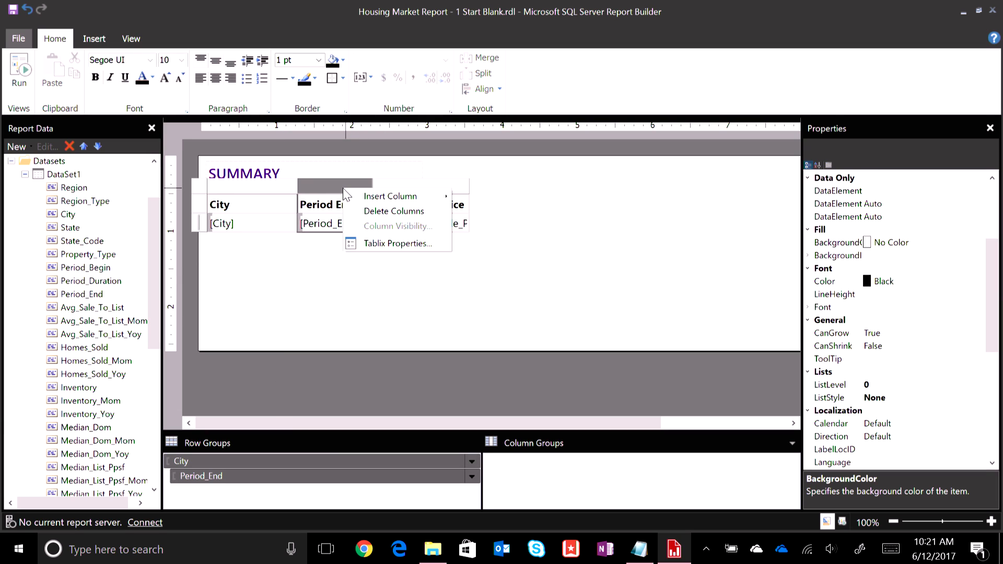
left_click(368, 211)
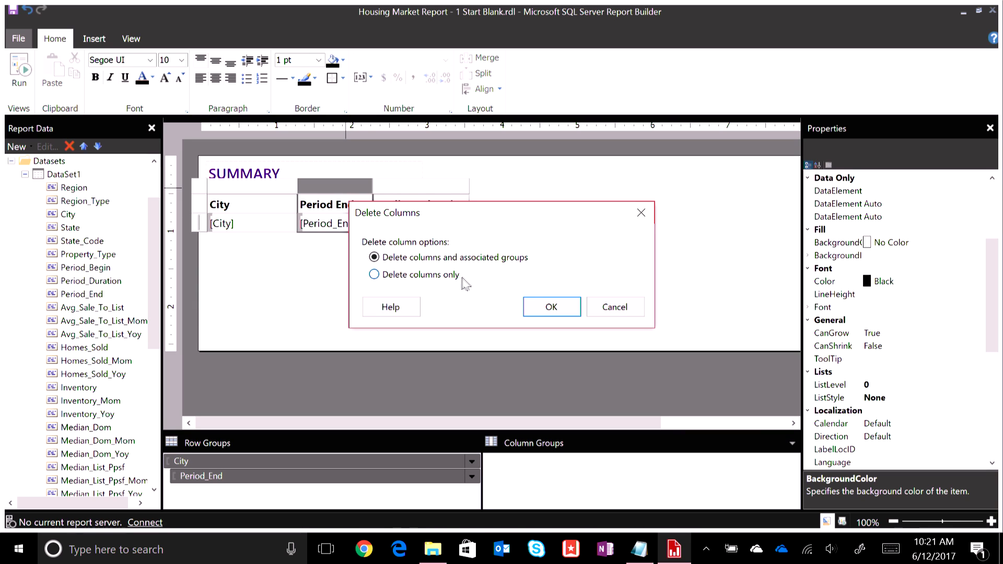
left_click(560, 311)
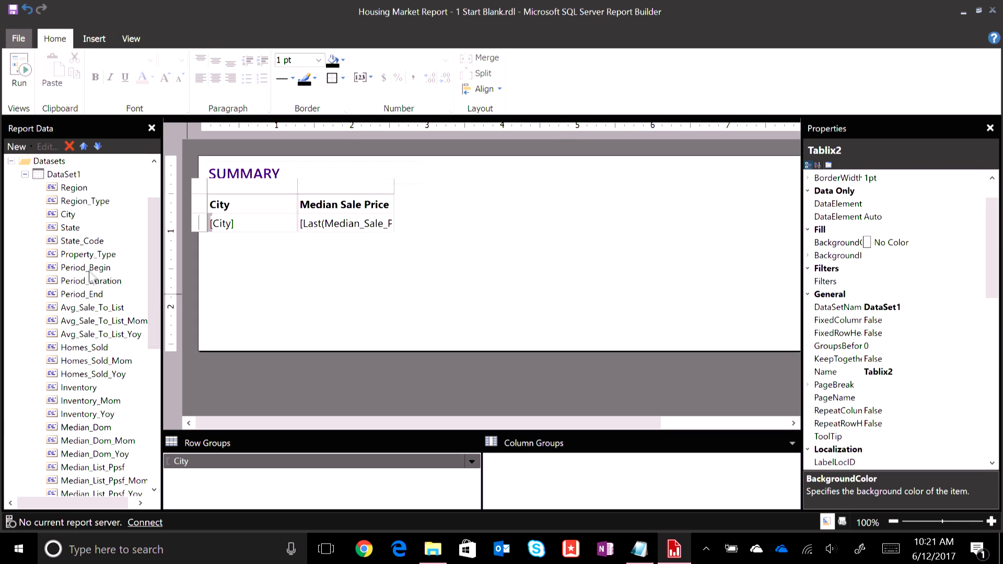
Add Period_End as a column group and format its header with the custom date format MMM yyyy.
left_click(85, 295)
left_click_drag(85, 295, 581, 472)
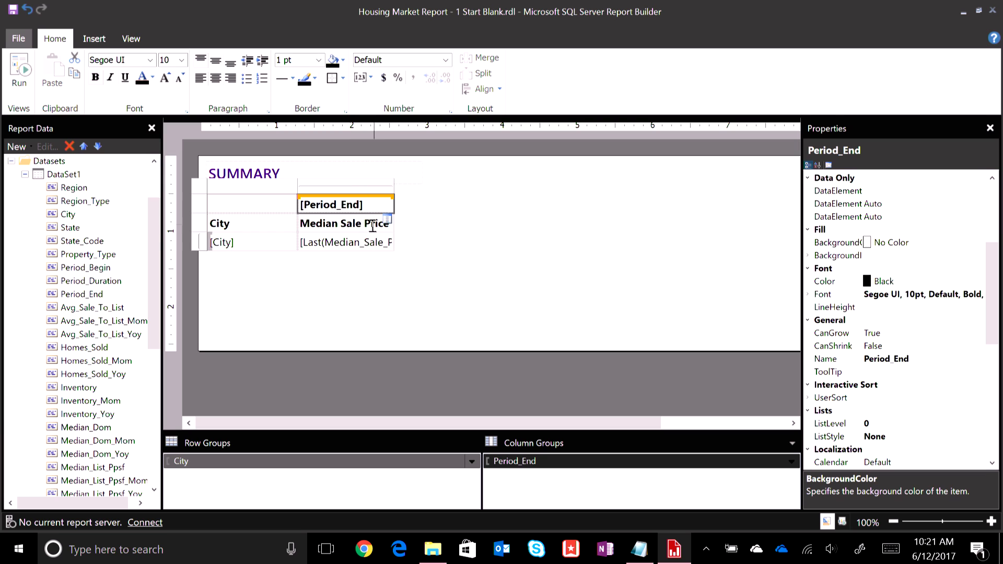
left_click(373, 209)
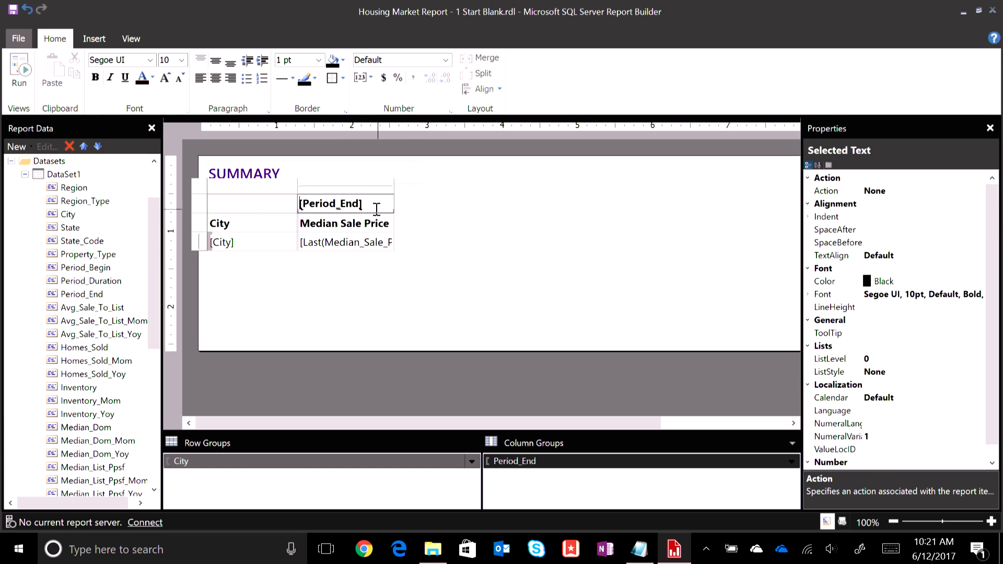
key("Escape")
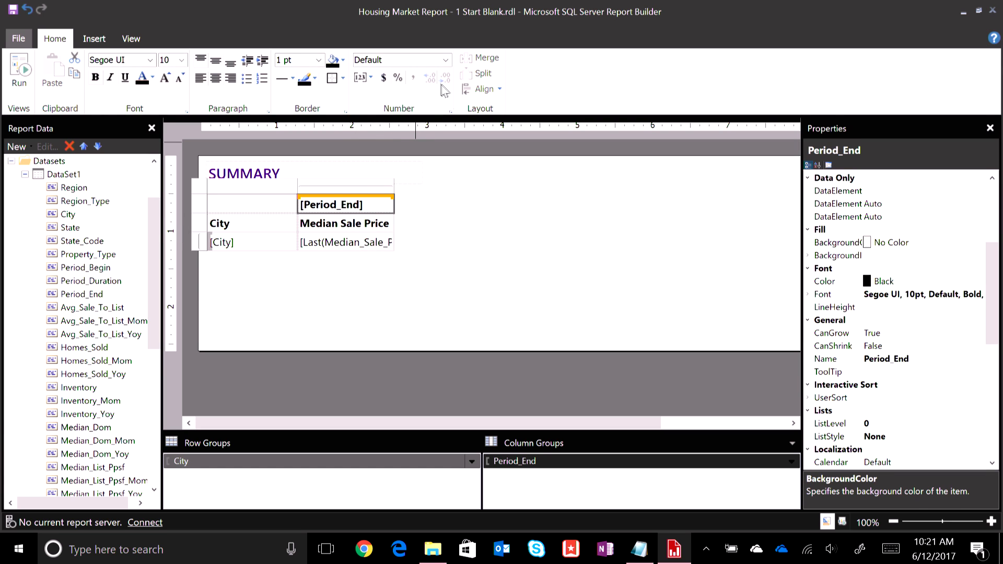
left_click(451, 111)
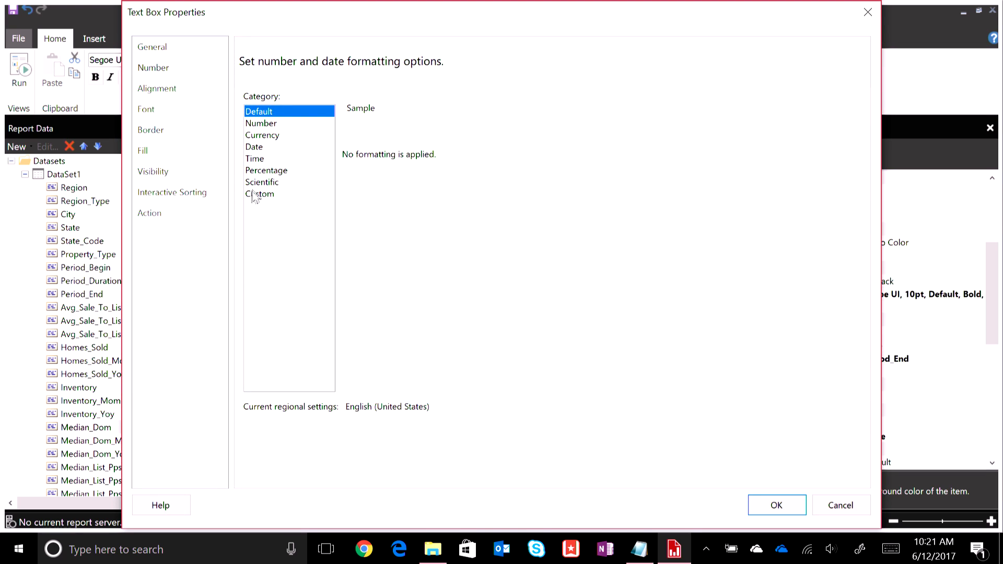
left_click(259, 194)
left_click(375, 167)
type("M")
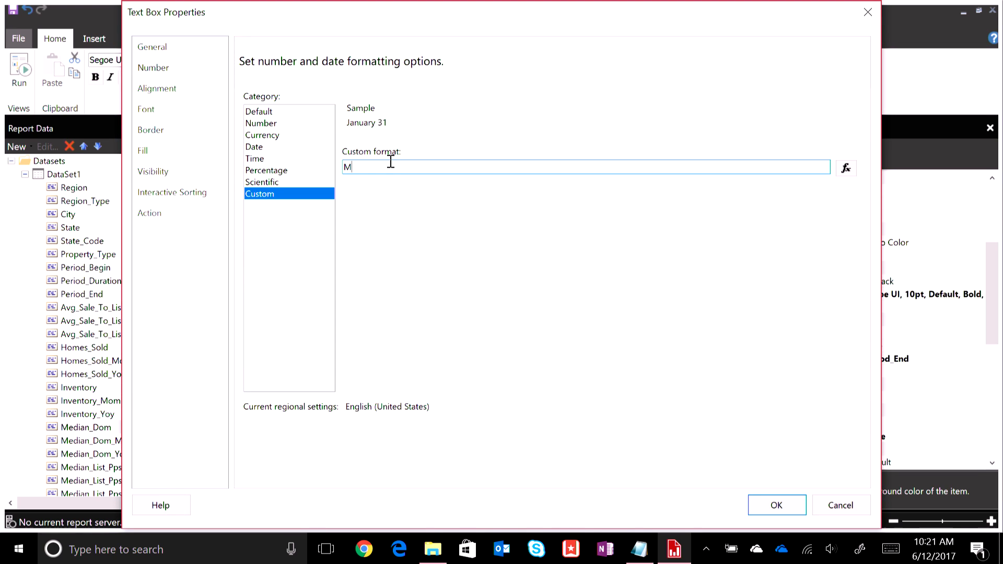
type("MM yyyy")
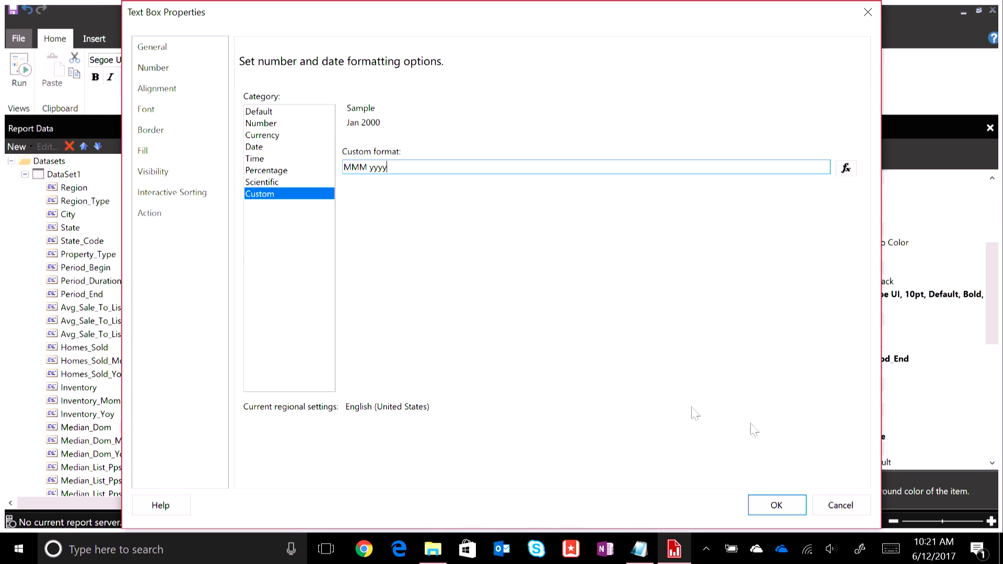
left_click(774, 507)
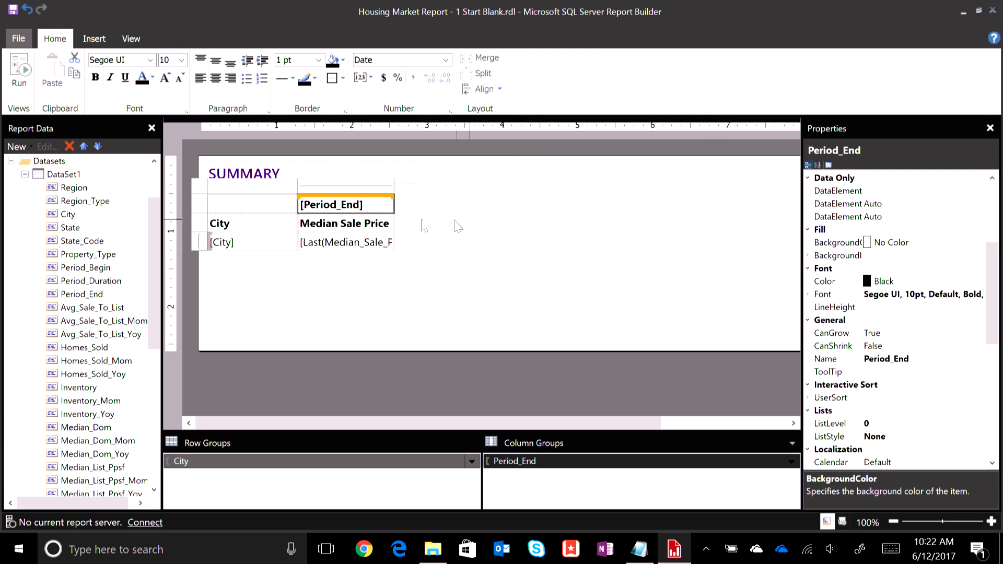
Clear the Median Sale Price heading and move the City heading up into the row with the Period_End header.
left_click(344, 228)
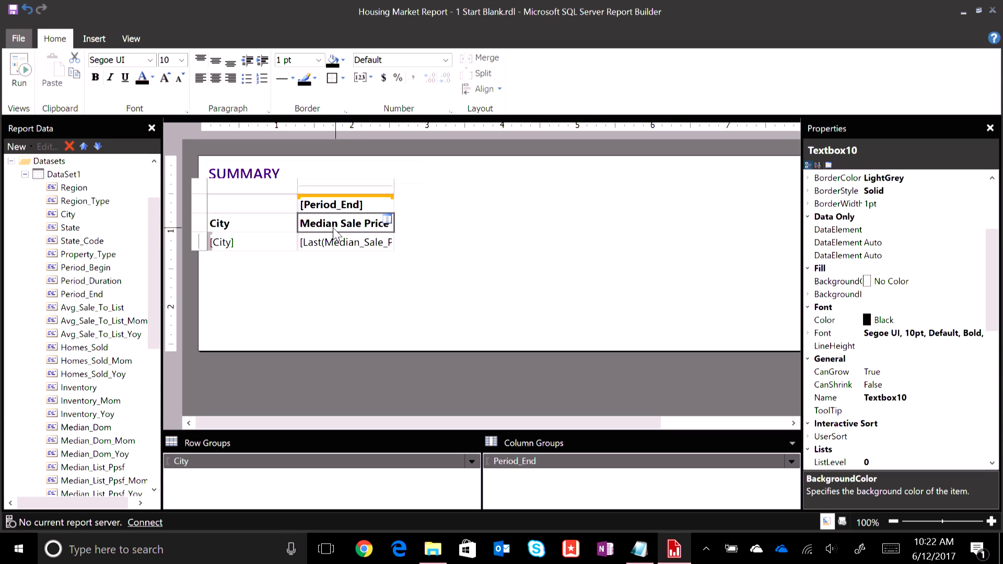
key("Delete")
left_click(251, 230)
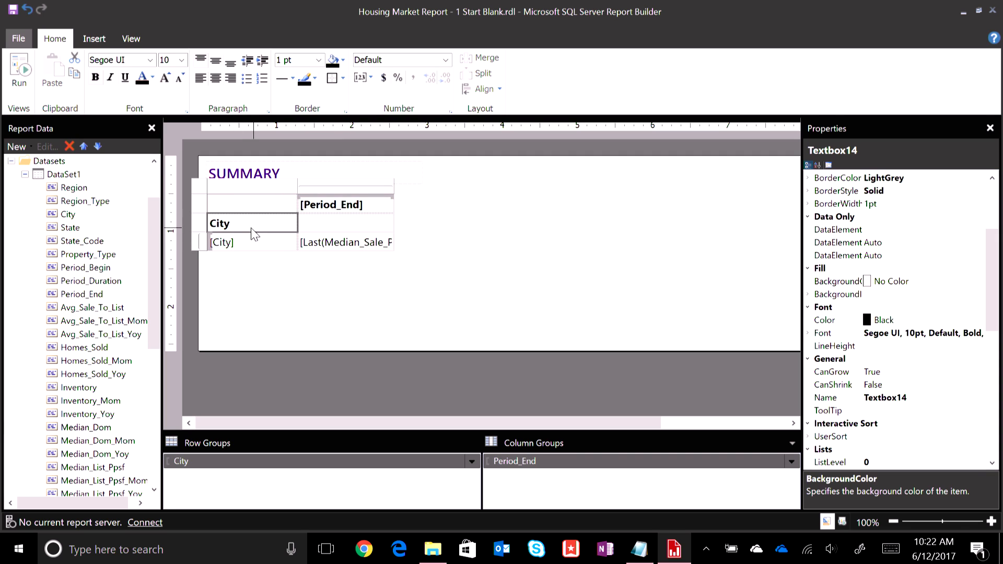
left_click_drag(251, 234, 233, 210)
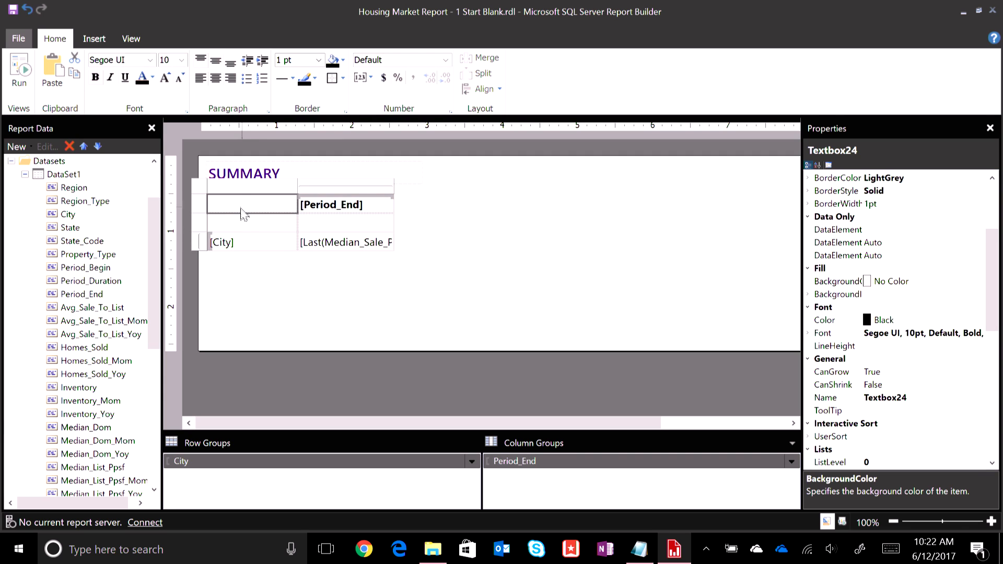
Delete the empty row between the header row and the city row.
left_click(199, 220)
right_click(198, 221)
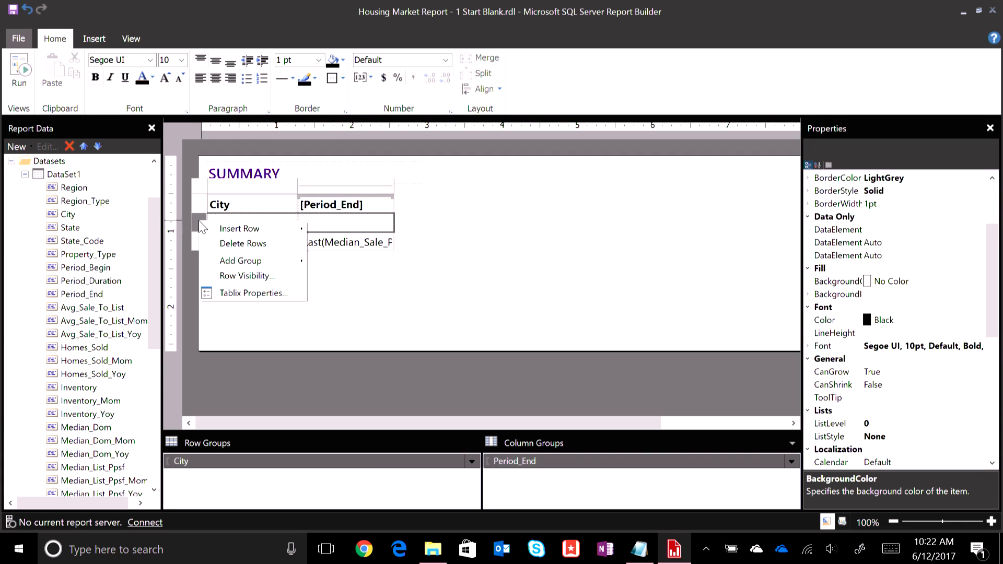
left_click(255, 244)
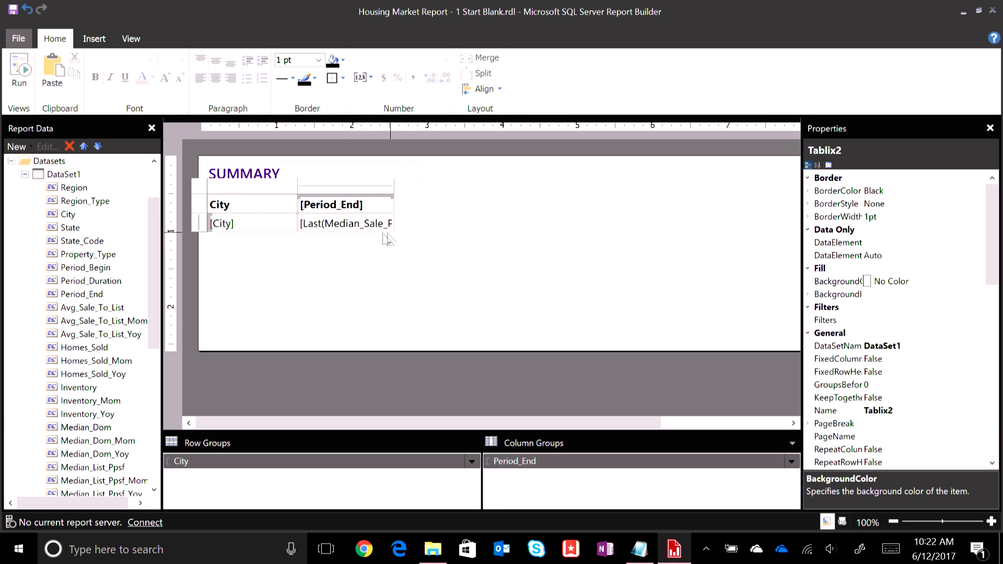
Preview the report with the periods laid out across the columns, and return to the design view.
left_click(21, 72)
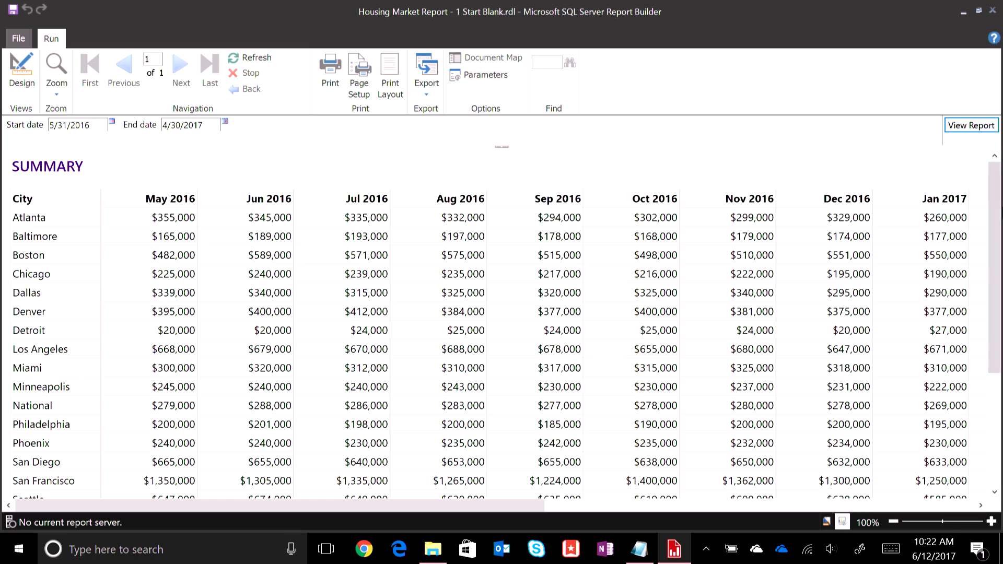
left_click_drag(996, 201, 997, 179)
left_click(22, 67)
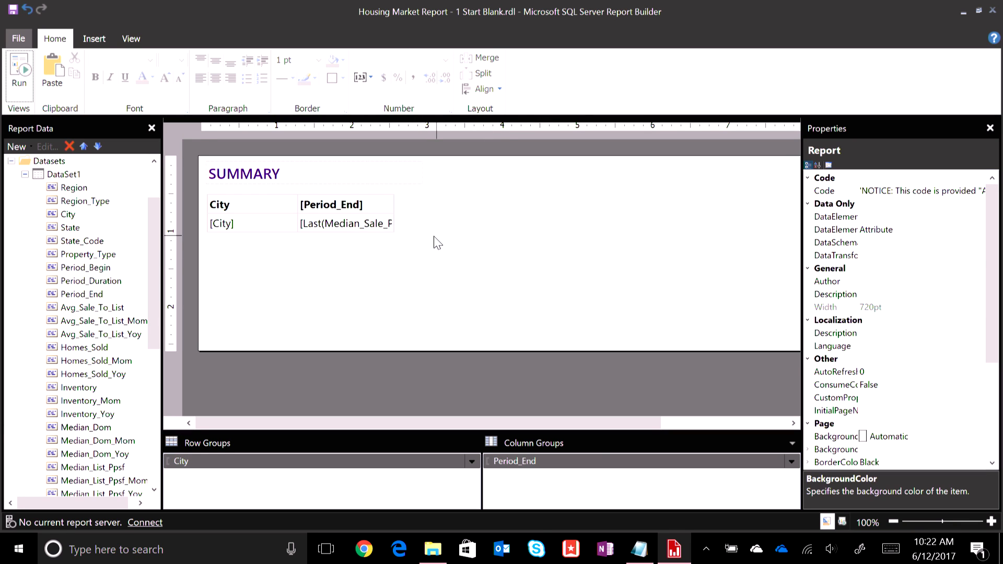
Insert a column to the left of the Period_End column, outside its group.
mouse_move(384, 206)
left_click(376, 211)
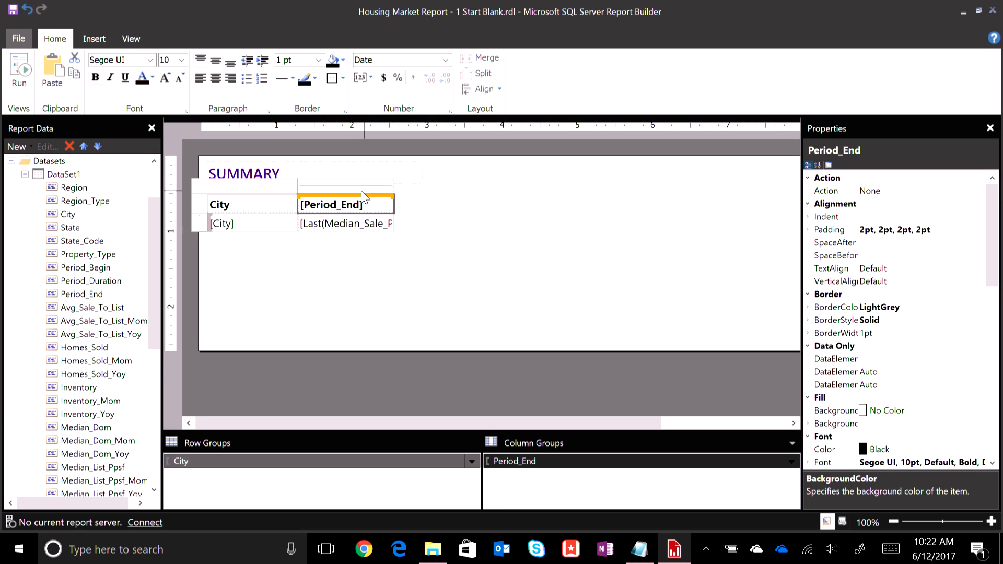
right_click(363, 196)
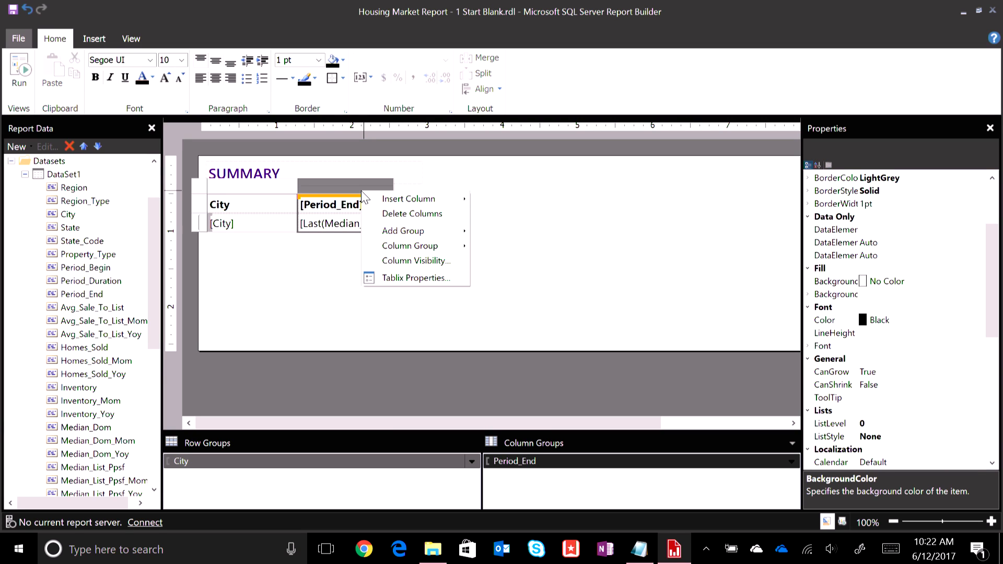
mouse_move(419, 199)
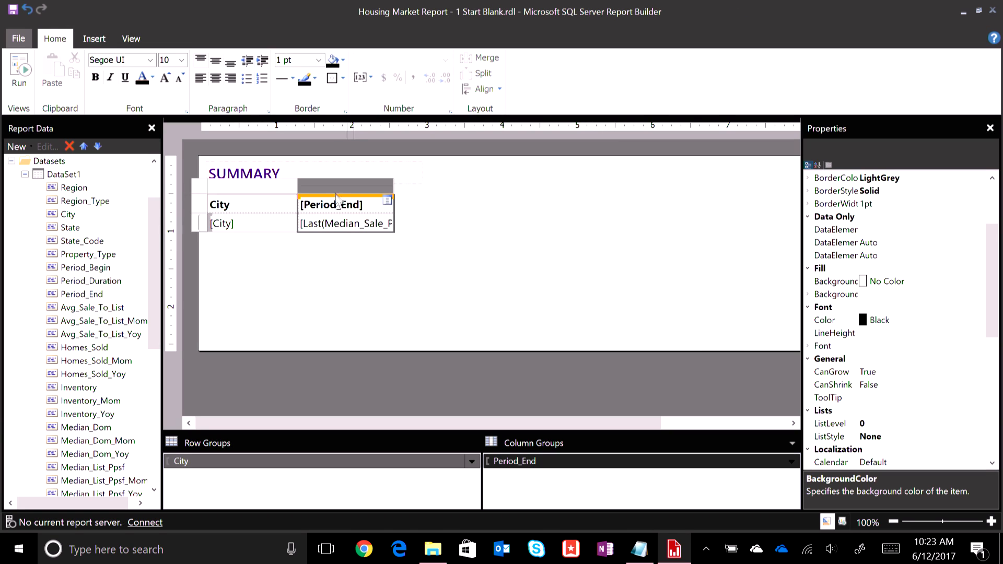
right_click(335, 187)
mouse_move(395, 195)
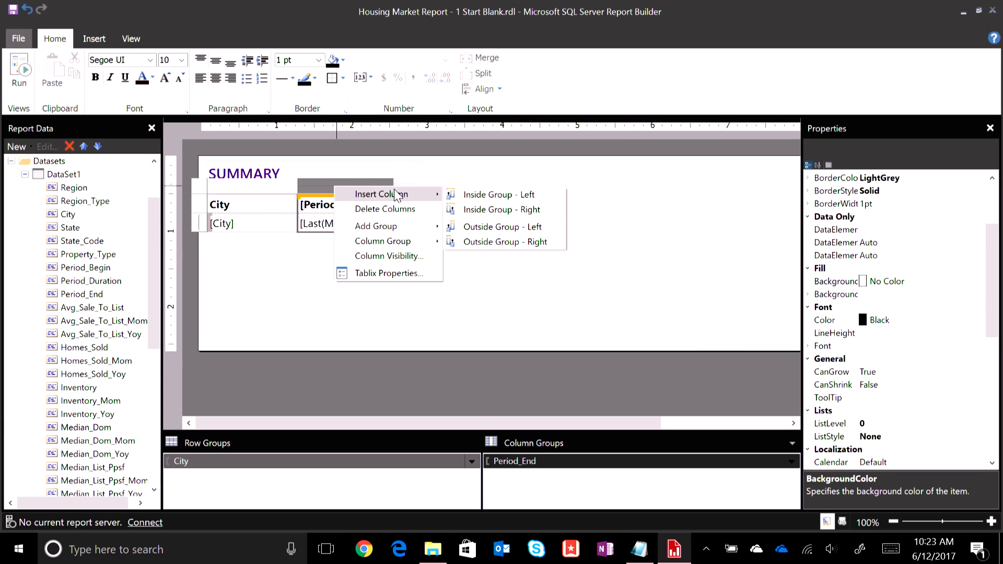
left_click(517, 227)
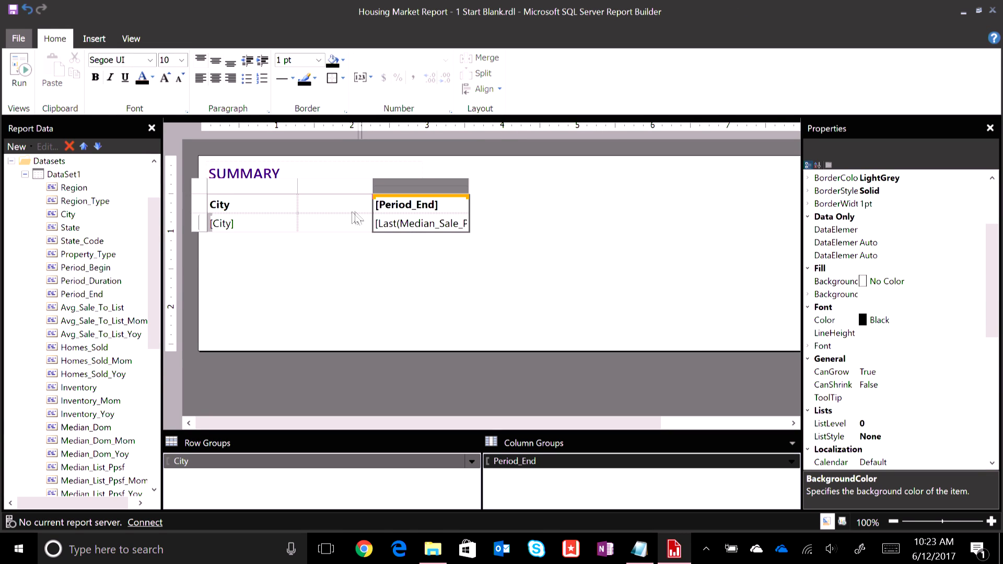
Add the Homes_Sold field to the city row of the new empty column.
left_click(369, 204)
left_click(393, 209)
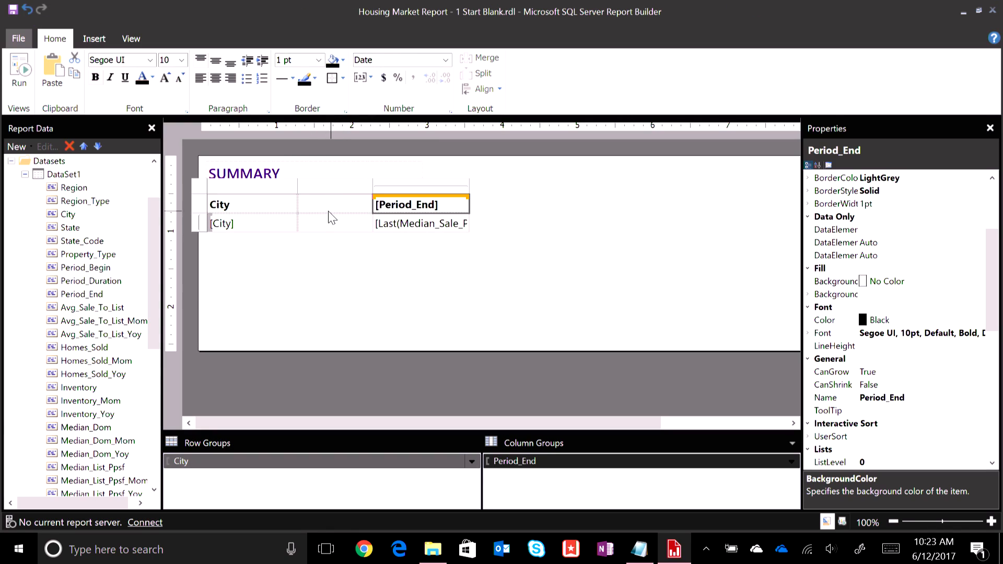
left_click(329, 206)
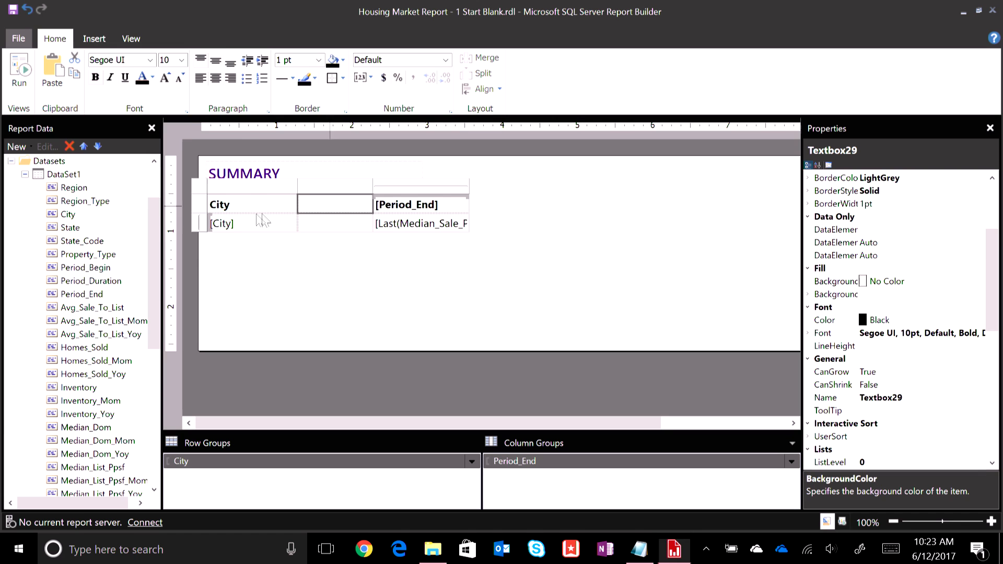
scroll(165, 229, "down", 2)
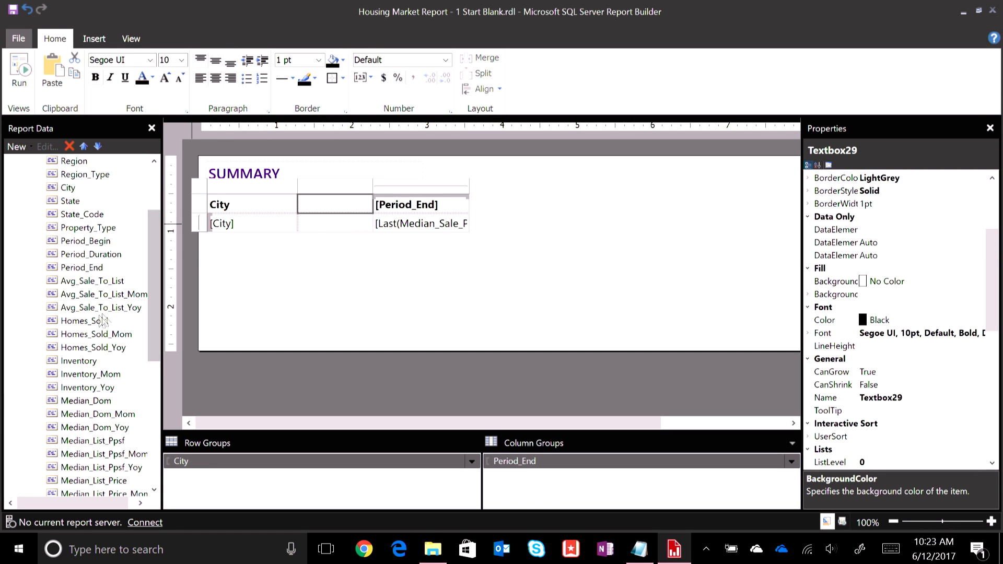
left_click_drag(84, 401, 336, 221)
left_click(338, 231)
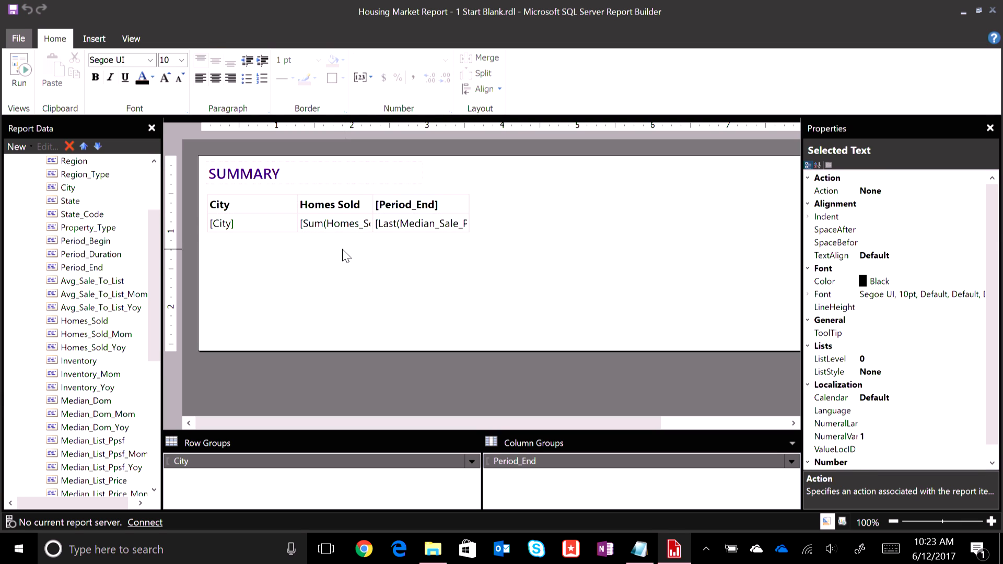
Apply the Number format to the Homes_Sold sum in the city row.
left_click(342, 251)
left_click(340, 230)
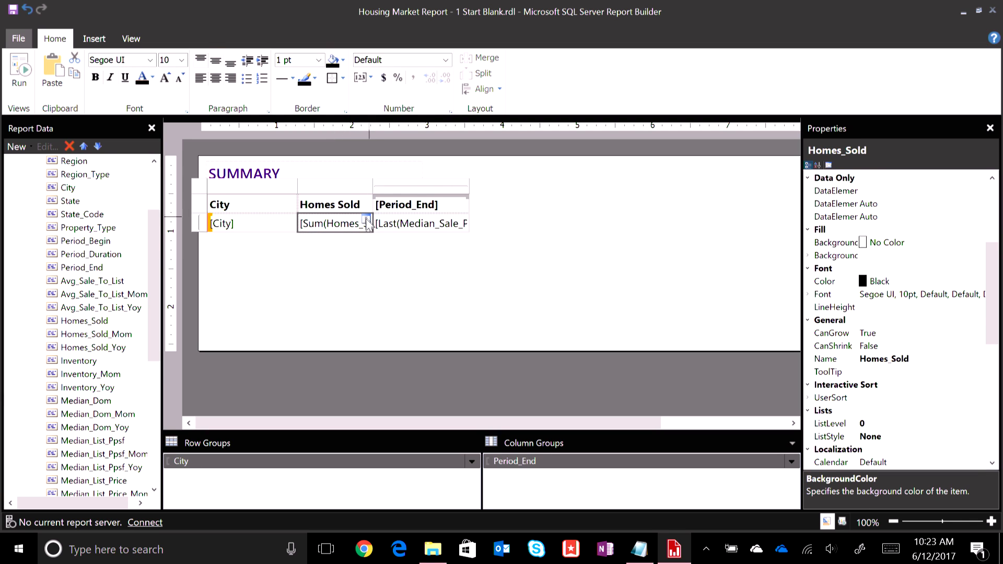
left_click(447, 64)
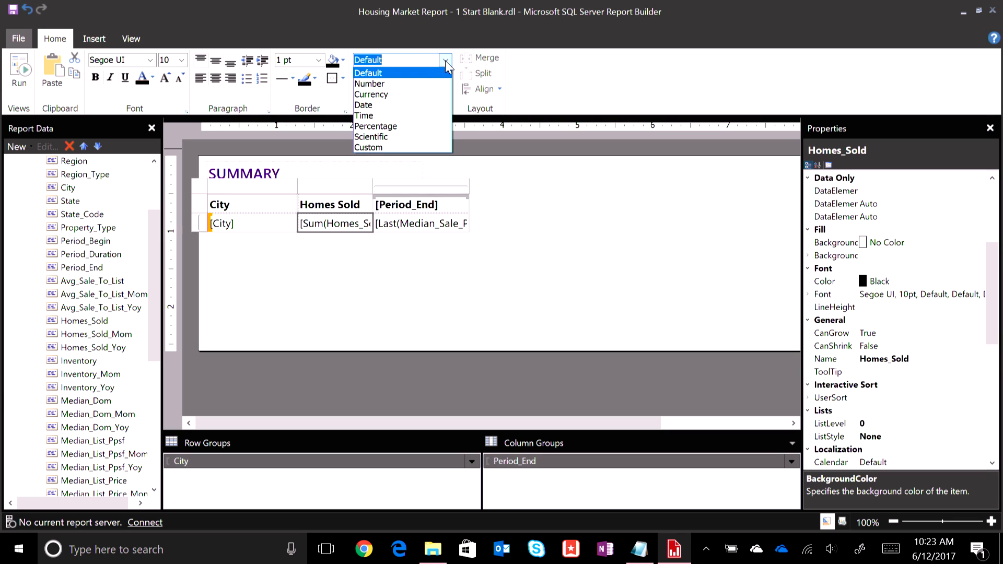
left_click(444, 82)
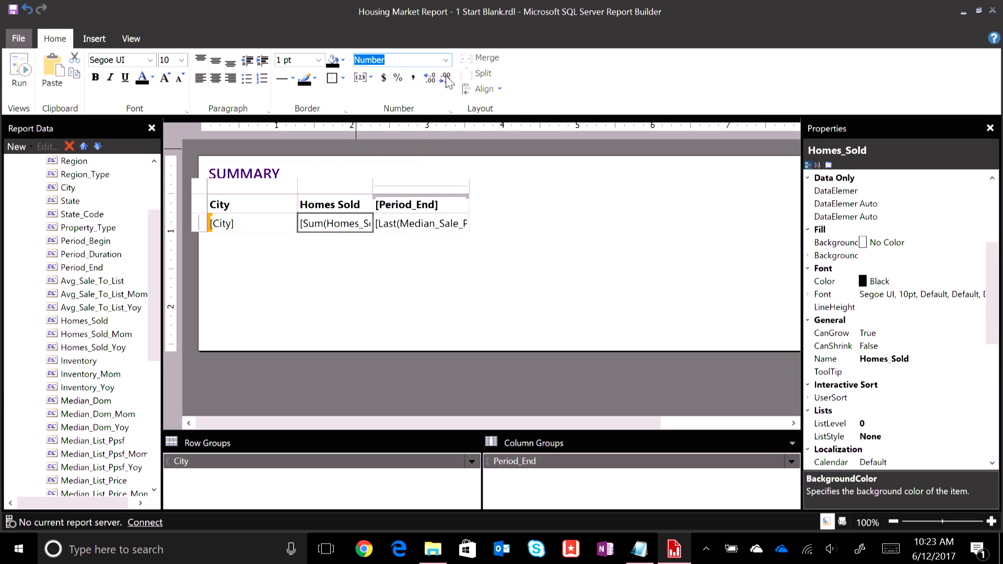
left_click(502, 250)
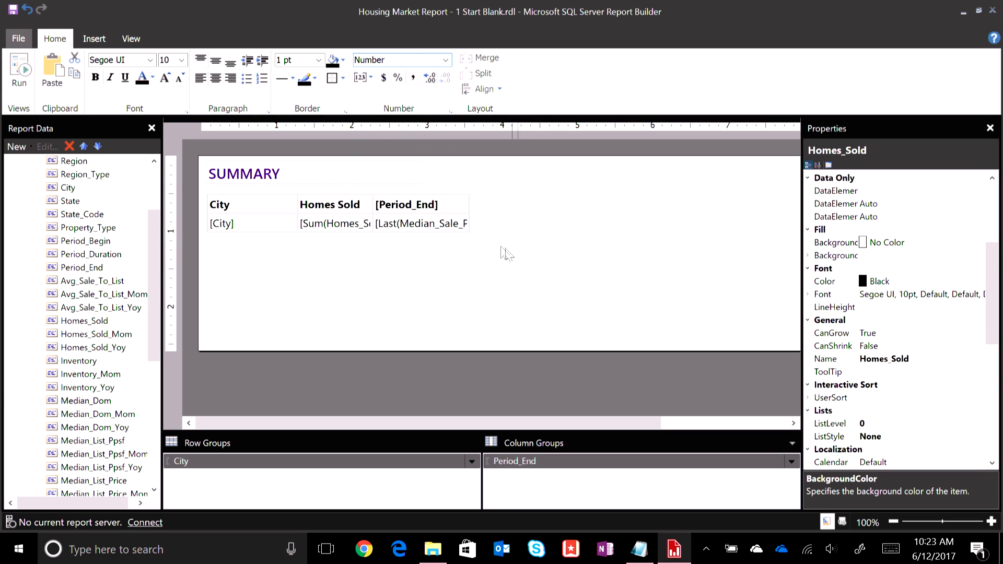
Insert an empty column to the right of the Homes Sold column, and browse the dataset fields below it for Median_Dom.
left_click(358, 204)
right_click(365, 183)
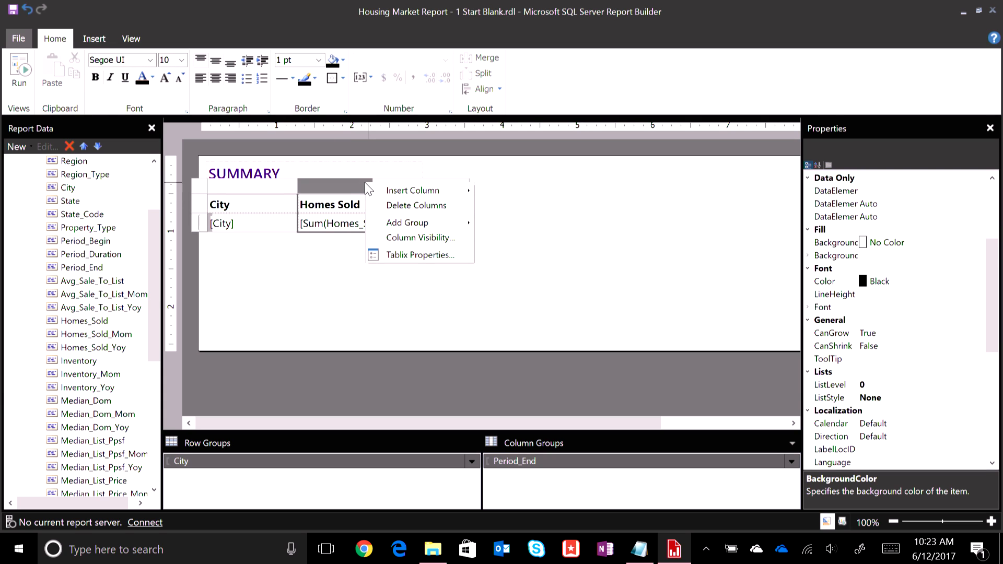
mouse_move(447, 189)
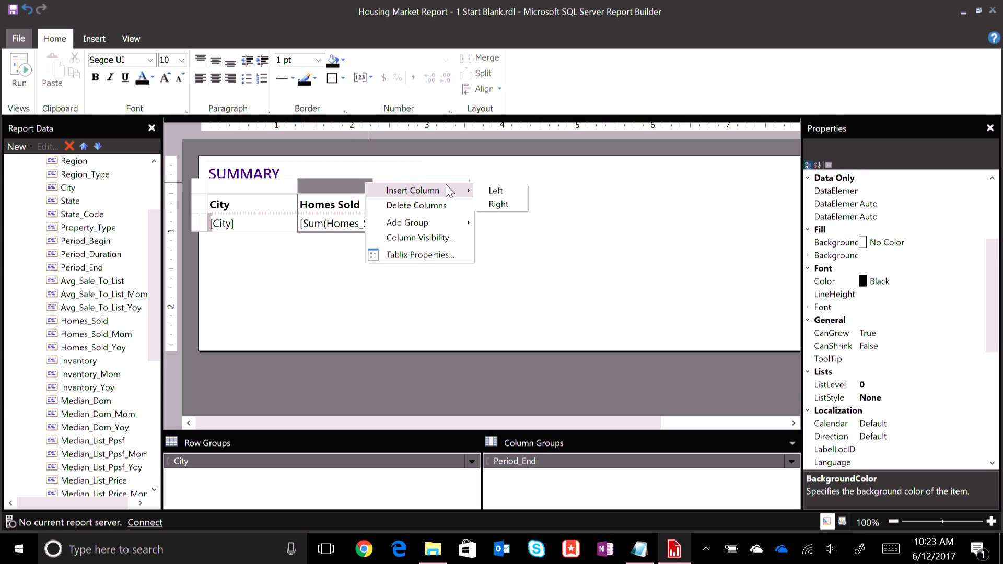
left_click(498, 204)
left_click_drag(154, 239, 155, 277)
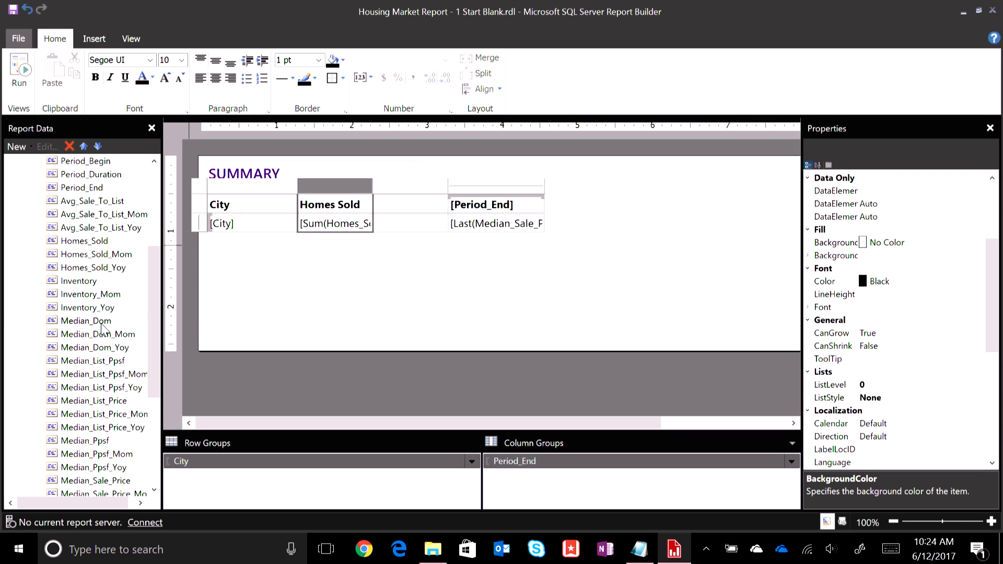
Add the Median_Dom field to the city row of the empty column and summarize it by Avg.
left_click_drag(102, 324, 404, 225)
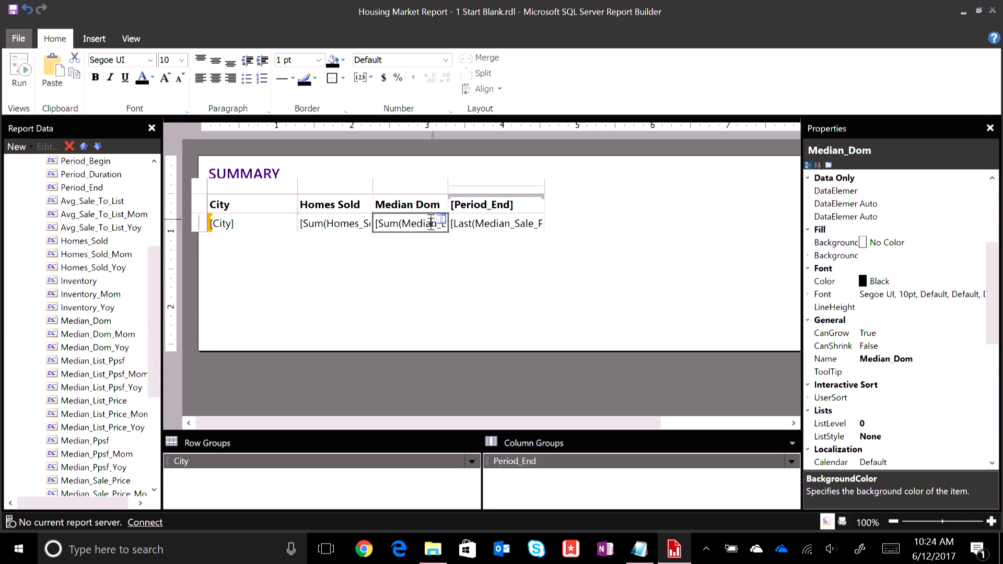
left_click(421, 223)
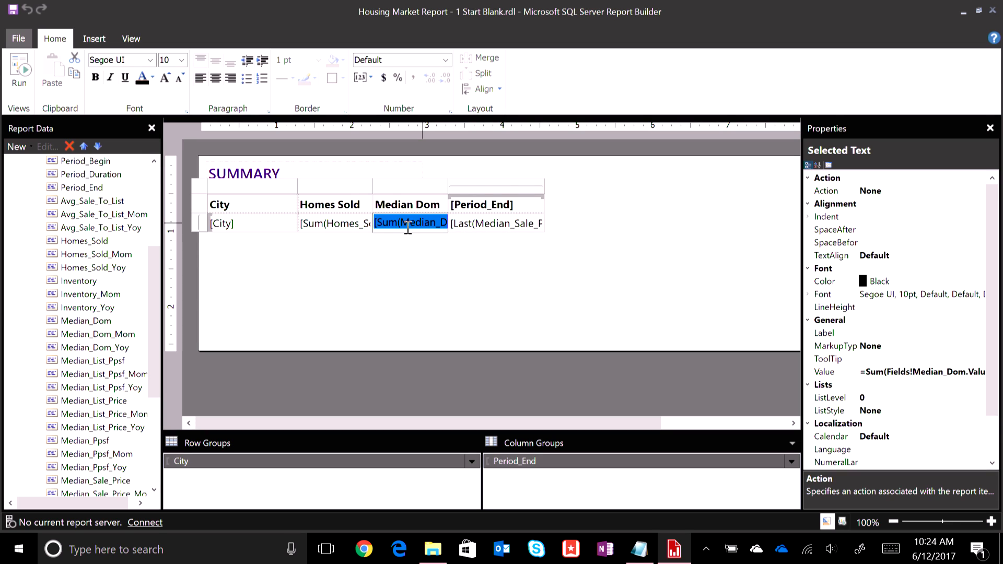
right_click(408, 228)
mouse_move(492, 301)
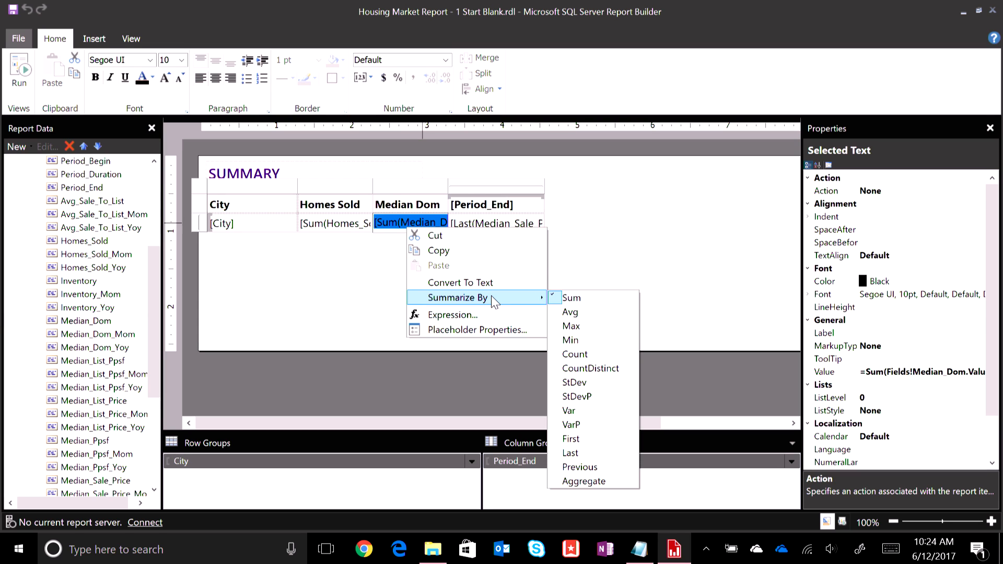
left_click(586, 312)
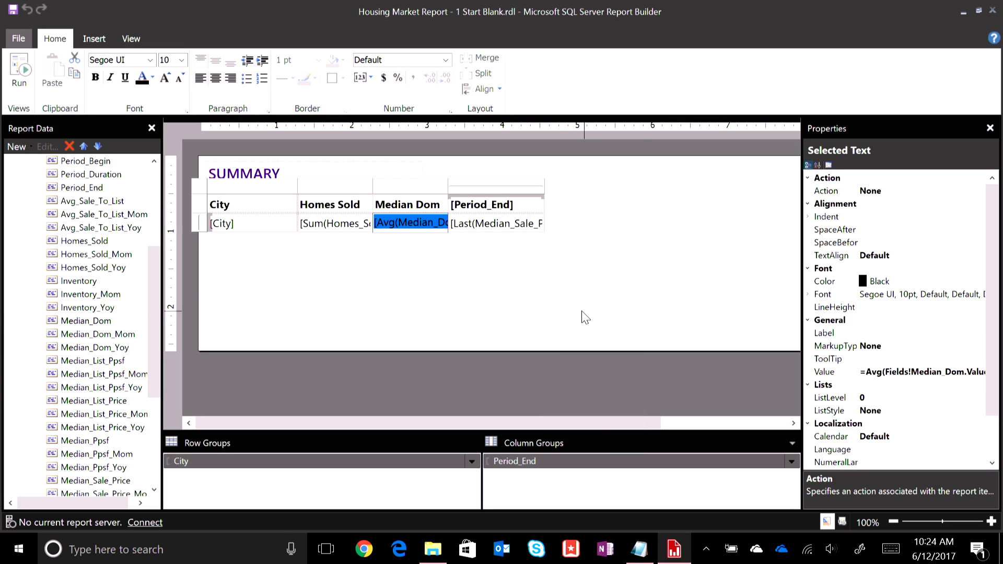
Change the heading of the Median_Dom column to "Median DoM".
left_click(412, 204)
double_click(429, 203)
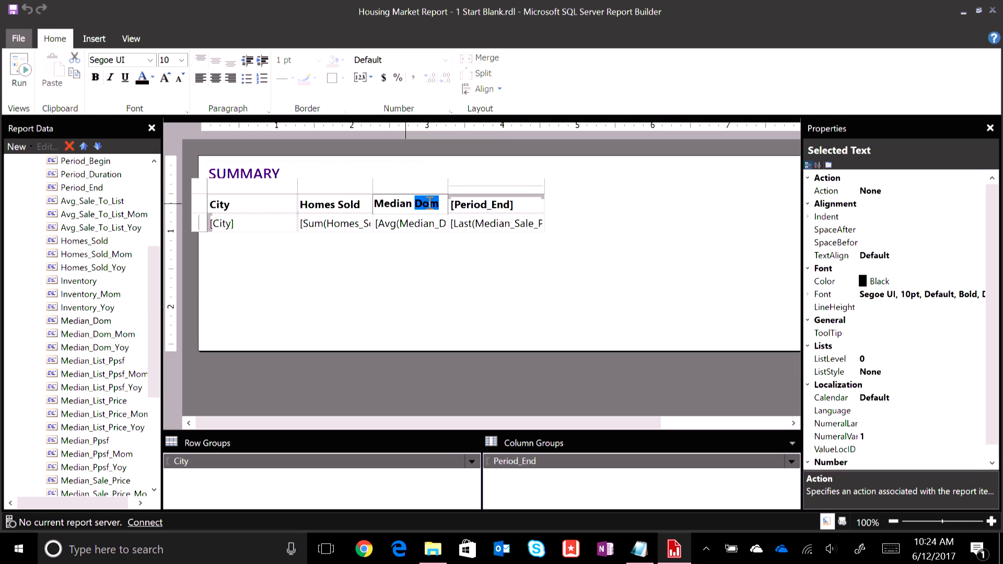
type("DO")
key("BackSpace")
type("om")
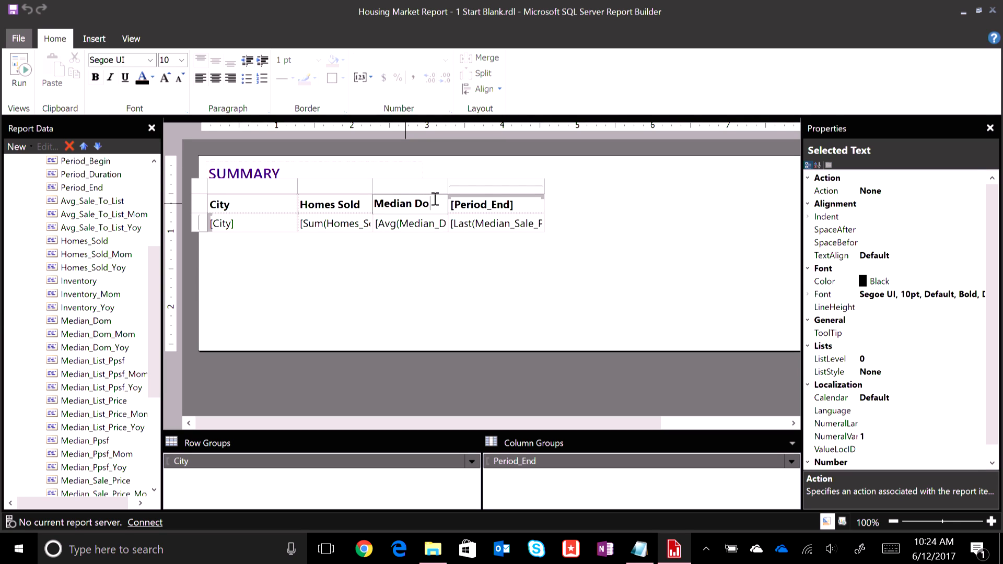
left_click(515, 287)
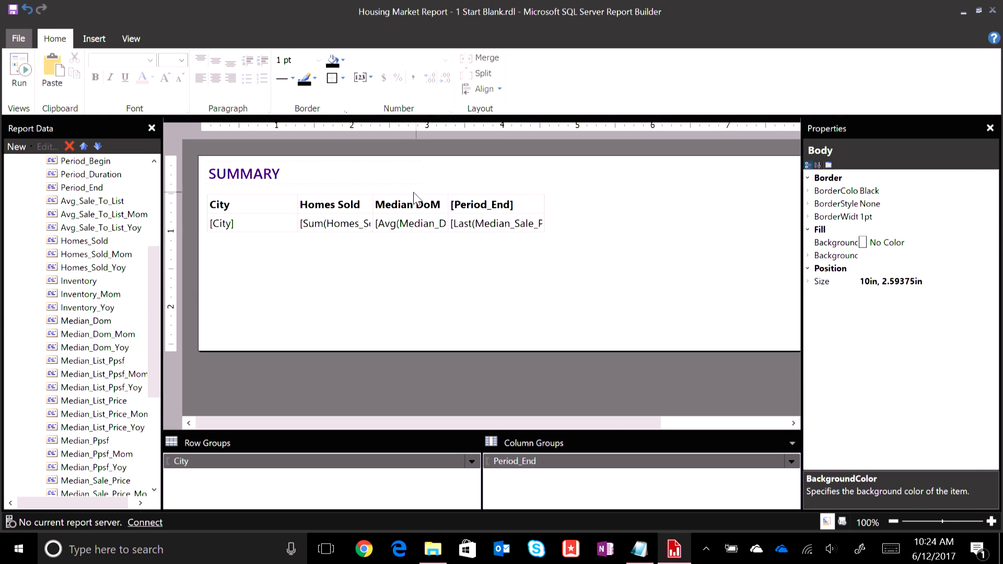
Run the report to check the Median DoM column, and return to the design.
left_click(443, 205)
left_click(20, 73)
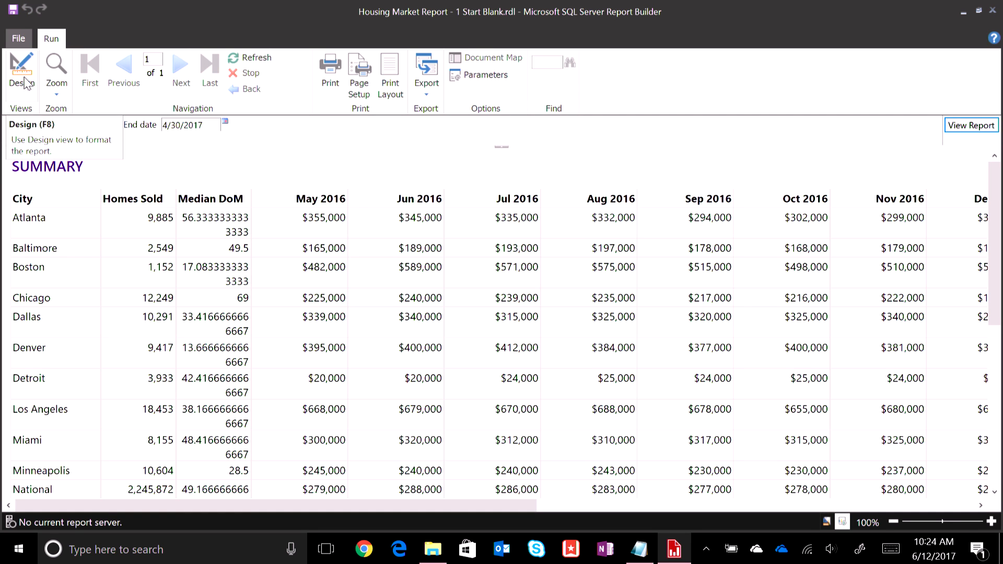
left_click(20, 74)
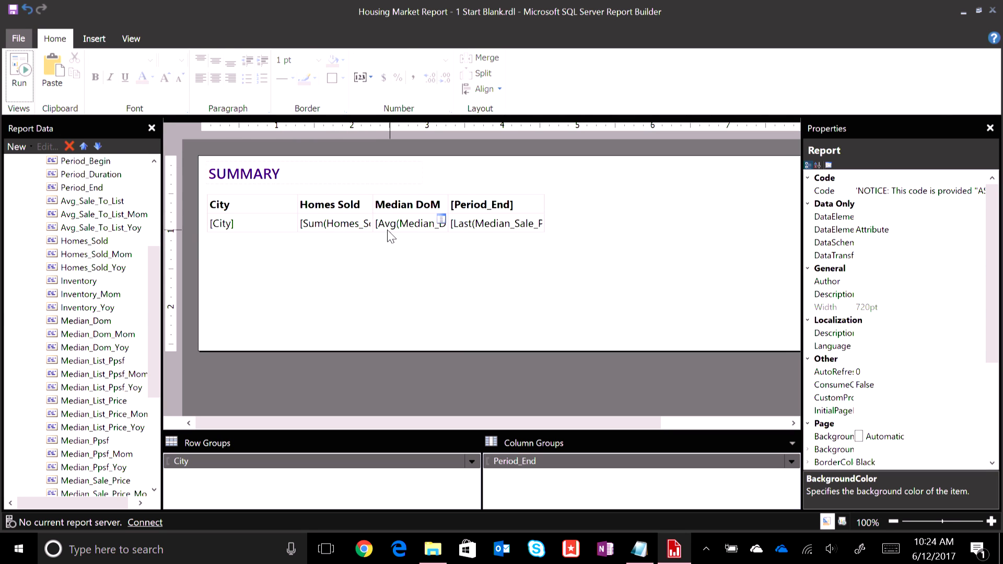
Apply the Number format to the Median_Dom average in the city row, and check it in a report run.
left_click(388, 230)
left_click(446, 60)
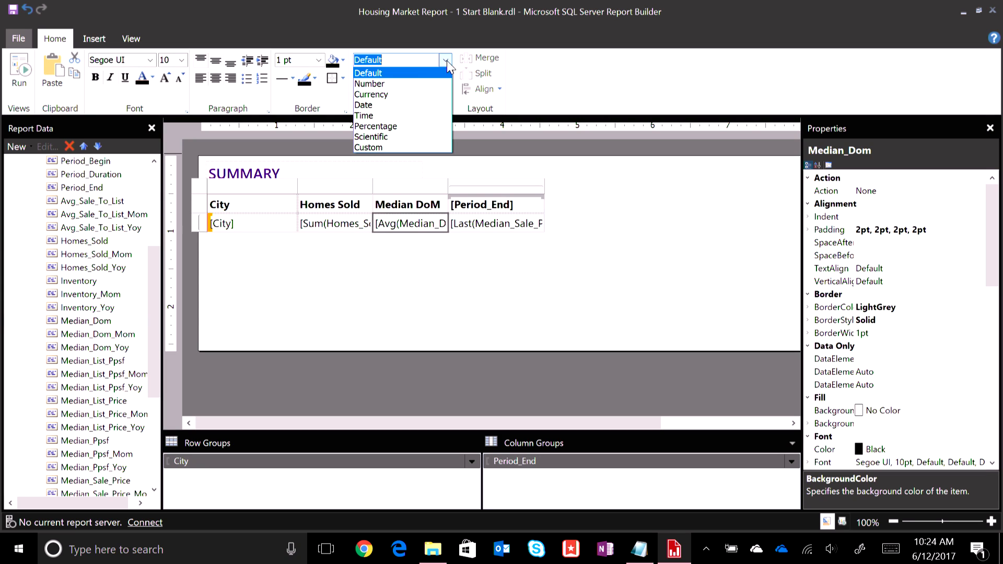
left_click(446, 82)
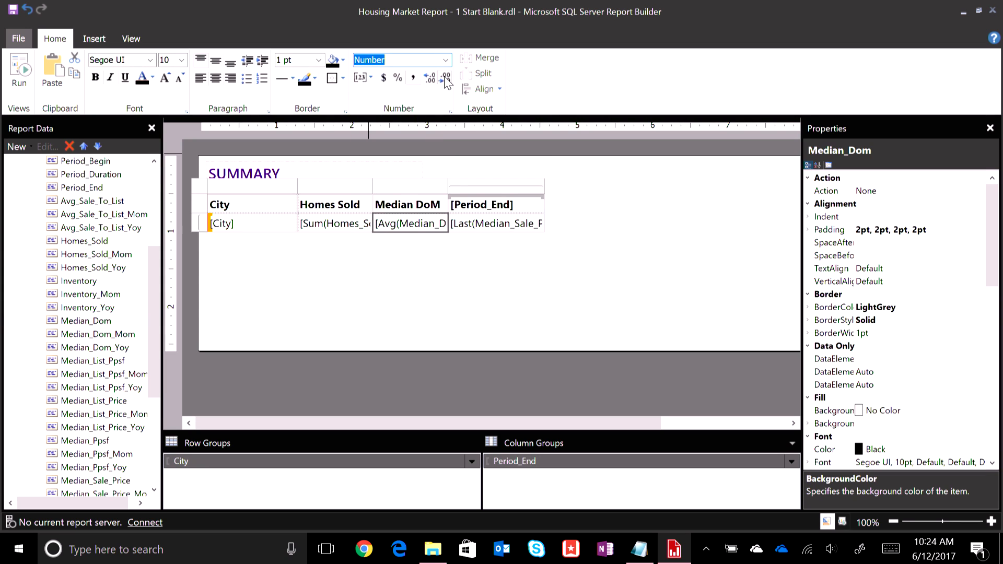
left_click(650, 236)
left_click(26, 78)
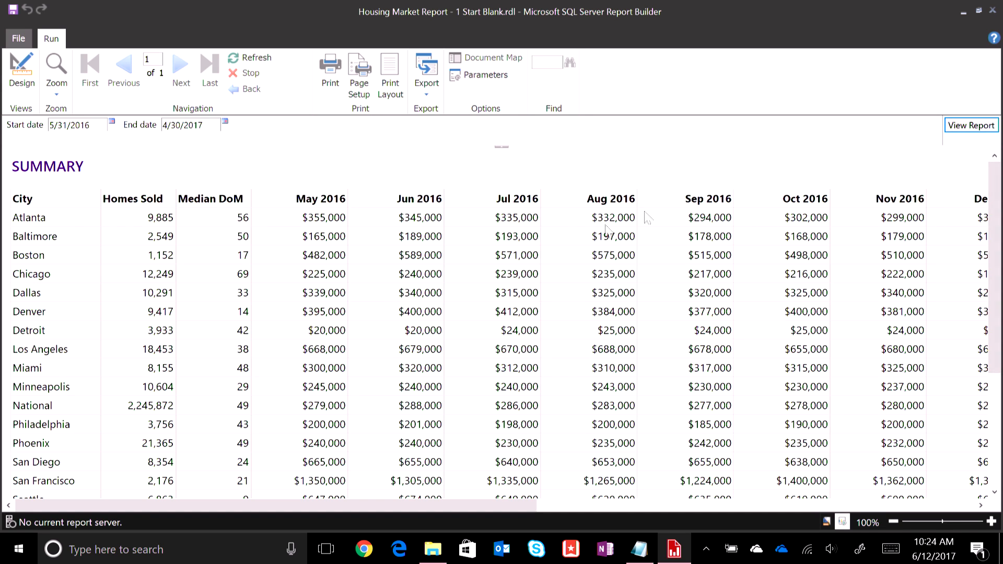
left_click(14, 71)
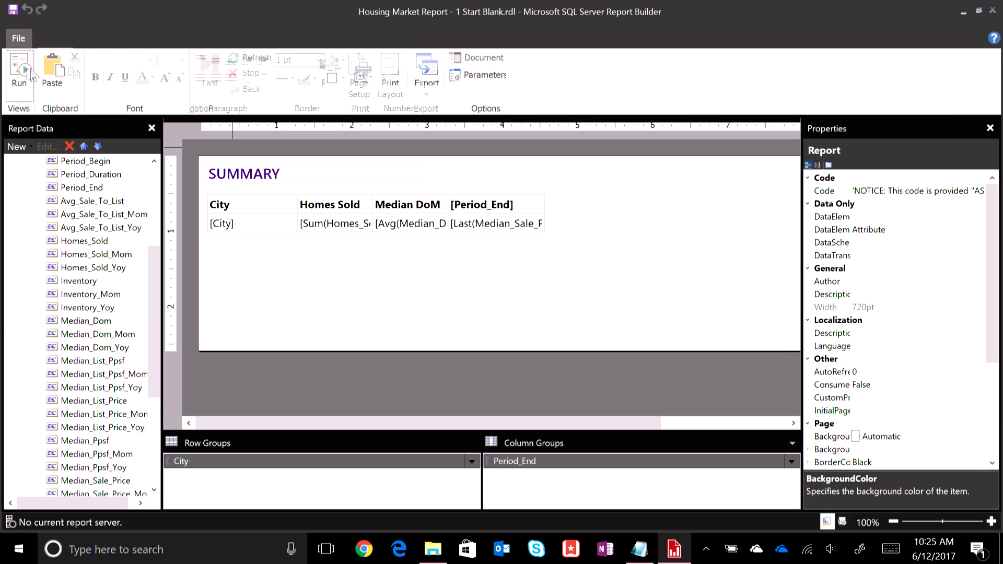
Narrow the Period_End column of the matrix to about 0.8 in.
left_click(525, 202)
left_click(524, 188)
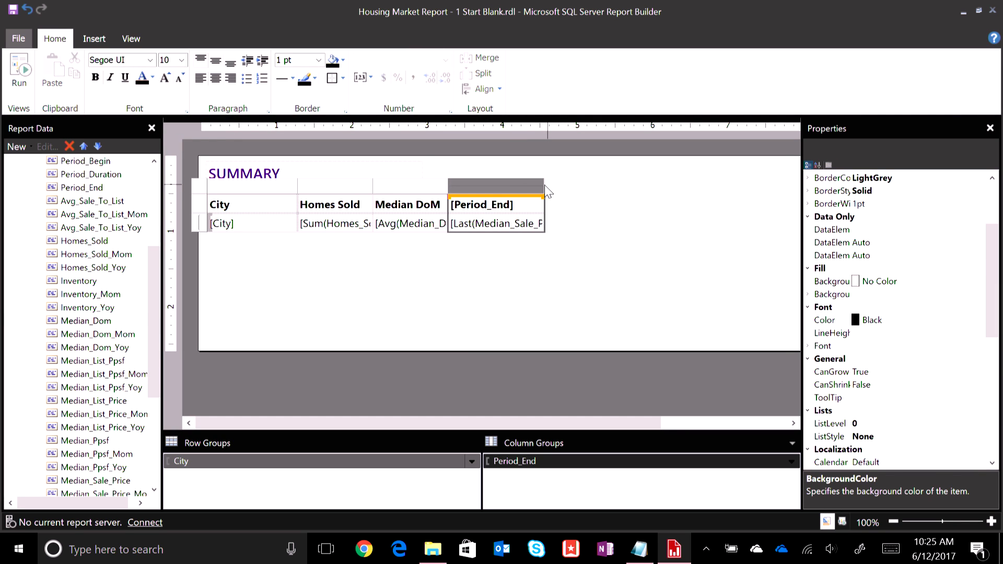
left_click(546, 190)
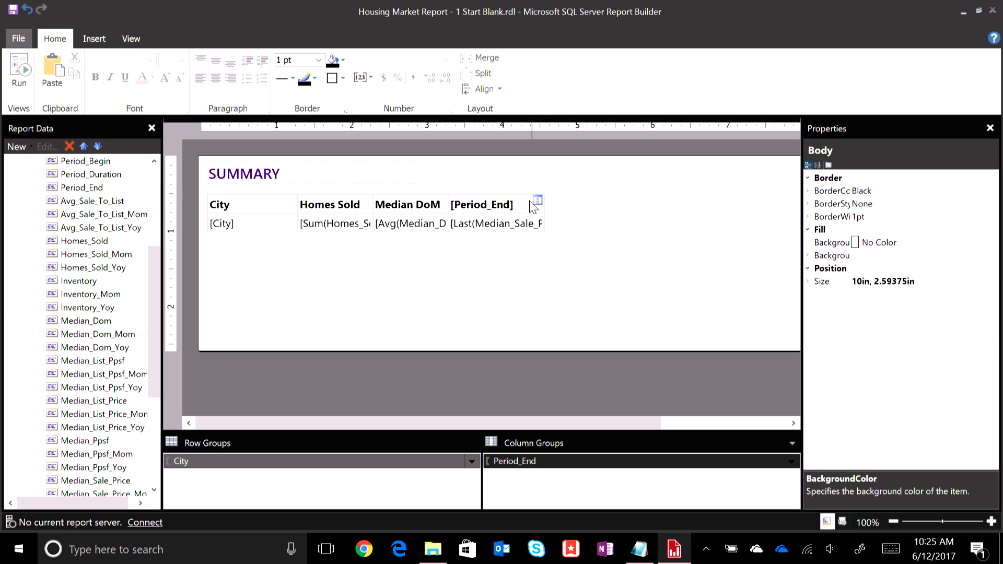
left_click(538, 203)
left_click_drag(544, 185, 507, 183)
Insert a column to the right of the Period_End column, outside its group.
right_click(494, 184)
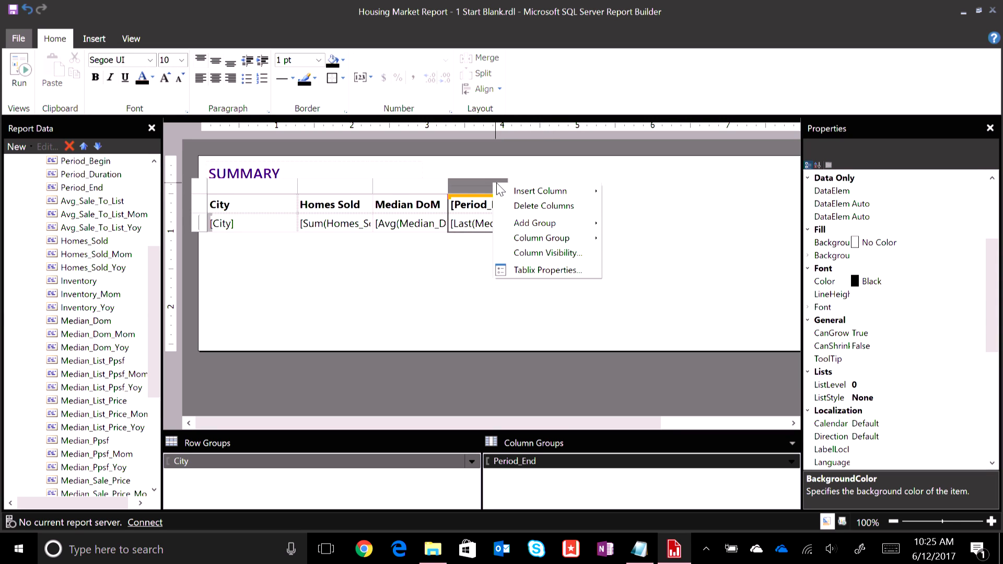
mouse_move(544, 191)
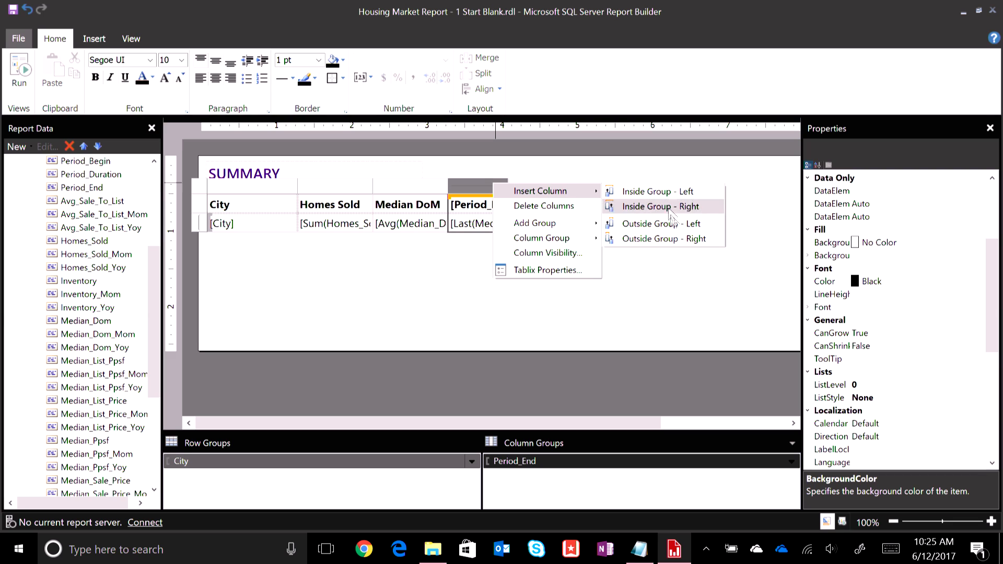
left_click(675, 239)
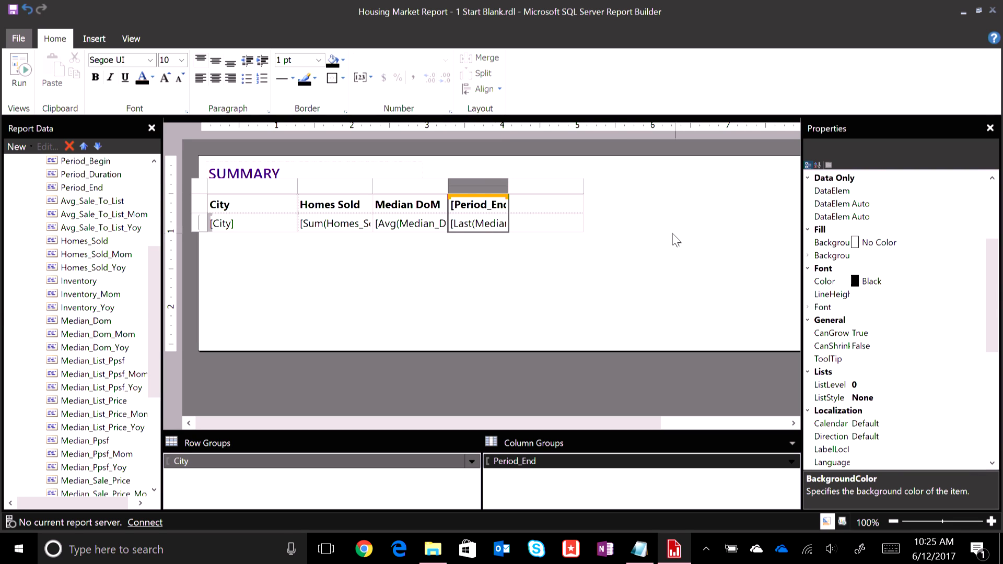
Add the Median_Sale_Price field to the city row of the new empty column and summarize it by Last.
left_click(549, 227)
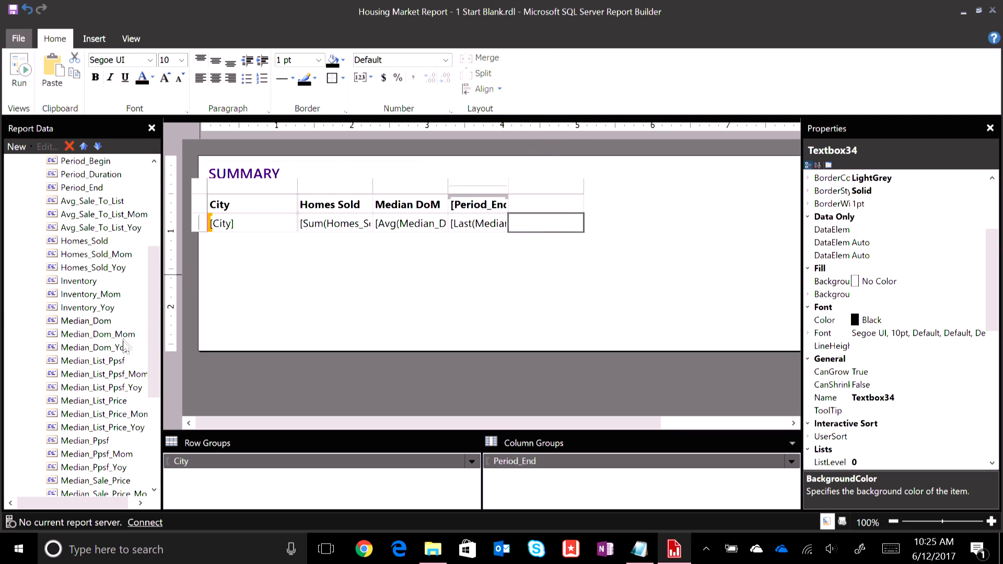
left_click_drag(150, 341, 51, 341)
left_click(100, 349)
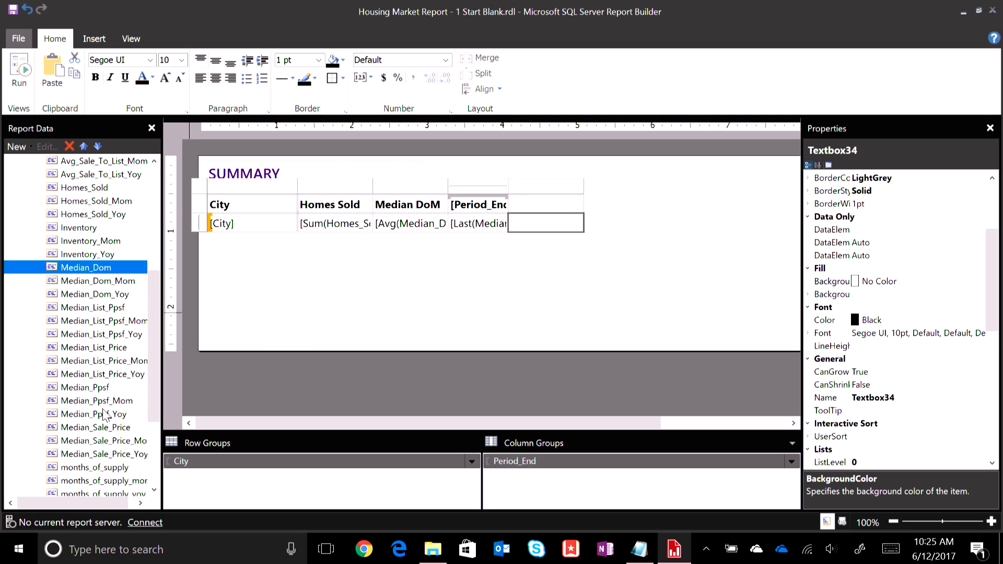
left_click_drag(96, 431, 538, 222)
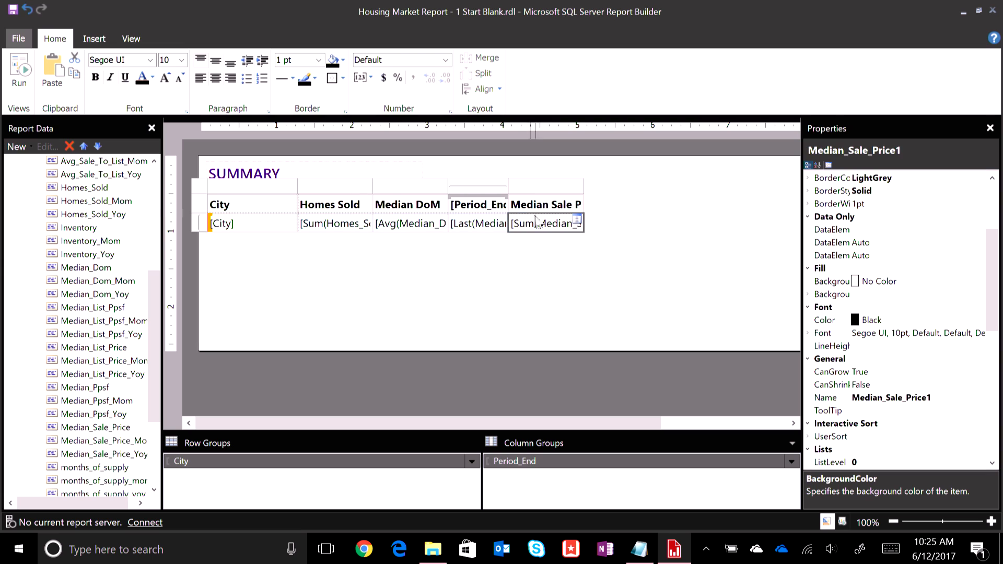
left_click(550, 221)
right_click(543, 224)
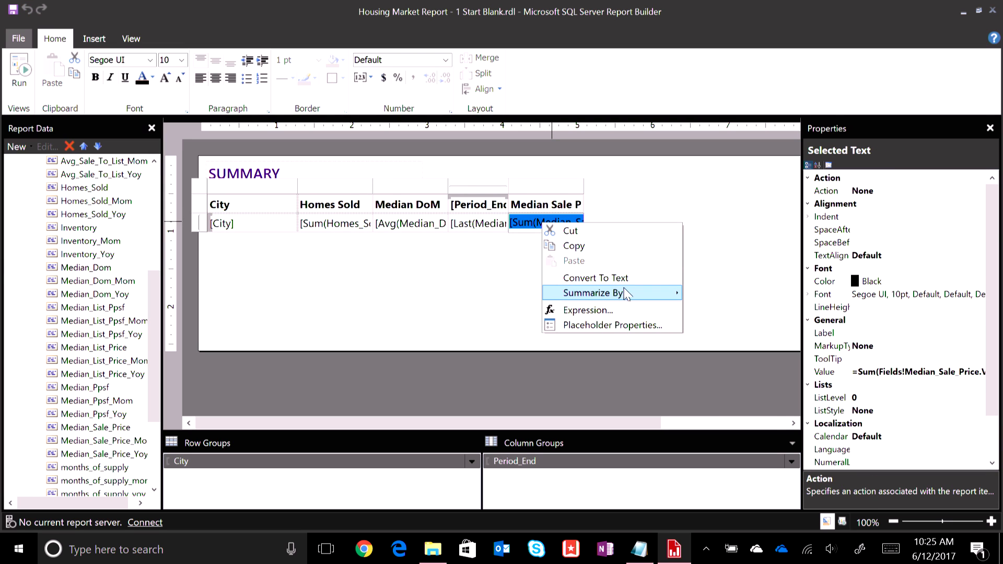
mouse_move(635, 295)
left_click(706, 448)
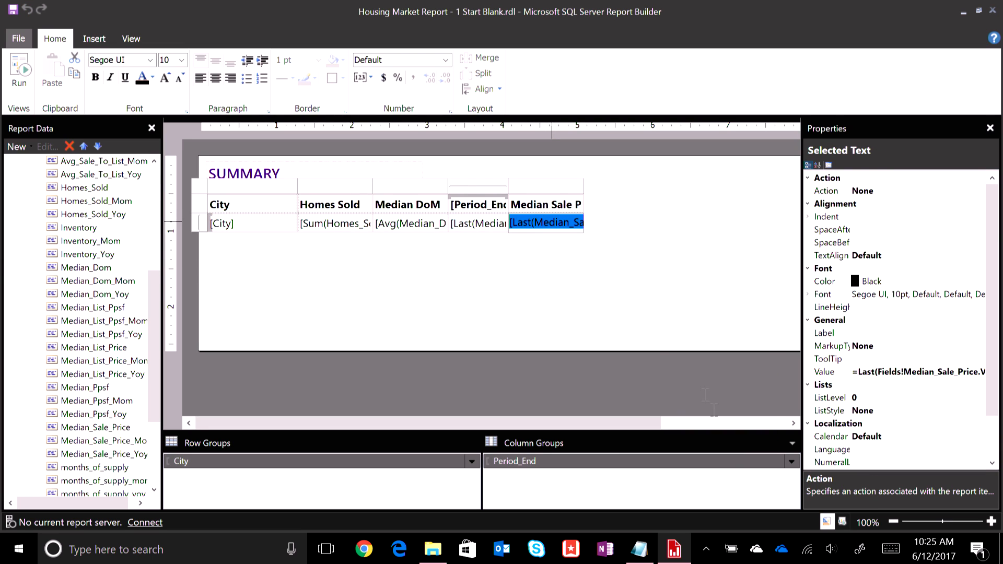
Apply the Currency format to the Median_Sale_Price value in the last column of the city row.
left_click(571, 189)
right_click(571, 191)
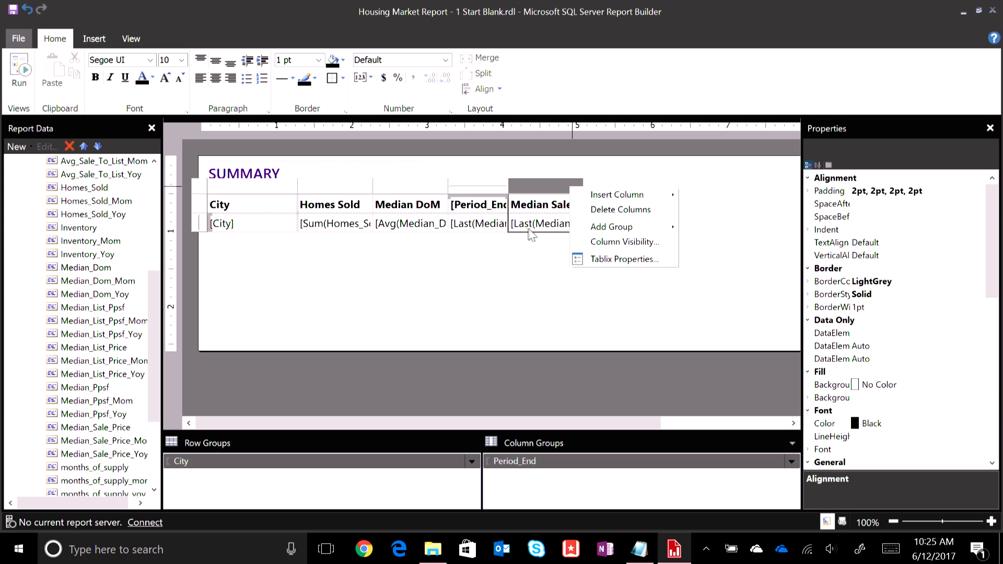
left_click(530, 229)
left_click(384, 78)
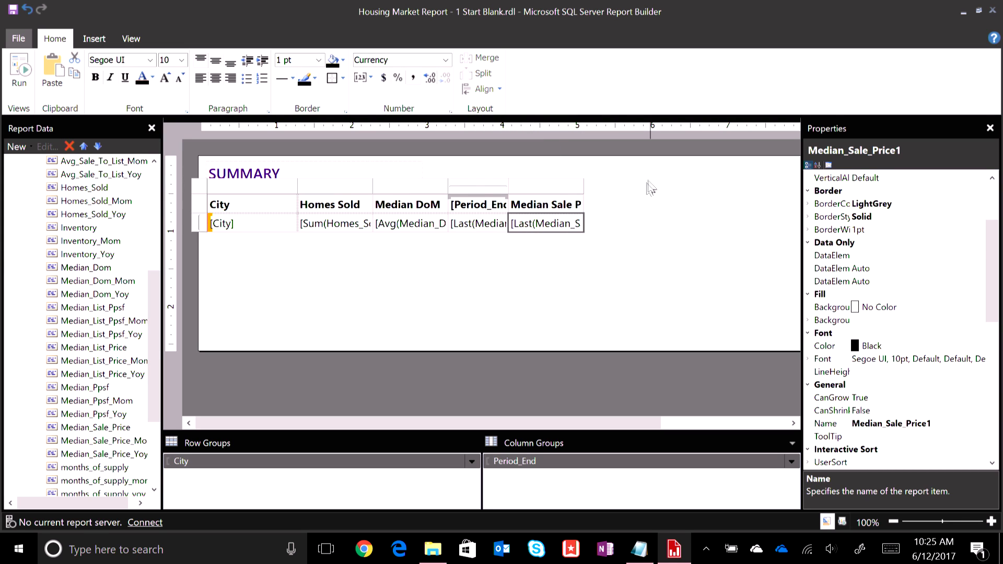
Insert an empty column to the right of the Median Sale Price column.
right_click(589, 187)
left_click(564, 194)
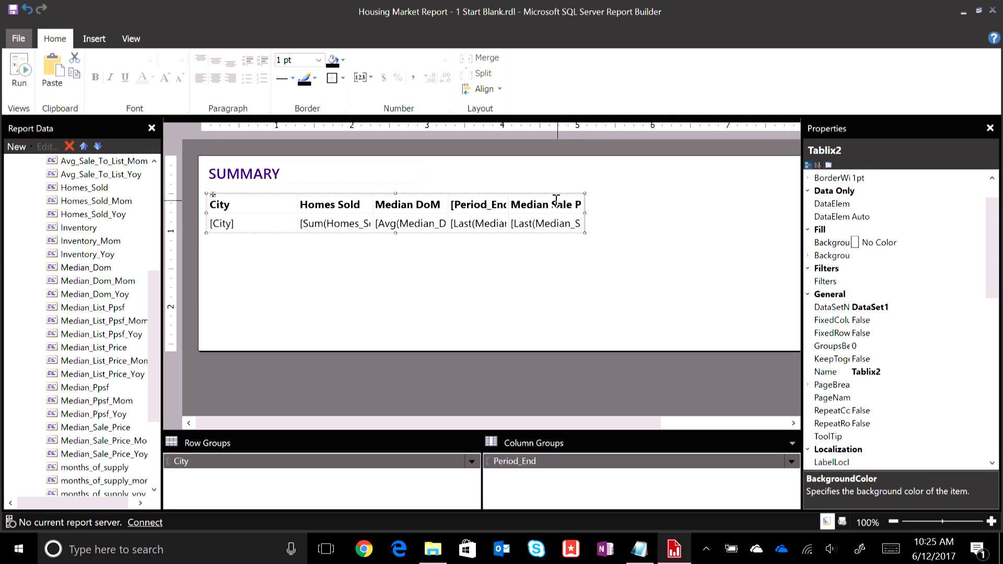
left_click(564, 199)
right_click(556, 188)
mouse_move(580, 201)
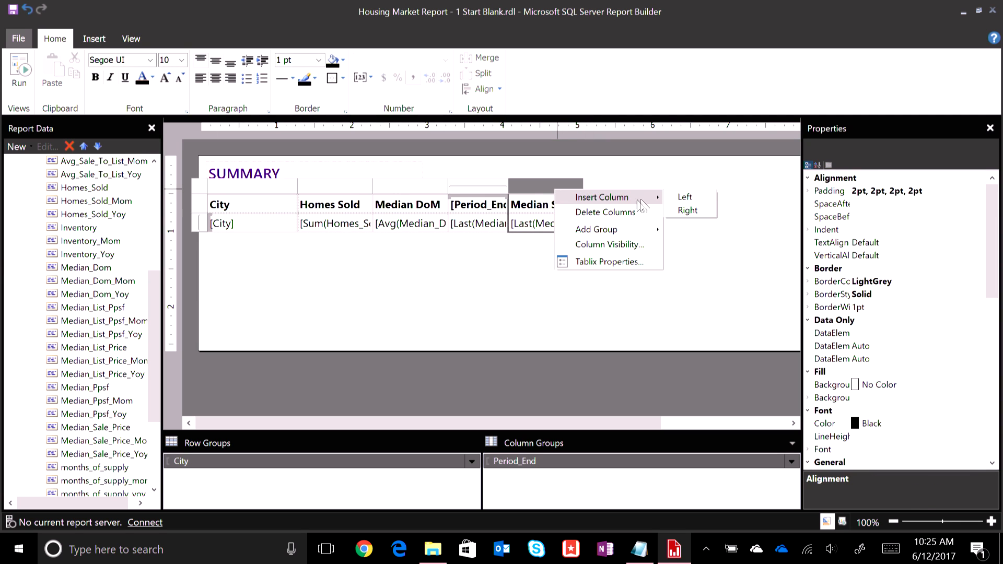
left_click(682, 210)
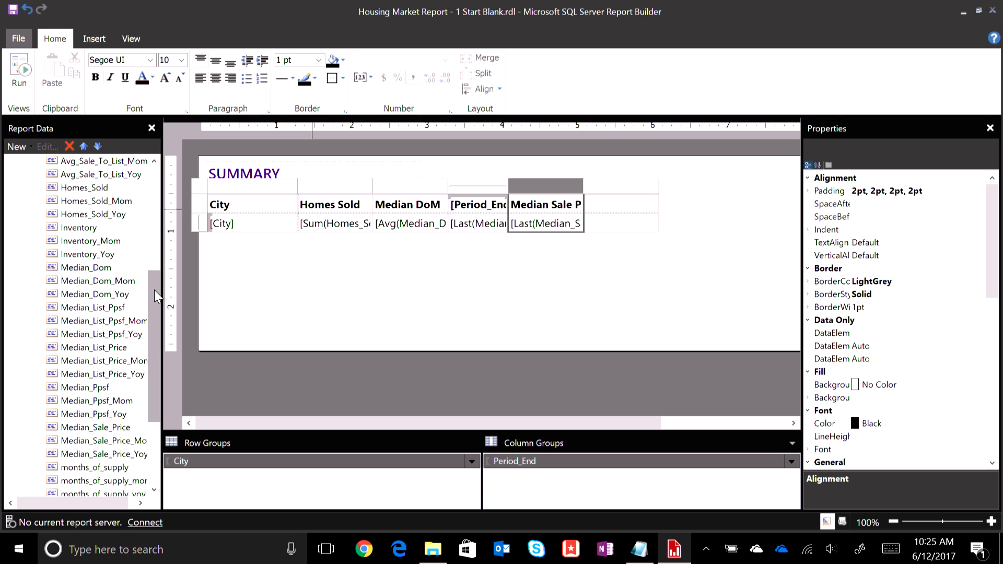
Add the Avg_Sale_To_List field to the city row of the new empty column and summarize it by Last.
left_click_drag(156, 296, 154, 358)
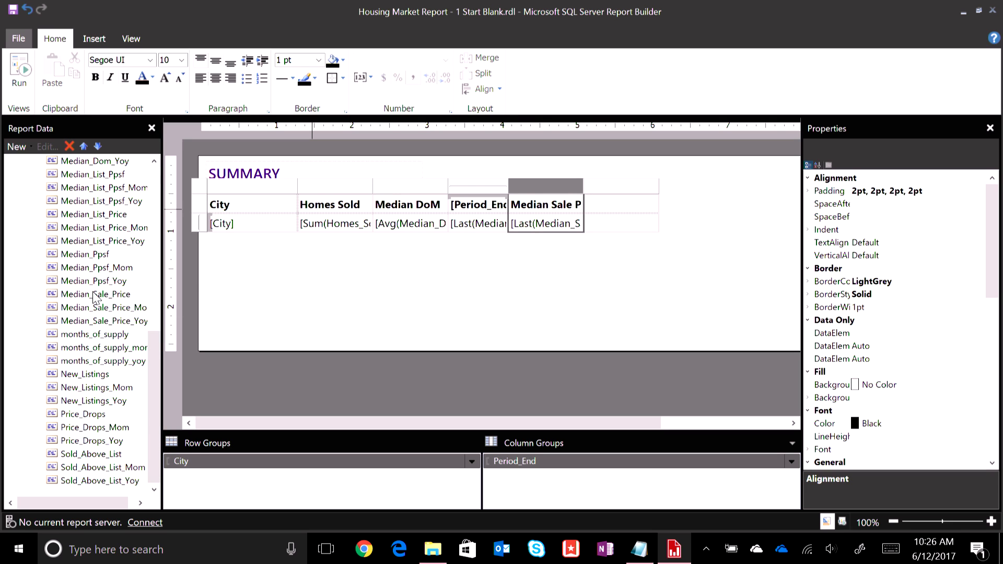
left_click_drag(155, 355, 165, 230)
left_click_drag(87, 401, 609, 226)
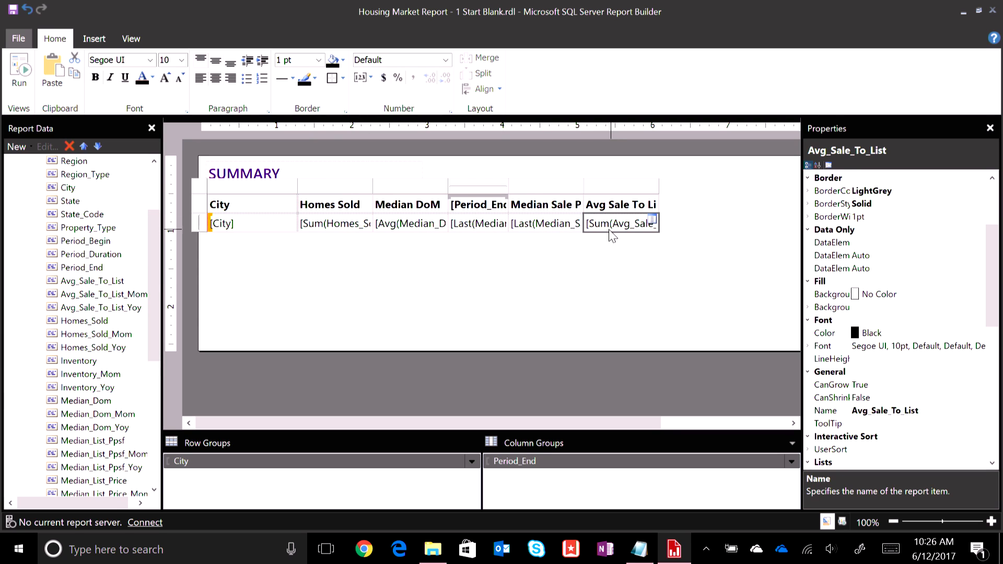
left_click(609, 230)
left_click(633, 220)
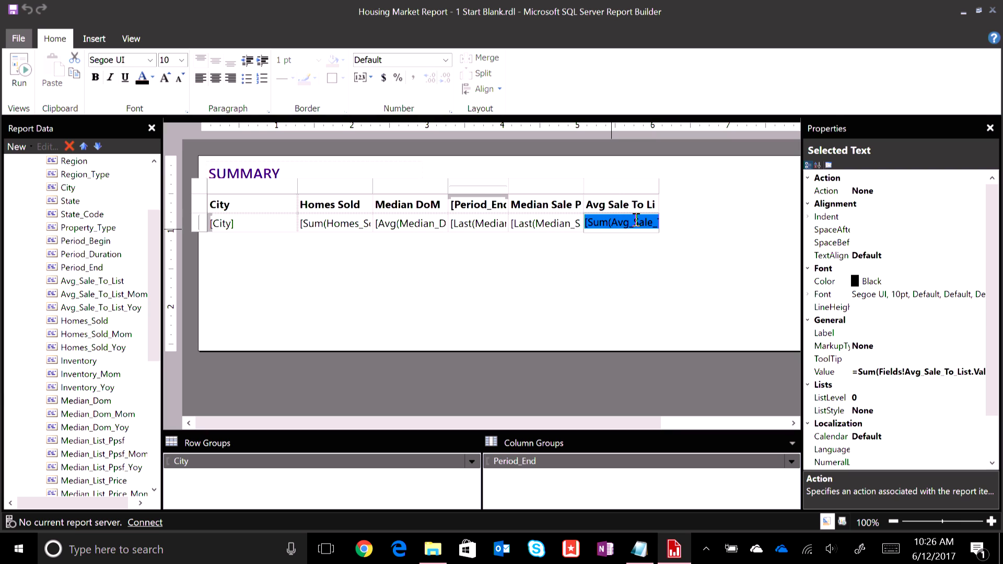
right_click(636, 219)
mouse_move(725, 292)
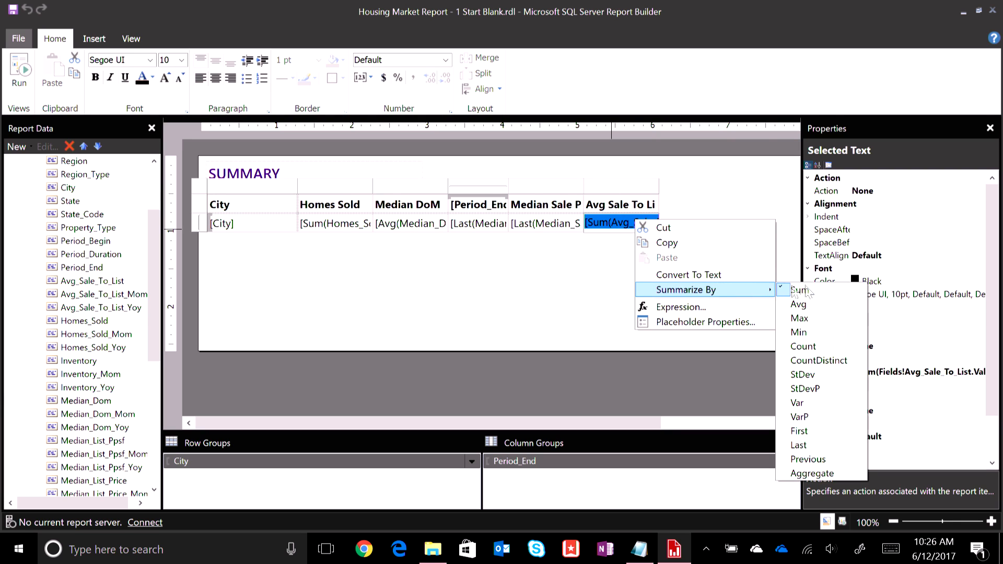
left_click(819, 446)
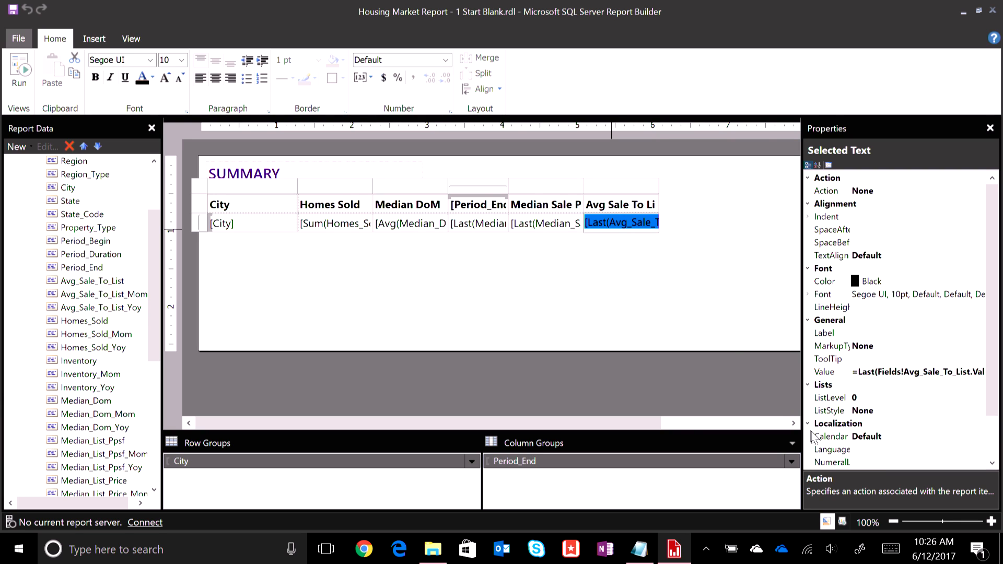
Apply the Percentage format to the Avg_Sale_To_List value in the city row.
left_click(609, 244)
left_click(612, 225)
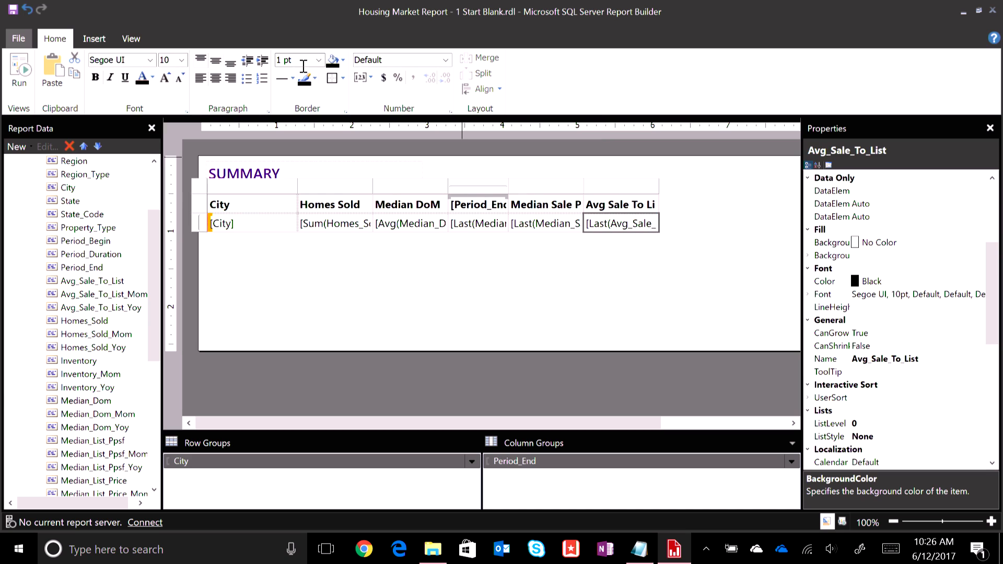
left_click(397, 79)
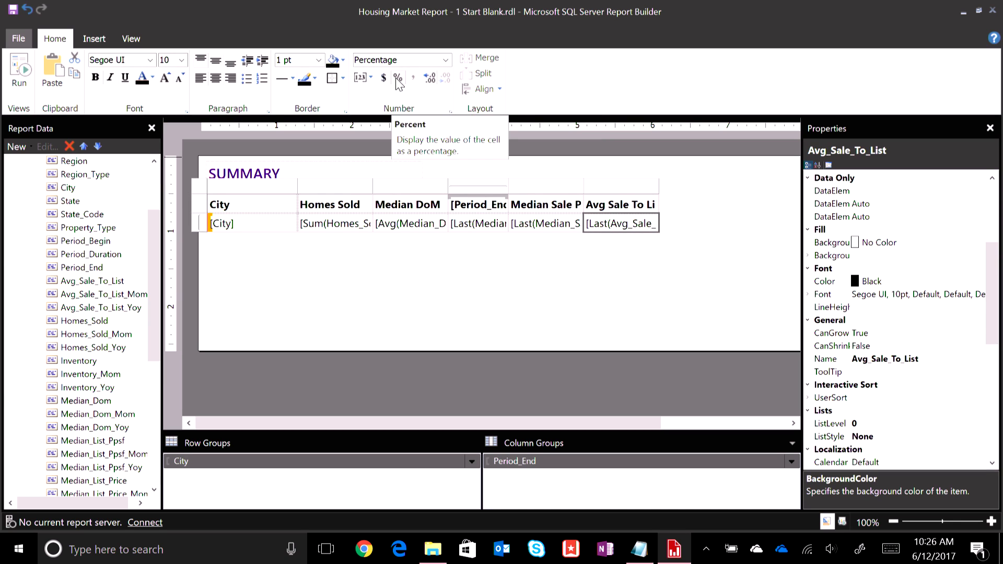
Widen the Median Sale Price and Avg Sale To List columns enough to fit their full headings.
left_click(723, 288)
left_click(561, 203)
left_click_drag(584, 185, 607, 185)
left_click(647, 192)
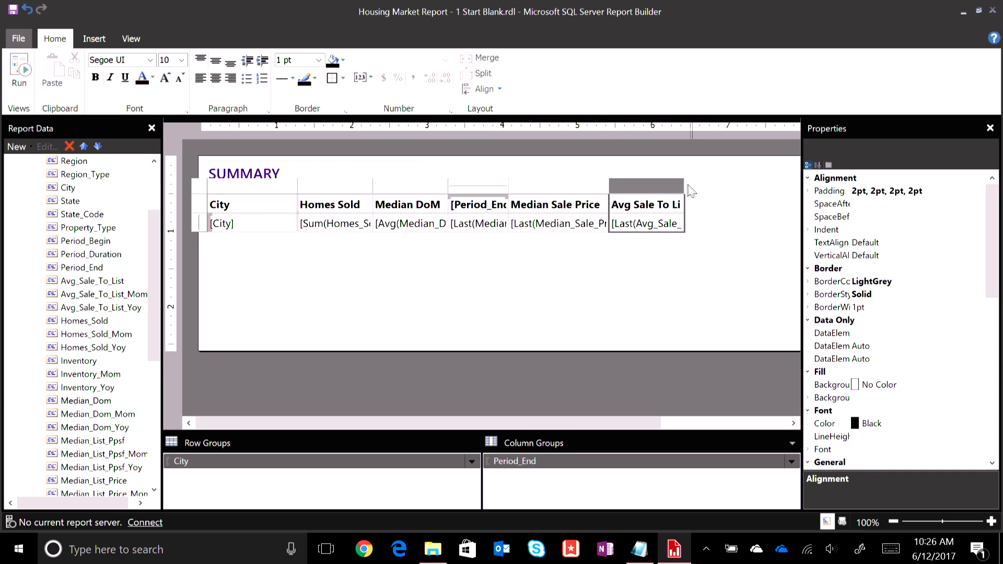
left_click_drag(683, 185, 700, 184)
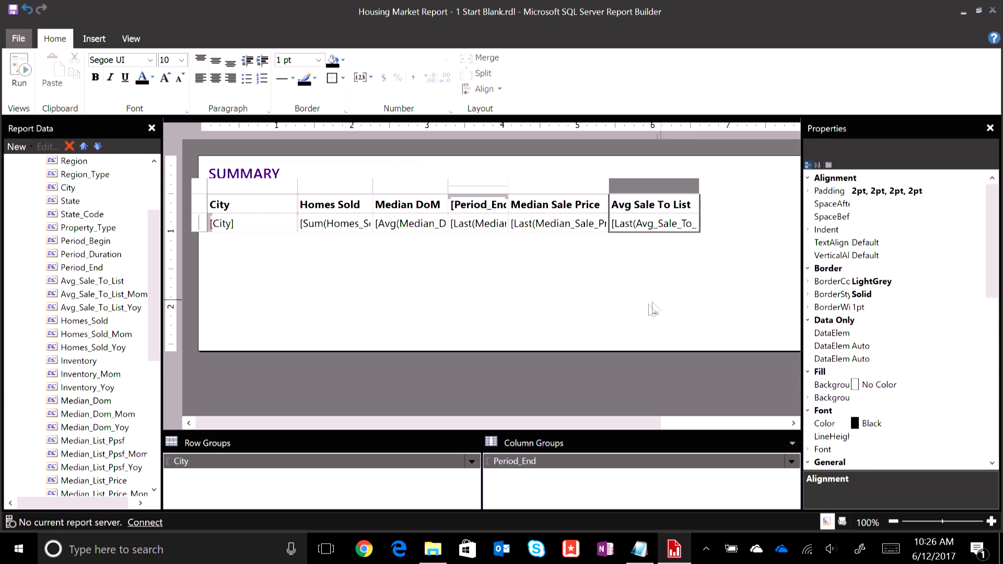
left_click(665, 296)
Run the report, check the Median Sale Price and Avg Sale To List columns across the matrix, and return to the design.
left_click(18, 76)
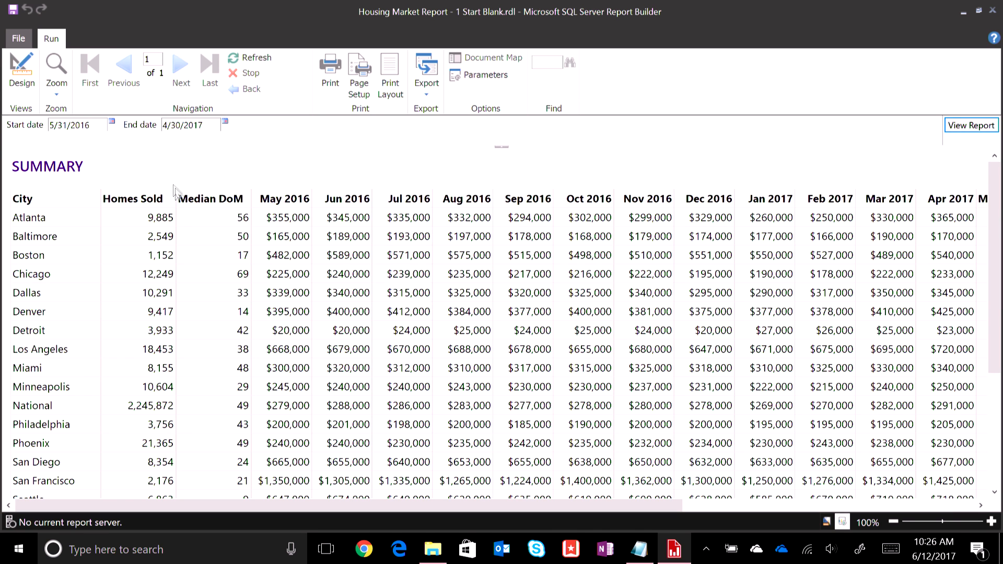
left_click_drag(358, 506, 677, 517)
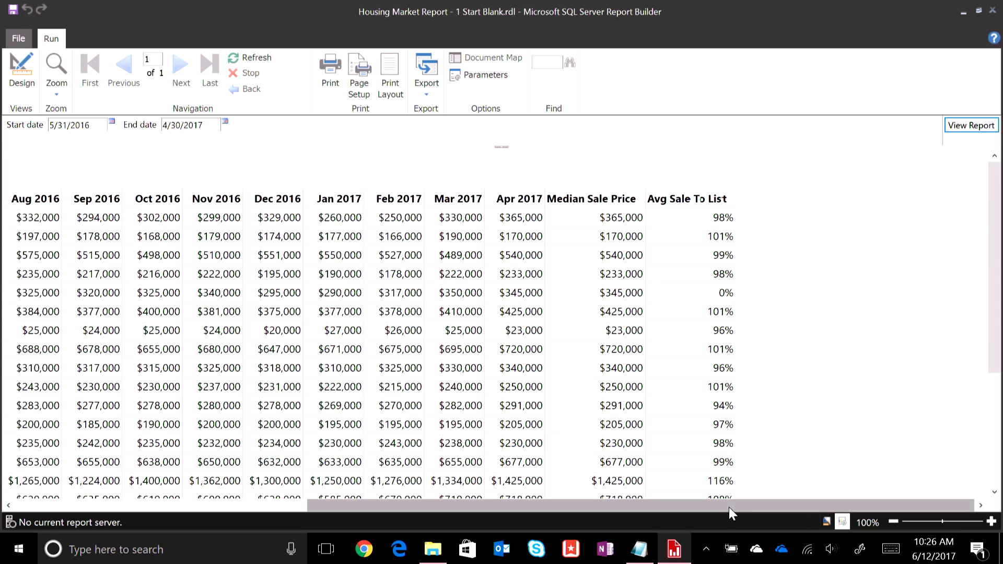
left_click_drag(728, 506, 707, 506)
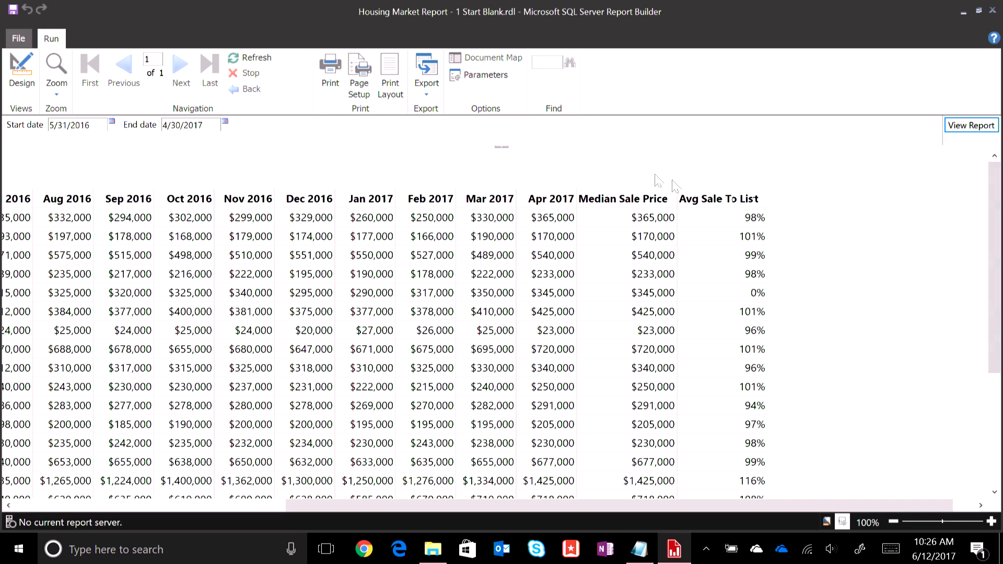
mouse_move(991, 258)
left_mouse_down()
mouse_move(991, 313)
mouse_move(990, 258)
left_mouse_up()
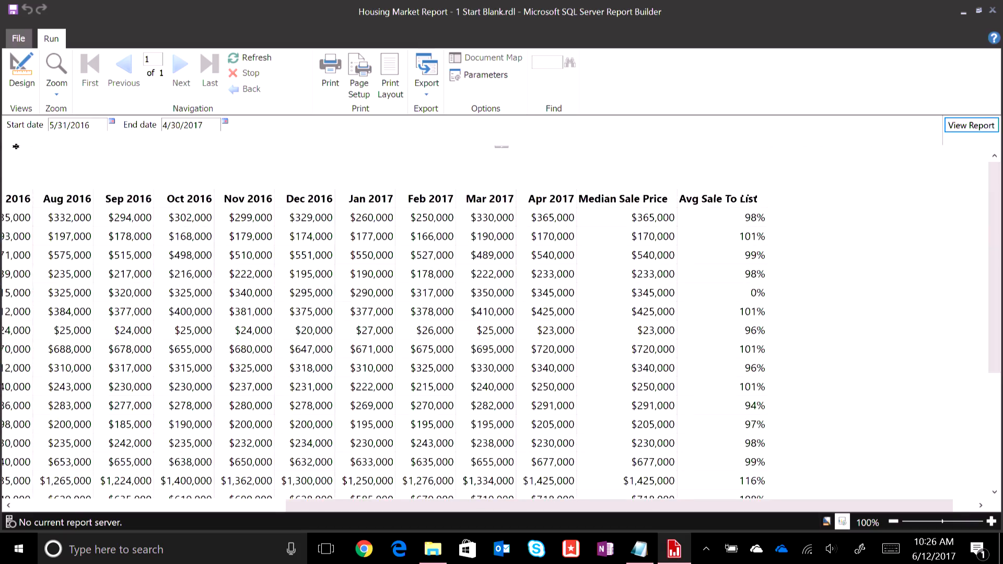
left_click_drag(459, 505, 275, 505)
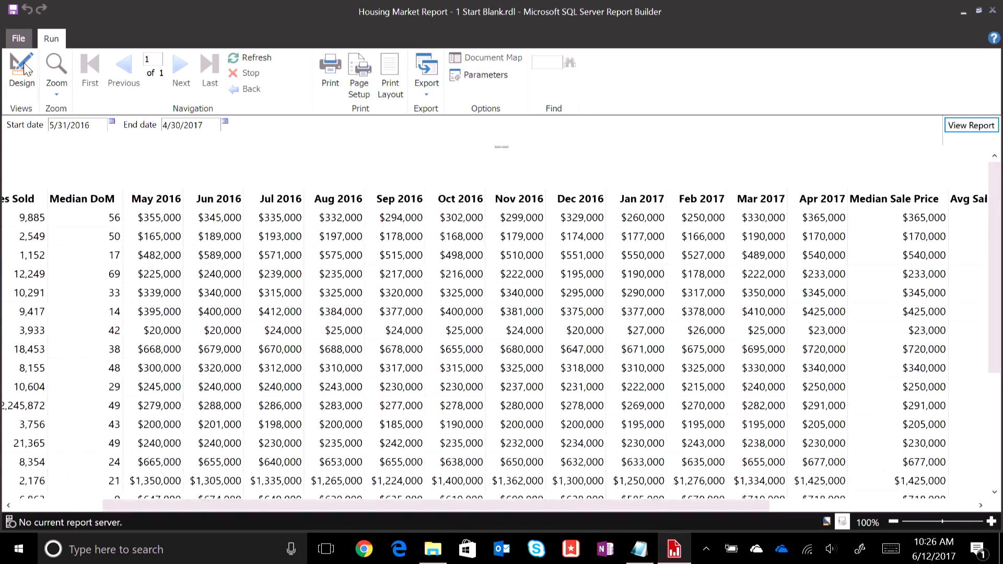
left_click(23, 68)
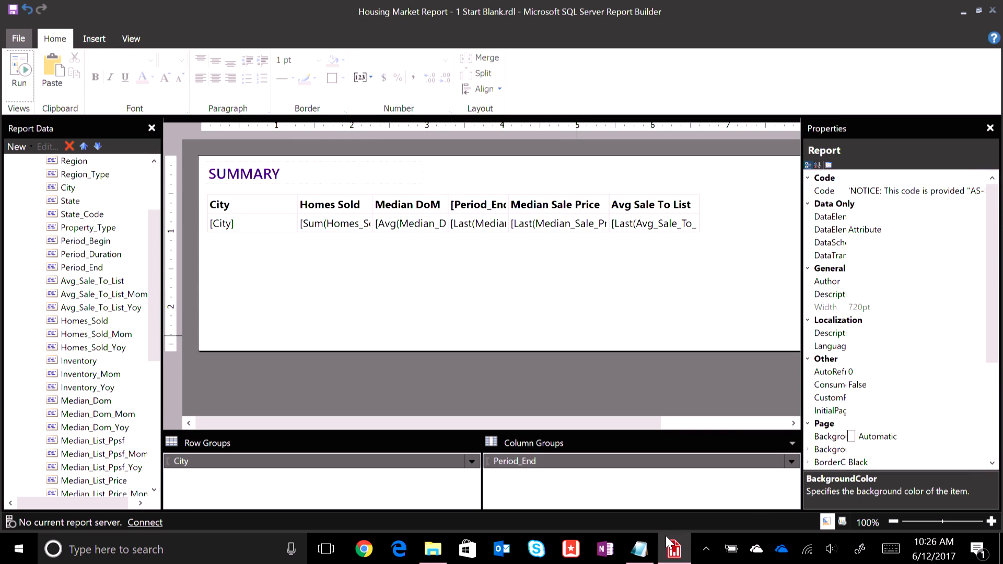
mouse_move(667, 543)
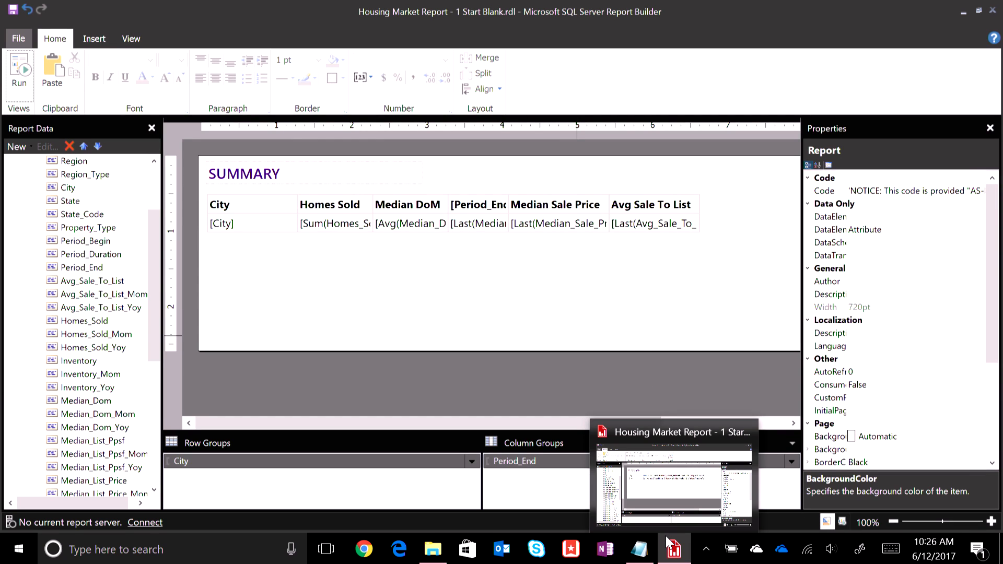
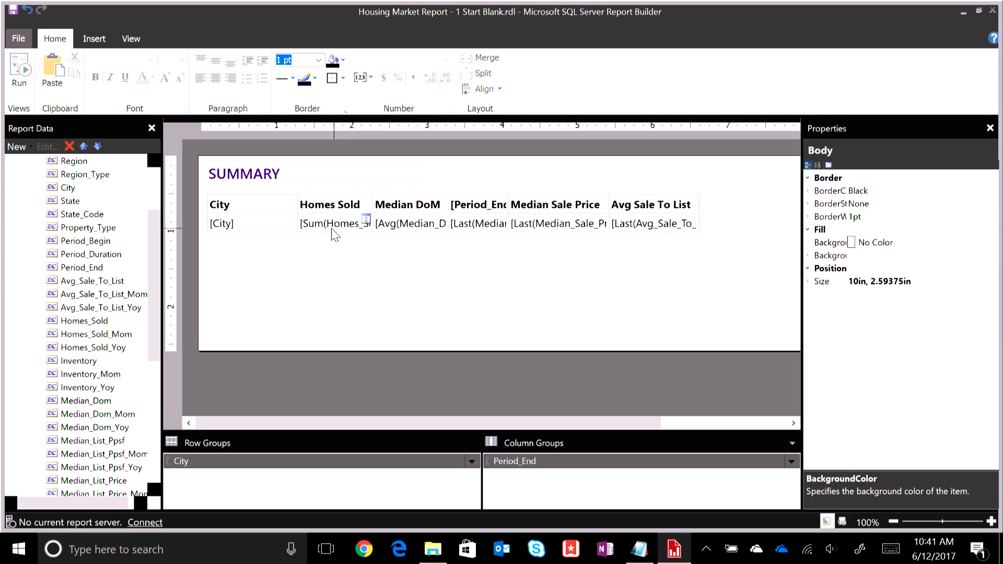
Narrow the Median DoM column to about 0.5 in and insert an empty column about 0.8 in wide to its right.
left_click(392, 223)
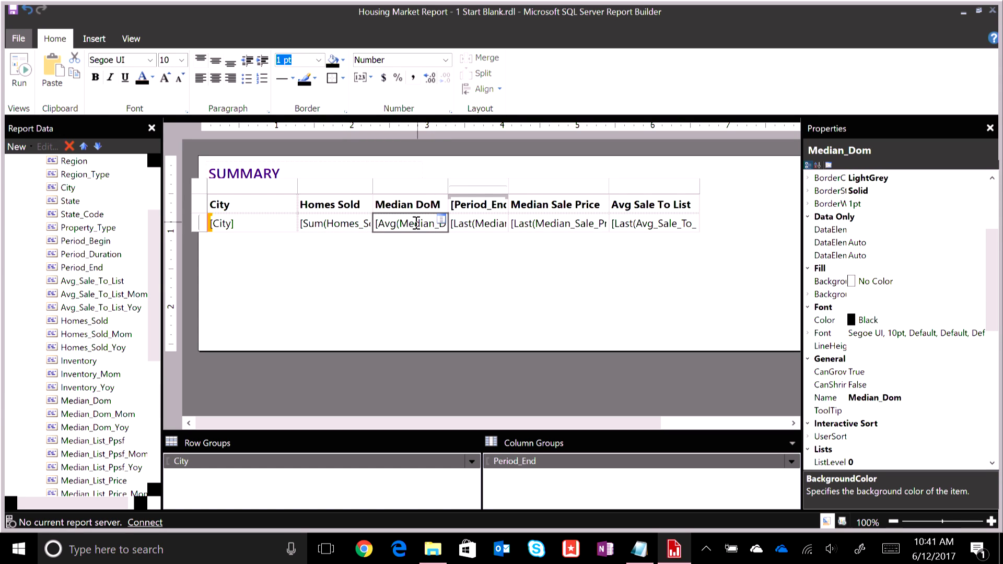
left_click(435, 189)
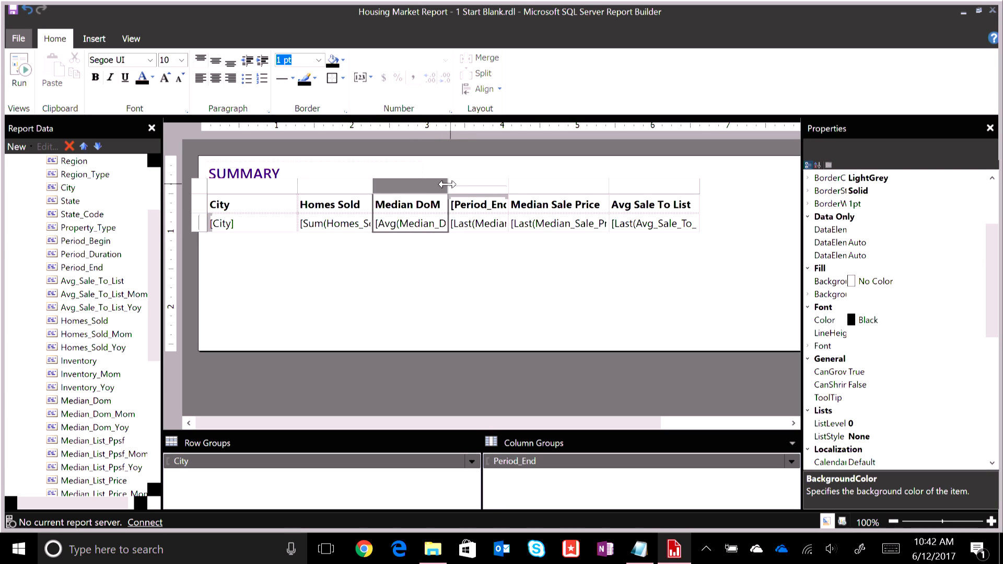
left_click_drag(443, 184, 409, 184)
right_click(395, 187)
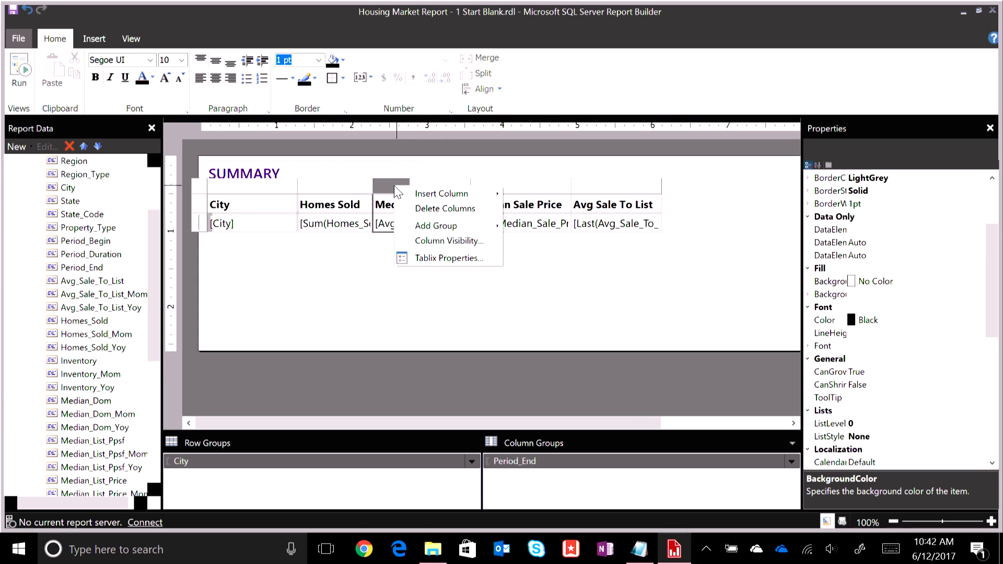
mouse_move(447, 195)
left_click(524, 207)
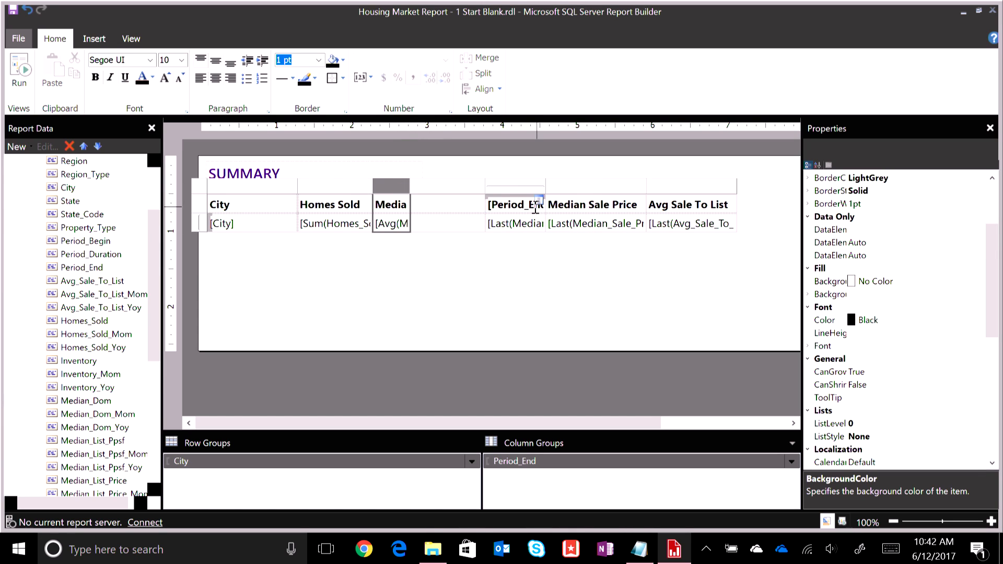
left_click_drag(485, 187, 468, 182)
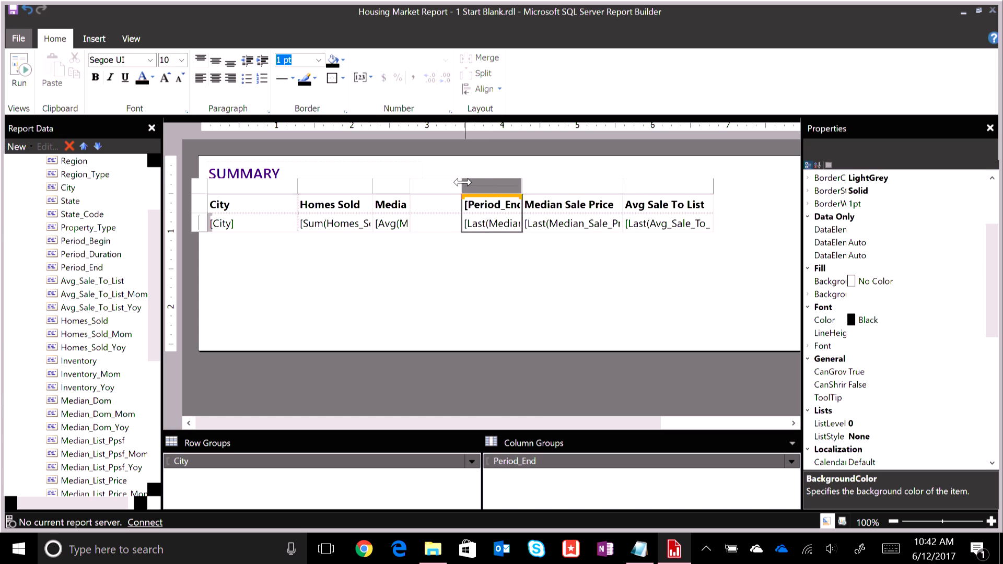
Insert a plain horizontal data bar into the city row of the empty column beside Median DoM.
left_click(446, 225)
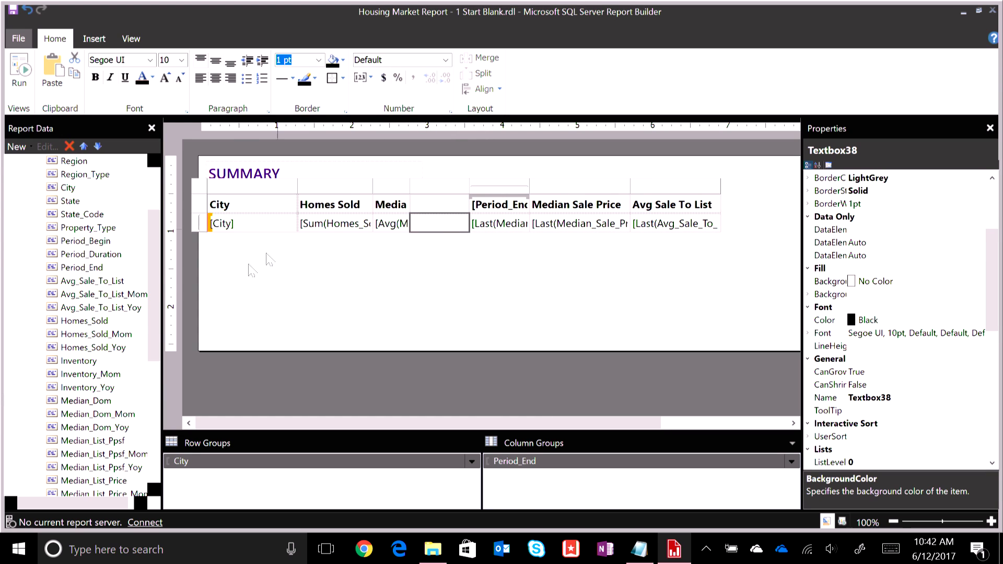
left_click_drag(156, 259, 157, 290)
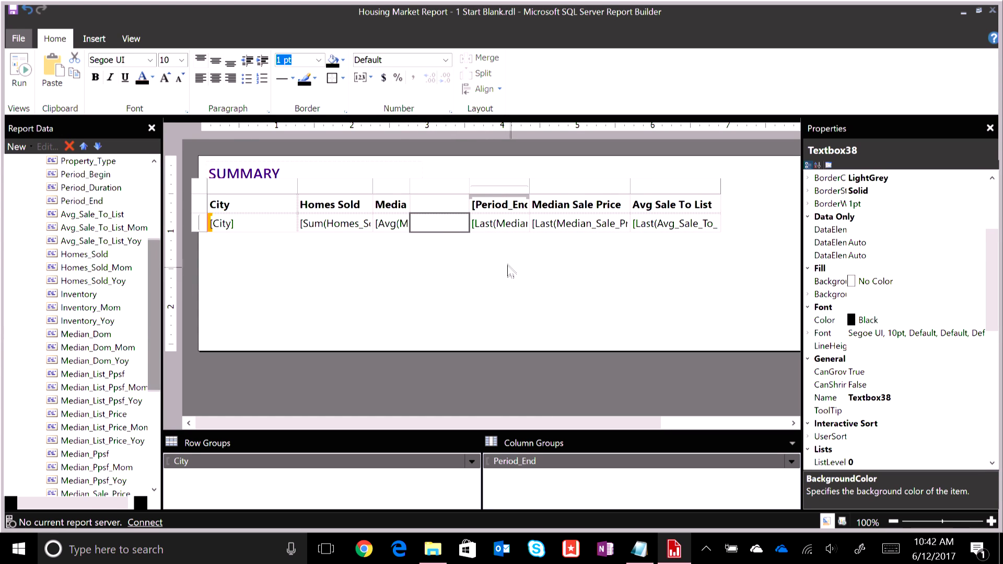
right_click(452, 231)
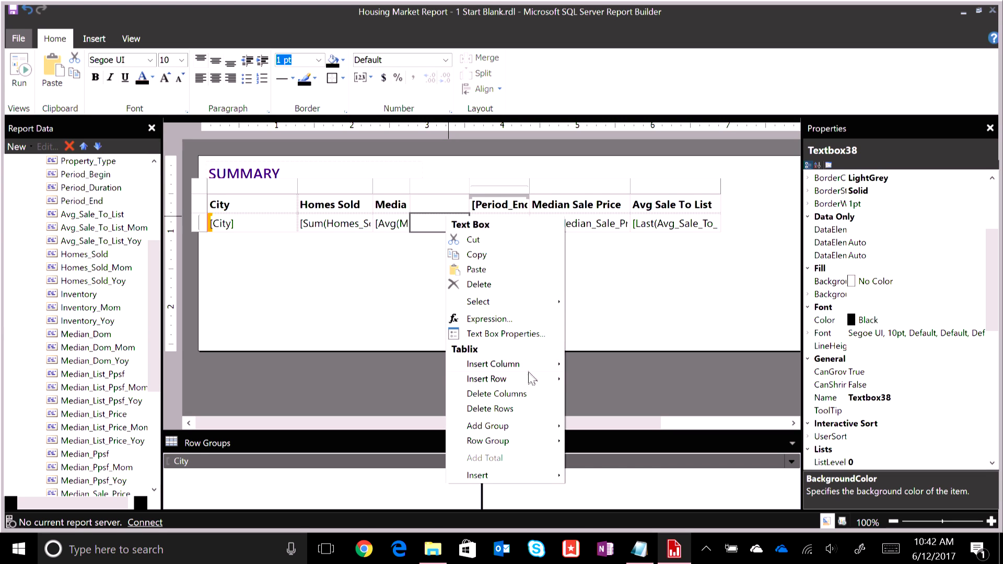
mouse_move(530, 476)
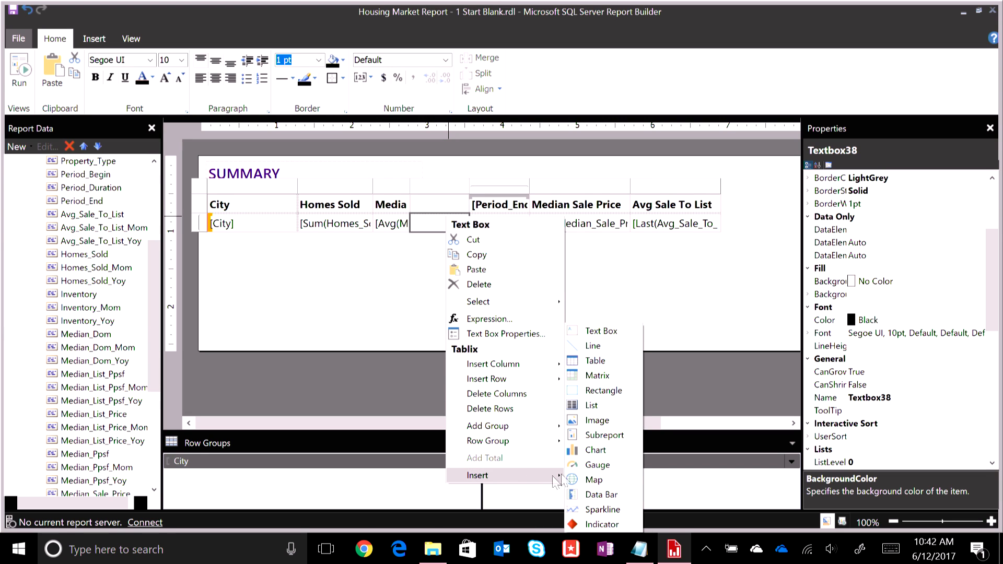
left_click(608, 495)
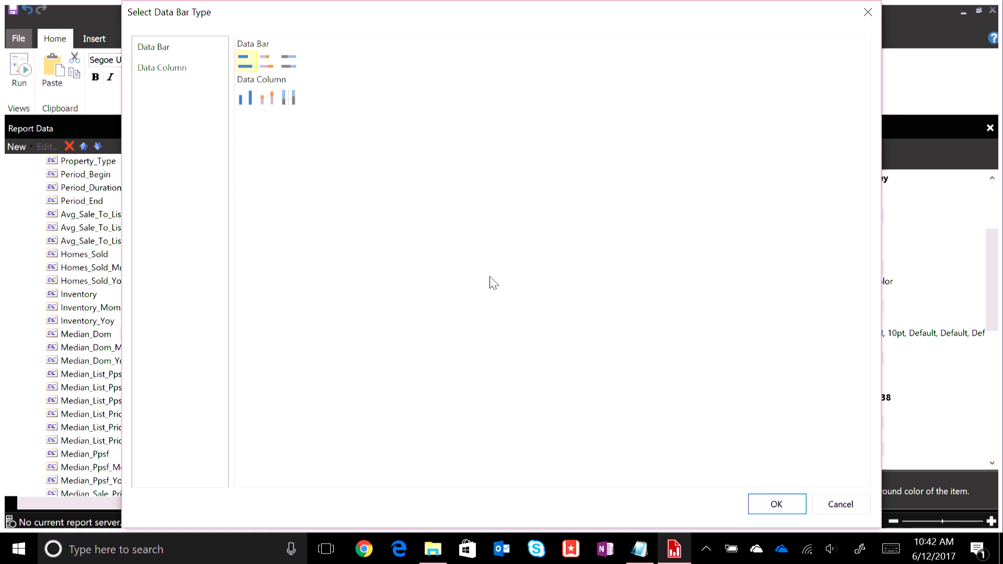
left_click(776, 504)
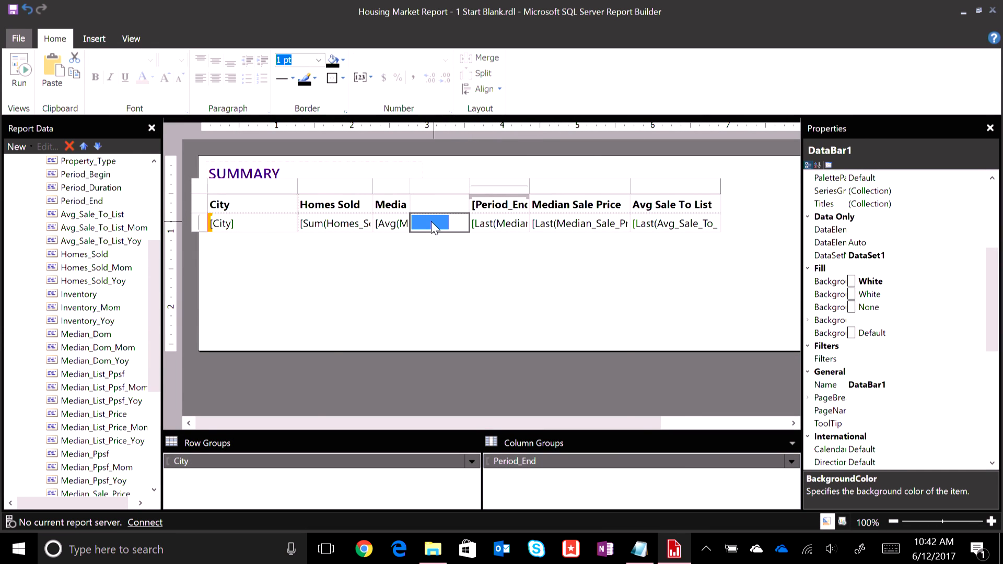
Add Median_Dom as the data bar's value and aggregate it by Avg.
left_click(440, 228)
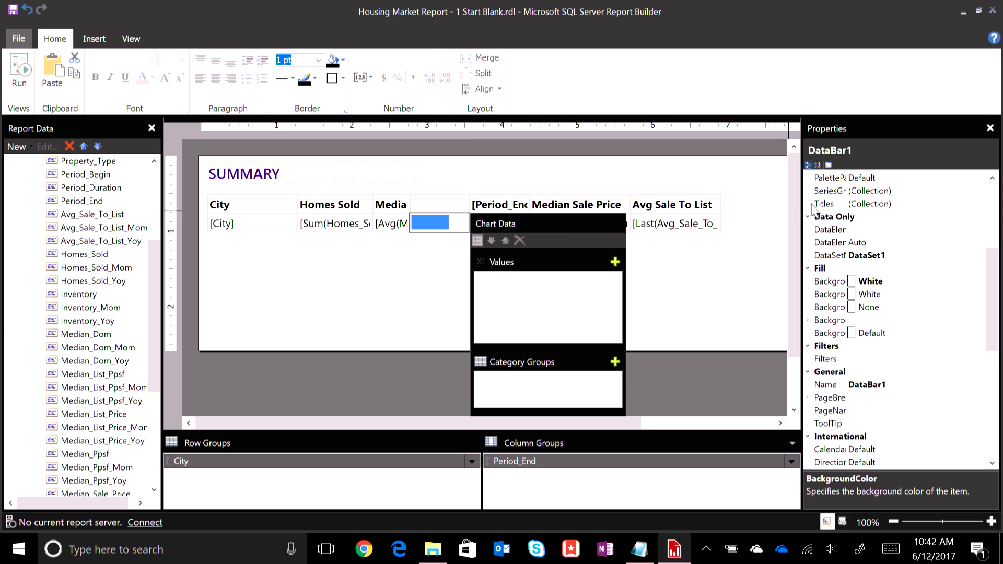
left_click_drag(788, 205, 793, 227)
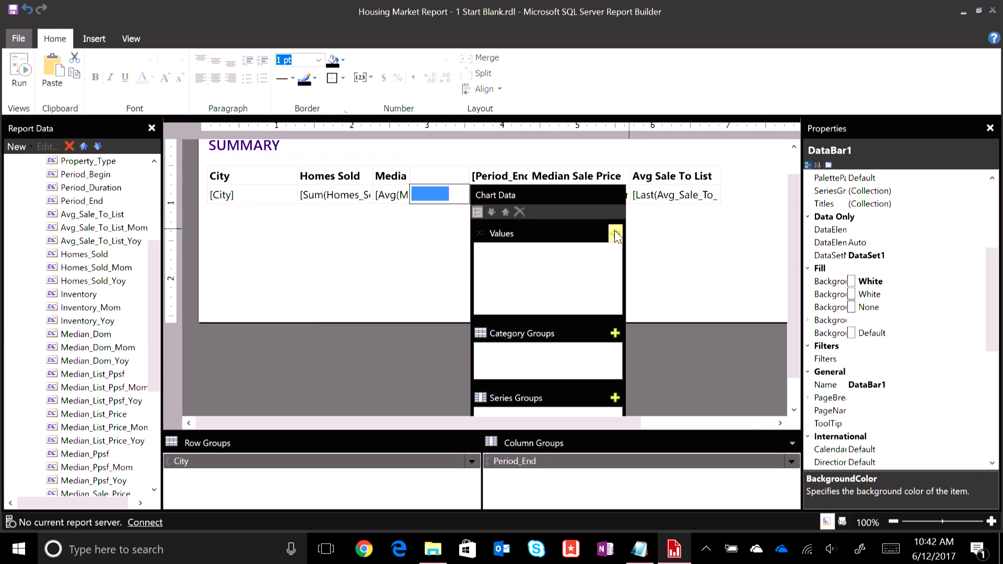
left_click(615, 235)
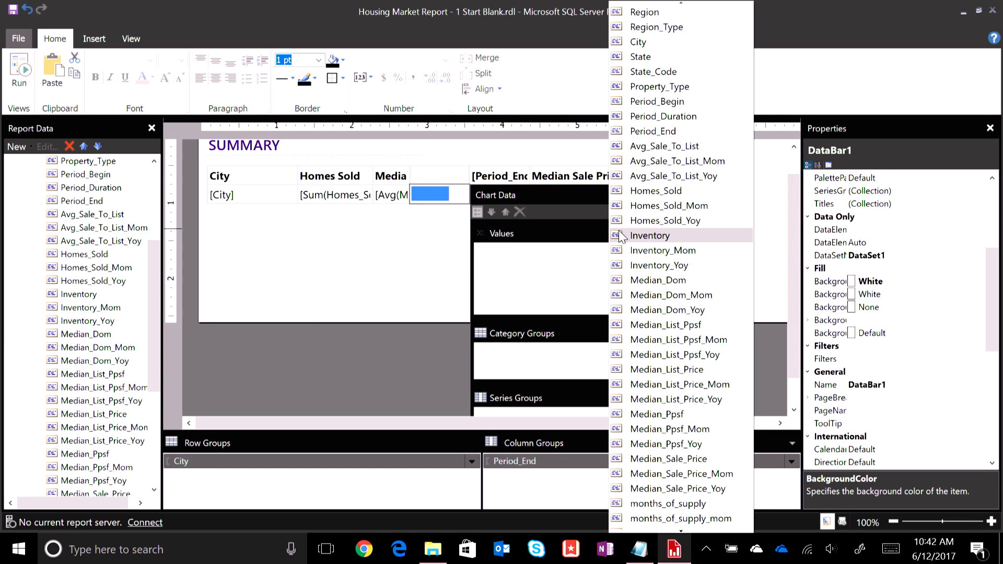
left_click(695, 282)
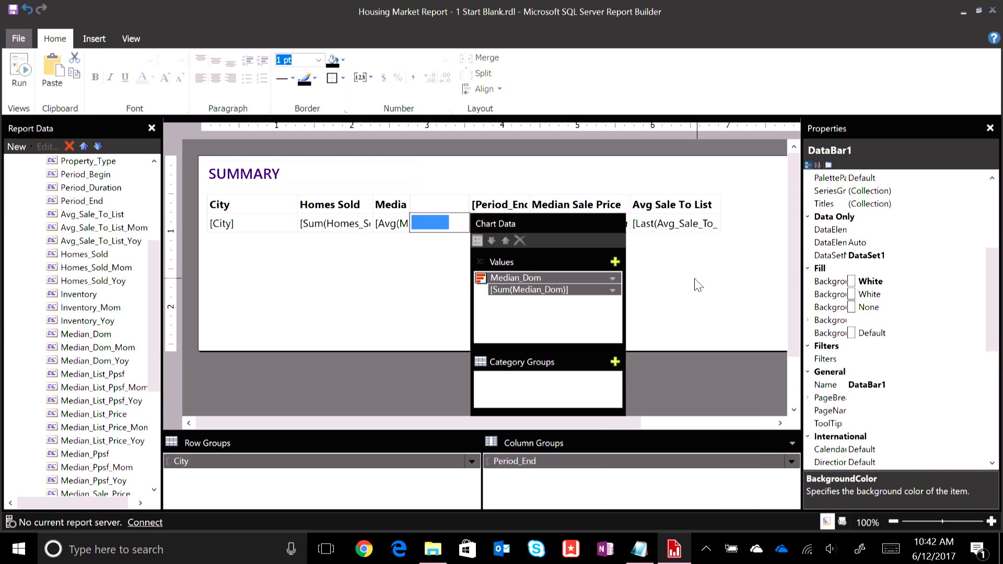
left_click(615, 290)
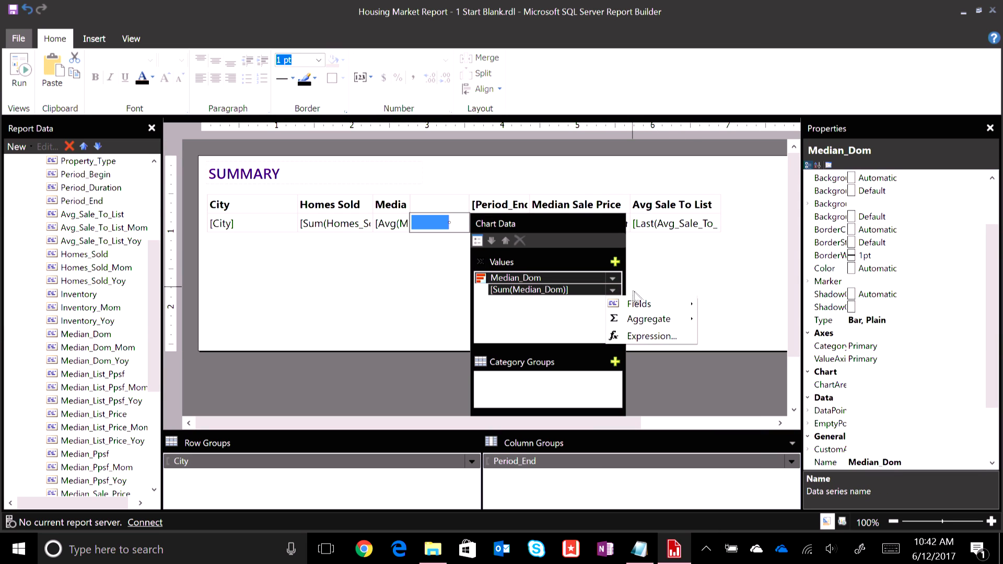
mouse_move(667, 320)
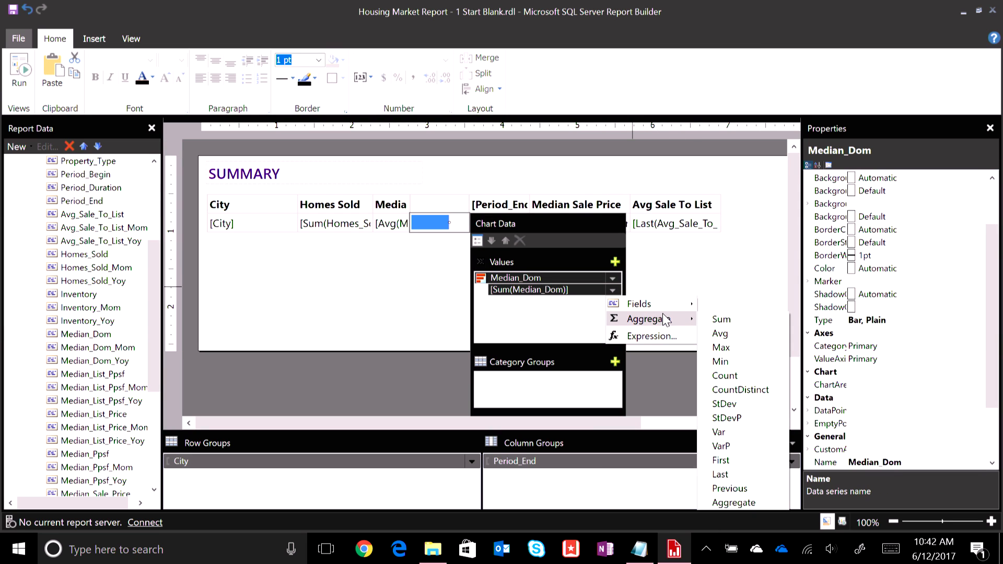
left_click(722, 334)
left_click(462, 278)
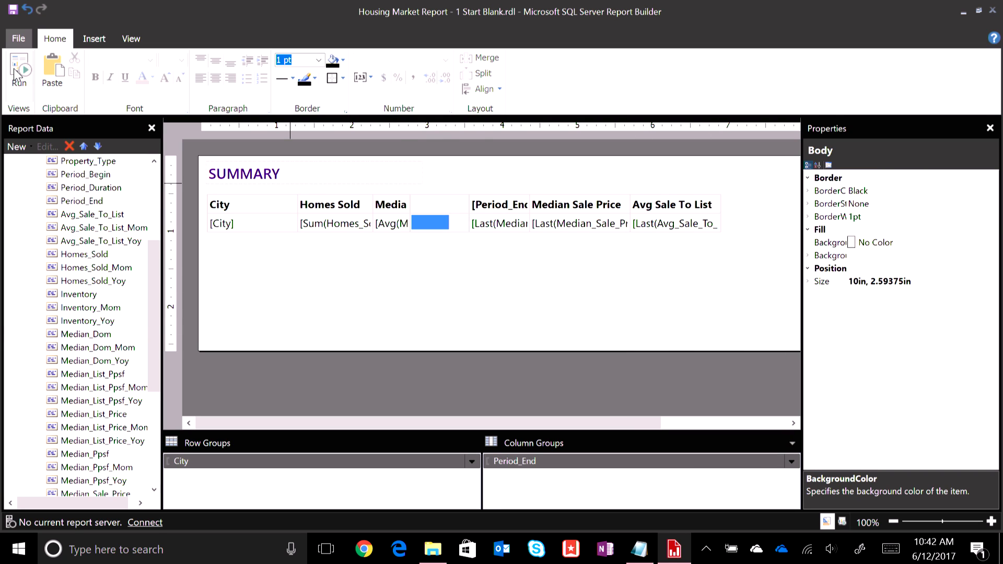
Set the data bar cell's default border style to None.
left_click(460, 225)
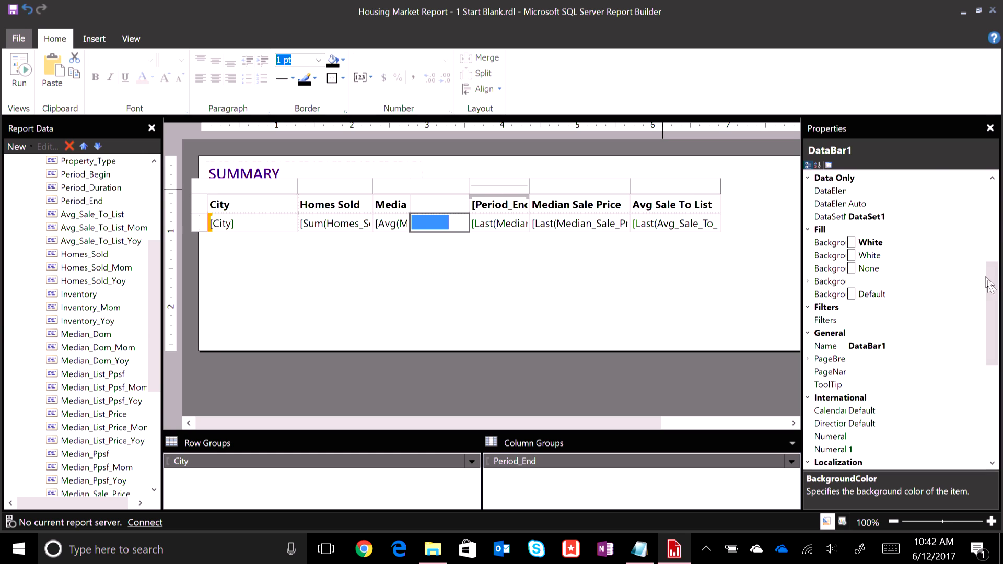
left_click_drag(996, 293, 979, 212)
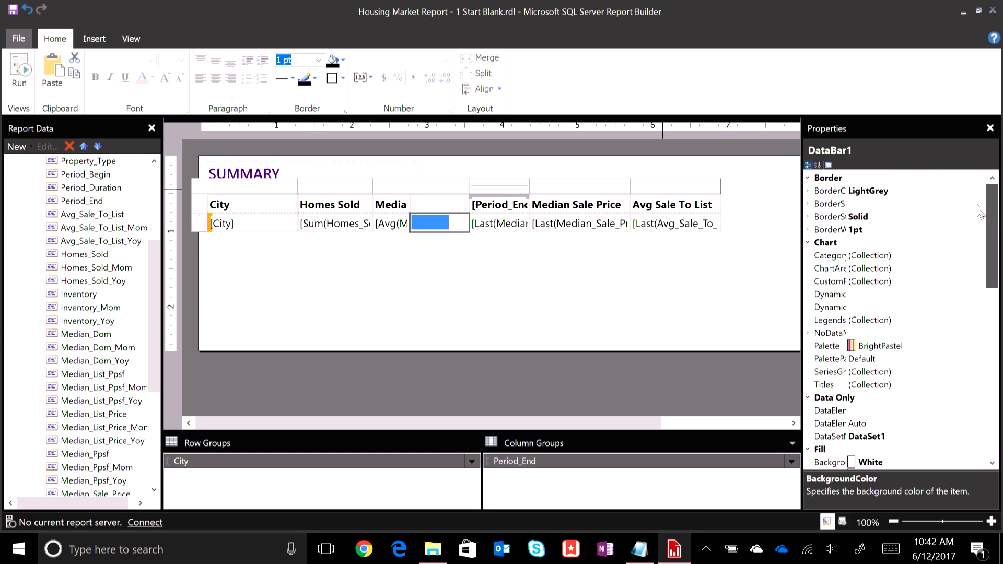
left_click(894, 218)
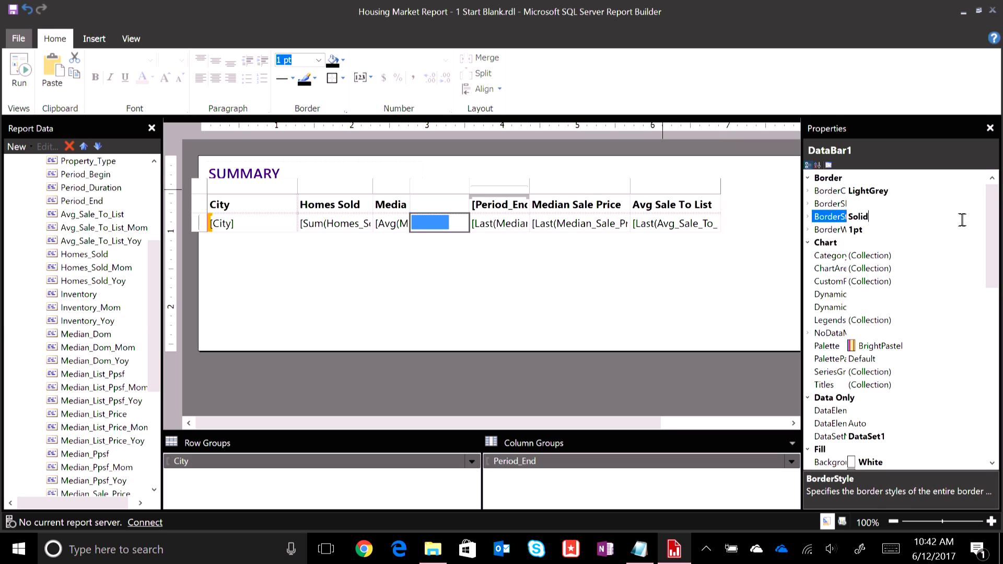
left_click(808, 216)
left_click(938, 229)
left_click(978, 229)
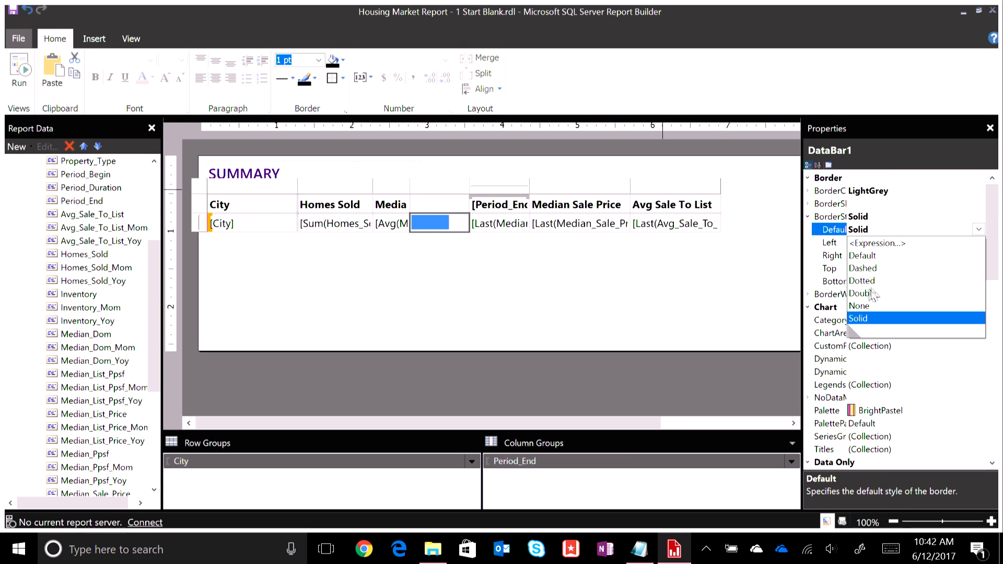
left_click(859, 306)
left_click(808, 216)
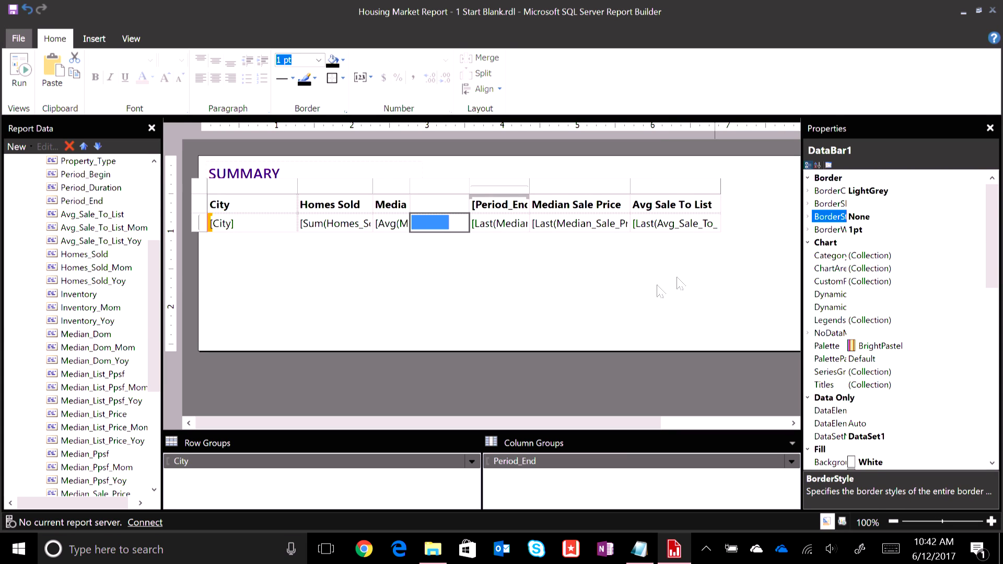
Run the report to check the Median DoM data bars and return to the design.
left_click(391, 274)
left_click(21, 78)
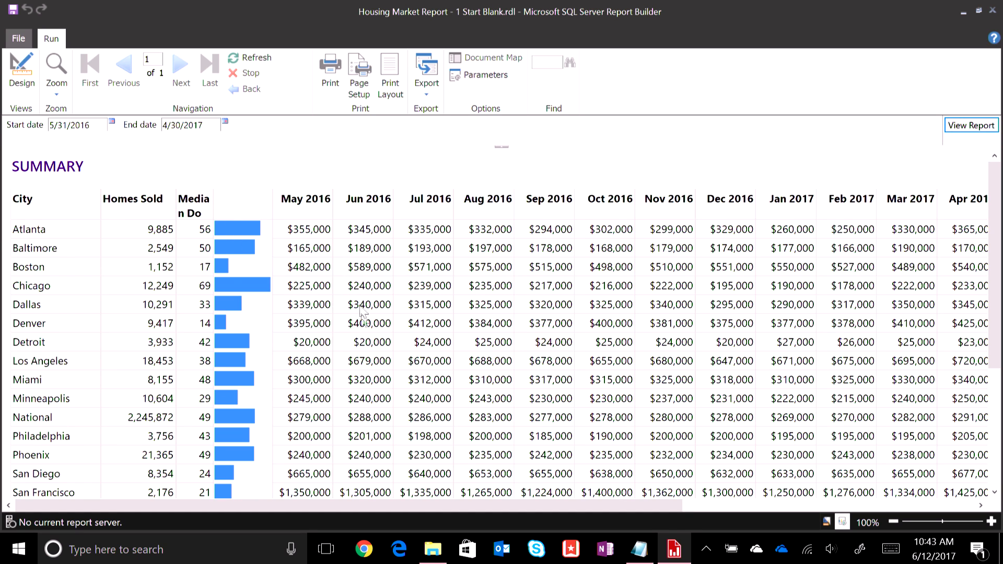
left_click(32, 84)
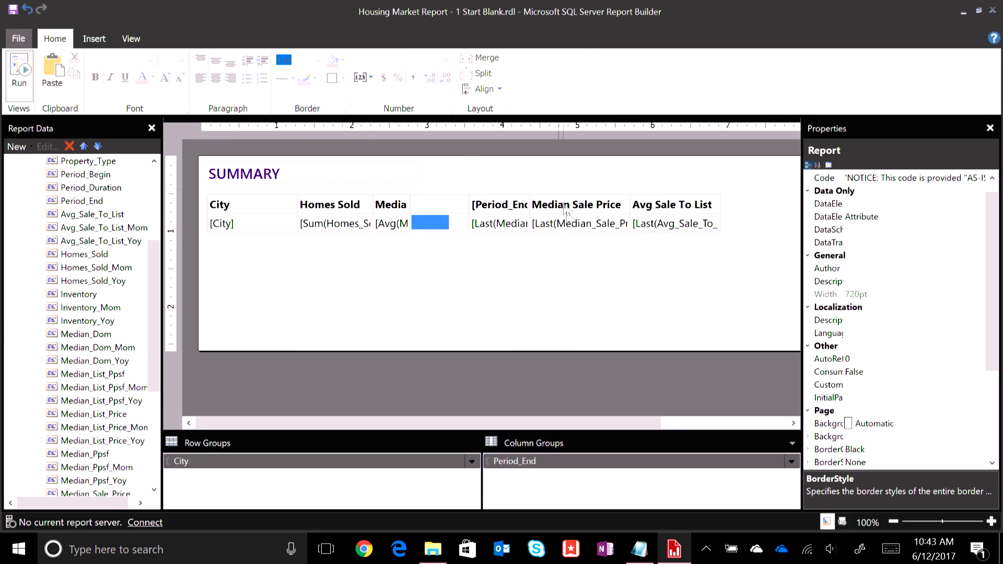
Open the fill settings in the series properties of the Median_Dom data bar.
left_click(412, 206)
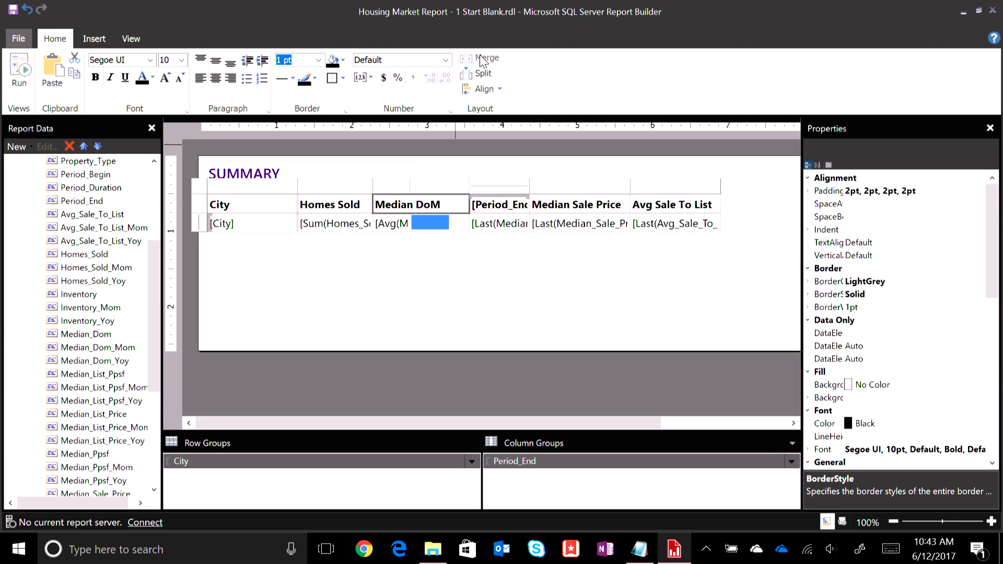
left_click(419, 264)
left_click(442, 227)
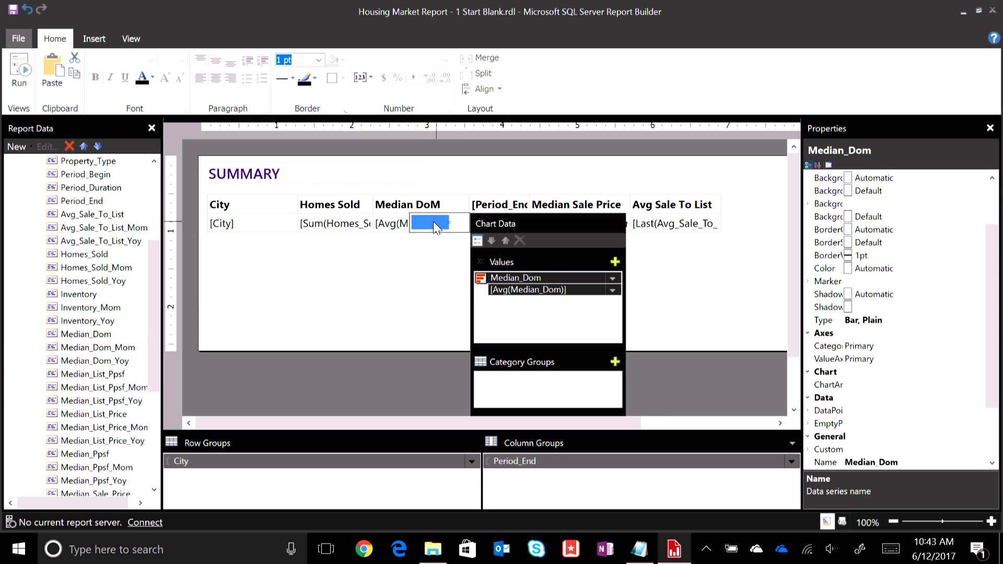
right_click(584, 278)
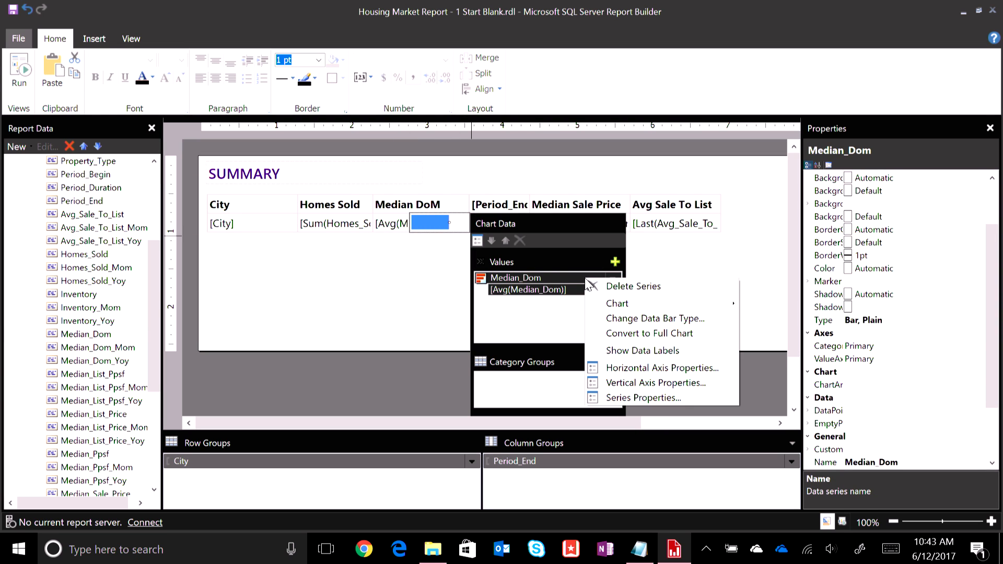
left_click(637, 398)
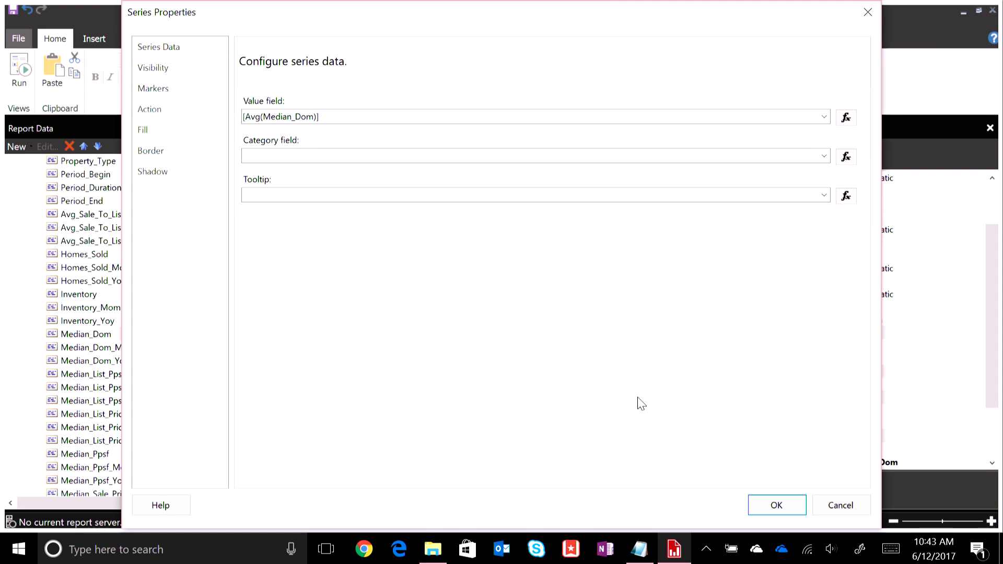
left_click(165, 131)
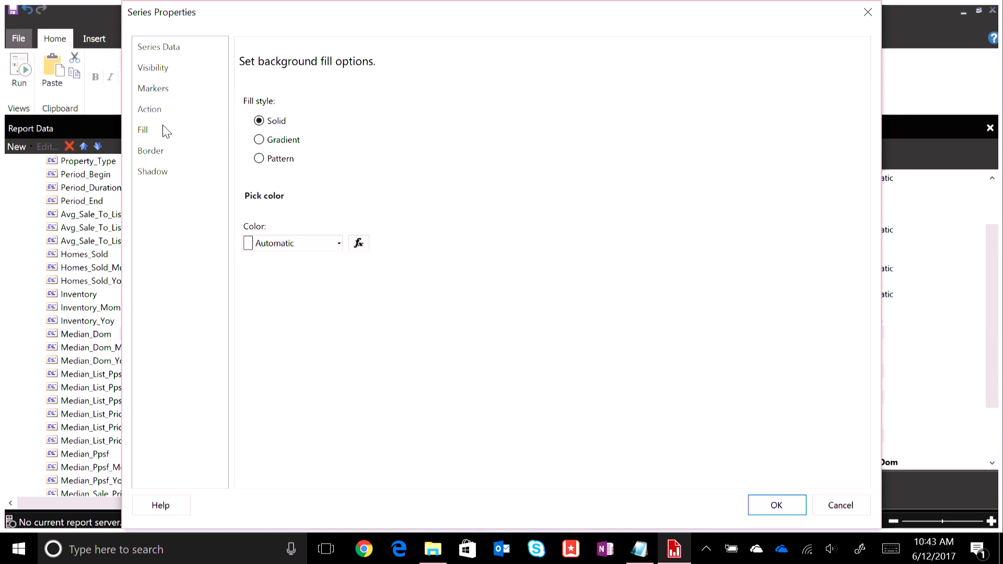
left_click(336, 245)
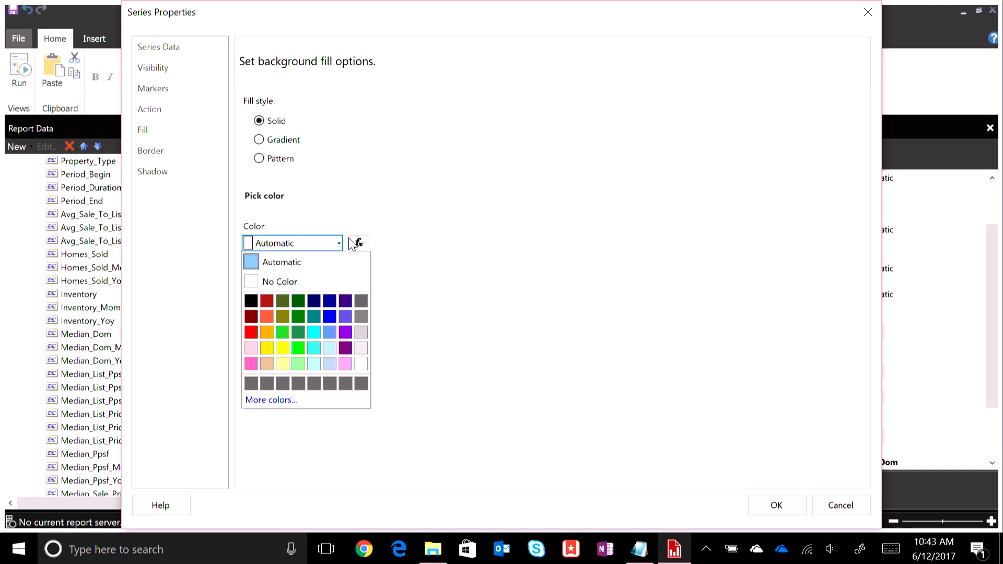
left_click(359, 245)
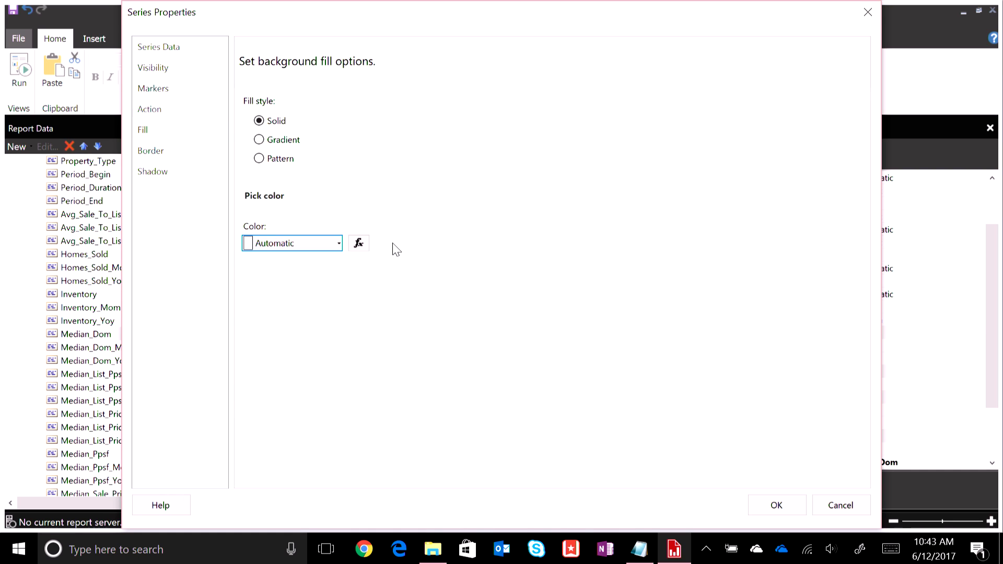
left_click(360, 244)
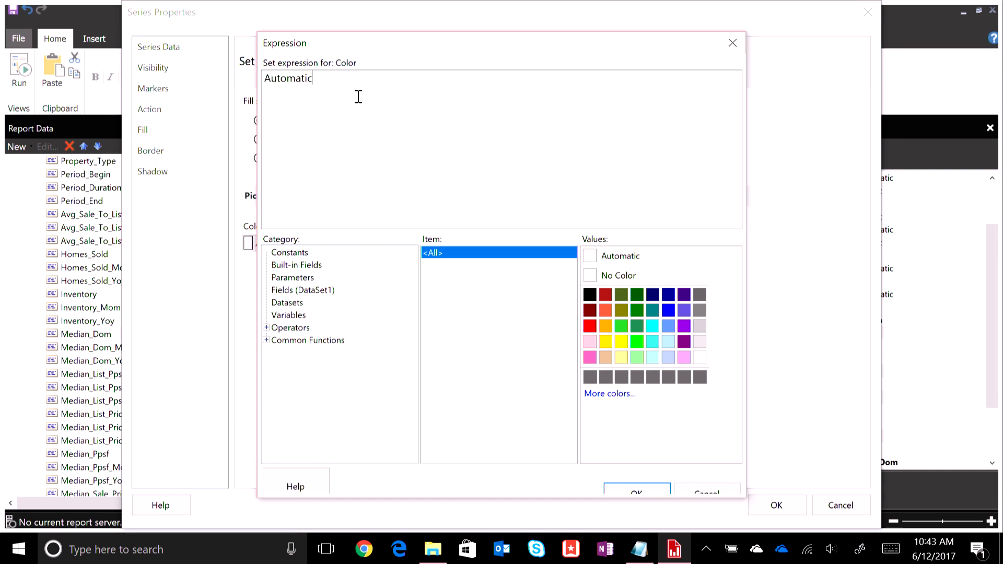
key("Delete")
left_click(711, 492)
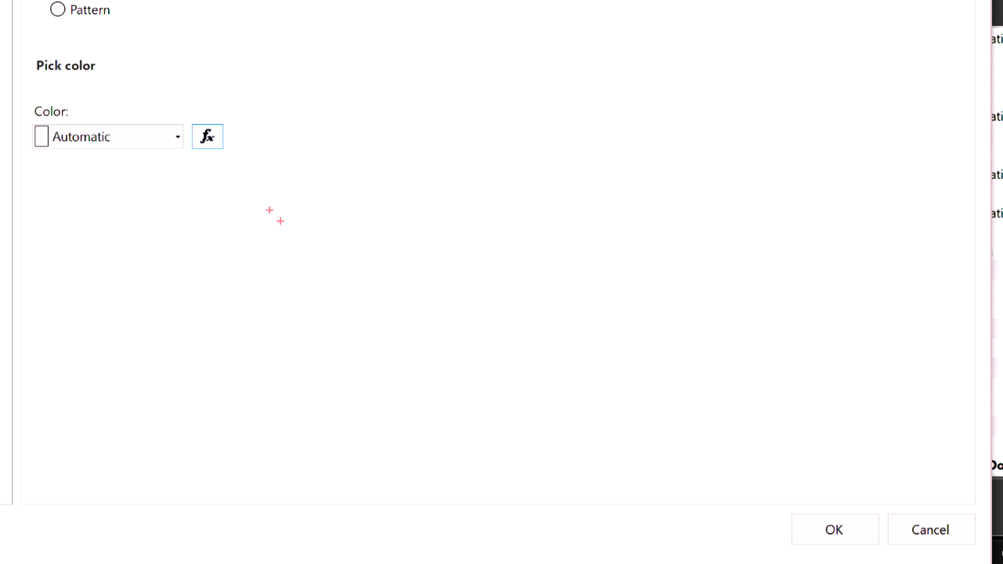
mouse_move(235, 165)
left_mouse_down()
mouse_move(178, 147)
mouse_move(238, 111)
mouse_move(199, 171)
left_mouse_up()
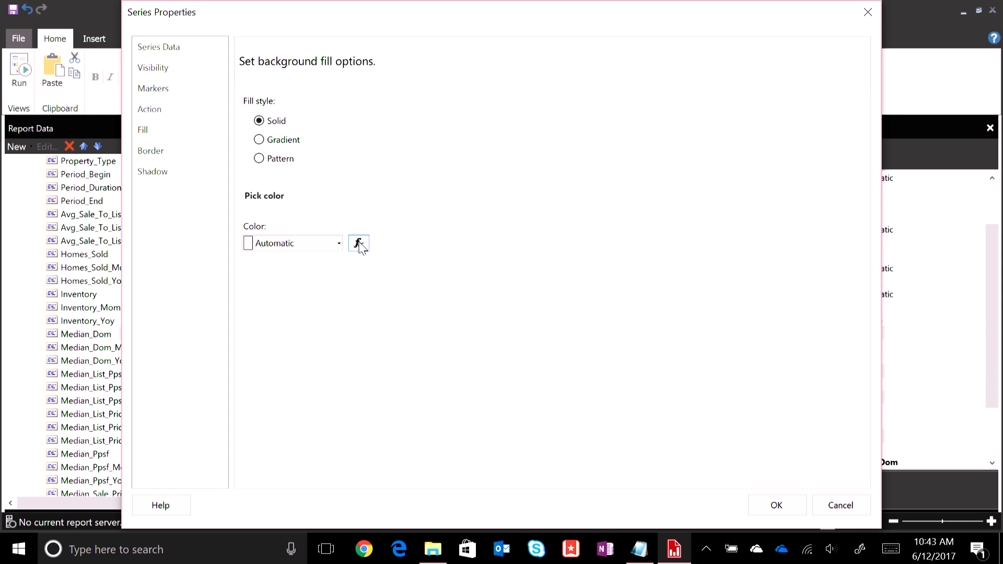
Open the expression for the series fill color and clear its Automatic entry.
left_click(207, 136)
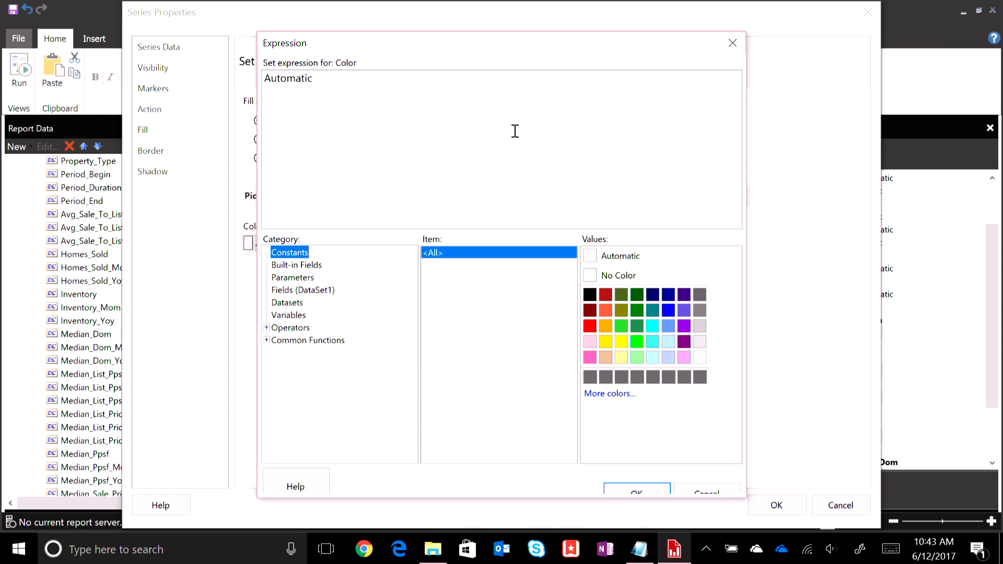
left_click_drag(306, 99, 235, 102)
key("Delete")
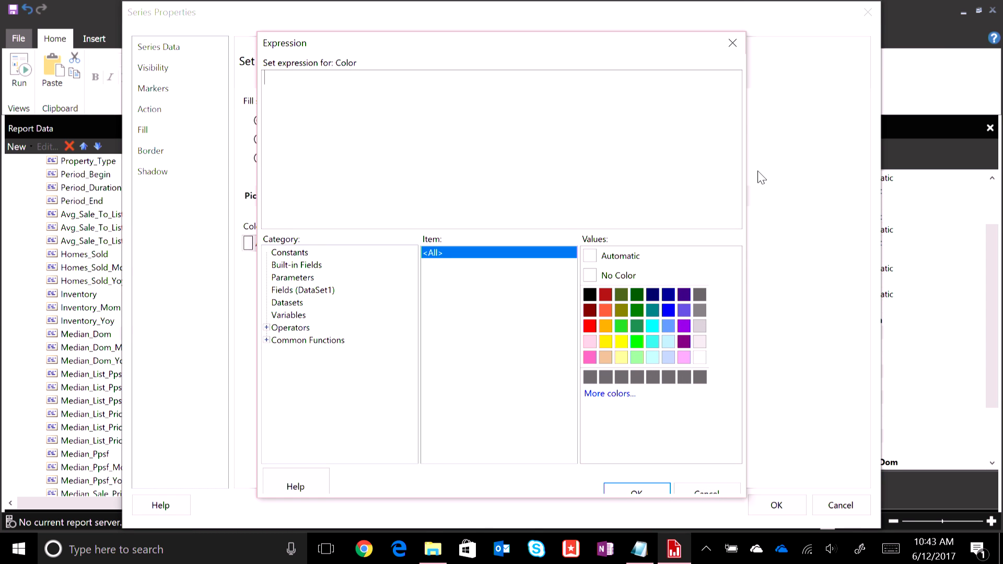
left_click(641, 552)
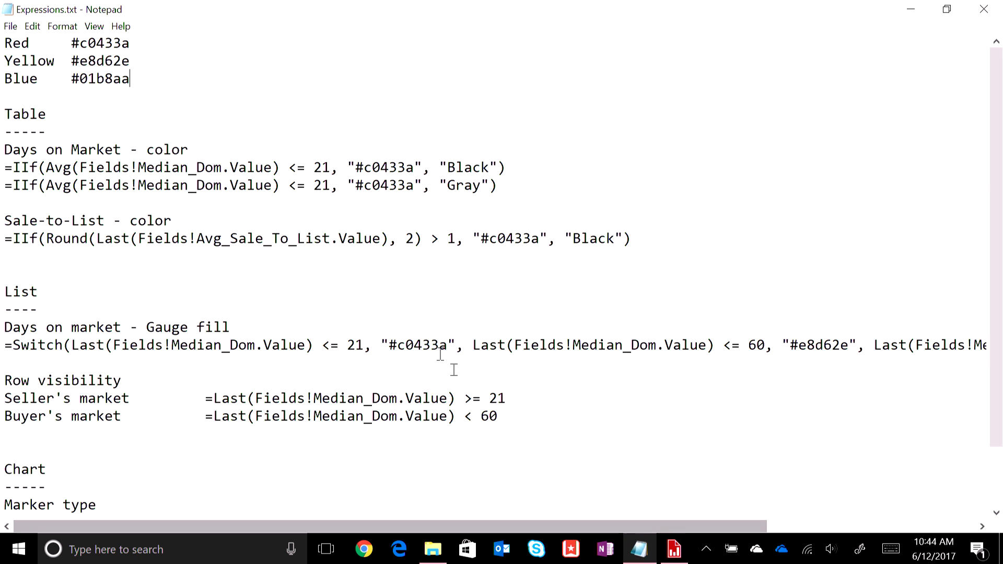
left_click(80, 168)
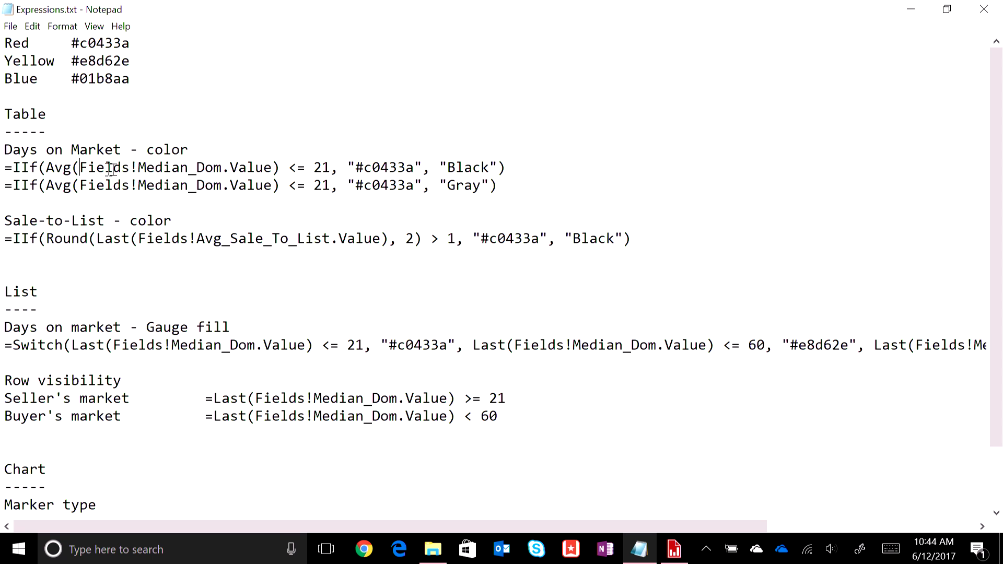
left_click_drag(523, 165, 2, 167)
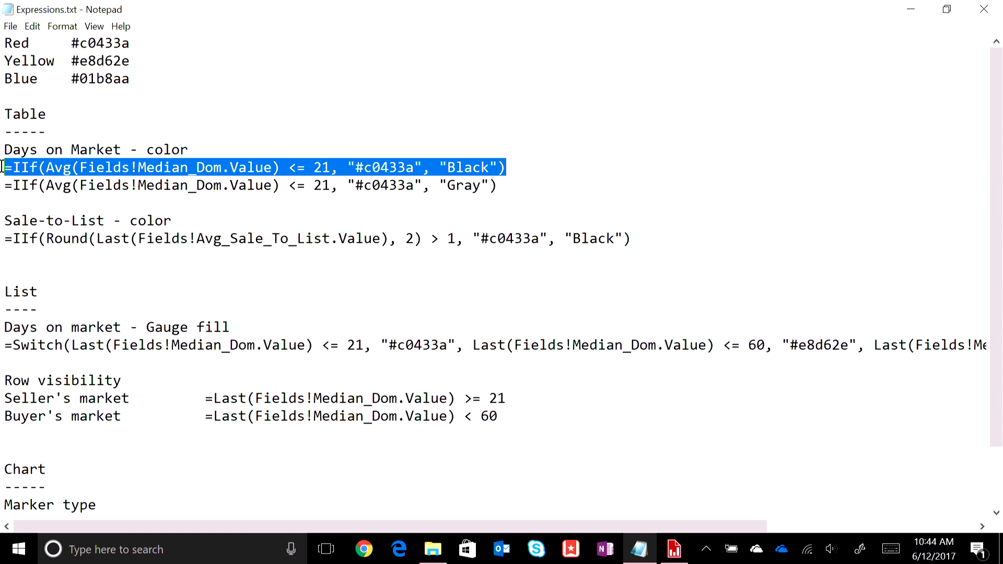
left_click(679, 557)
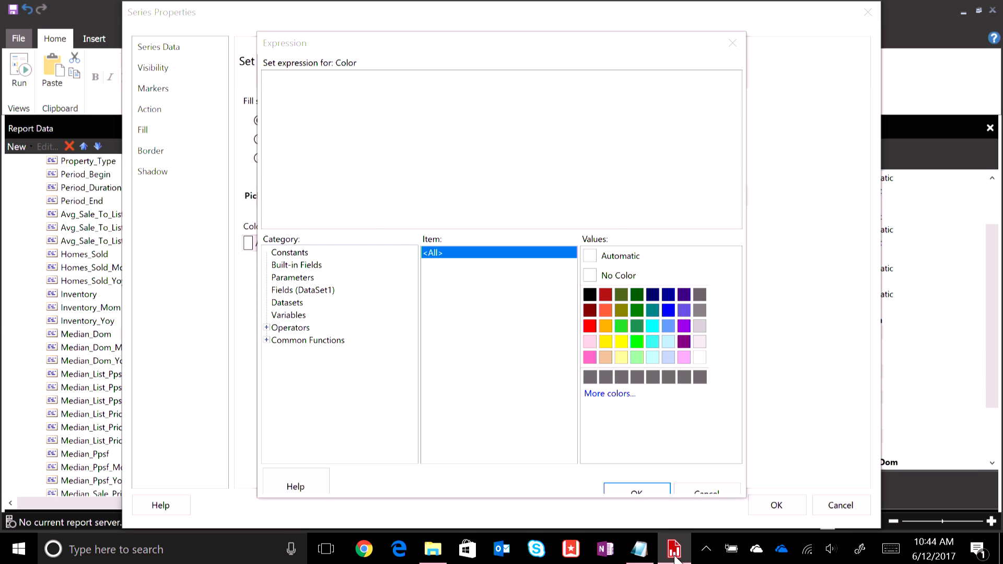
Copy =IIf(Avg(Fields!Median_Dom.Value) <= 21, "#c0433a", "Gray") from Expressions.txt in Notepad and apply it as the series fill color in Report Builder.
left_click(638, 549)
left_click(395, 197)
left_click_drag(513, 184, 5, 185)
key("ctrl+c")
left_click(679, 547)
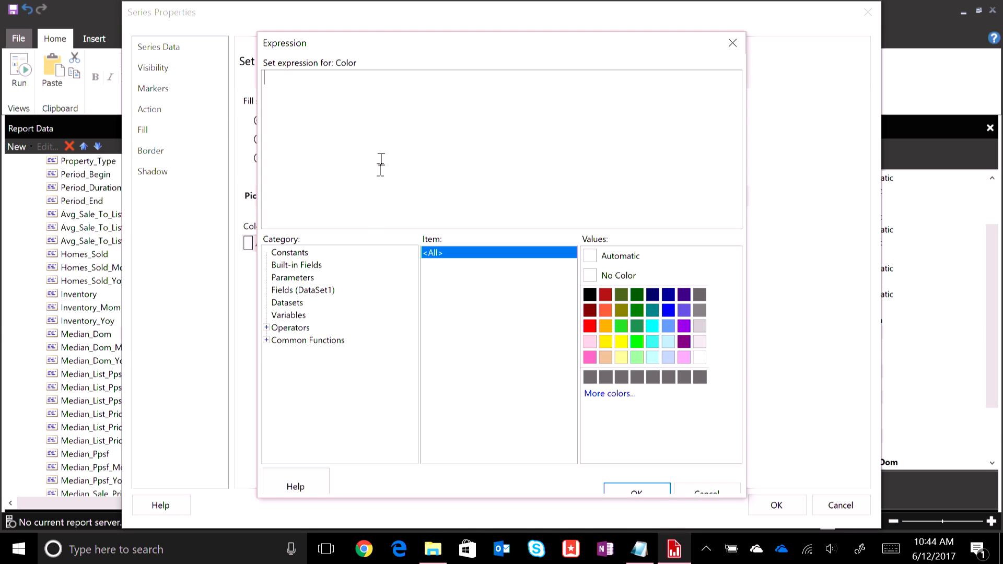
key("ctrl+v")
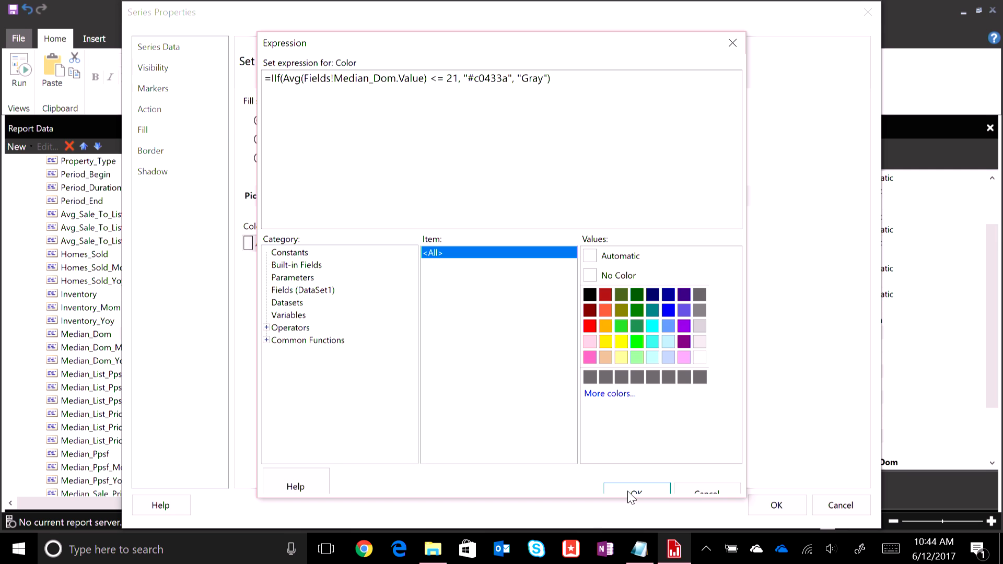
left_click(632, 493)
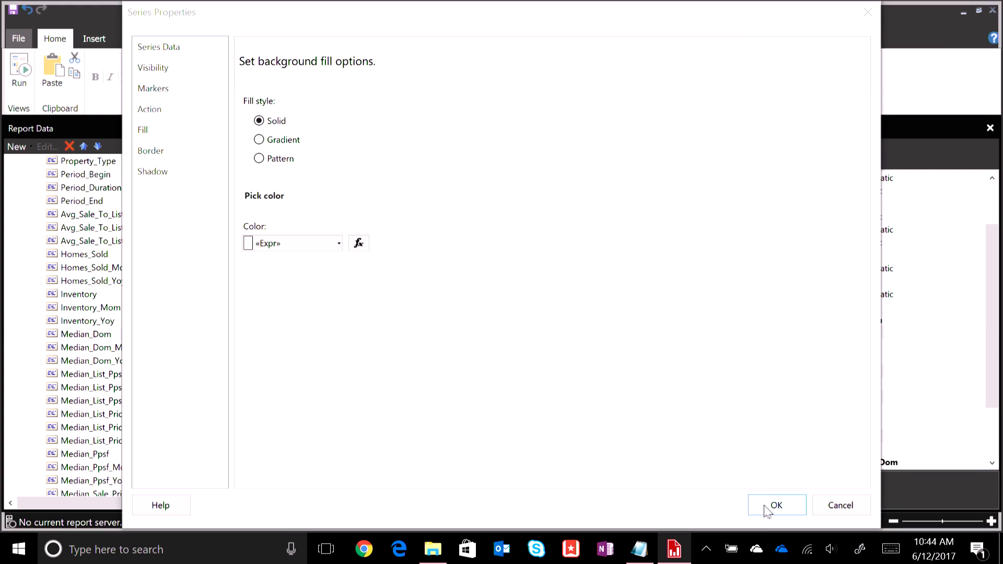
left_click(777, 505)
left_click(410, 271)
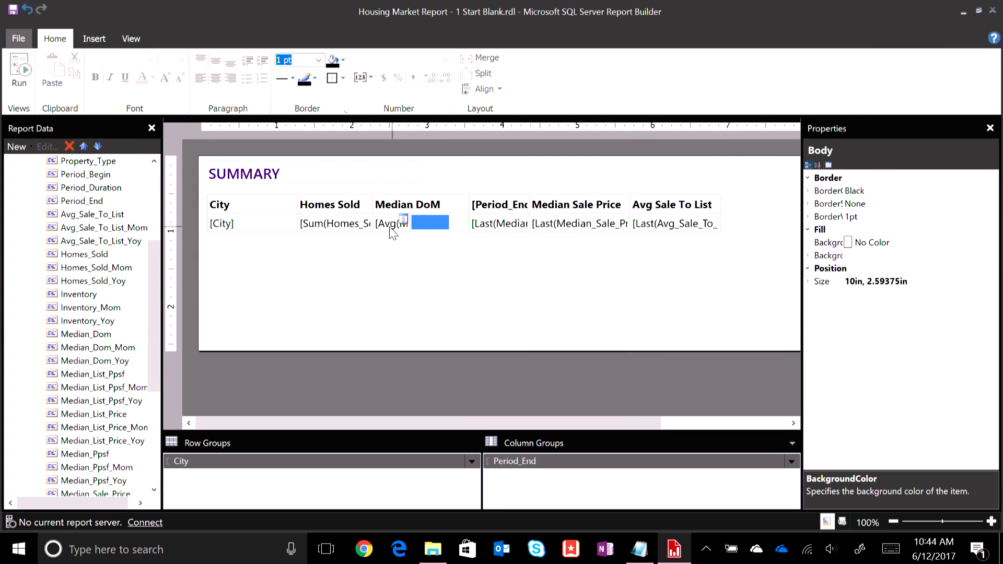
Run the report to check the conditional data bar colors across the cities, and return to the design.
left_click(19, 65)
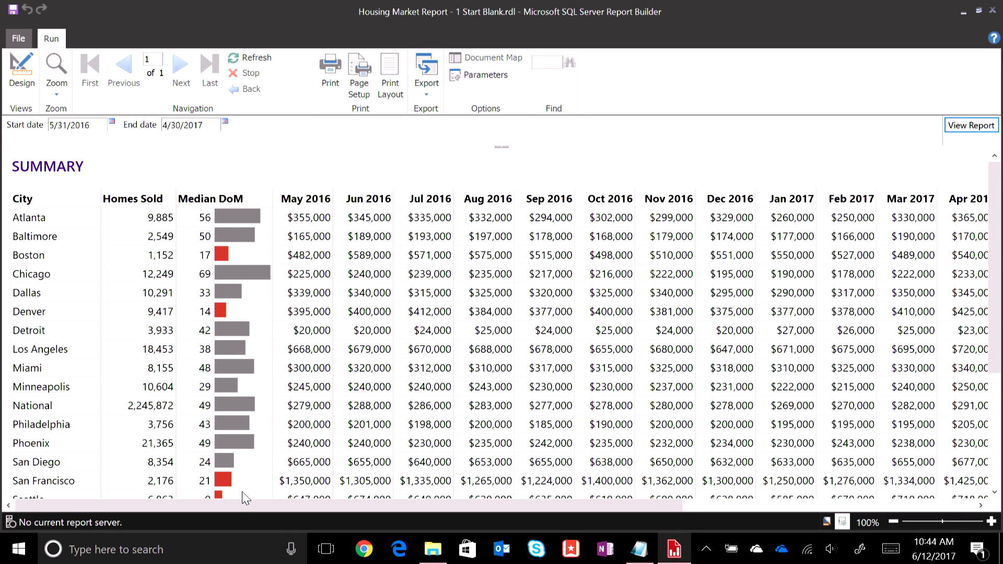
scroll(241, 484, "down", 1)
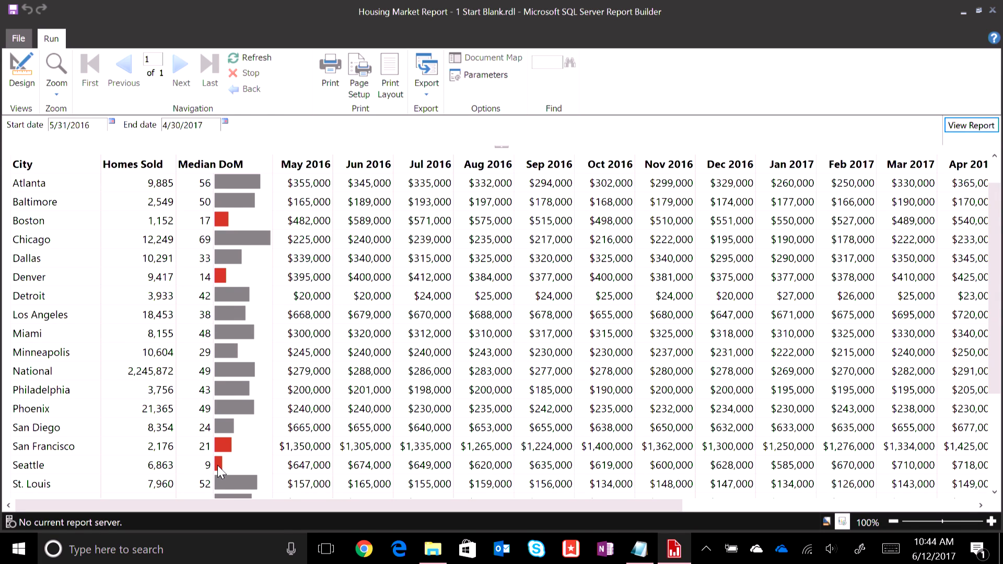
left_click(23, 71)
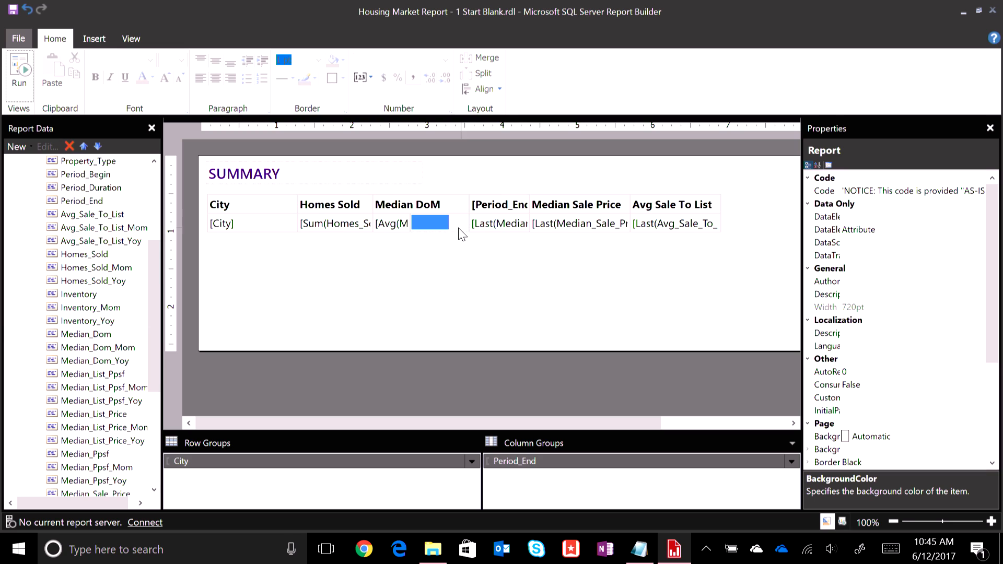
Move the data bar out of its cell onto the blank body below the matrix and insert a rectangle in the emptied cell.
left_click(458, 228)
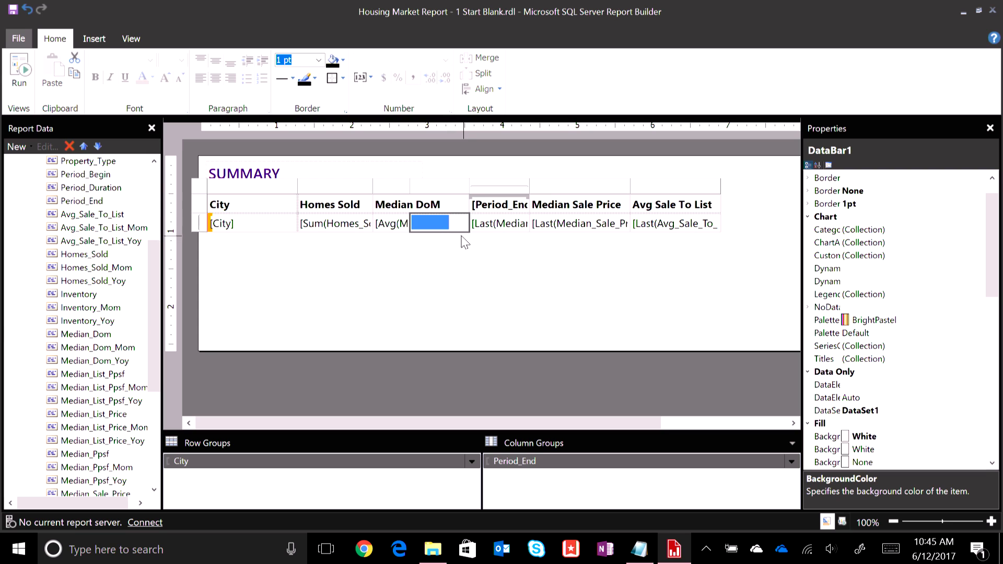
key("ctrl+x")
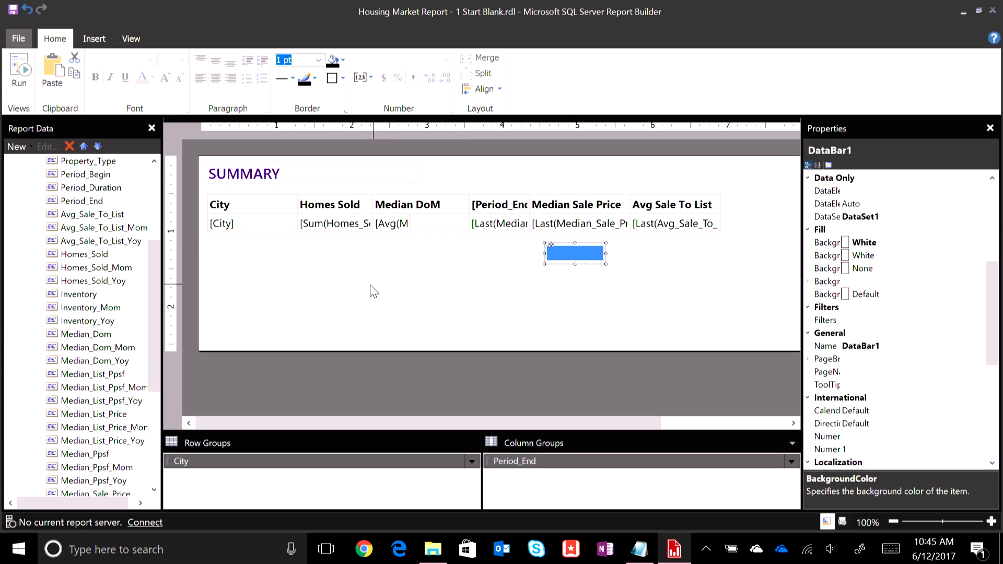
left_click(435, 224)
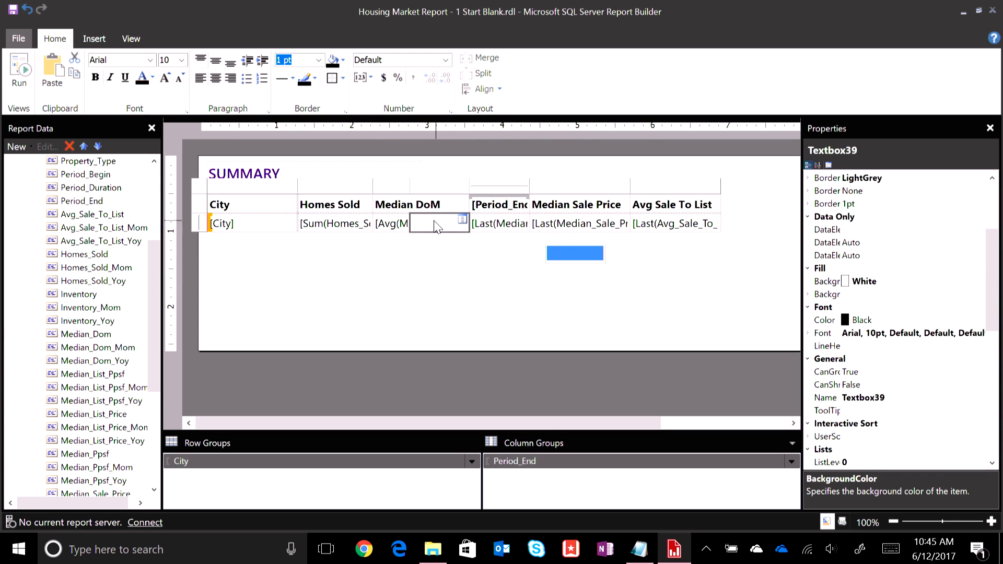
right_click(435, 226)
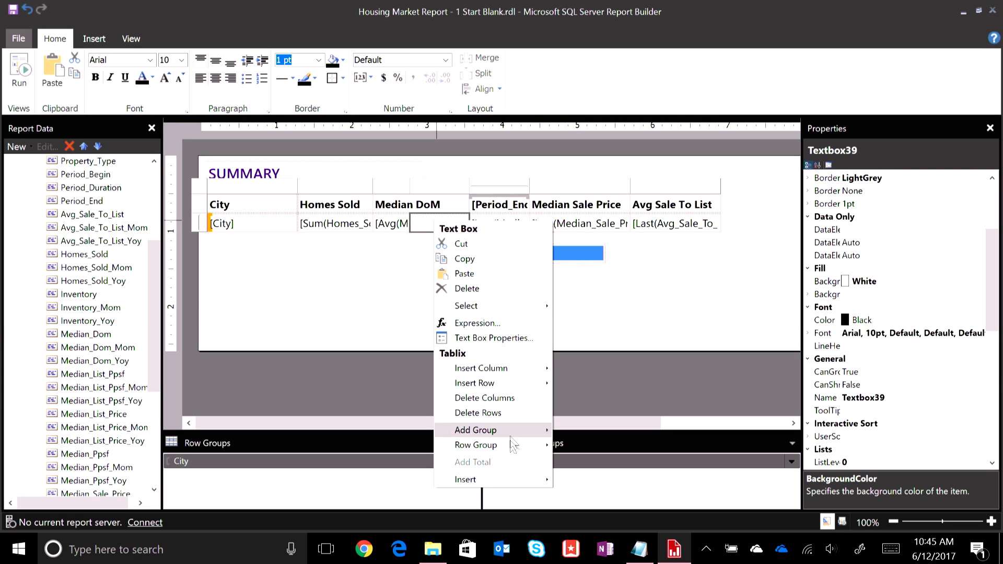
mouse_move(511, 477)
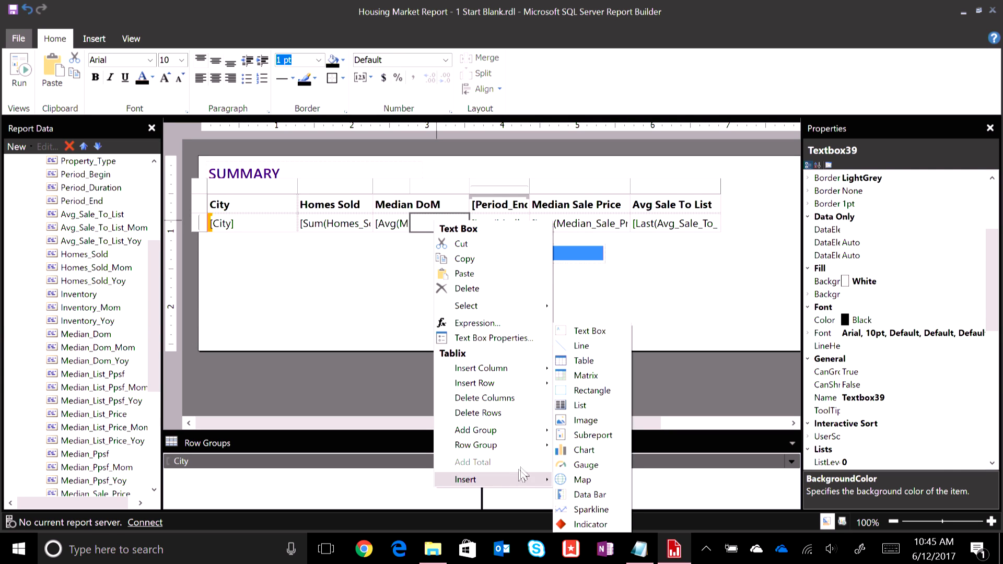
left_click(592, 390)
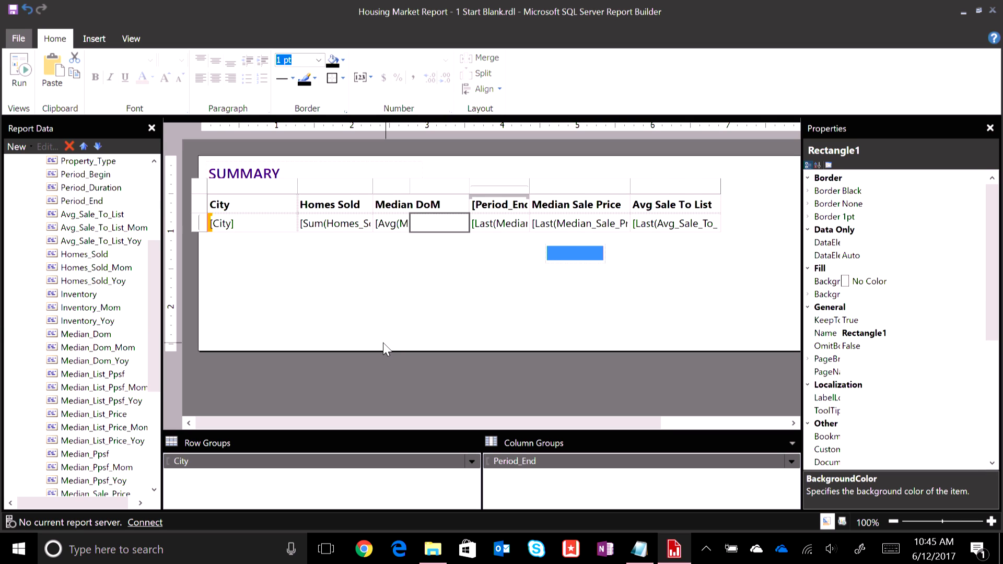
Reduce the data bar's height and move it into the rectangle in the cell beside Median DoM.
left_click(562, 257)
left_click_drag(549, 248, 407, 262)
key("ctrl+x")
left_click(437, 227)
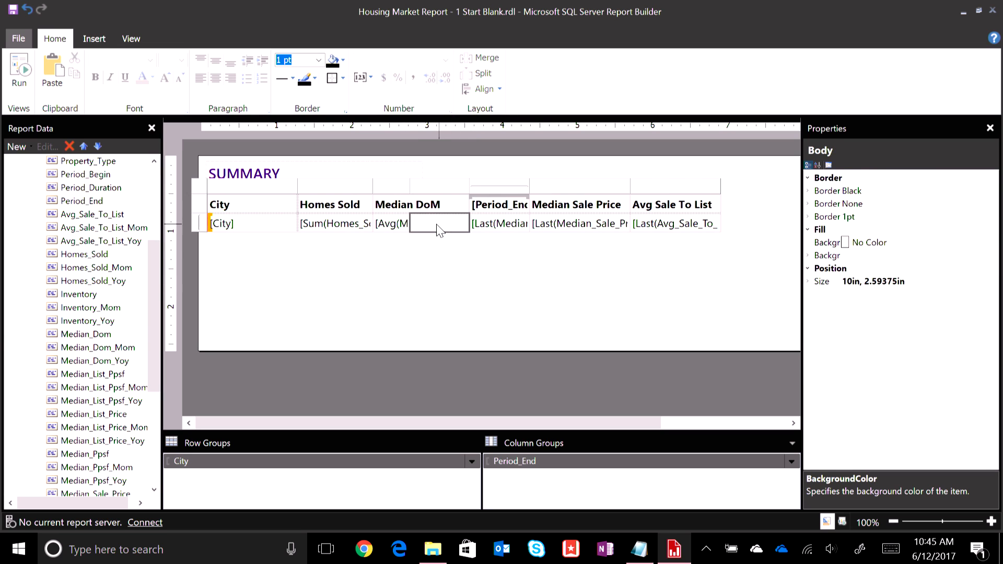
key("ctrl+v")
left_click(428, 274)
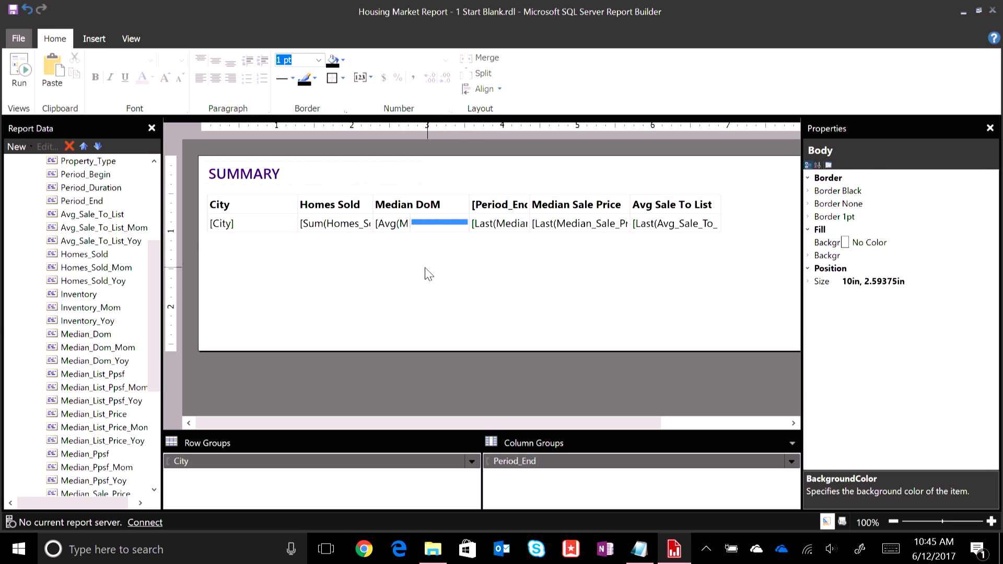
Run the report to check the thinner data bars and return to the design.
left_click(19, 71)
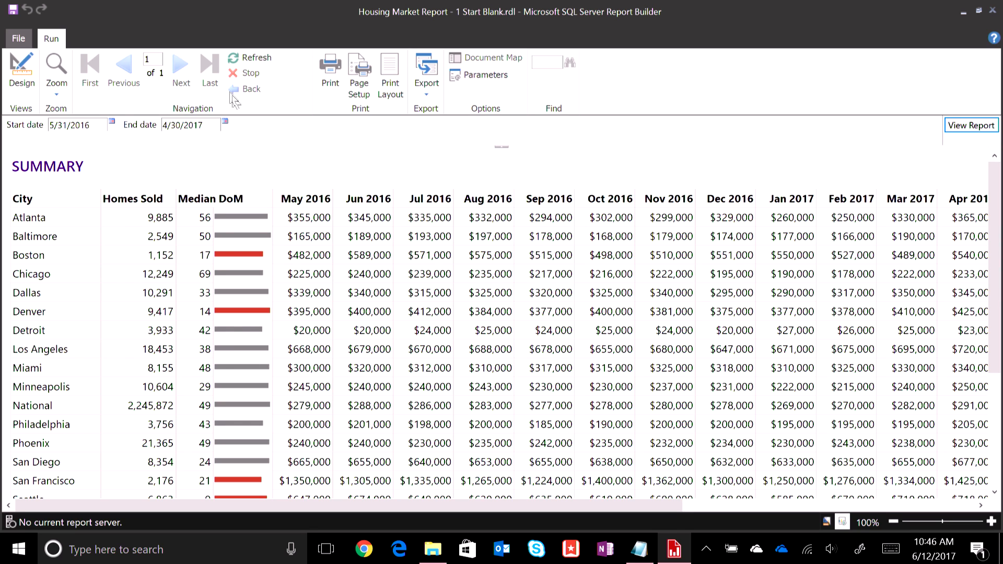
left_click(17, 78)
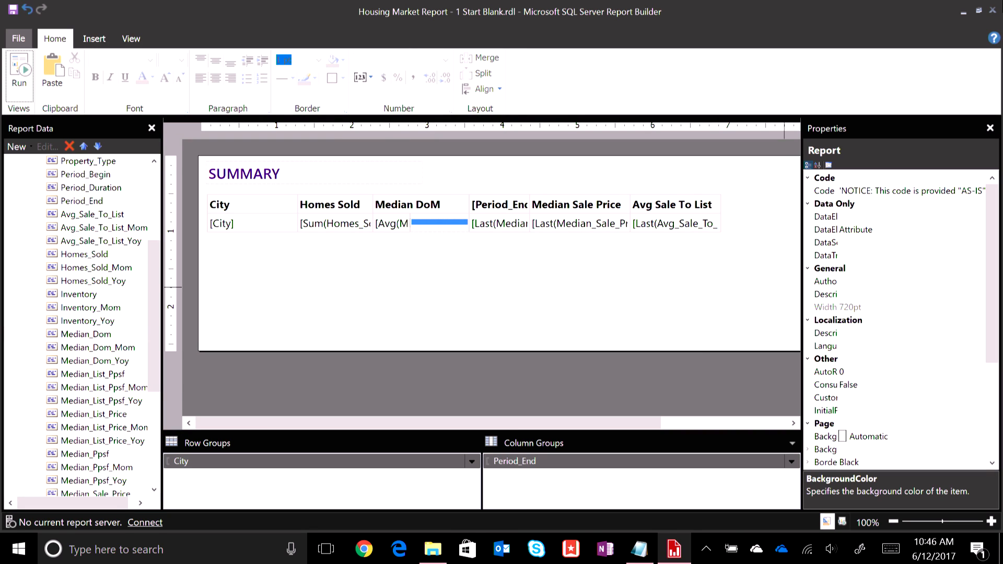
Close the Housing Market Report in Report Builder and switch to the Data Insights Summit 2017 folder in File Explorer.
left_click(992, 9)
left_click(547, 337)
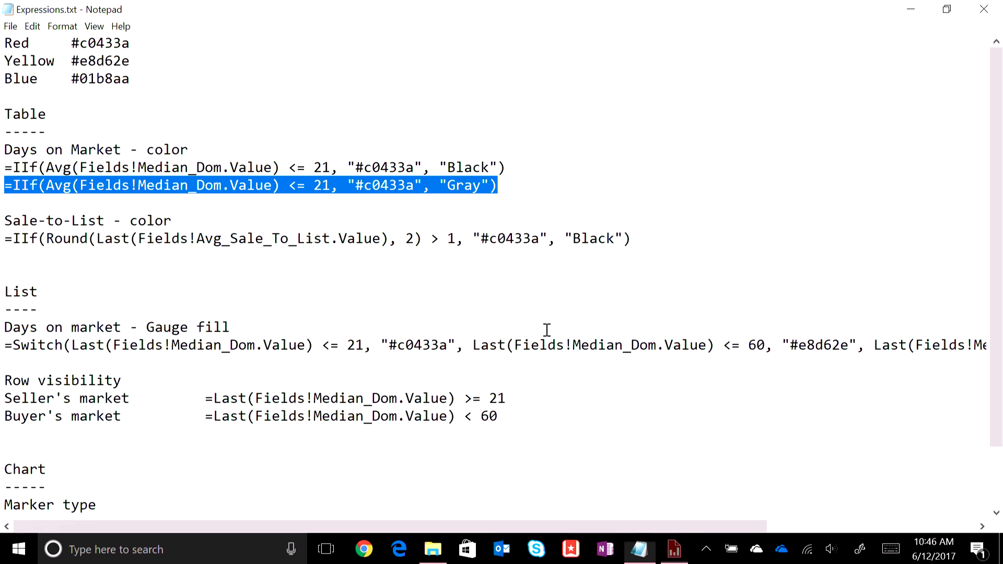
key("alt+Tab")
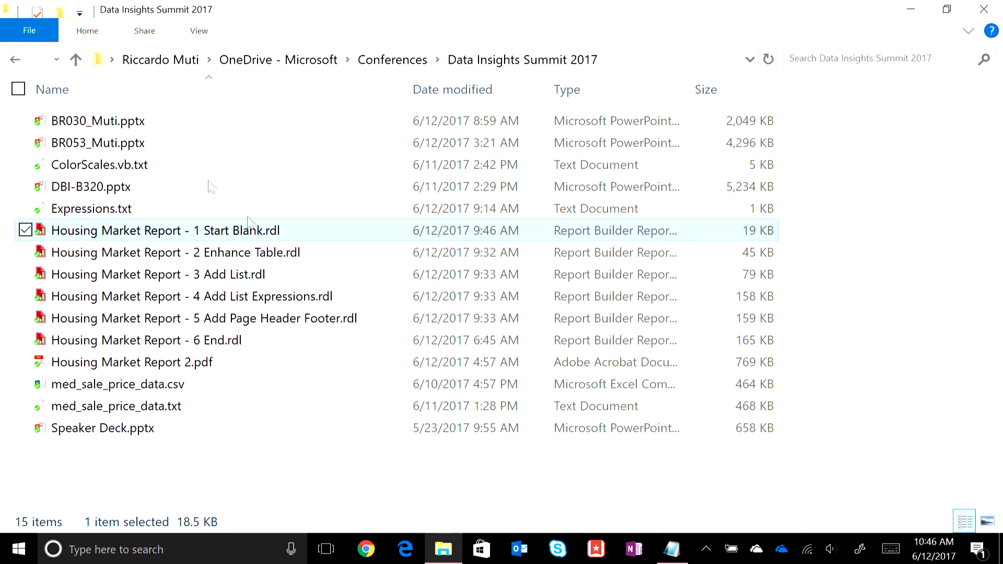
Open Housing Market Report - 3 Add List.rdl in Report Builder without connecting to a report server, and maximize the window.
left_click(206, 257)
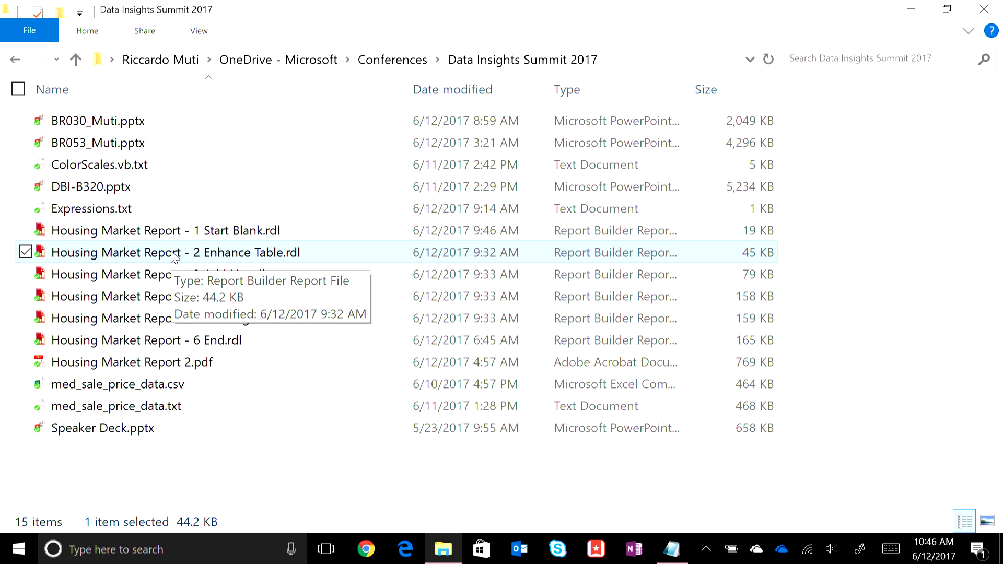
double_click(166, 274)
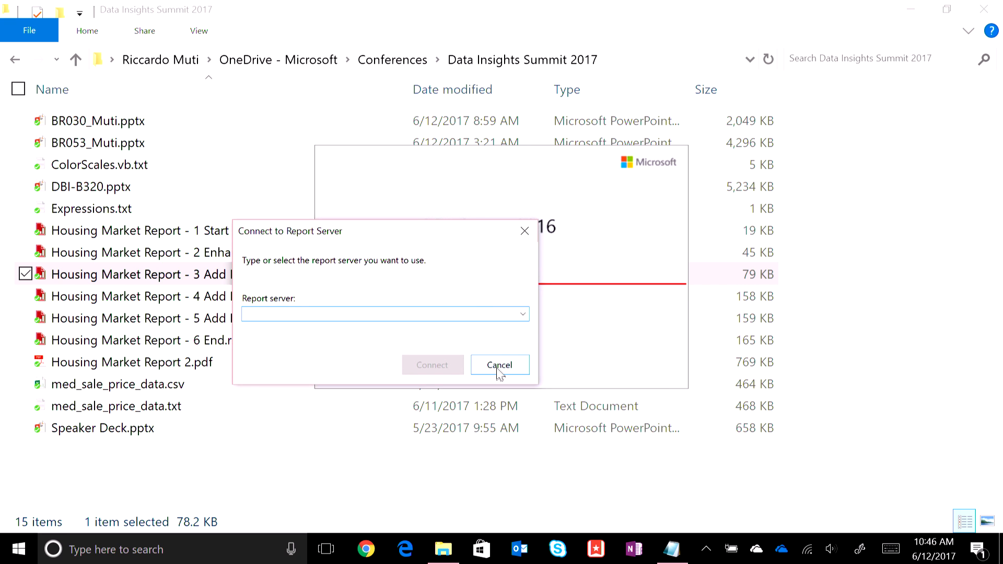
left_click(500, 366)
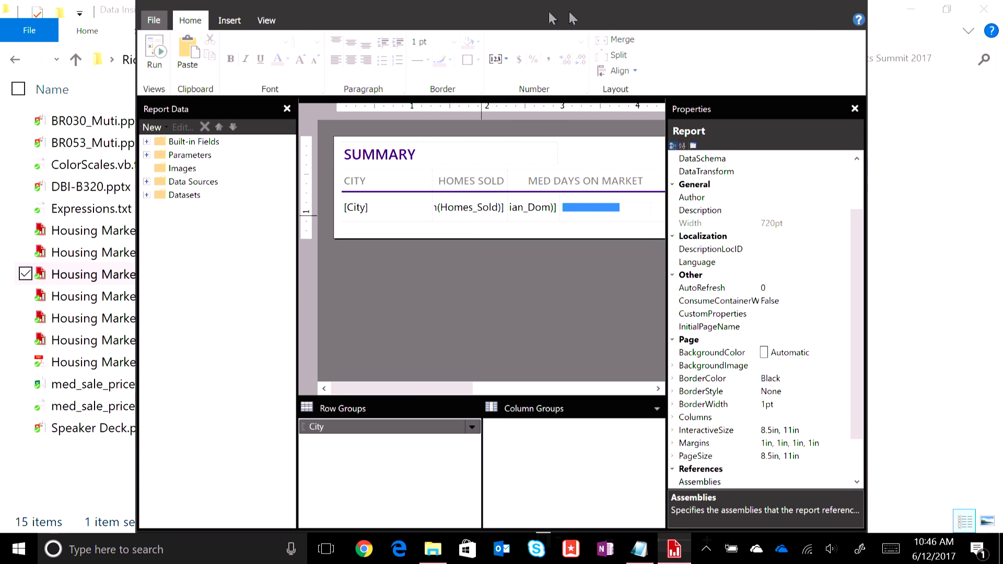
key("super+Left")
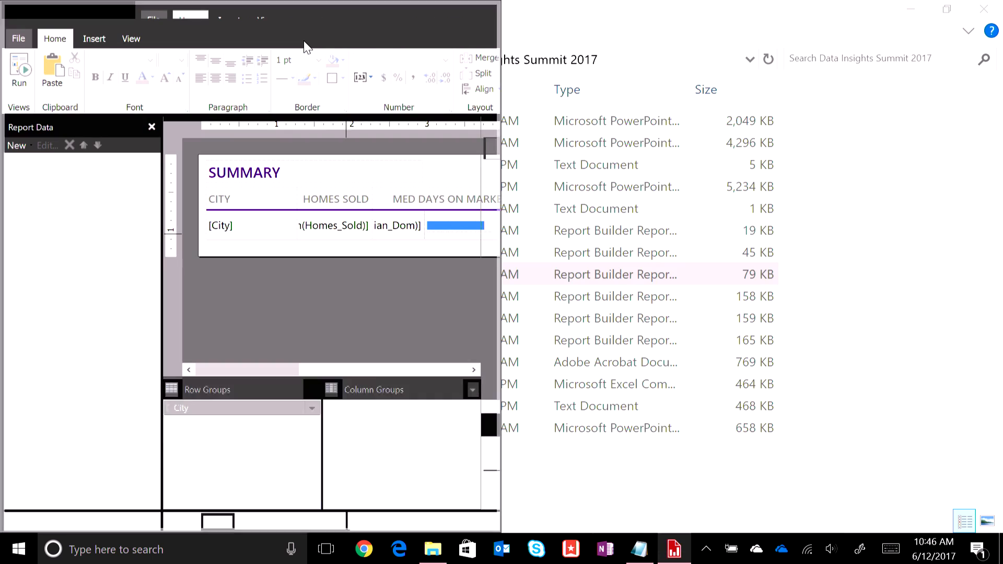
left_click(478, 11)
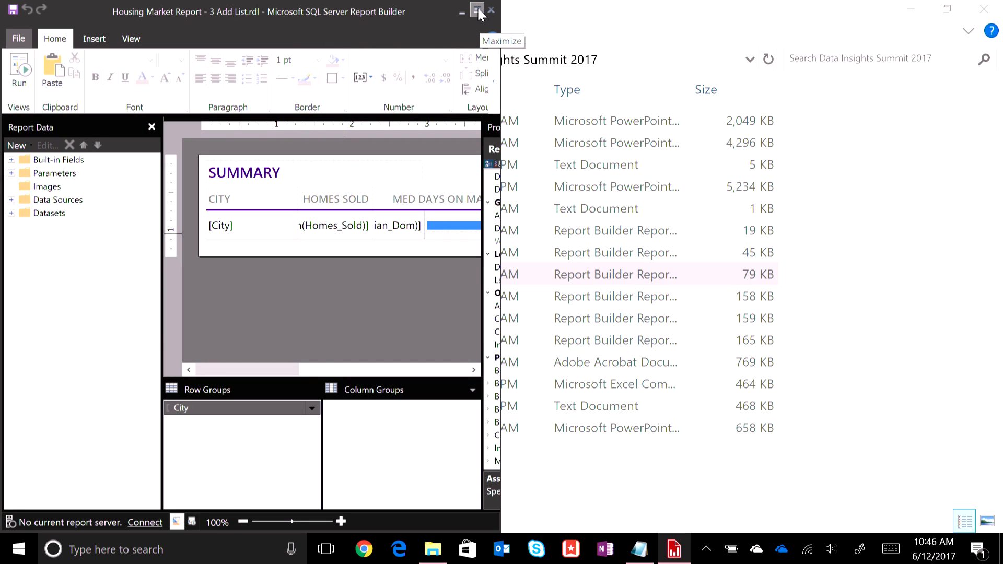
left_click(477, 11)
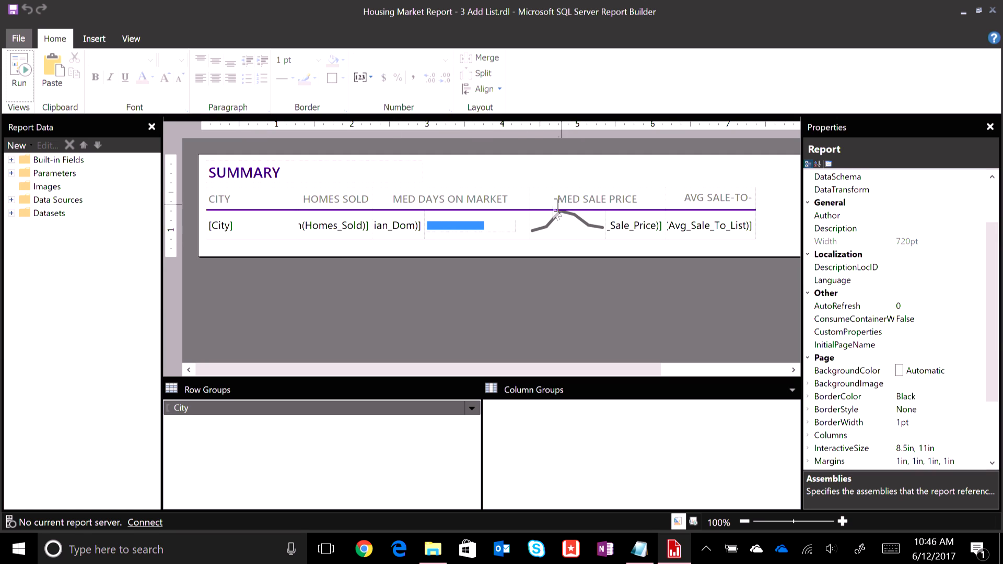
Run the report to look over the finished Summary table and return to the design.
left_click(20, 76)
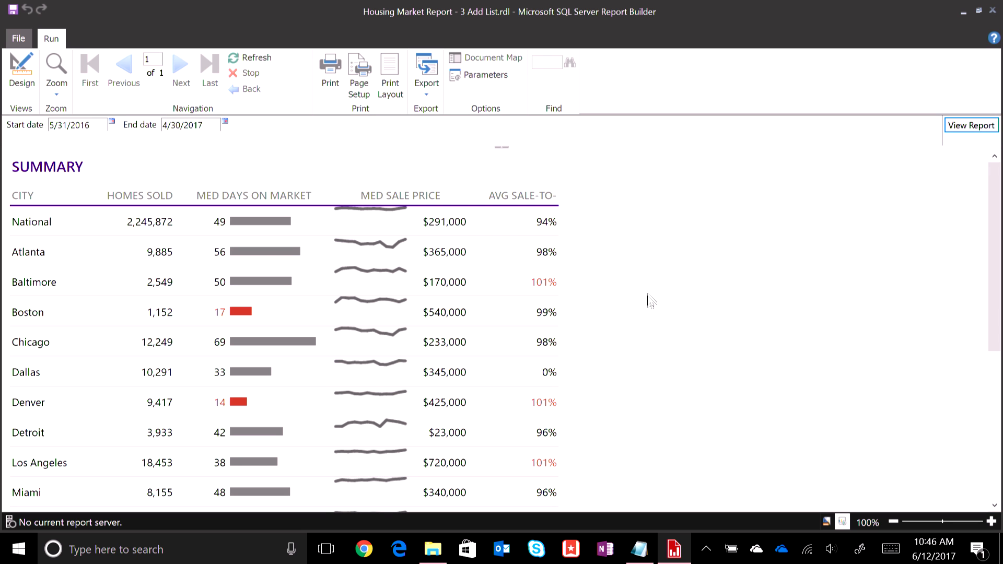
left_click_drag(996, 250, 996, 167)
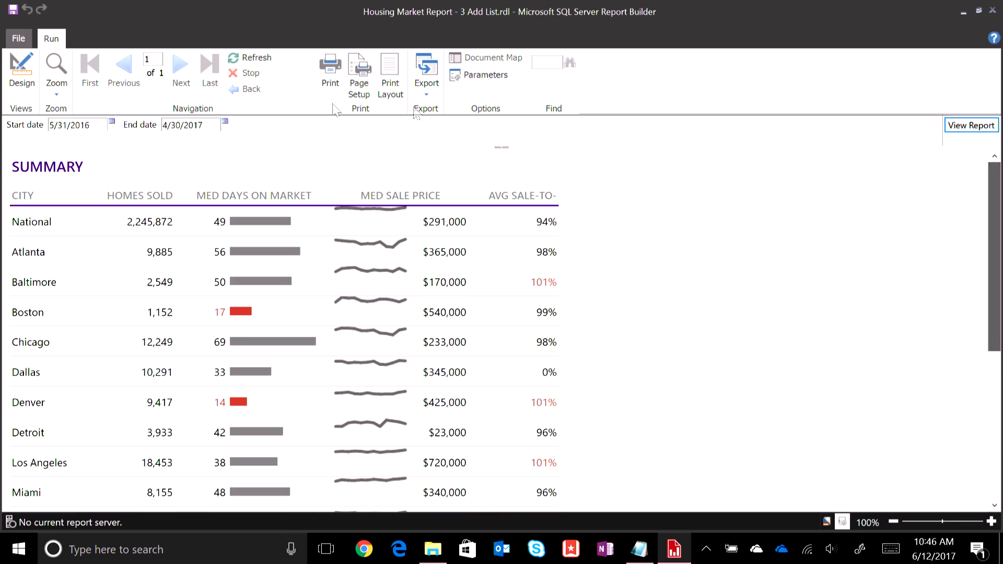
left_click(21, 70)
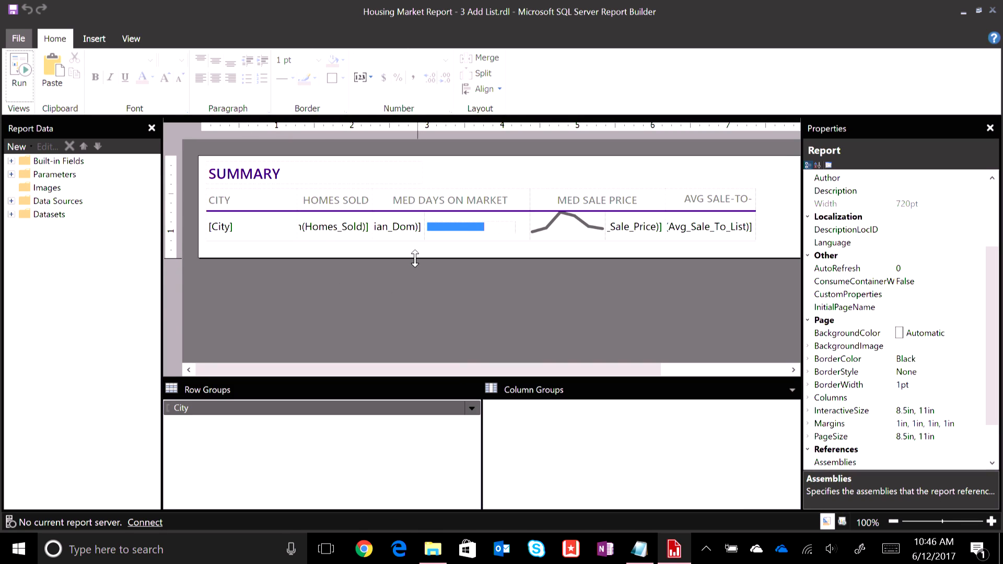
Extend the report body to about 3.13 in high and shrink the grouping area to enlarge the design surface.
left_click_drag(415, 258, 410, 344)
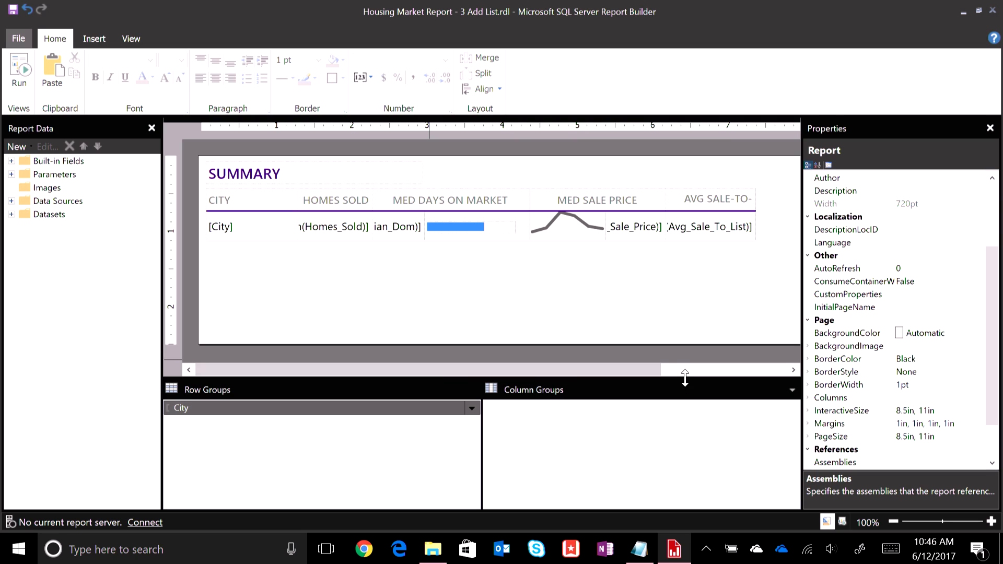
left_click_drag(682, 380, 680, 444)
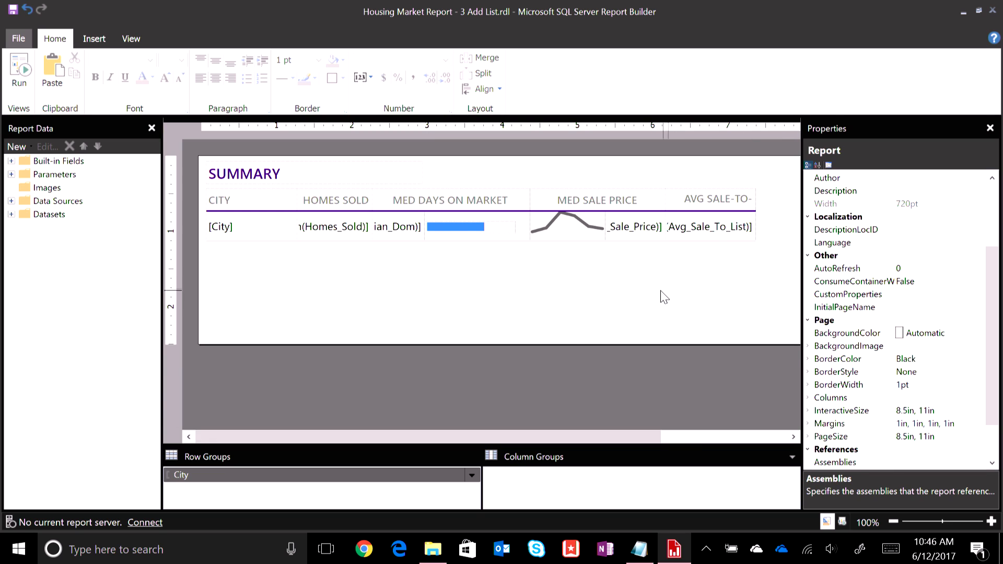
left_click(638, 319)
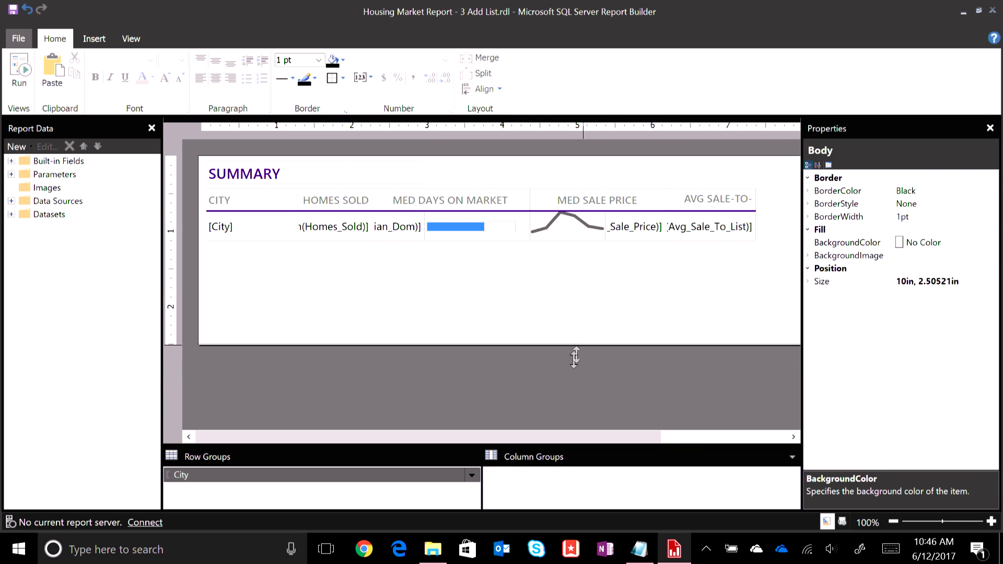
left_click_drag(579, 345, 579, 391)
Insert a list in the blank body below the Summary table, spanning the table's full width.
left_click(94, 39)
left_click(116, 87)
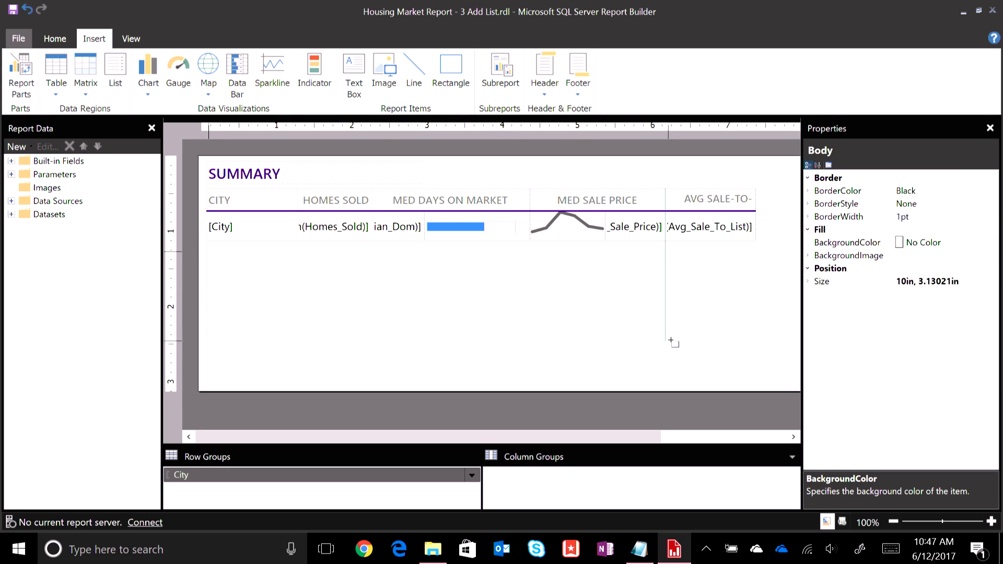
left_click_drag(674, 367, 756, 375)
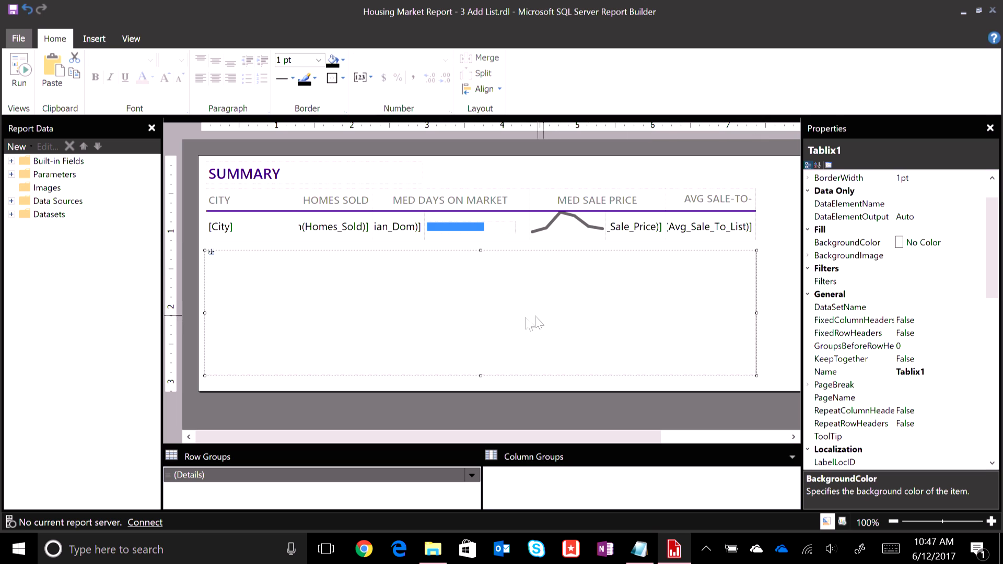
left_click(780, 288)
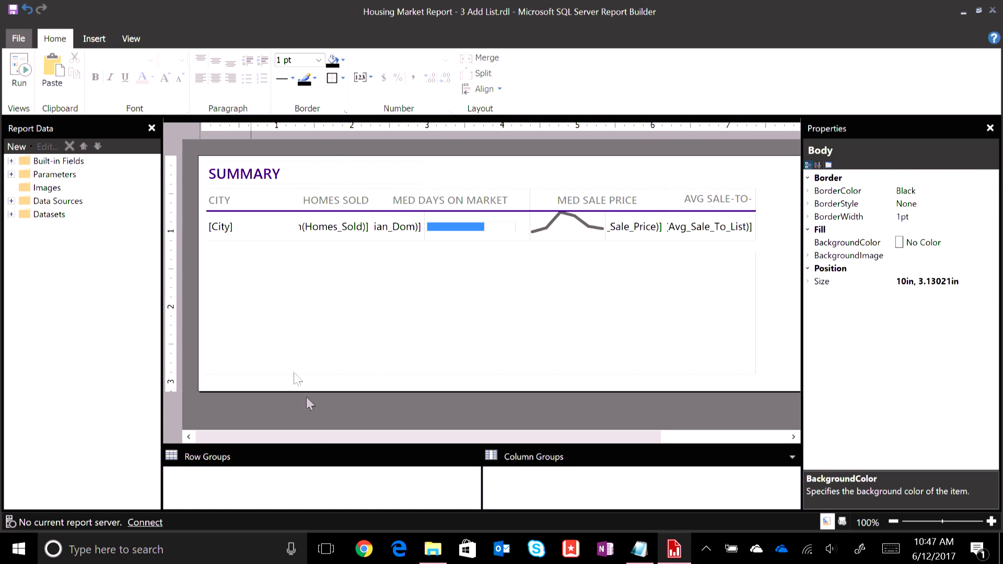
Add DataSet1's City field as a row group of the list and delete the Details group with its related rows and columns.
left_click(254, 292)
left_click(11, 214)
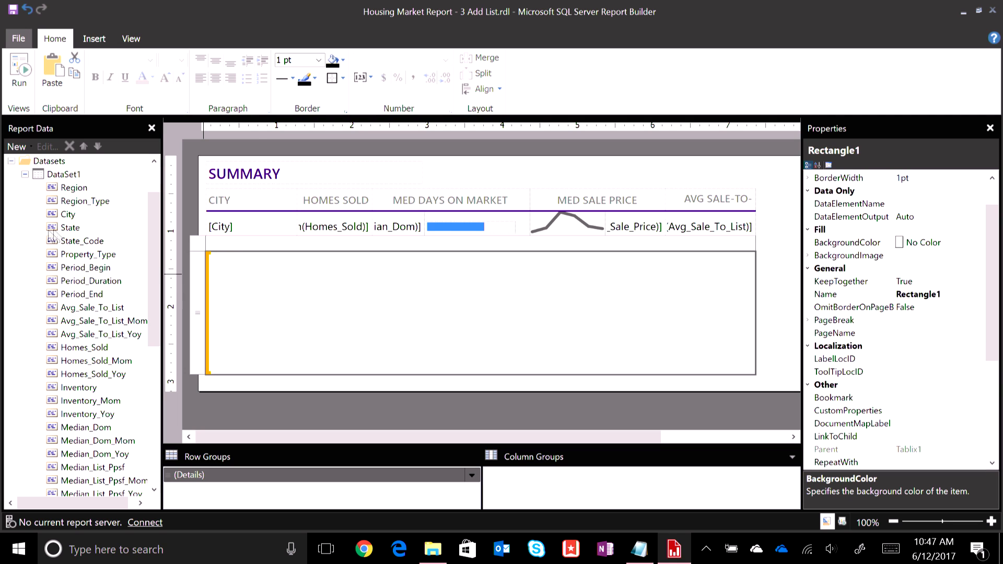
left_click_drag(67, 219, 232, 473)
right_click(441, 471)
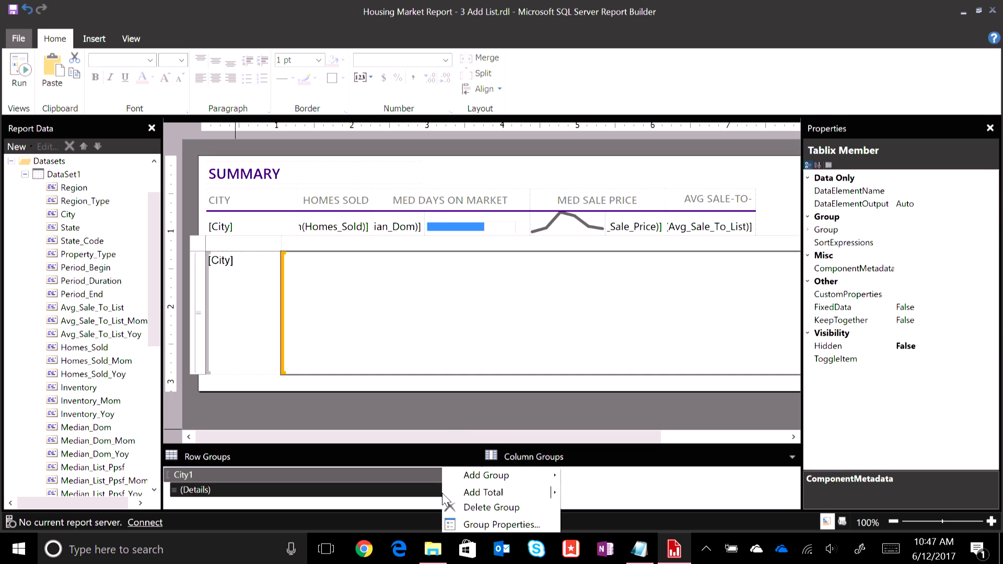
left_click(488, 507)
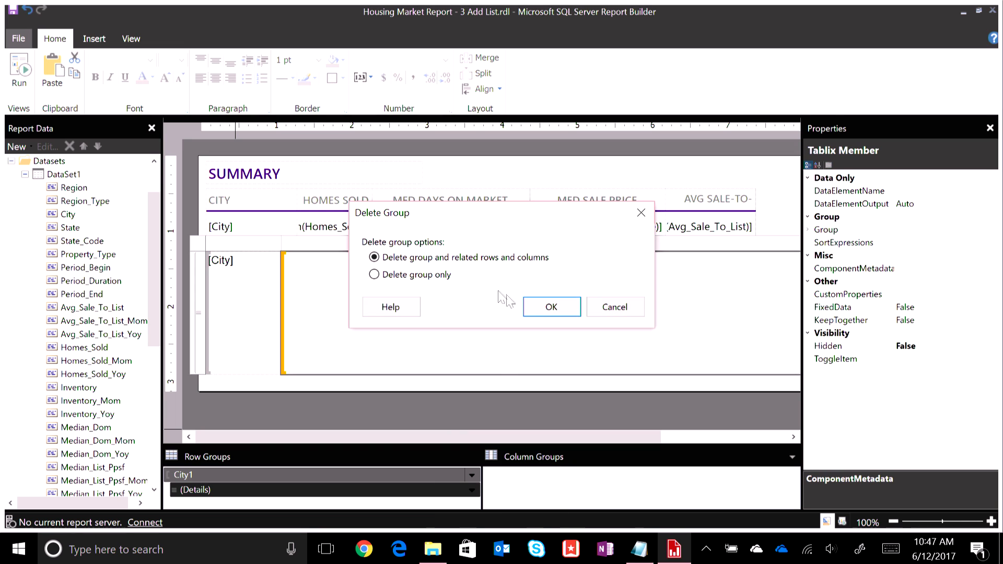
left_click(538, 312)
Delete the list's City column together with its associated group, and add City as the row group again.
left_click(237, 240)
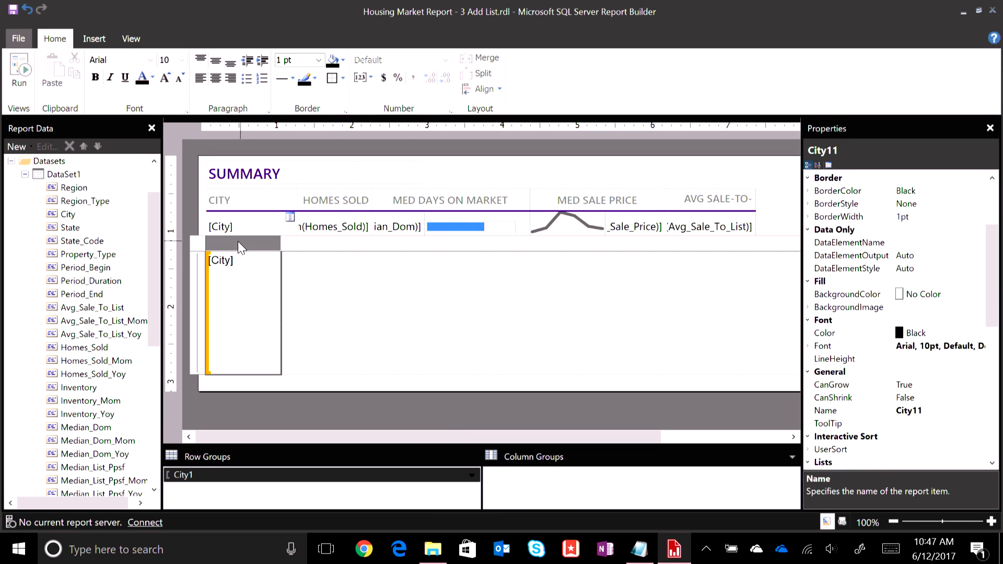
right_click(237, 240)
left_click(246, 262)
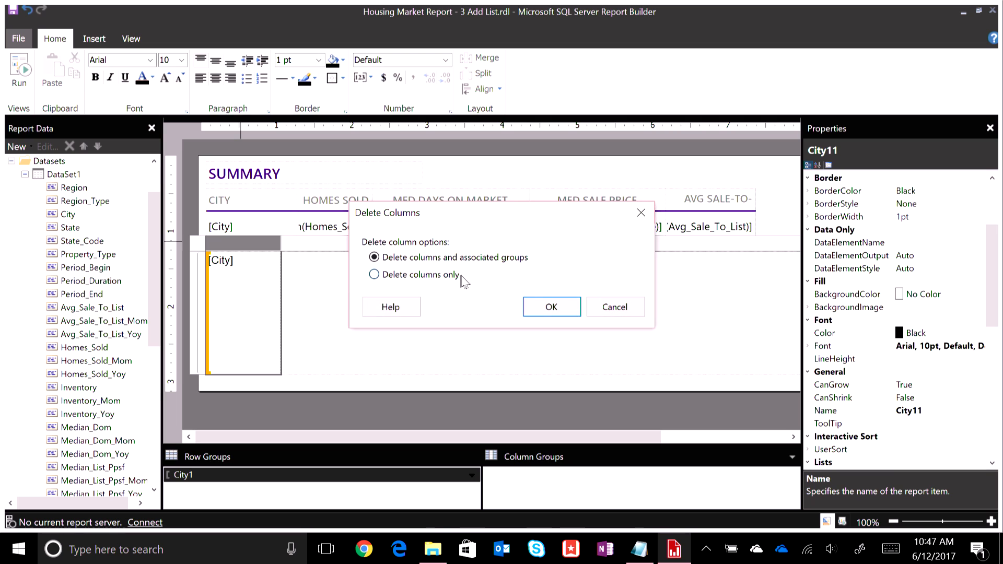
left_click(546, 306)
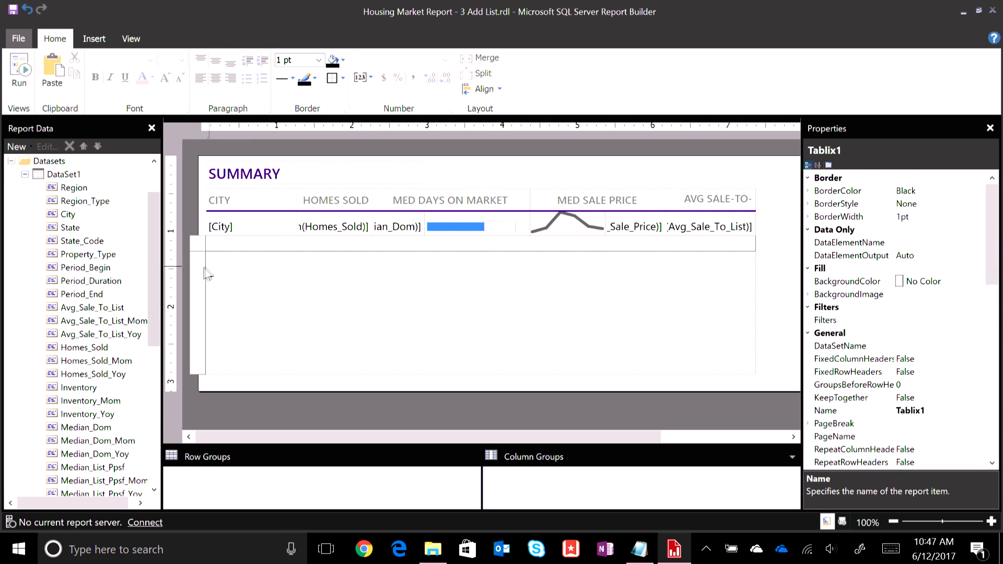
left_click_drag(67, 221, 237, 486)
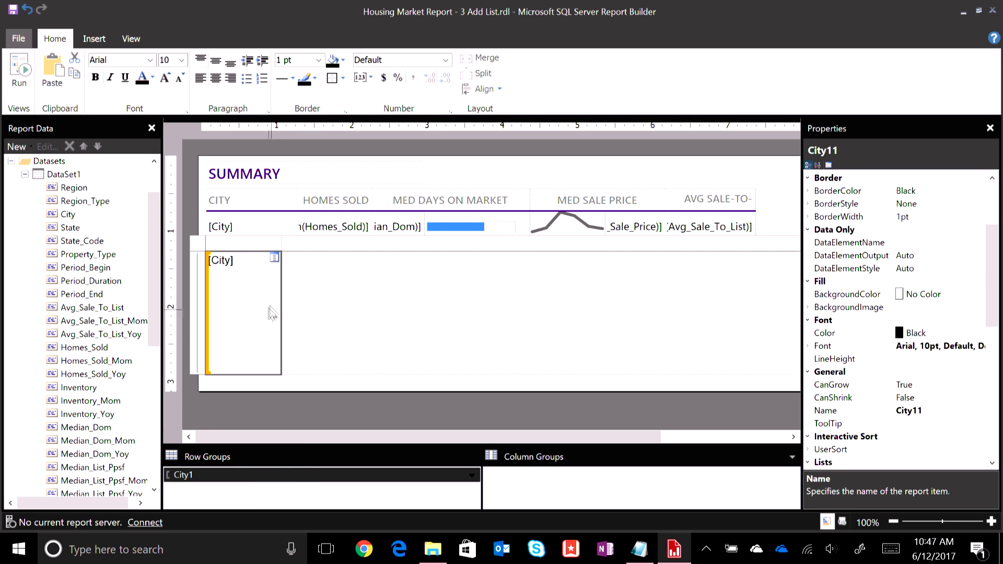
Delete only the City column from the list, keeping its row group.
right_click(258, 245)
left_click(275, 268)
left_click(426, 275)
left_click(545, 306)
left_click(274, 290)
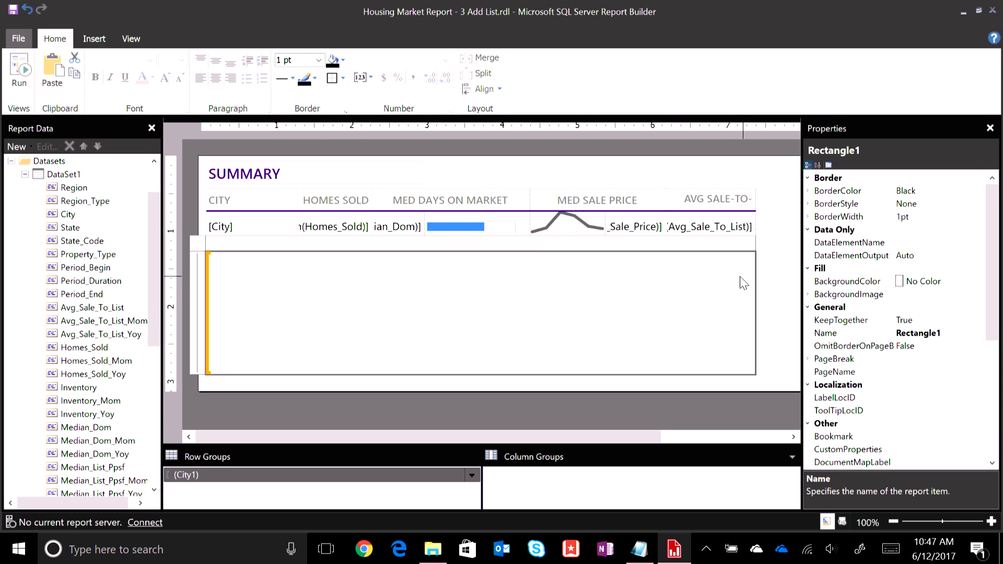
left_click(788, 291)
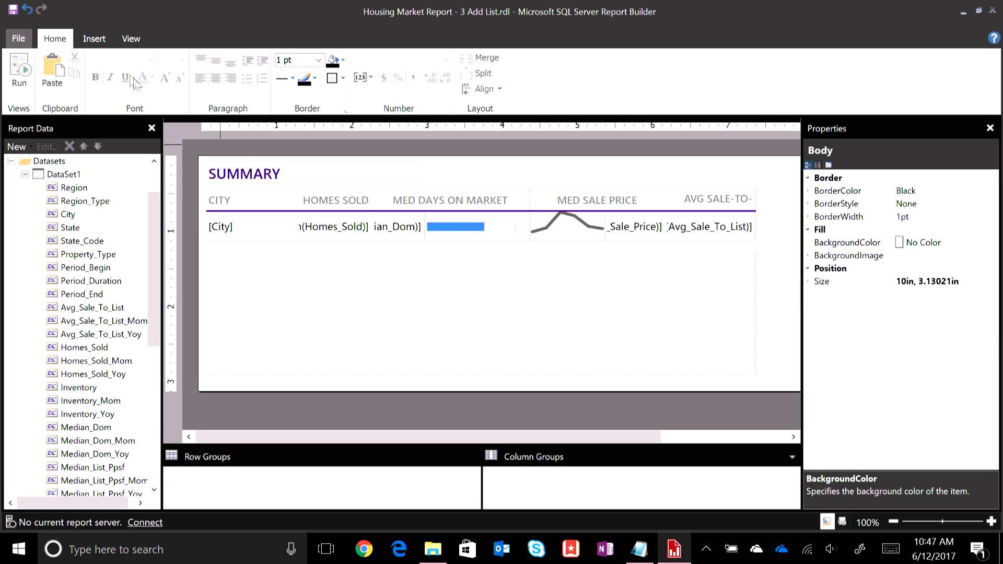
Copy the SUMMARY heading text box into the list and place it near the list's upper-left corner.
left_click(306, 180)
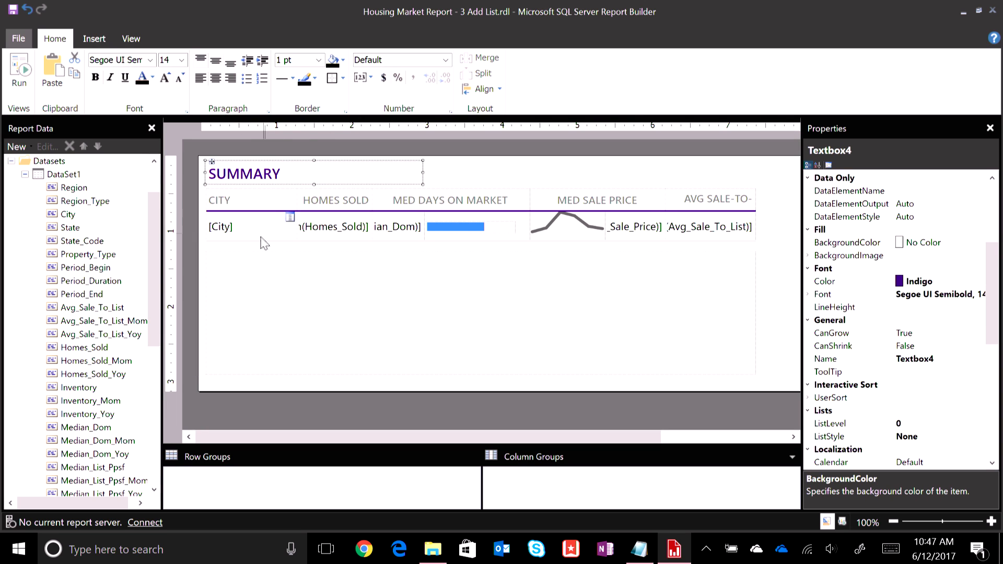
left_click(256, 287)
key("ctrl+v")
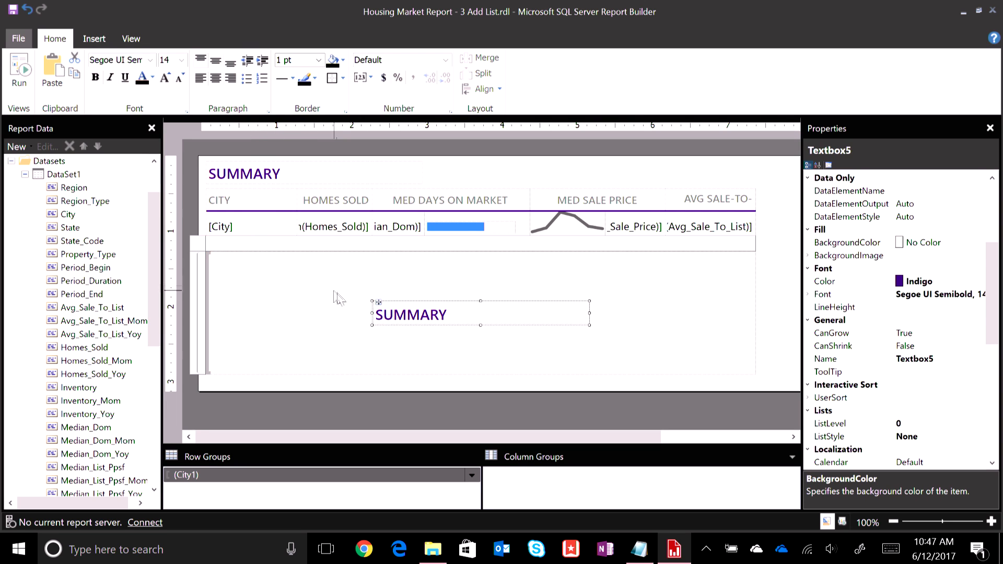
left_click_drag(378, 299, 230, 258)
Replace the copied heading's SUMMARY text with the City field.
left_click(267, 270)
left_click_drag(302, 271, 223, 263)
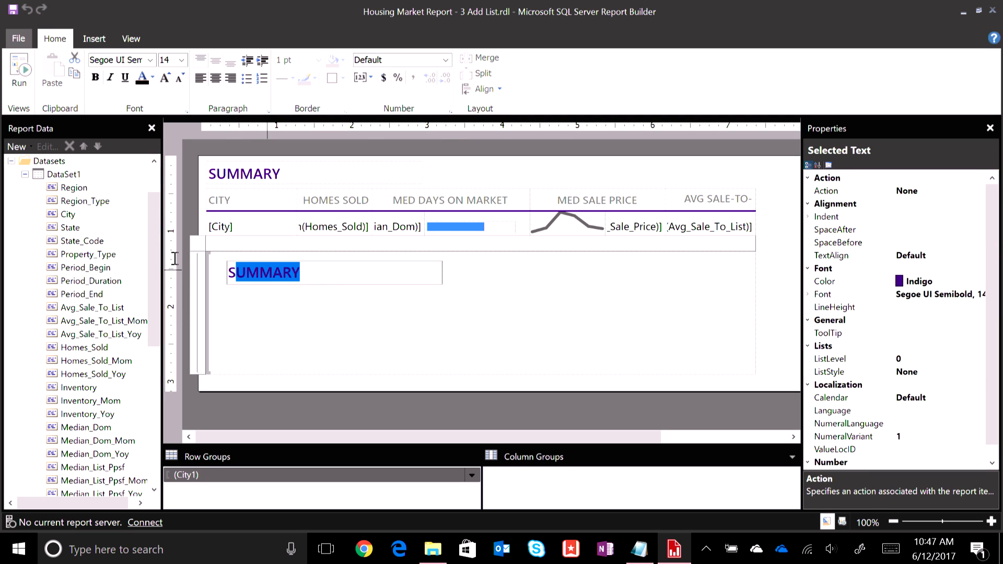
key("BackSpace")
key("BackSpace")
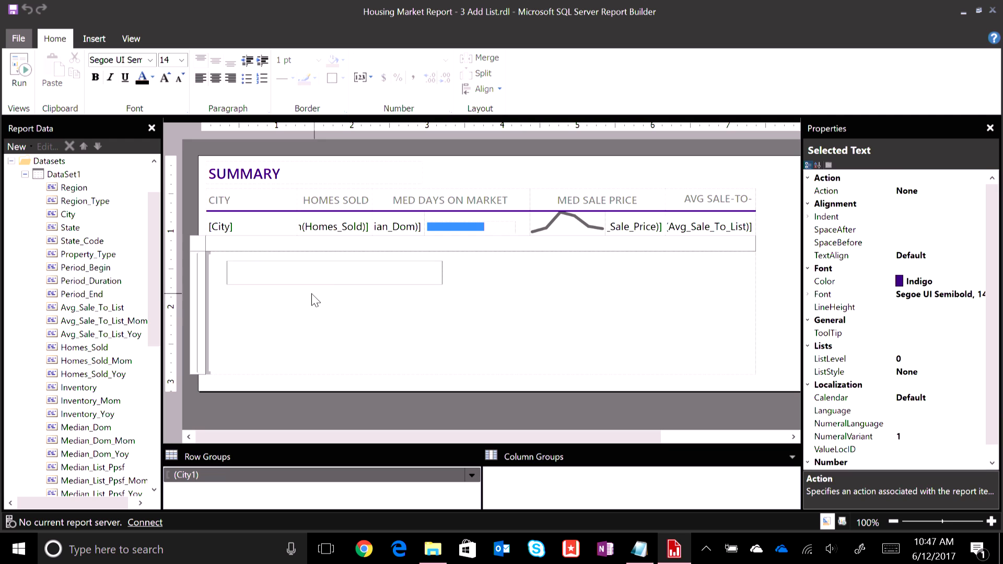
left_click(316, 300)
left_click(300, 274)
left_click(233, 261)
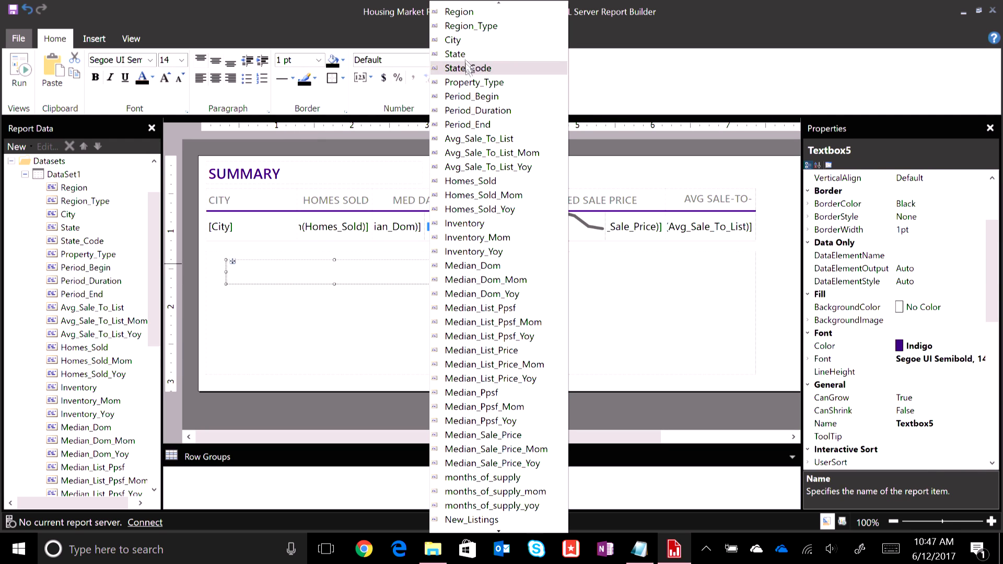
left_click(453, 40)
left_click(528, 297)
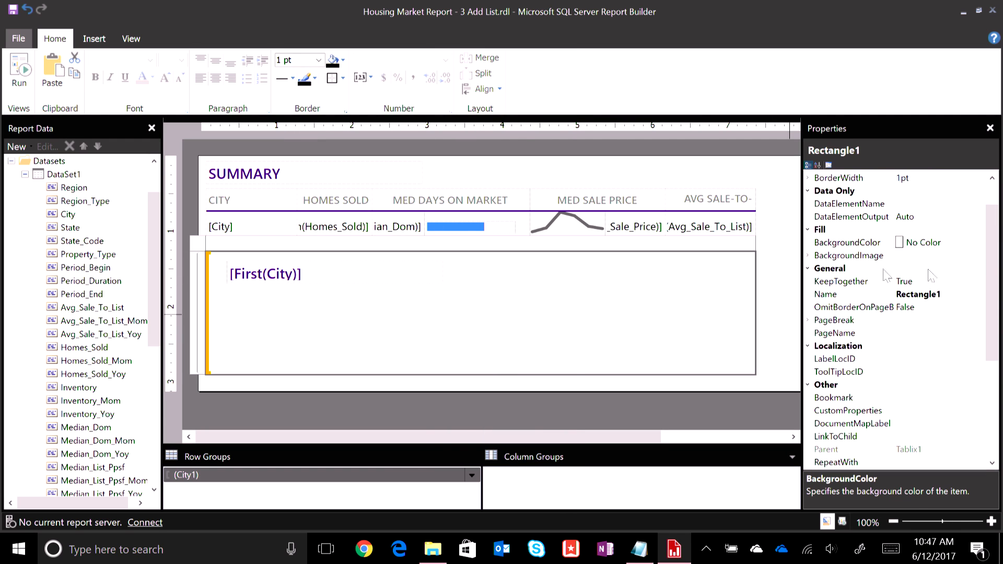
Increase the height of the report body and stretch the list downward to make room beneath the city heading.
left_click(559, 401)
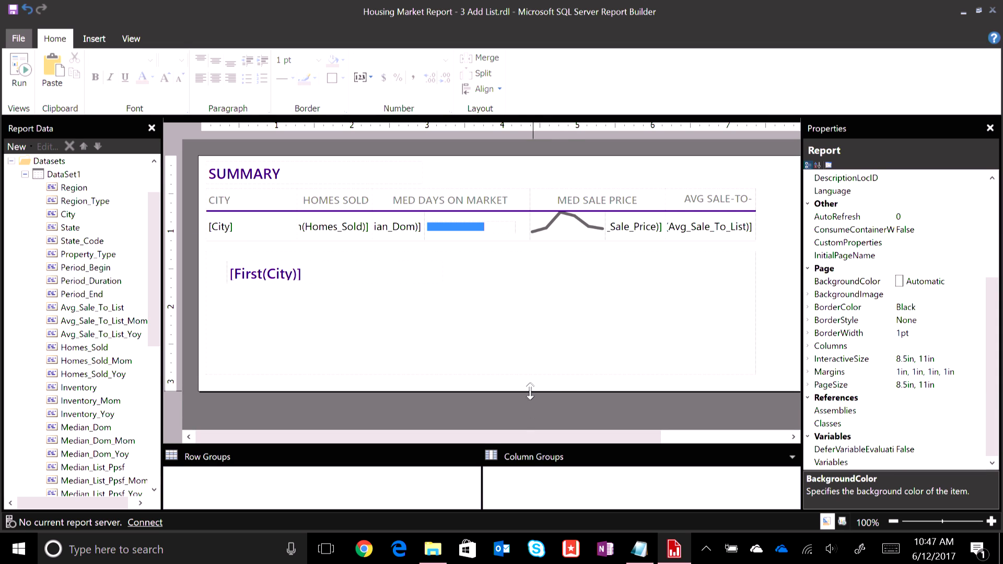
left_click_drag(530, 392, 527, 470)
left_click(514, 372)
left_click_drag(481, 376, 481, 439)
Insert a line chart inside the list below the city heading, spanning most of the list's width.
left_click(89, 41)
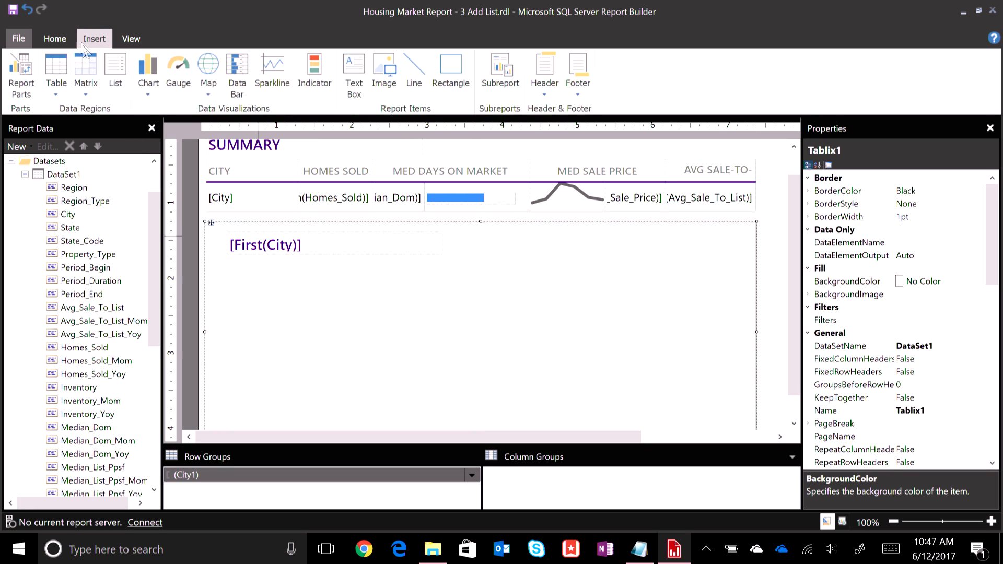
left_click(148, 88)
left_click(185, 124)
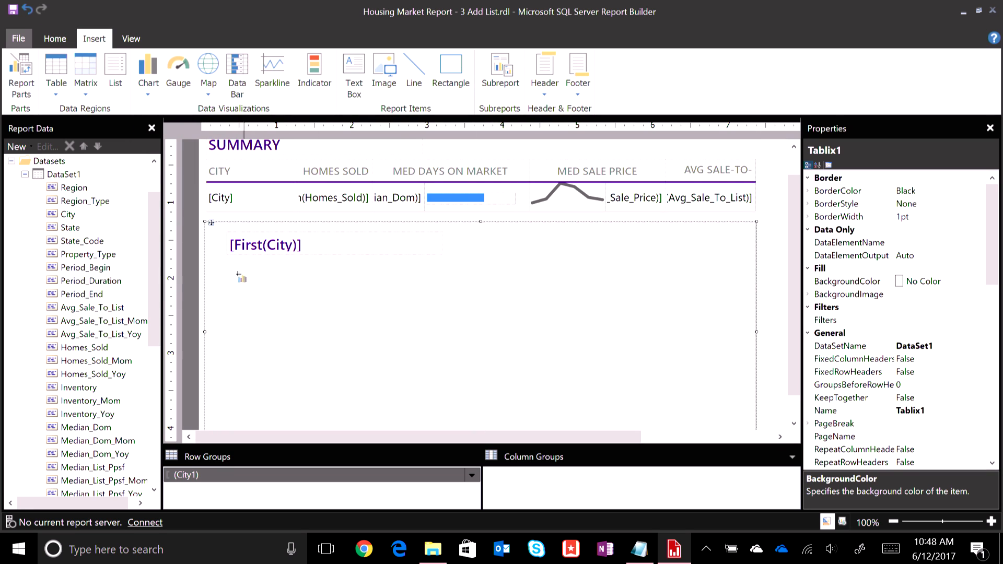
left_click_drag(226, 265, 711, 413)
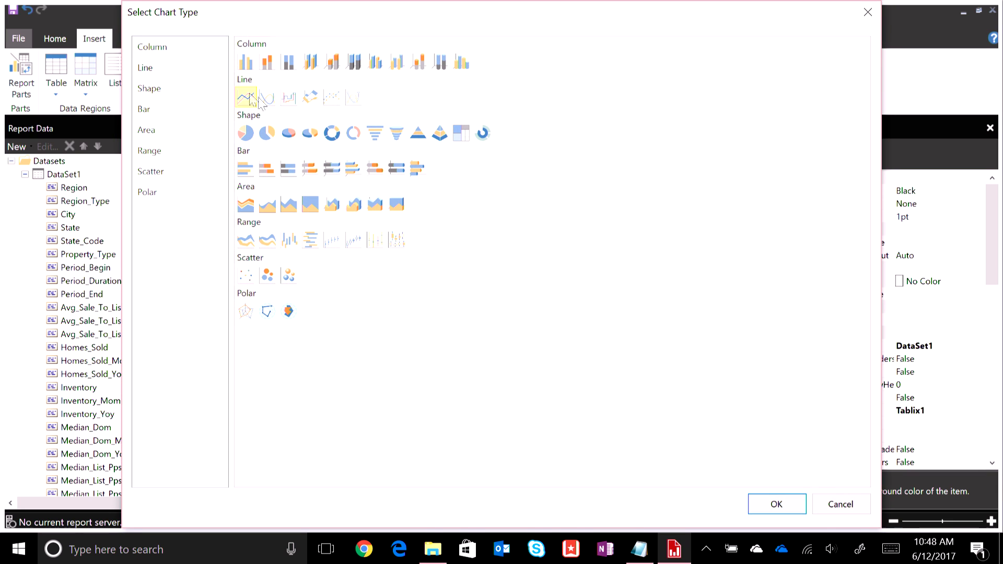
left_click(776, 505)
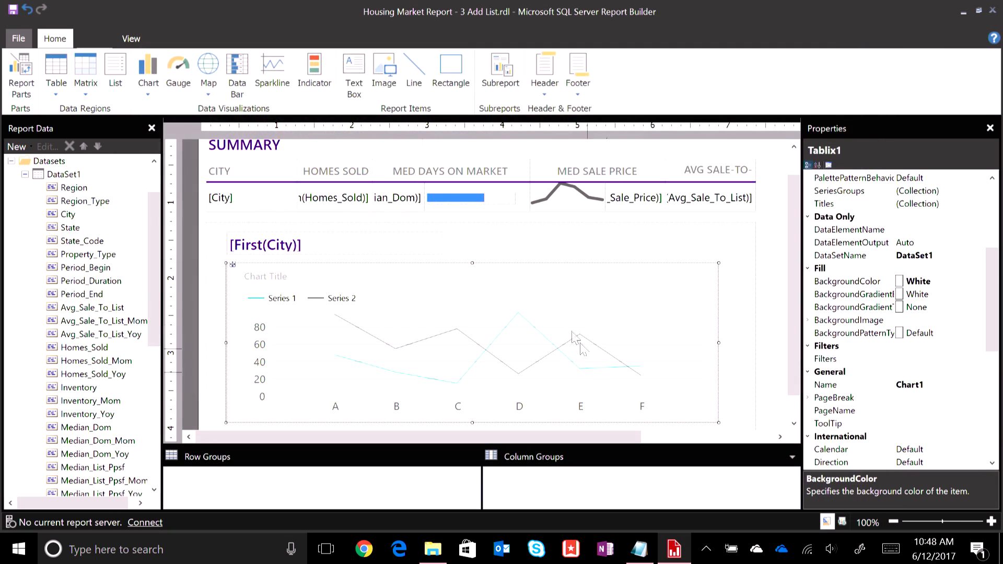
Set the category group of the line chart in the list to the Period_End field.
left_click(525, 318)
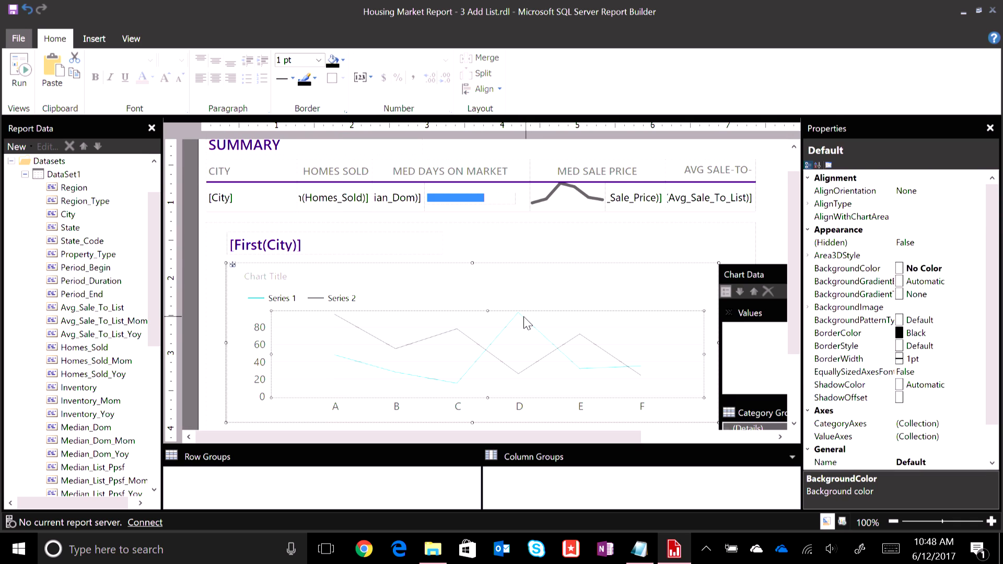
left_click_drag(627, 437, 728, 434)
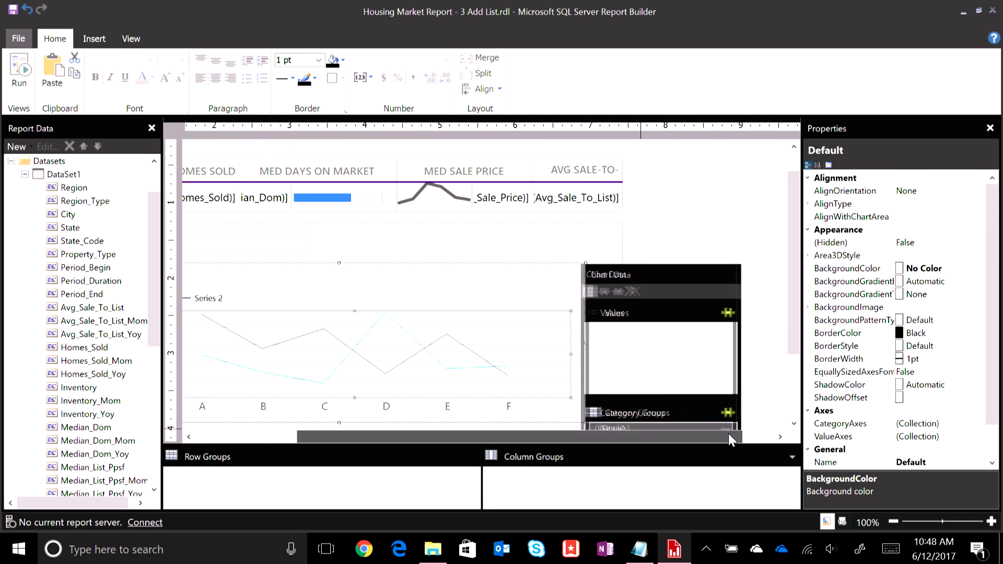
scroll(781, 372, "down", 3)
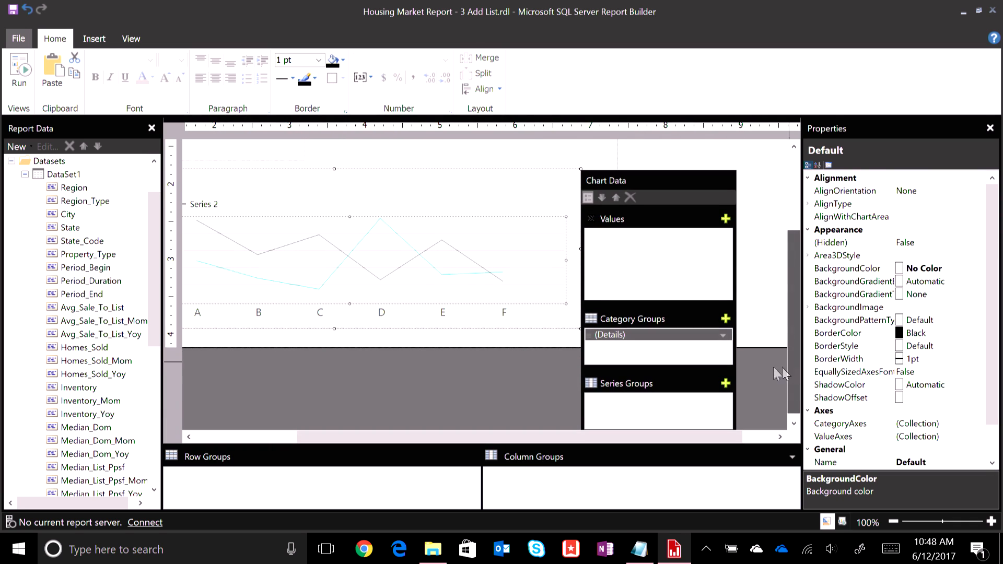
left_click(723, 336)
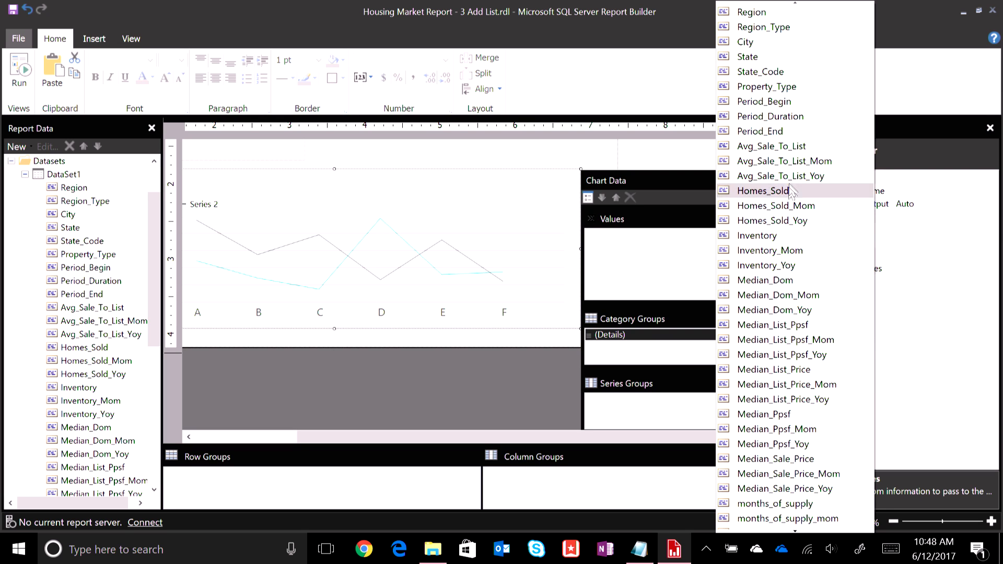
left_click(776, 131)
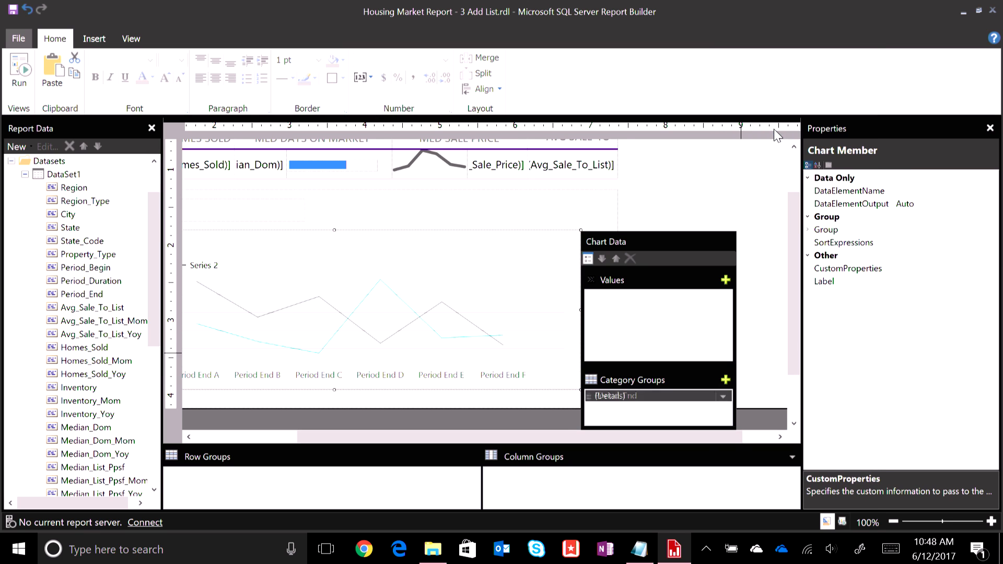
Add the Median_Sale_Price field to the line chart's values, keeping the Sum aggregate.
left_click(725, 281)
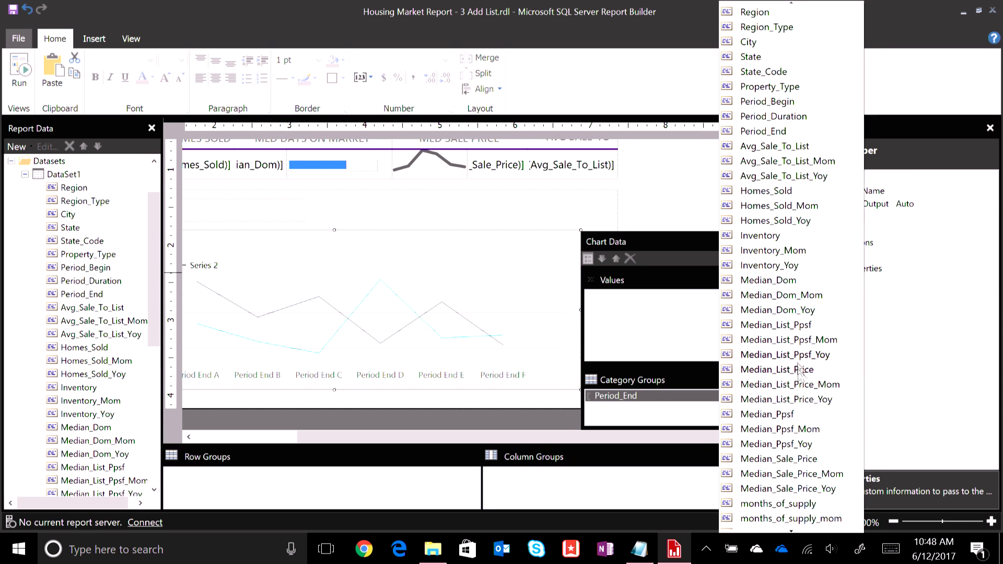
left_click(778, 459)
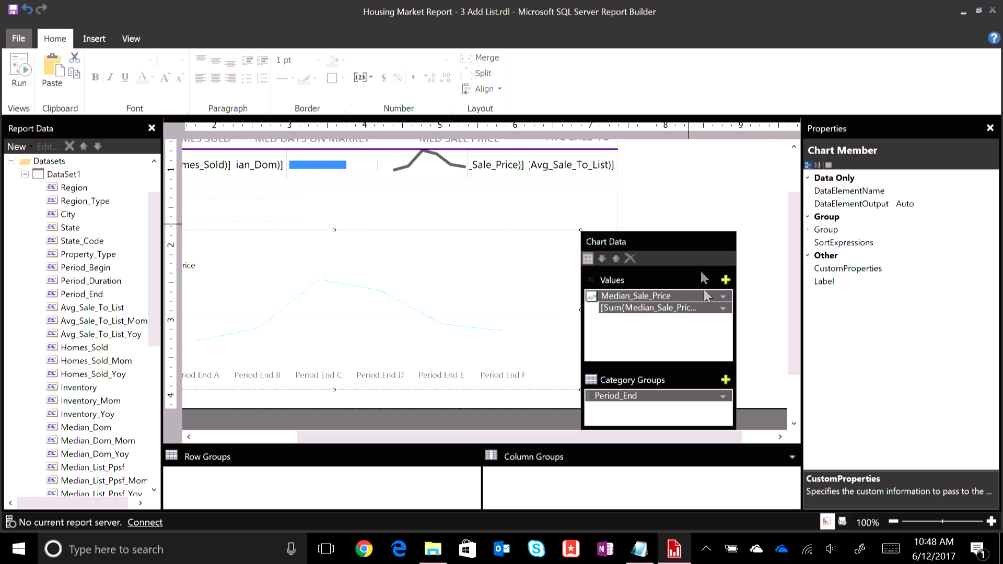
left_click(723, 308)
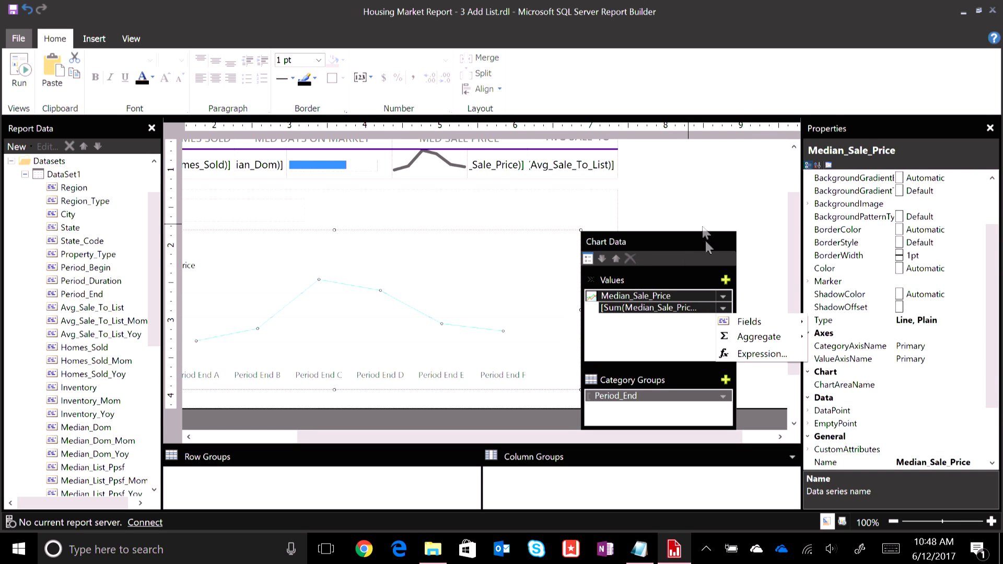
left_click(691, 193)
left_click_drag(644, 441, 543, 440)
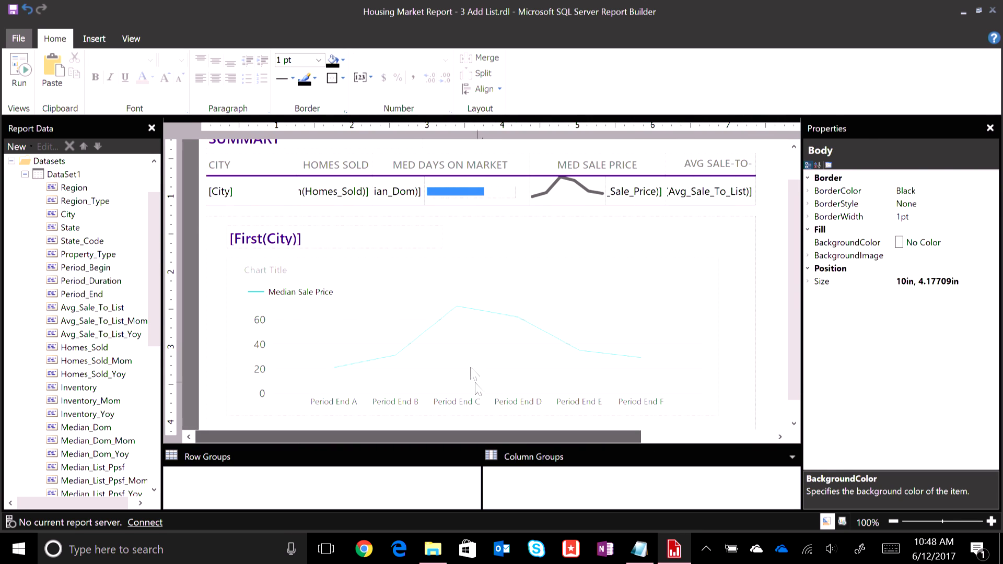
Set the border width of the chart's Median Sale Price line to 3pt.
left_click(481, 320)
left_click(483, 316)
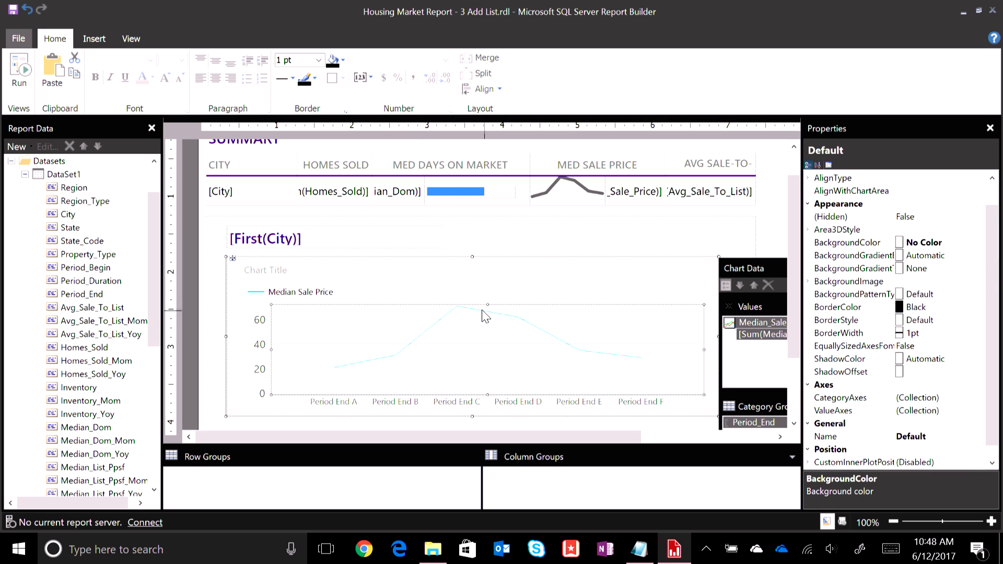
left_click(548, 332)
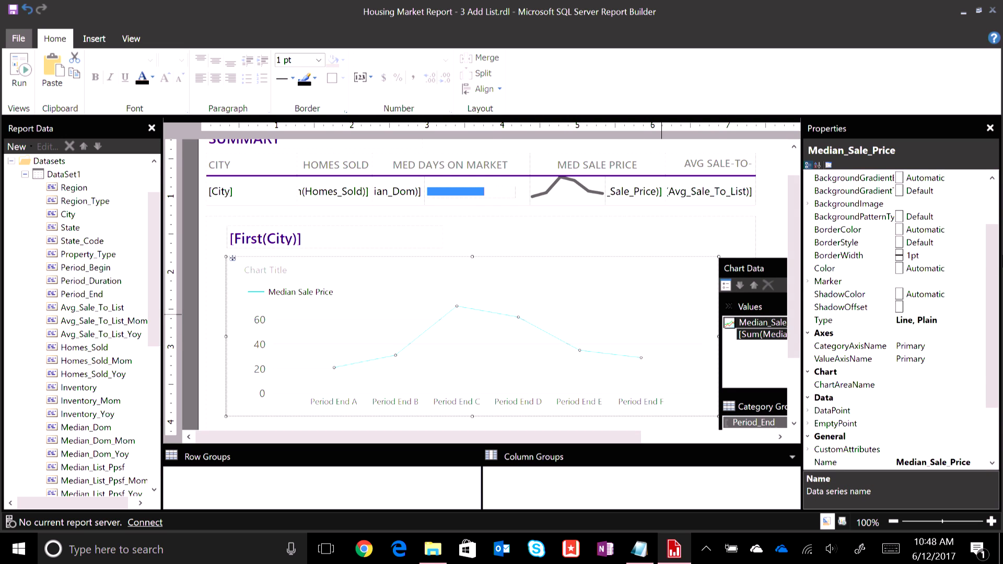
scroll(970, 269, "up", 1)
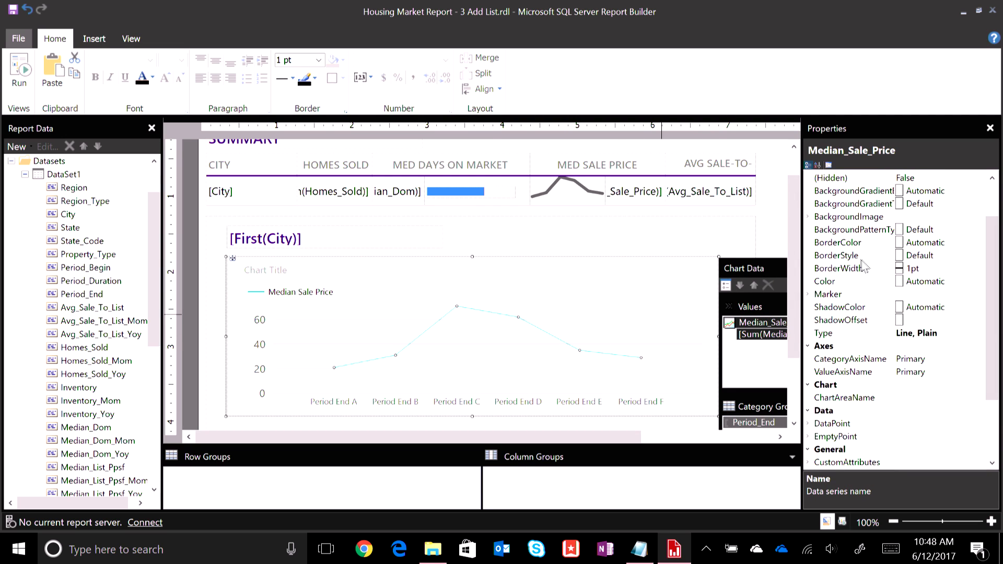
left_click(948, 266)
left_click(978, 268)
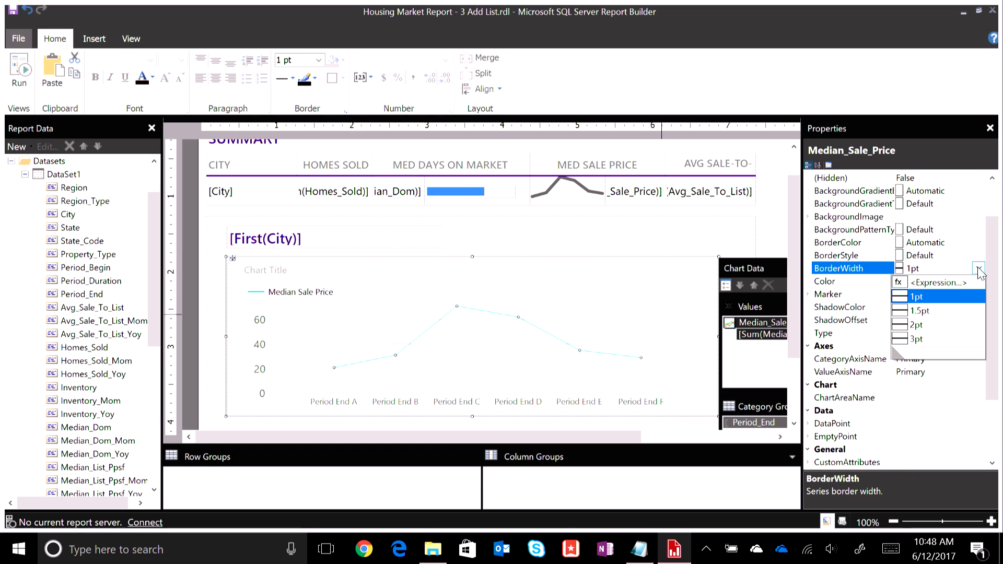
left_click(920, 339)
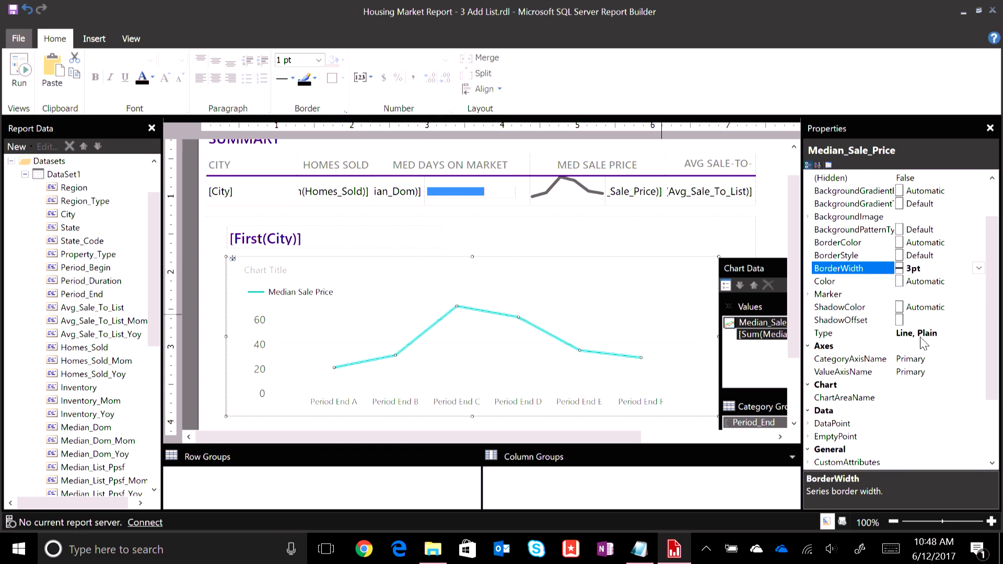
left_click(764, 222)
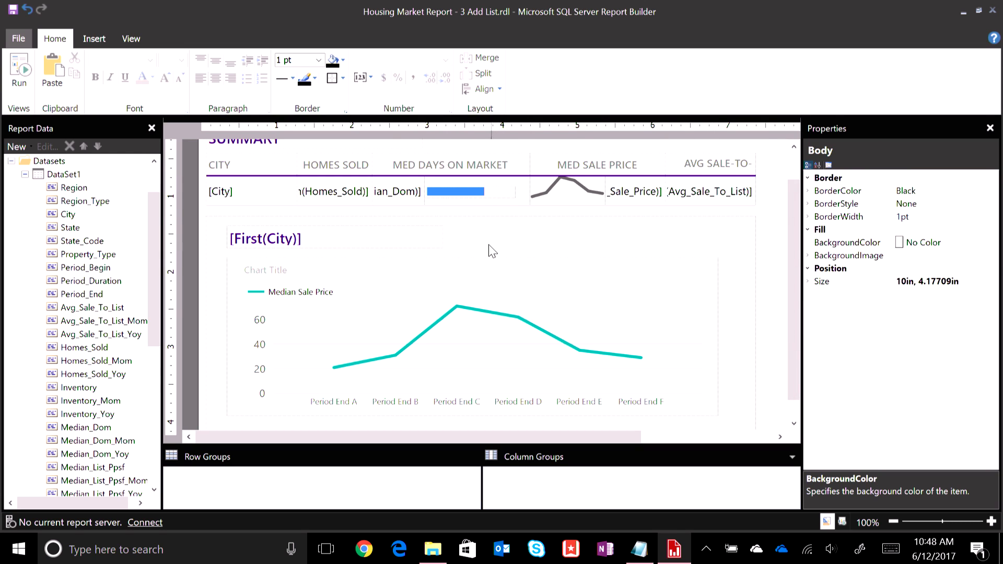
Run the report and review the city headings and line charts that follow the summary table.
left_click(21, 71)
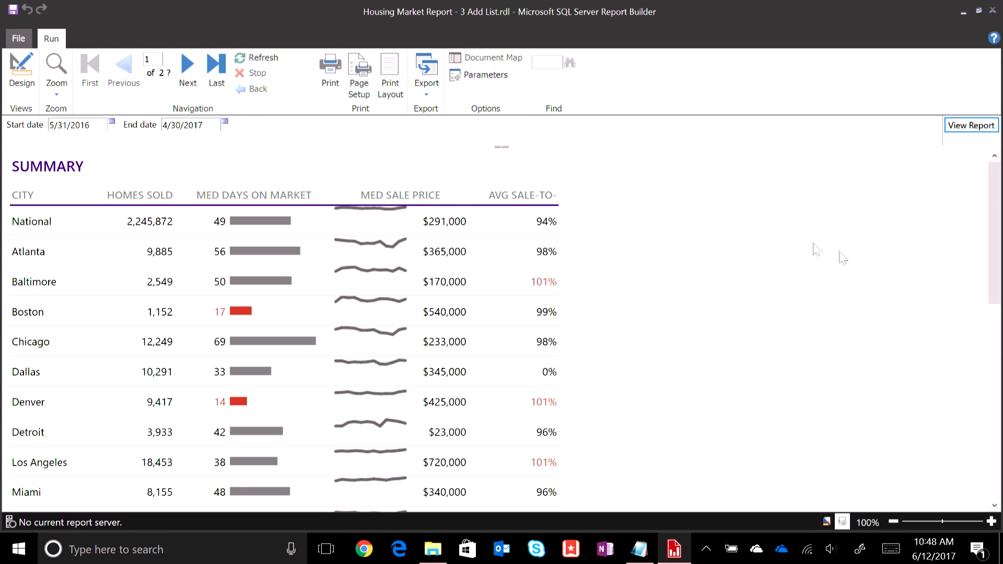
scroll(648, 265, "down", 1)
scroll(649, 282, "down", 15)
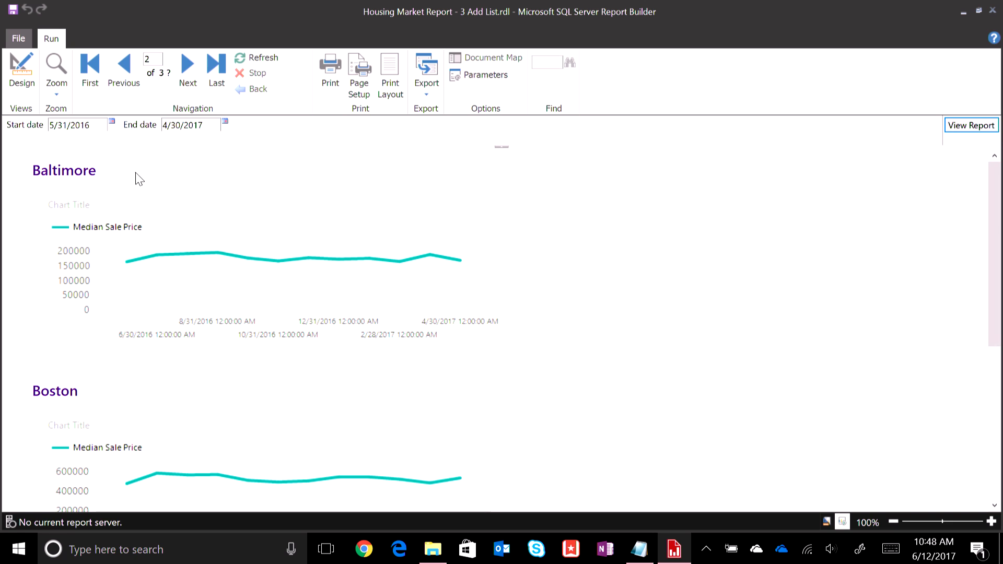
scroll(165, 389, "down", 3)
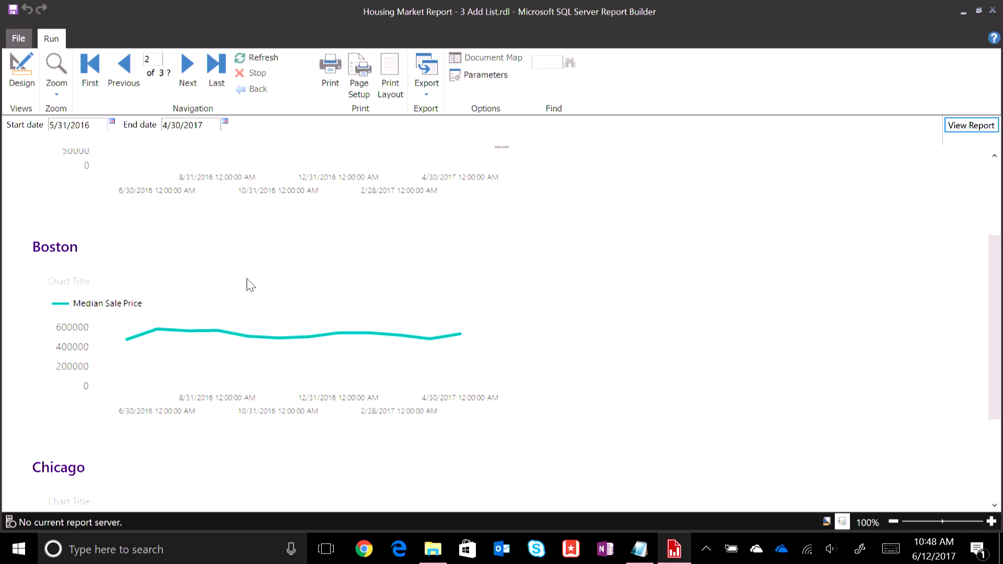
scroll(297, 312, "down", 2)
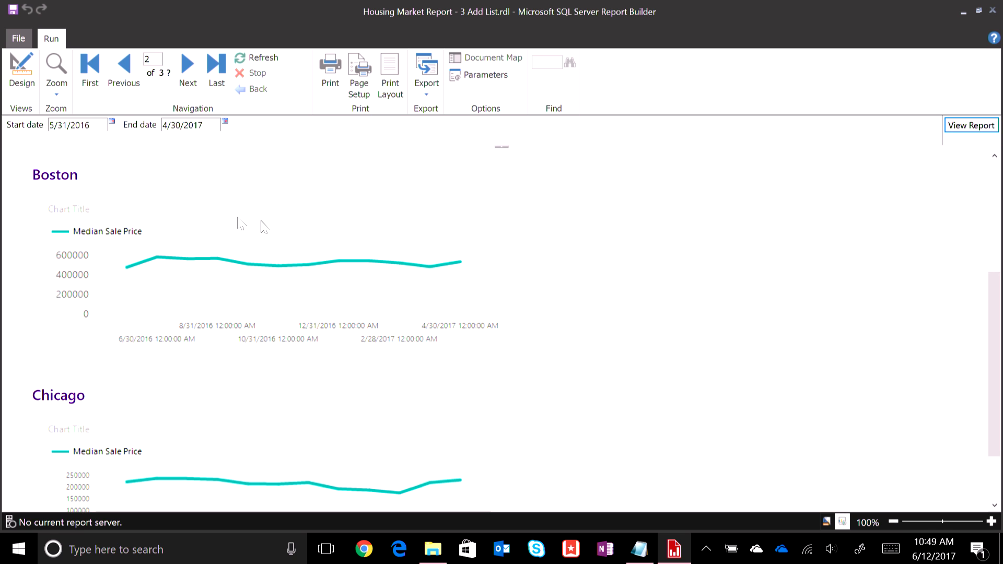
Close the report without saving and open Housing Market Report - 6 End.rdl maximized, without connecting to a report server.
left_click(993, 10)
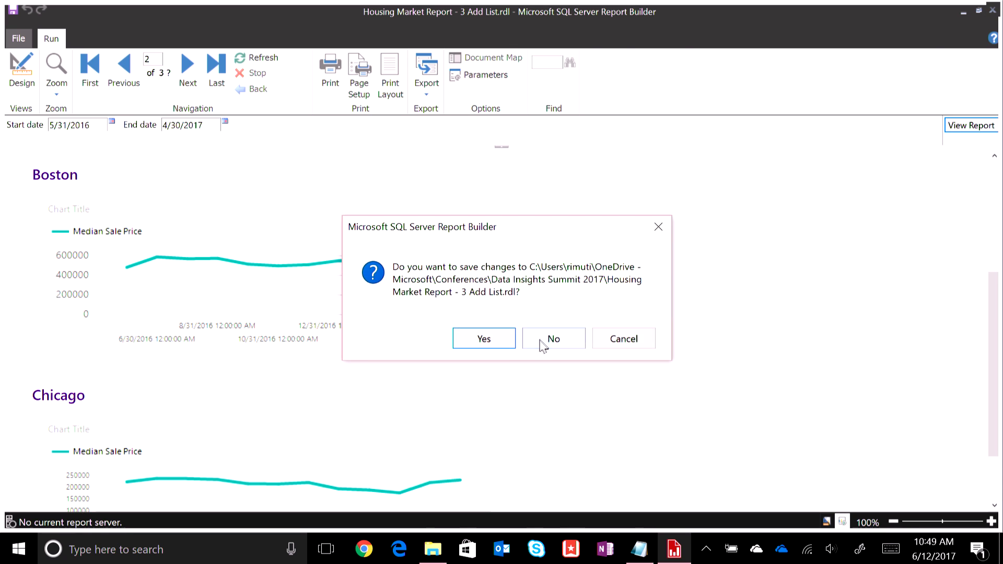
left_click(543, 339)
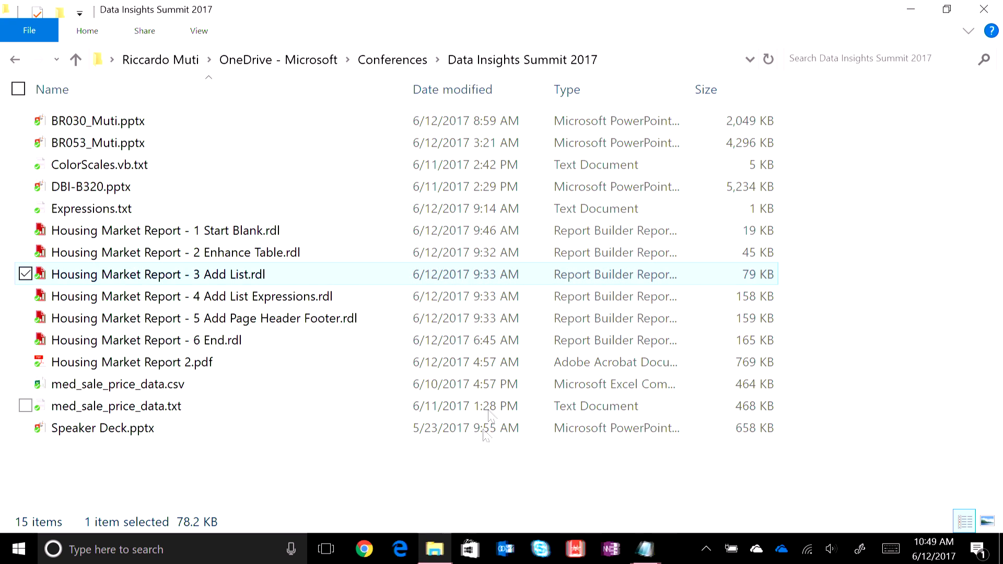
left_click(217, 344)
double_click(211, 345)
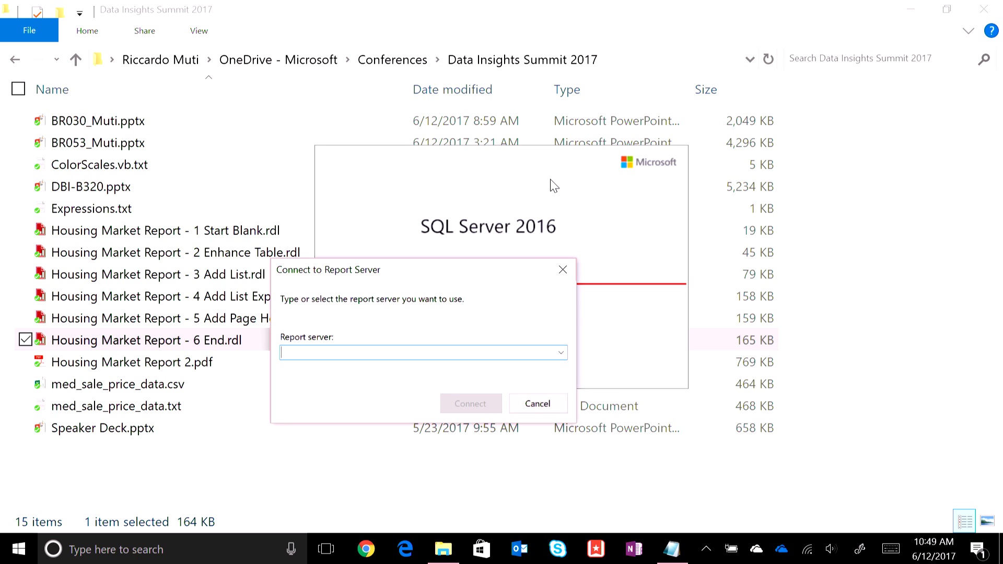
left_click(537, 405)
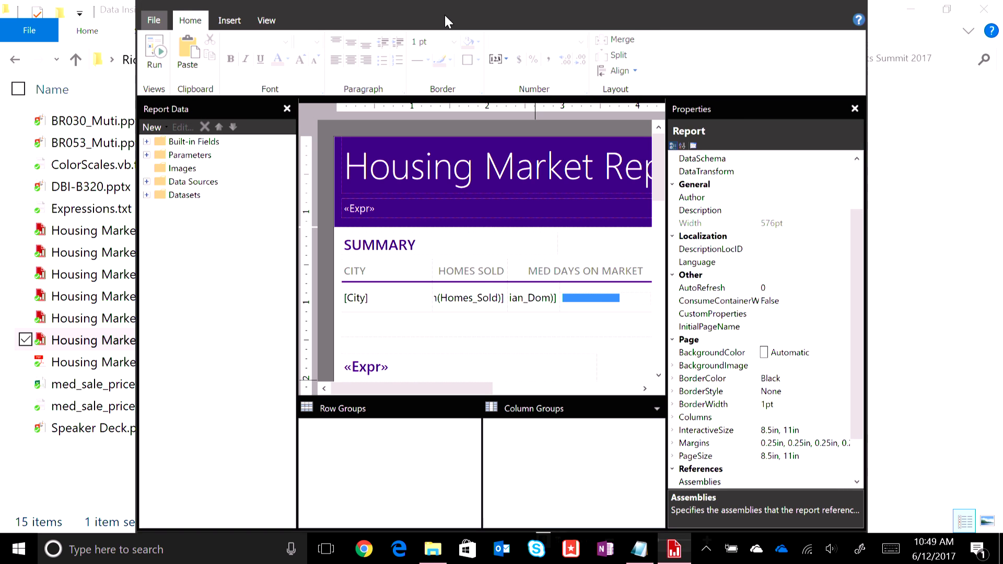
key("super+Left")
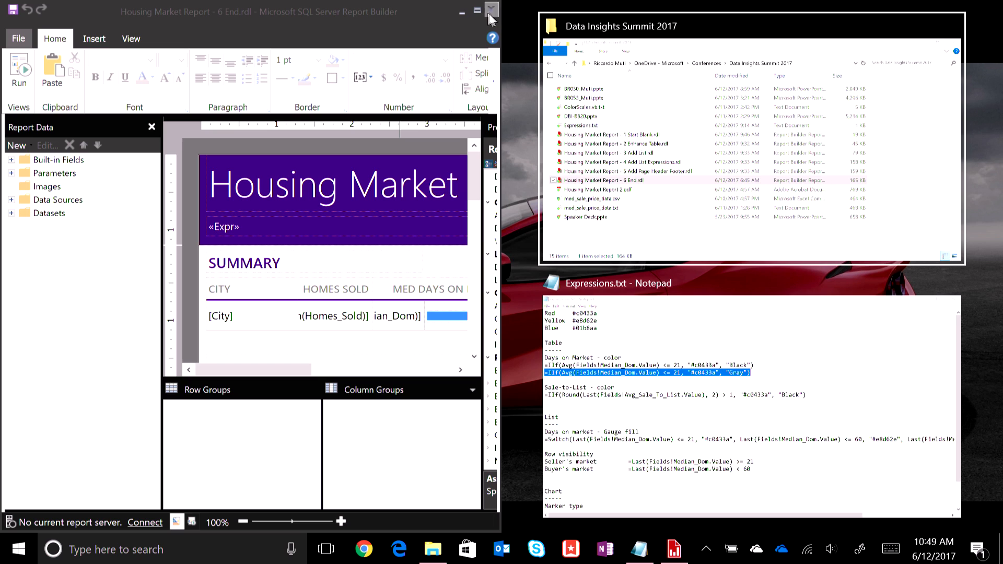
left_click(477, 11)
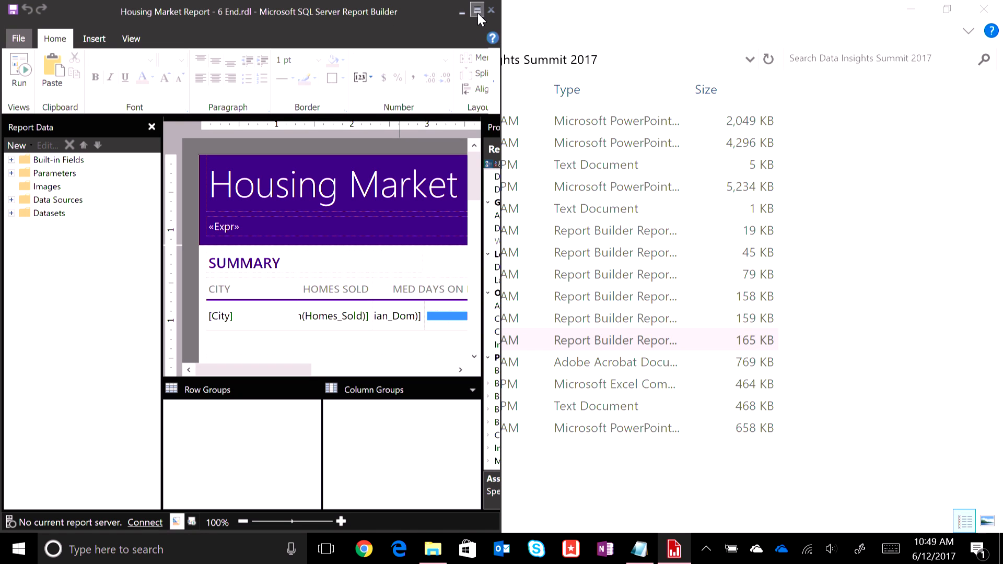
left_click(478, 11)
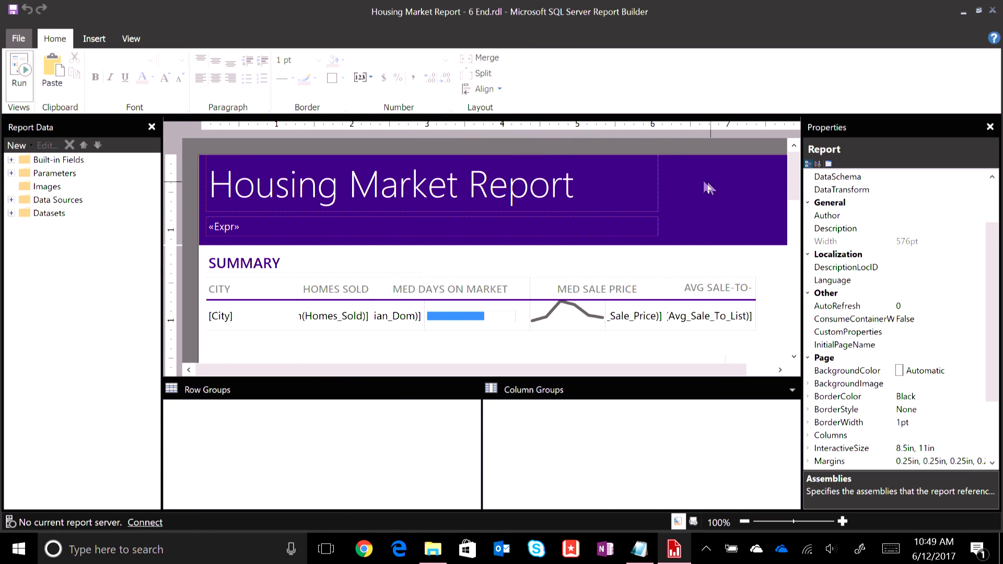
Examine the page header's options and the expression text box under the Housing Market Report title.
left_click(99, 39)
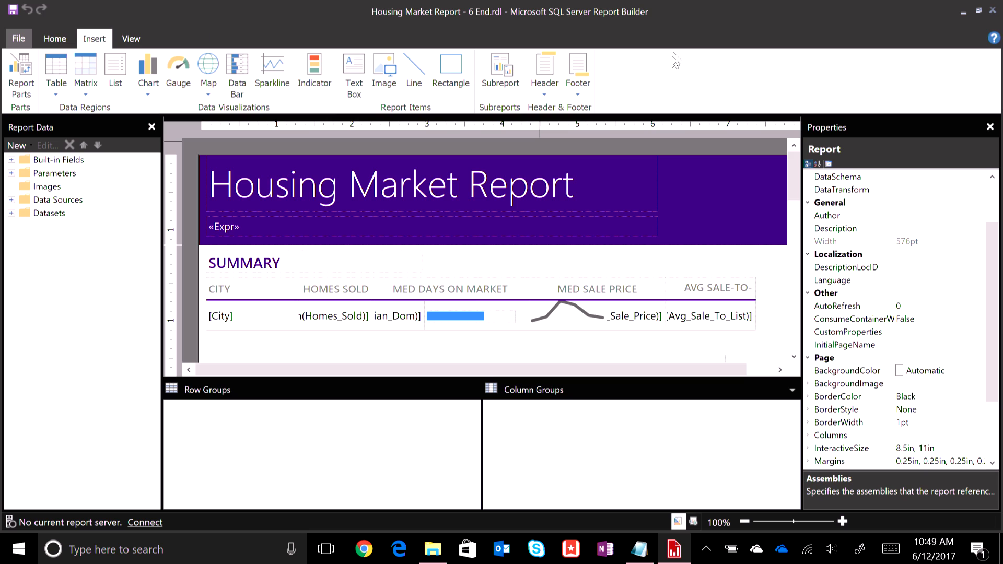
left_click(544, 78)
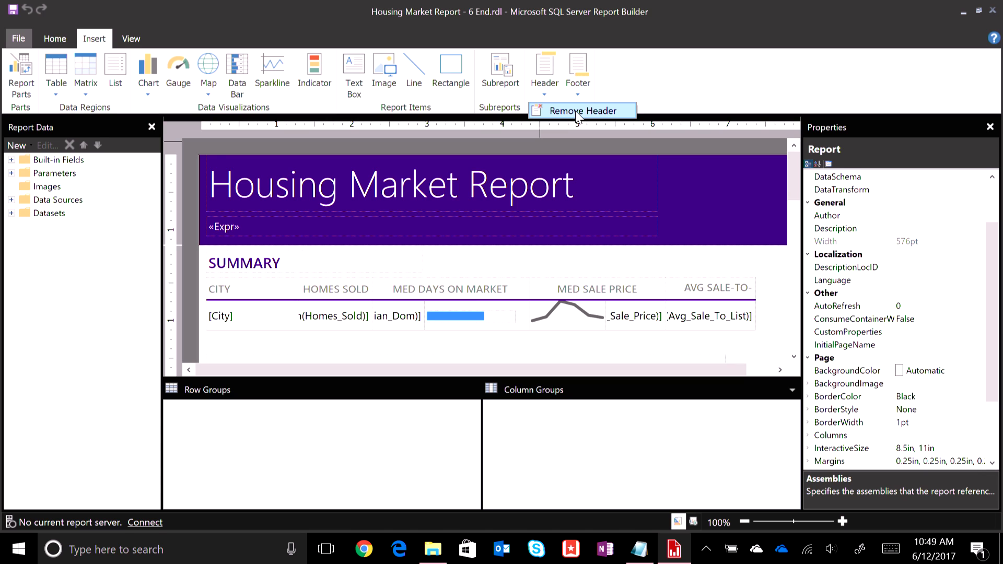
left_click(189, 178)
left_click(277, 234)
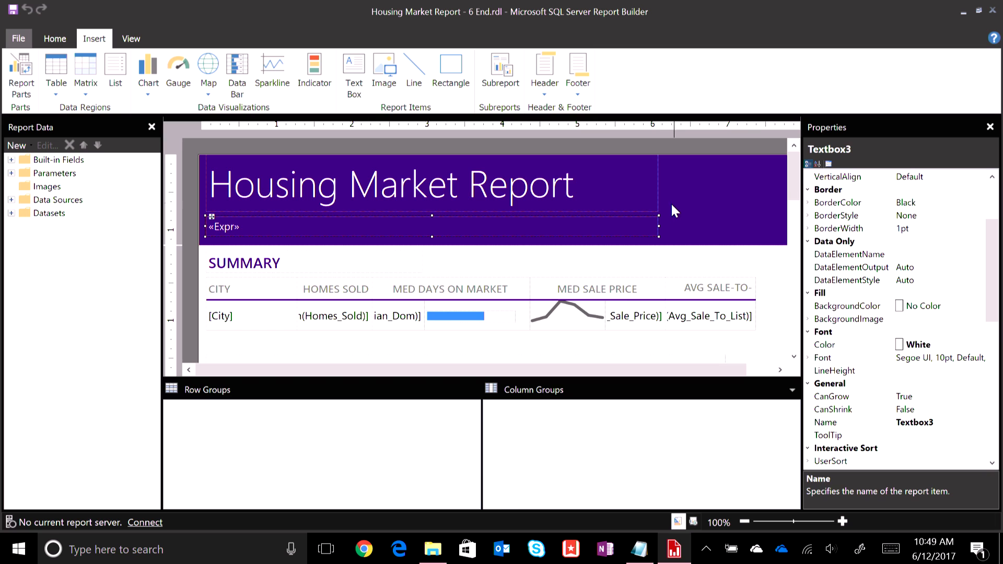
Examine the list's city heading expression and the cells of the metrics table beneath it.
left_click_drag(792, 166, 794, 209)
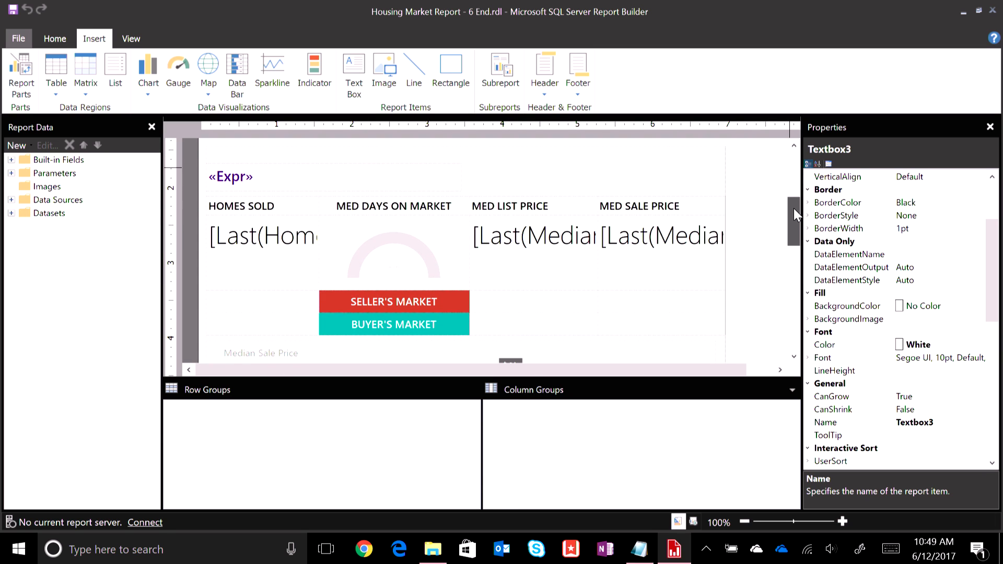
left_click(266, 157)
left_click(277, 188)
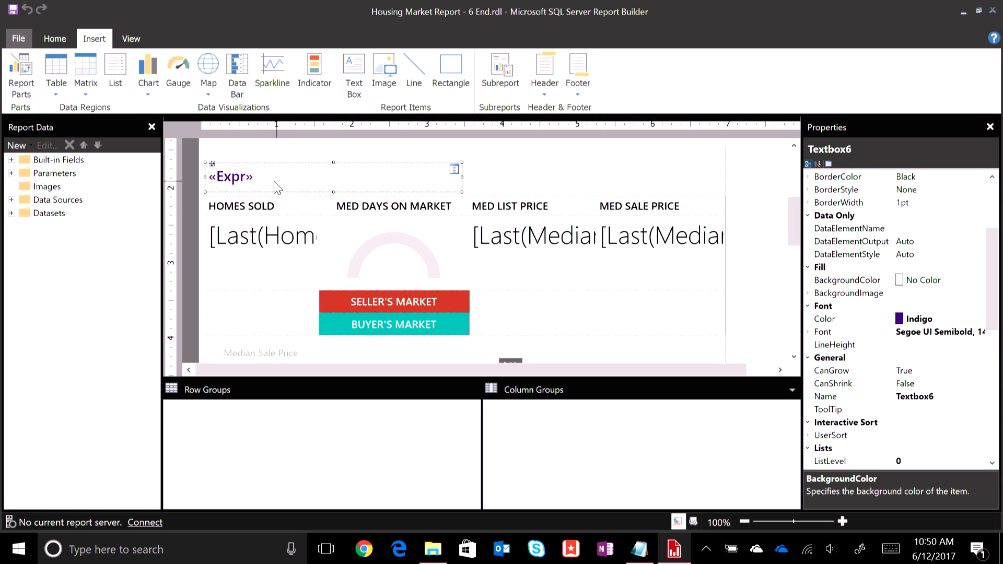
left_click(280, 273)
left_click(478, 270)
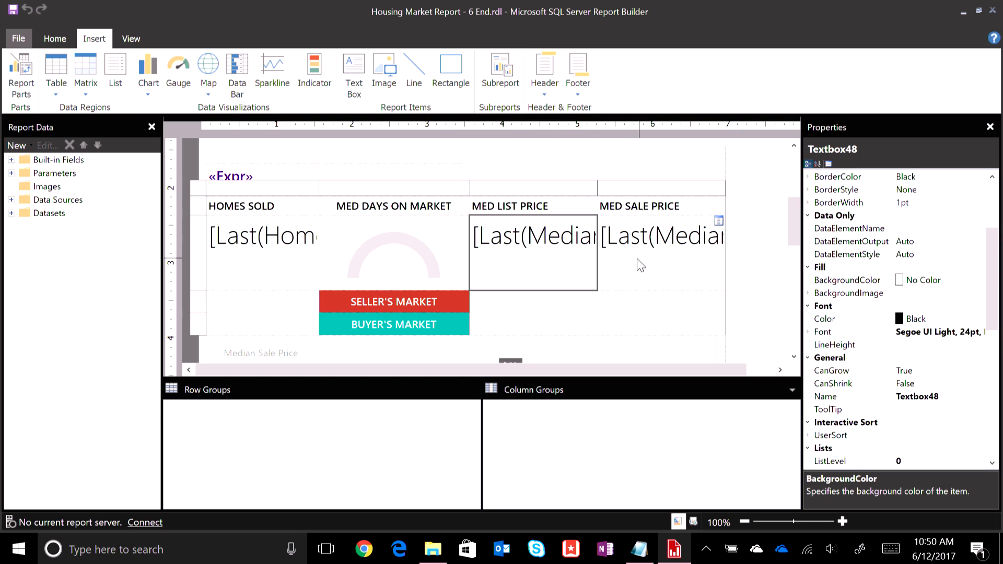
Examine the days-on-market gauge's radial pointer properties and its fill color expression, leaving them unchanged.
left_click(400, 250)
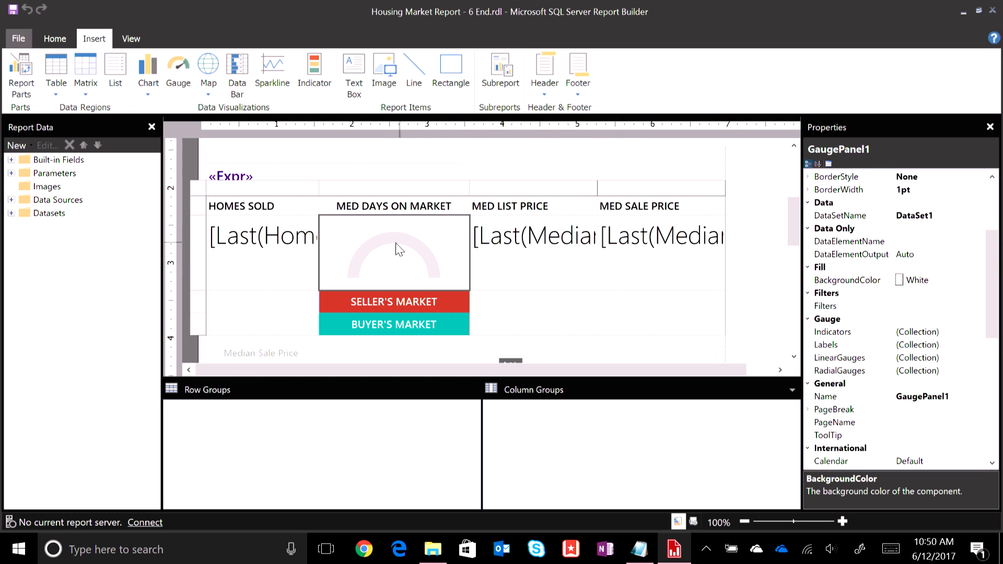
left_click(359, 266)
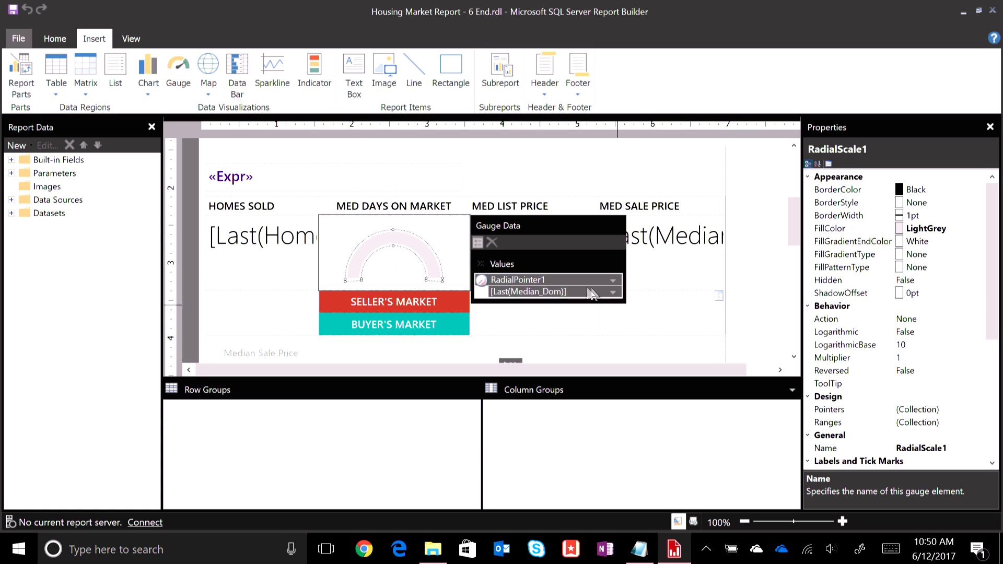
left_click(538, 279)
right_click(497, 279)
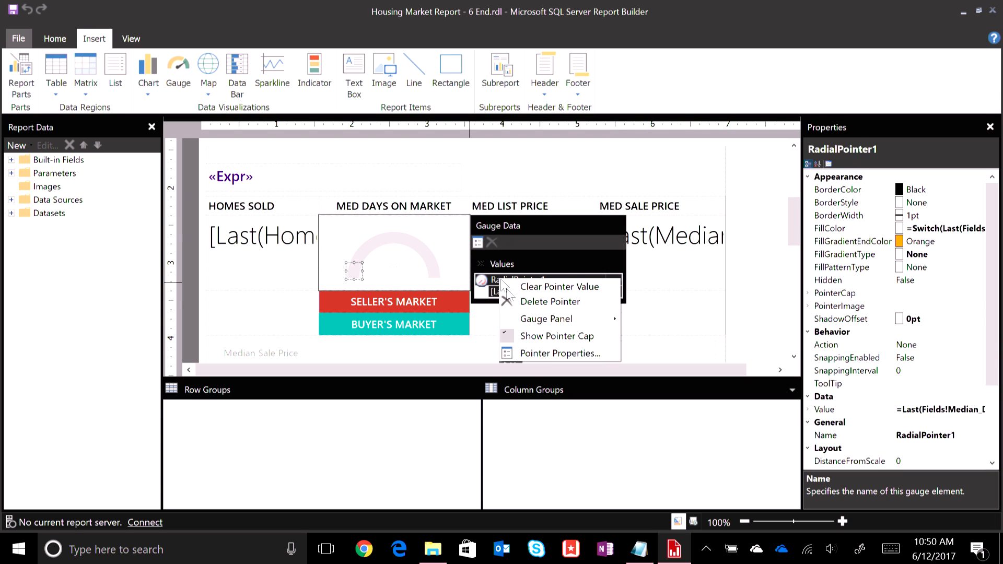
left_click(546, 353)
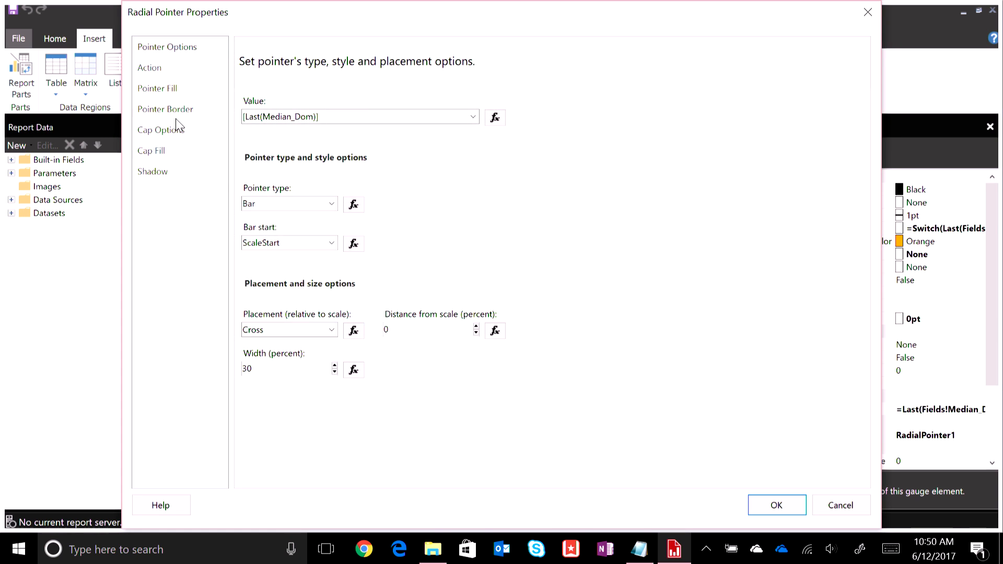
left_click(175, 90)
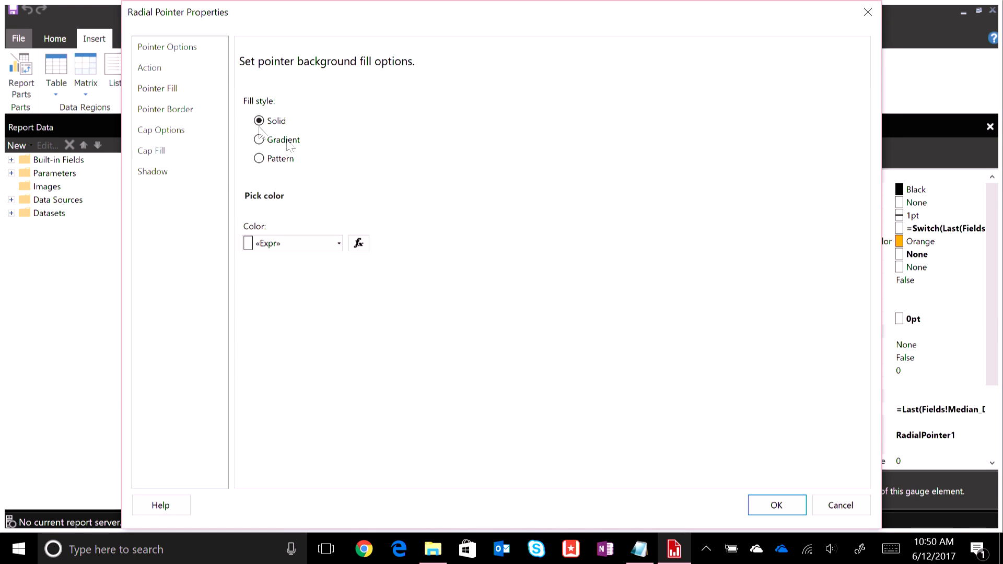
left_click(359, 243)
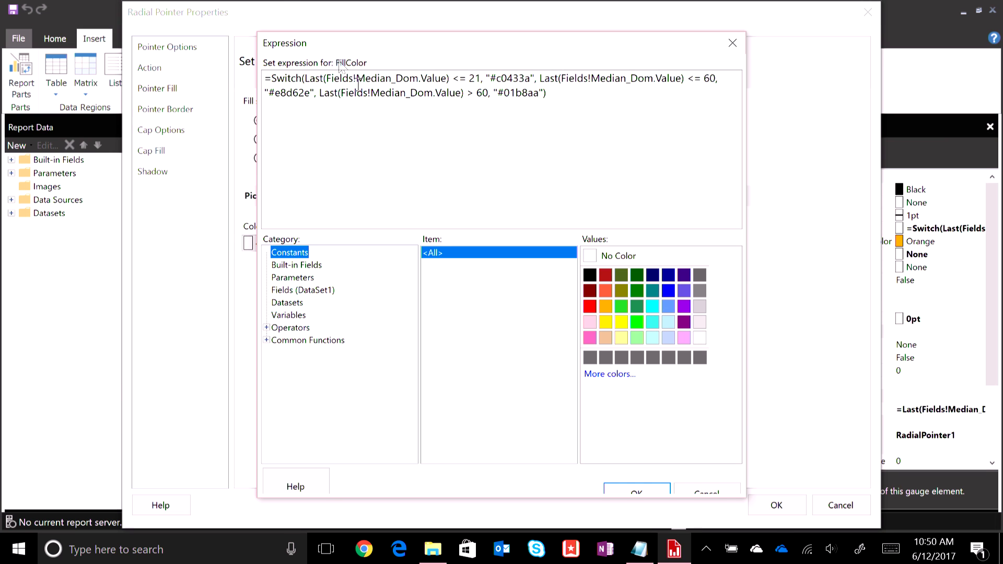
left_click(723, 494)
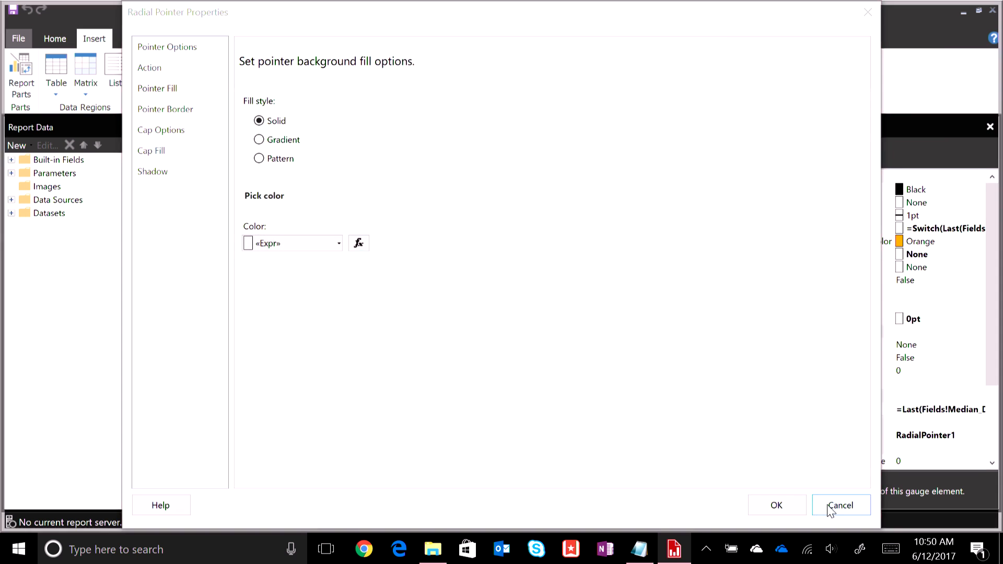
left_click(839, 505)
Examine the SELLER'S MARKET and BUYER'S MARKET cells beneath the gauge and the row visibility option for the seller's row.
scroll(788, 202, "down", 1)
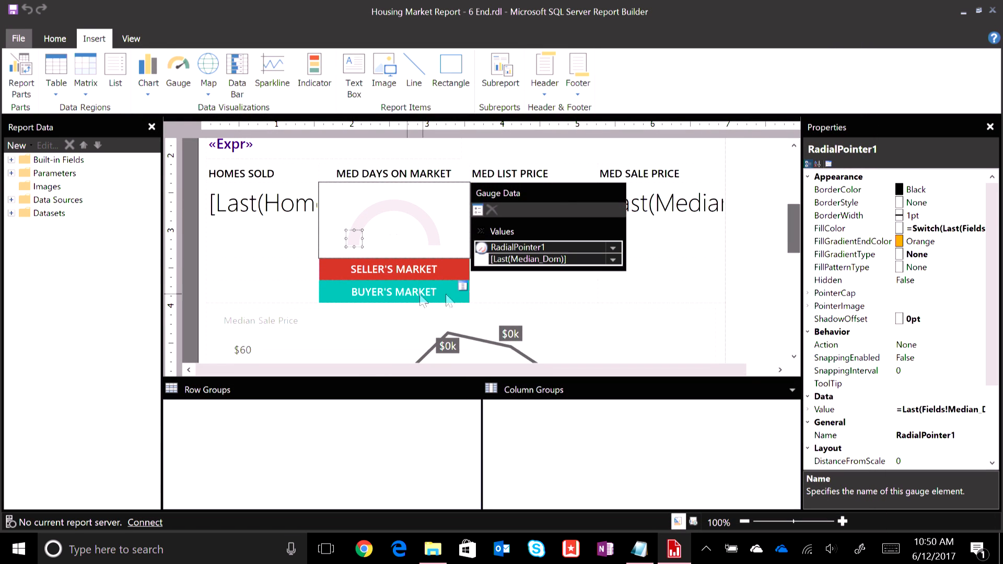
left_click(453, 270)
left_click(449, 293)
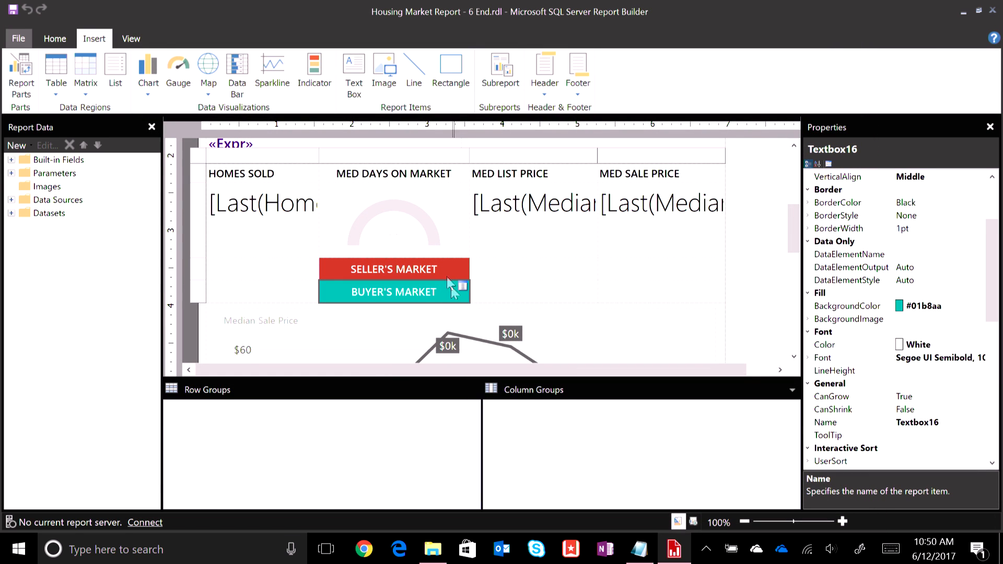
left_click(440, 270)
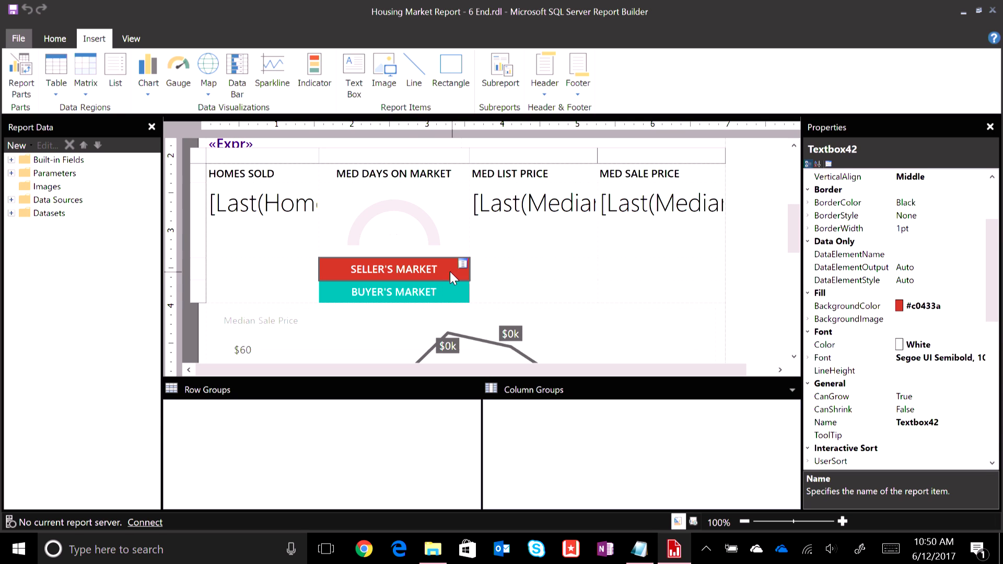
right_click(199, 274)
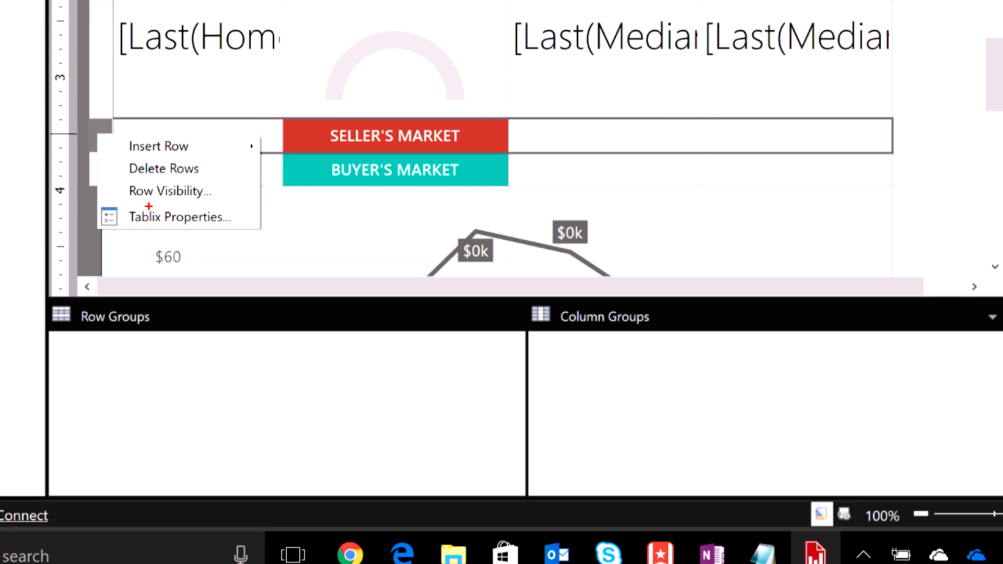
left_click_drag(127, 202, 215, 198)
key("Escape")
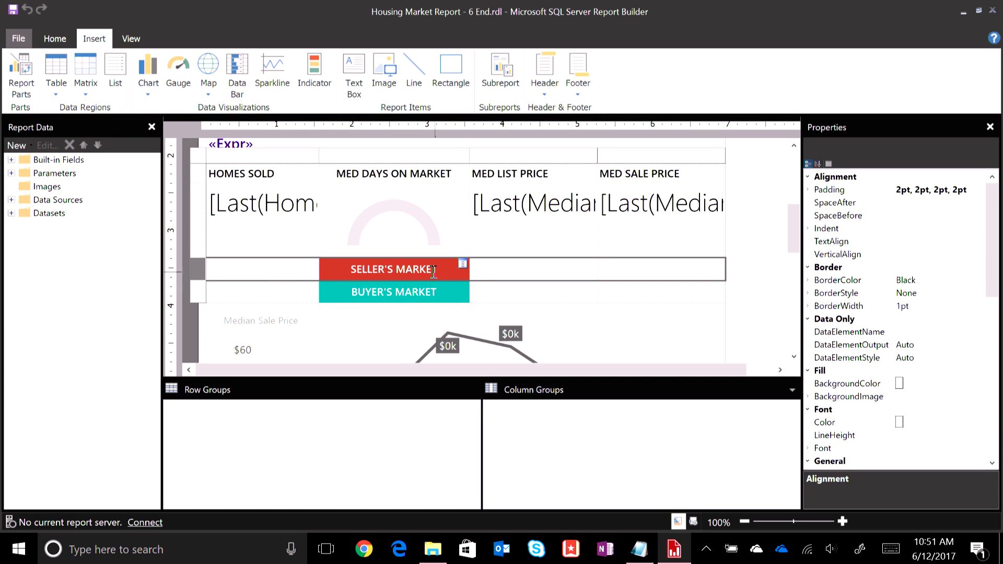
right_click(201, 272)
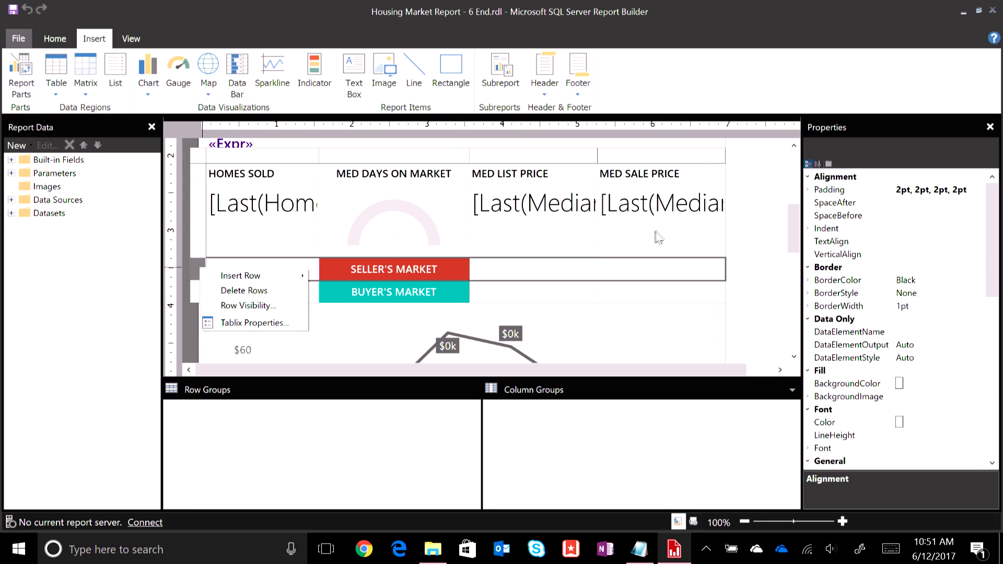
left_click(743, 225)
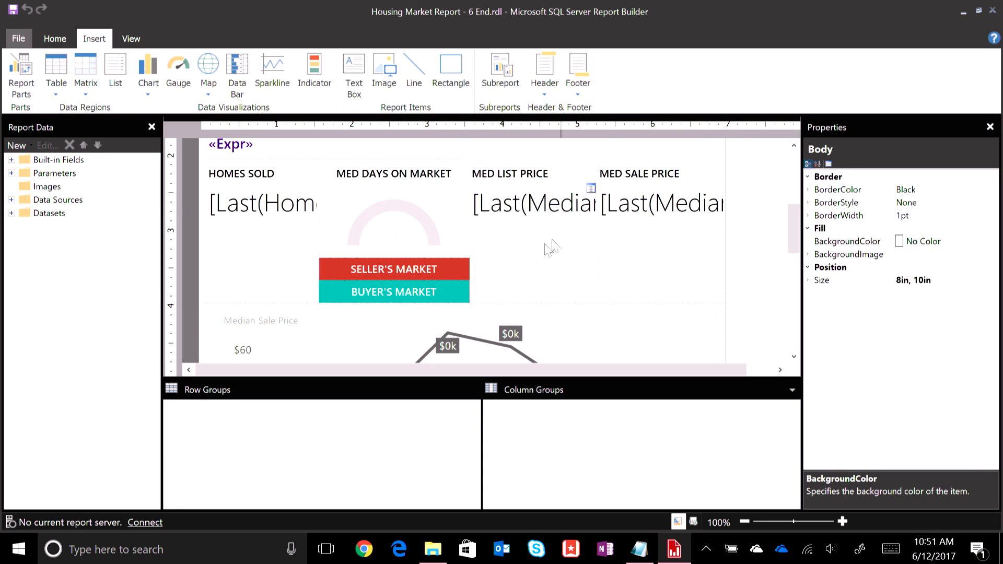
left_click(457, 270)
left_click(441, 292)
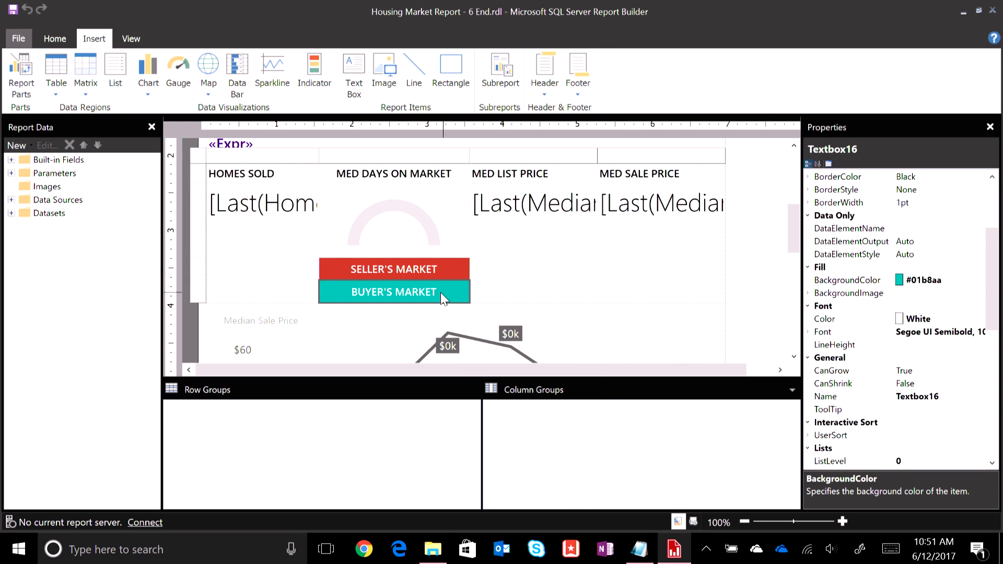
Examine the page footer's execution time text and its overall page number and total pages placeholders.
left_click_drag(793, 227, 773, 335)
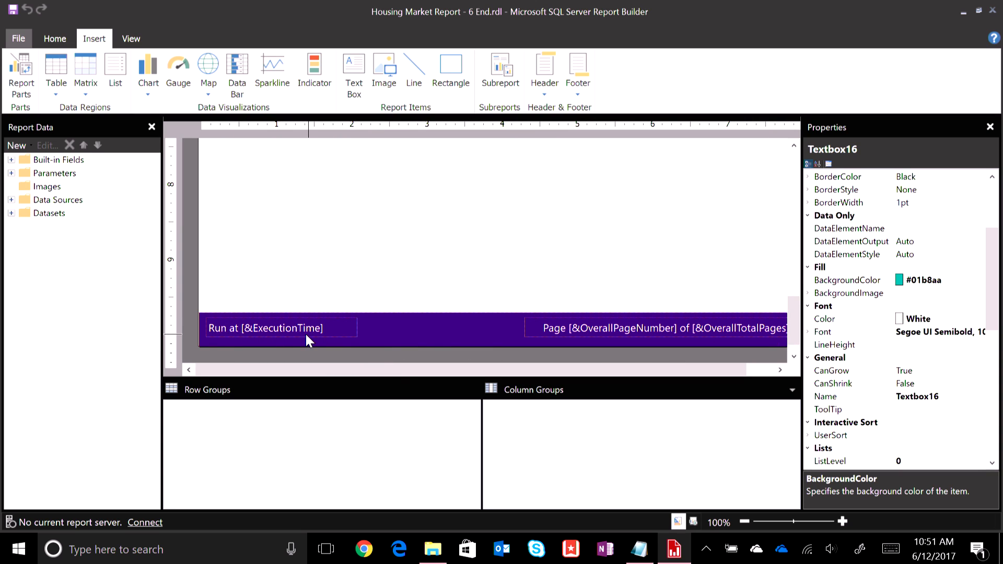
left_click_drag(391, 371, 430, 365)
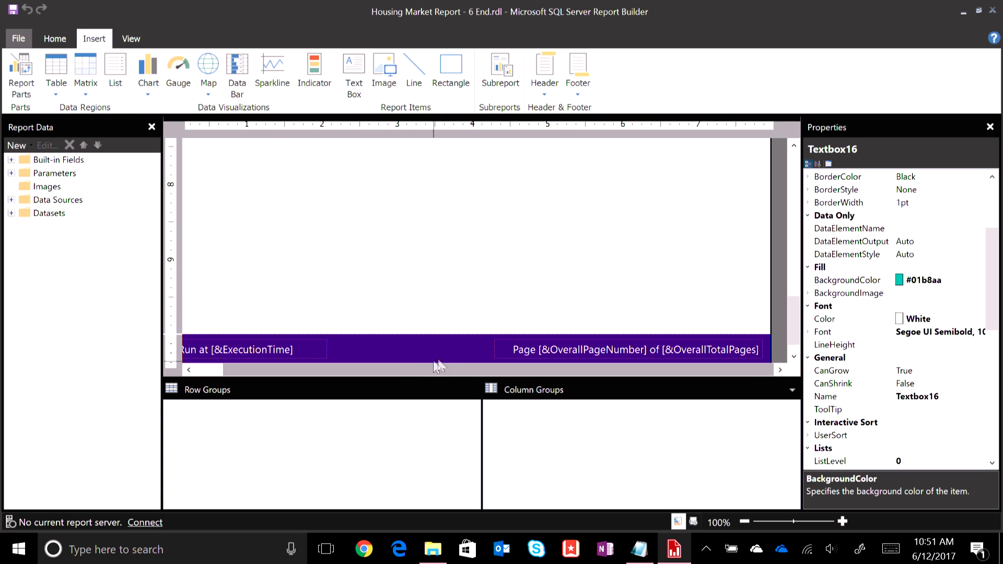
left_click(503, 355)
left_click(580, 349)
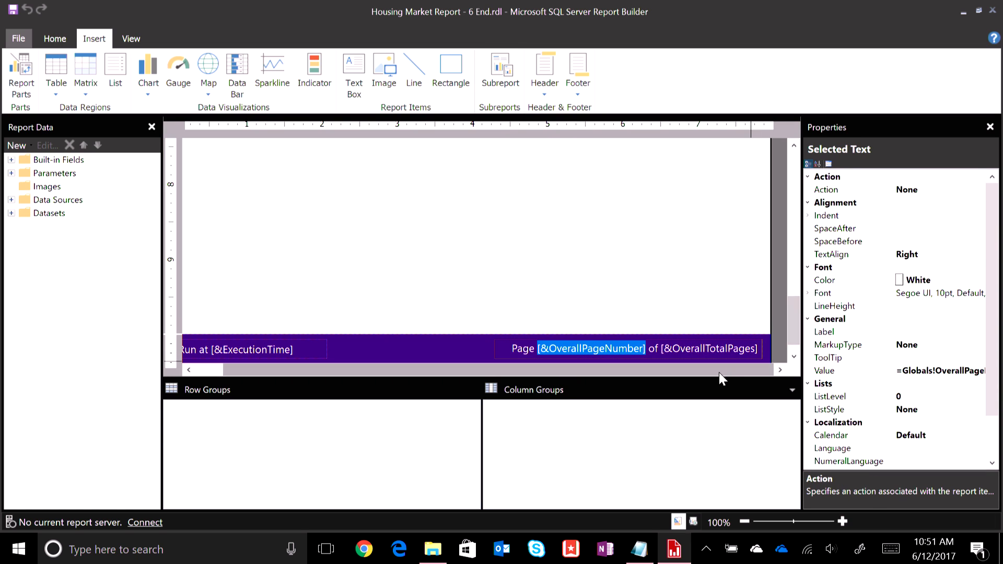
left_click_drag(721, 371, 623, 366)
Examine the report's PageSize and Margins properties and the size of the report body.
left_click(195, 258)
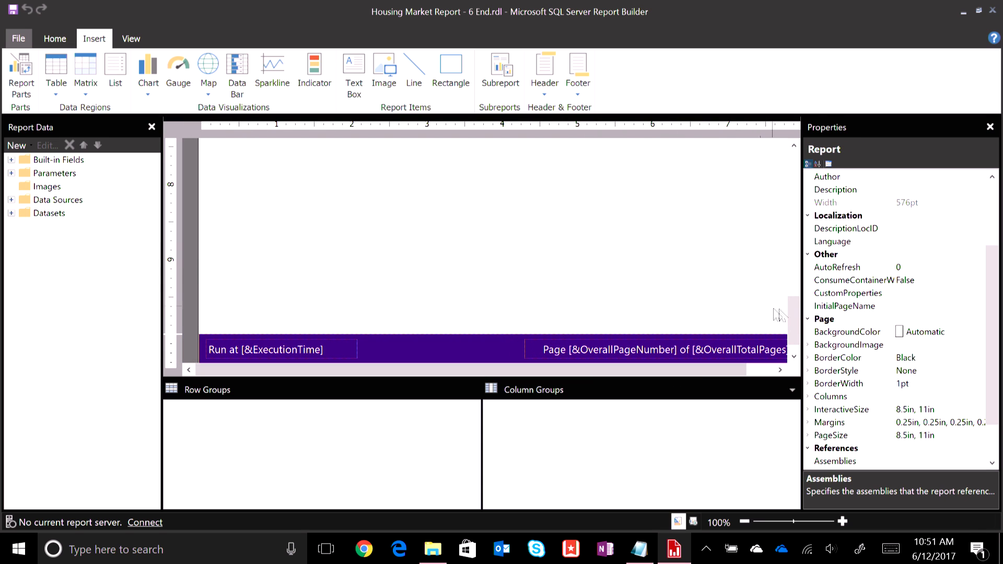
left_click_drag(797, 316, 800, 237)
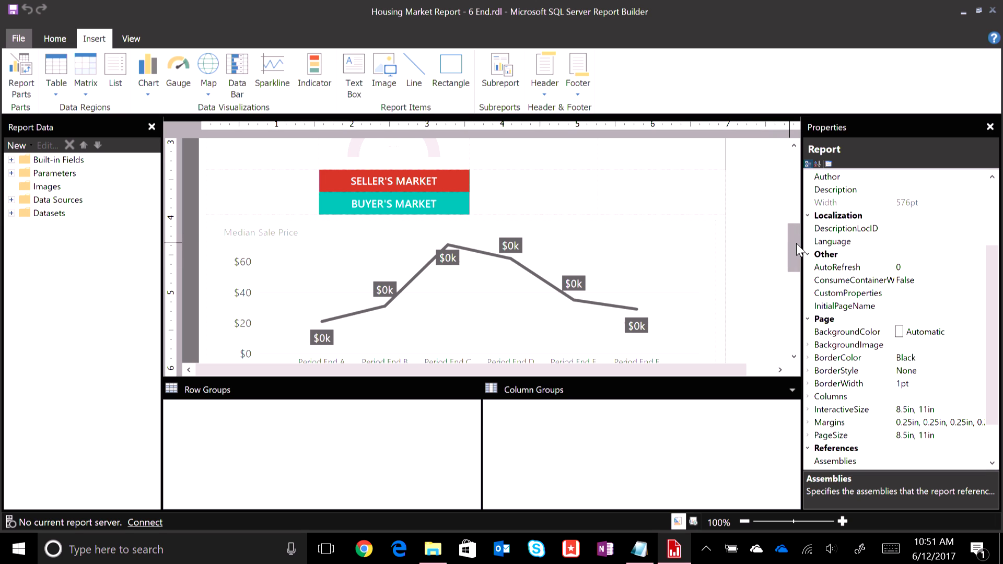
left_click_drag(796, 243, 805, 157)
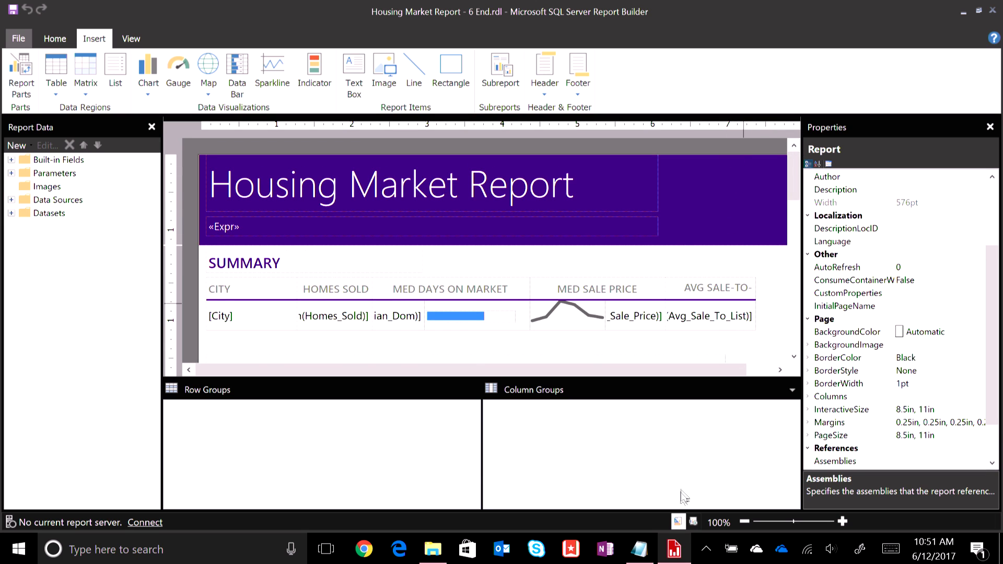
scroll(941, 360, "down", 2)
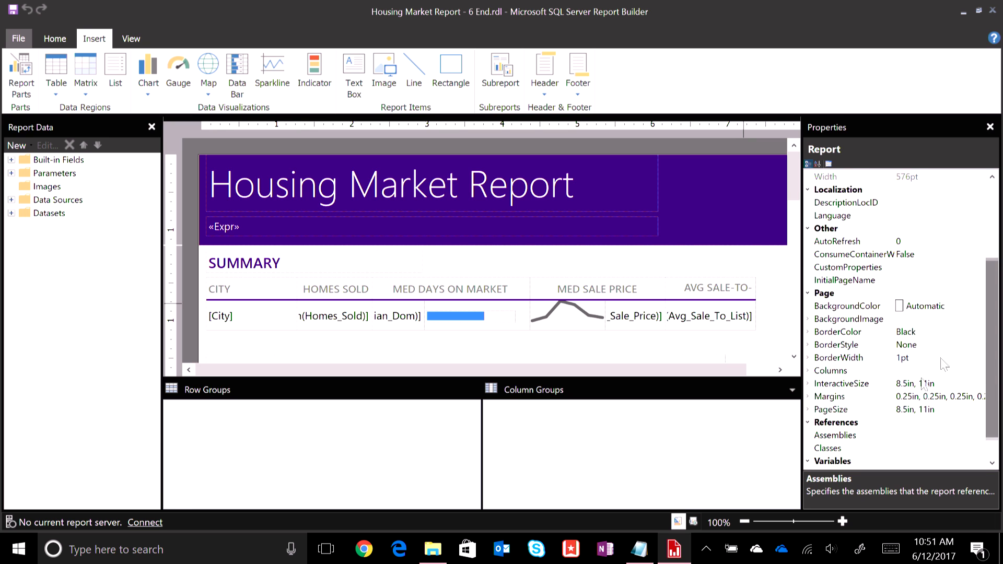
left_click(944, 409)
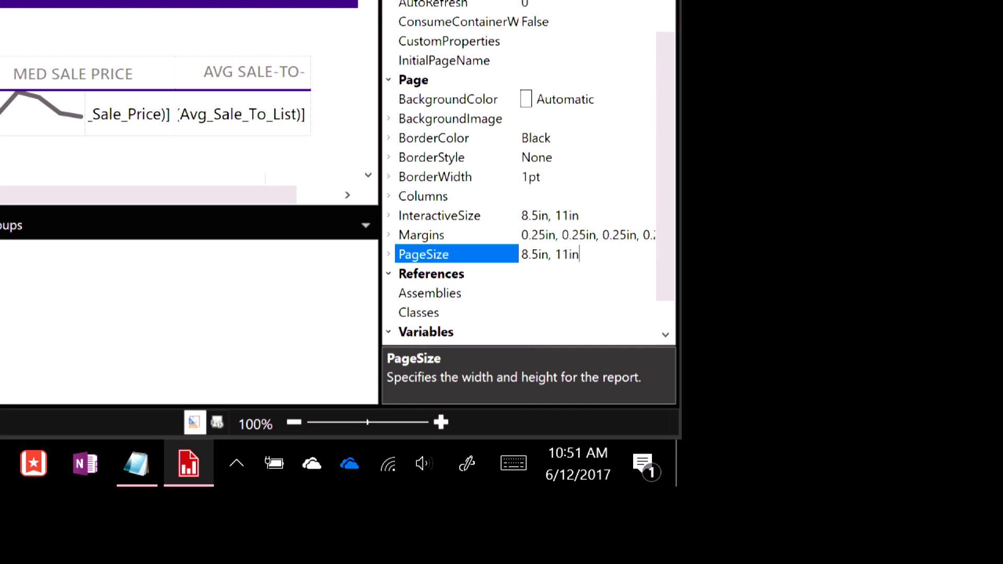
left_click_drag(518, 265, 602, 256)
left_click_drag(508, 242, 655, 242)
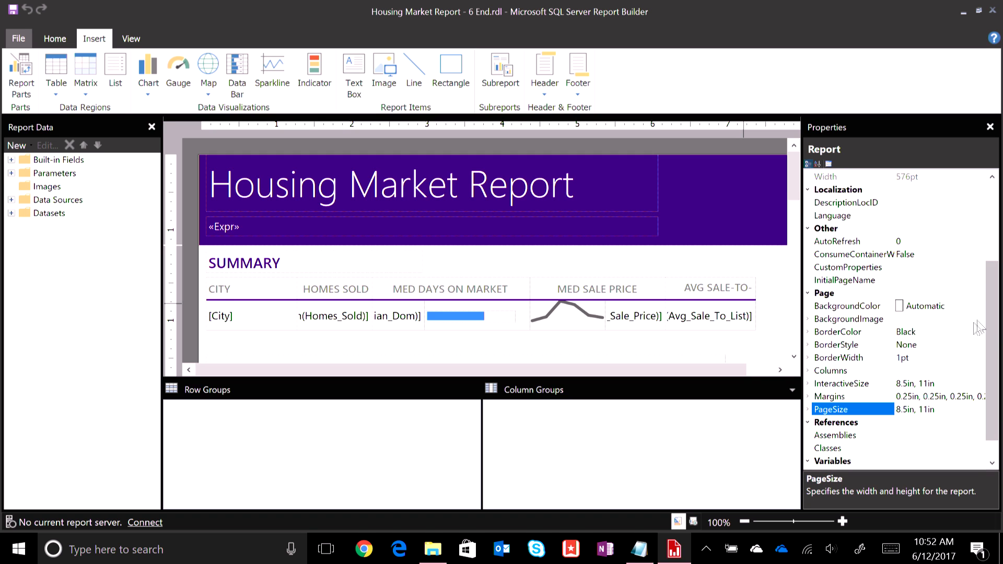
left_click(570, 205)
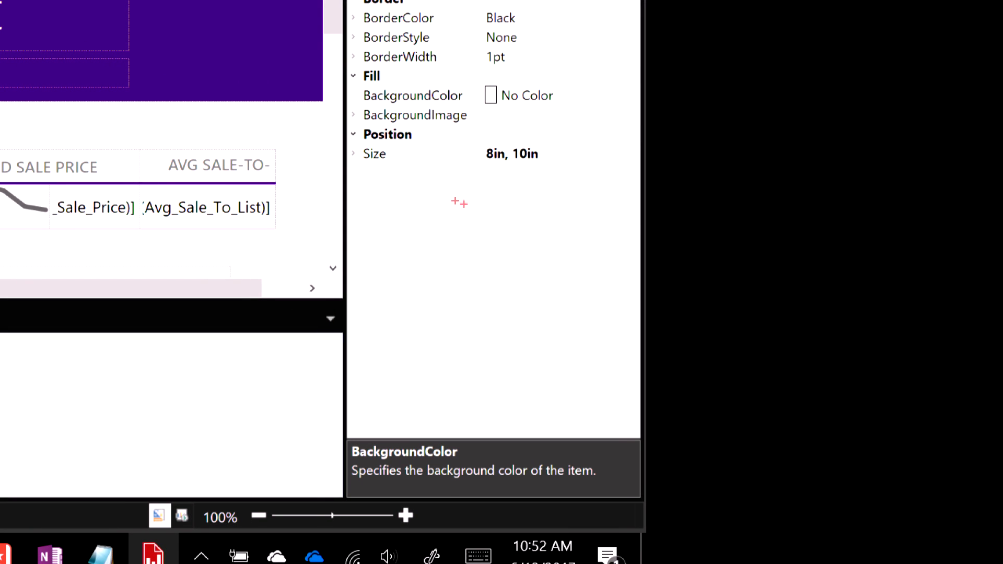
left_click_drag(486, 169, 601, 167)
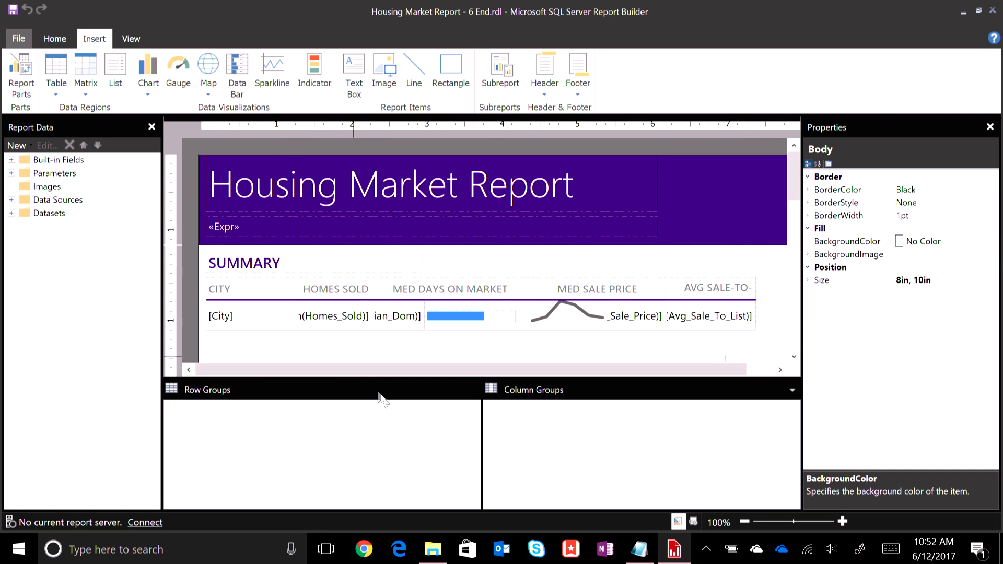
Run the report and review the summary table on page 1 and the National and Atlanta sections on page 2.
left_click(55, 39)
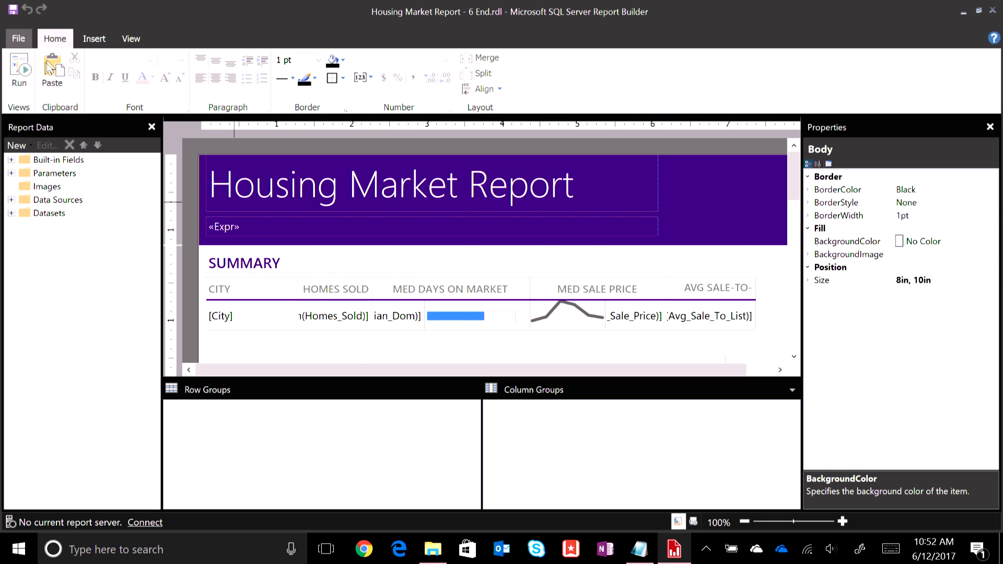
left_click(24, 72)
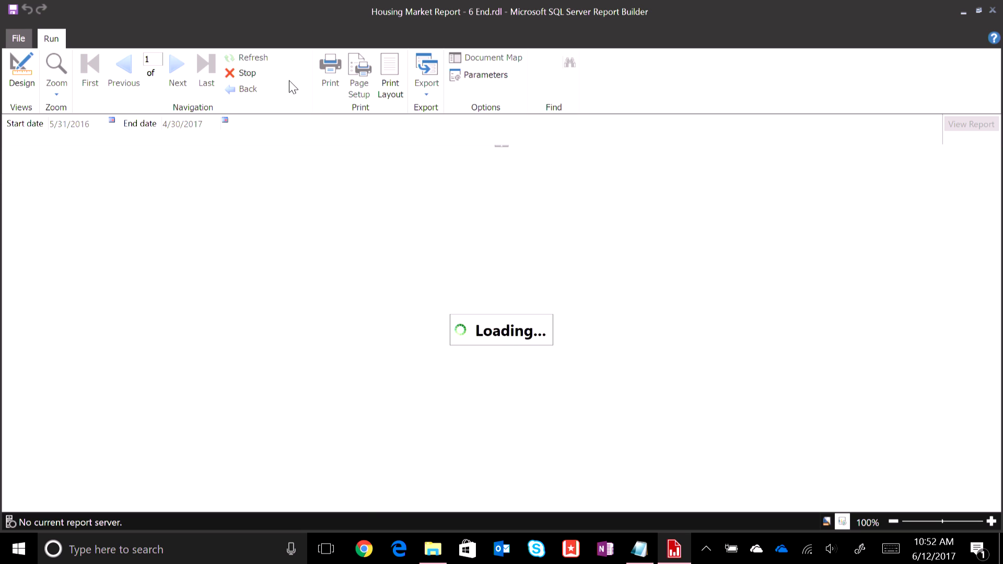
left_click_drag(996, 177, 997, 291)
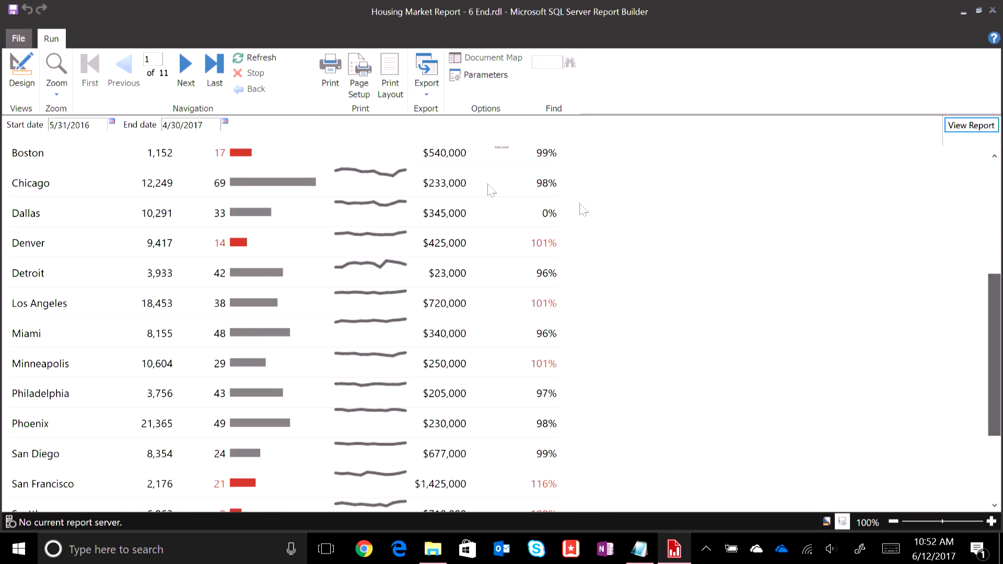
left_click(186, 68)
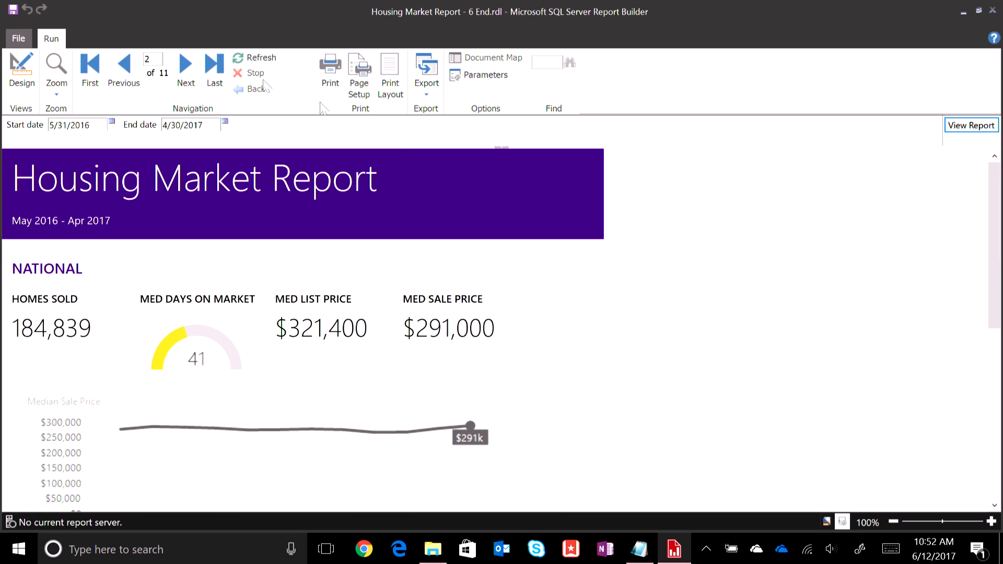
left_click_drag(997, 192, 1000, 354)
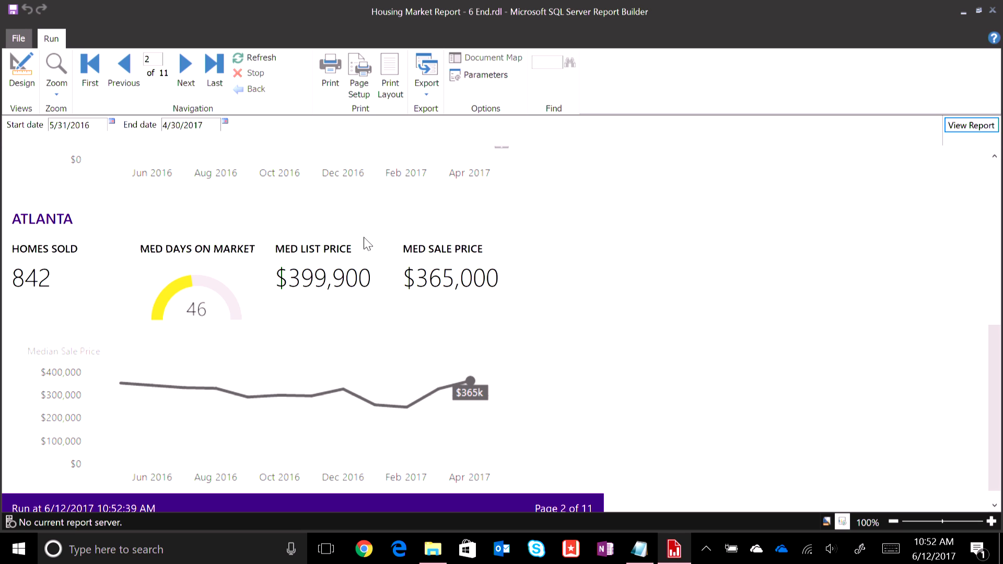
left_click_drag(998, 351, 998, 358)
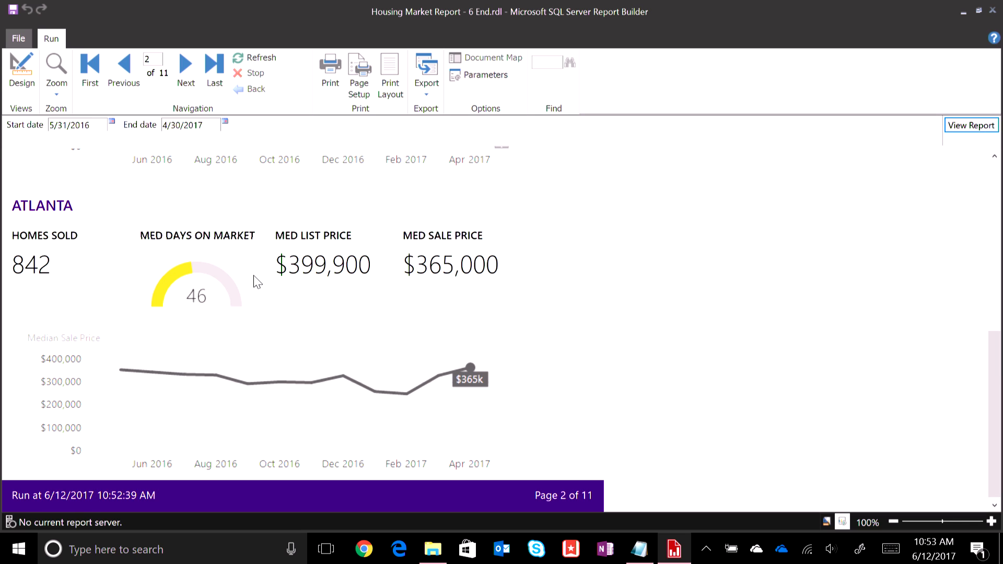
scroll(996, 380, "down", 1)
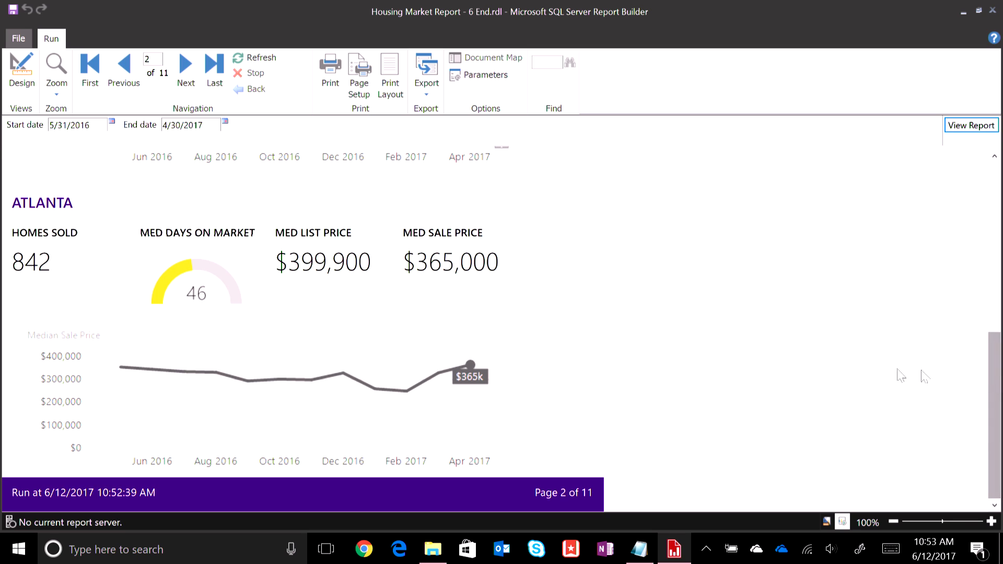
Switch to File Explorer and open Housing Market Report 2.pdf from the Data Insights Summit 2017 folder.
left_click(433, 549)
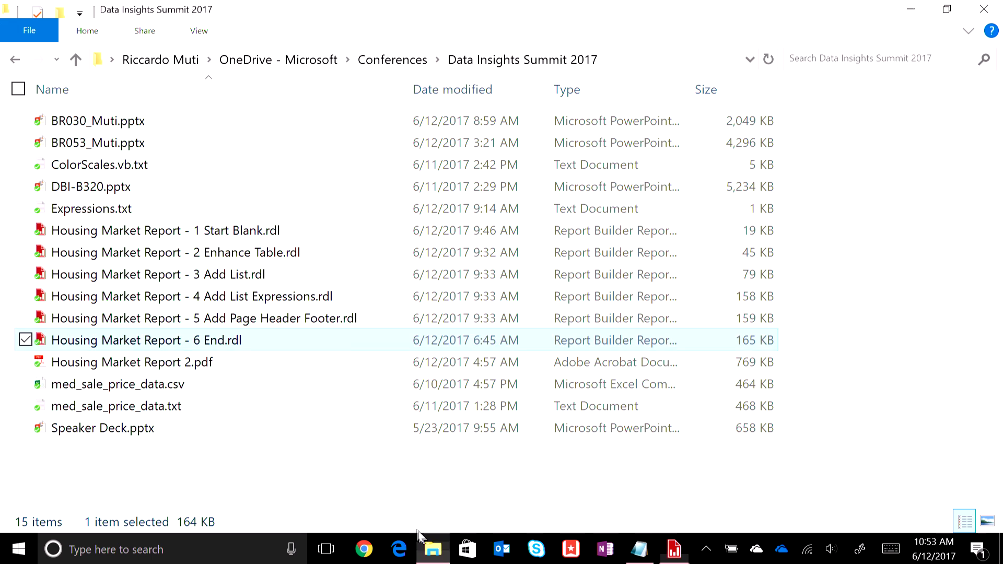
double_click(170, 371)
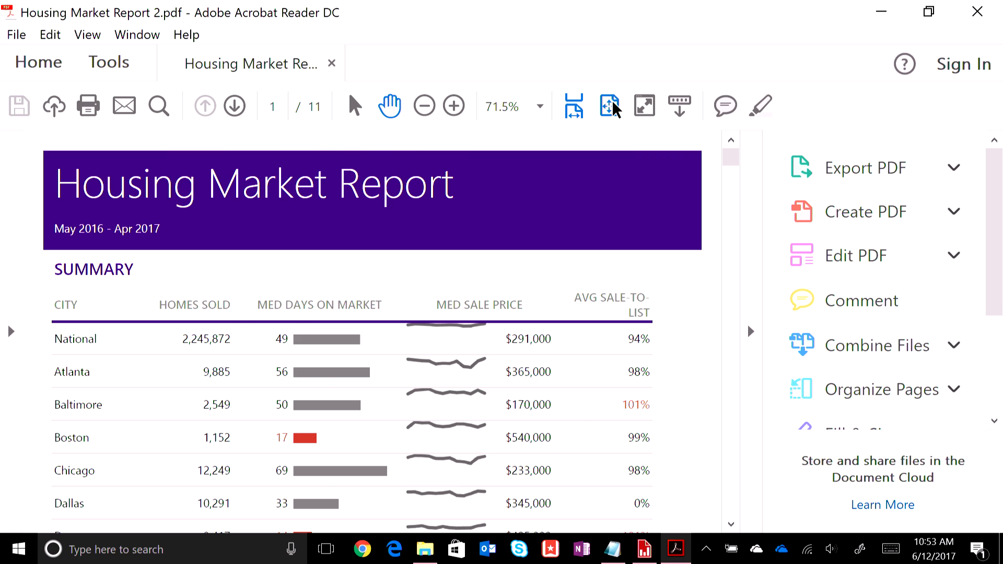
Display whole pages of the PDF and review the summary page and the city sections from National through Detroit on pages 2 to 5.
left_click(609, 106)
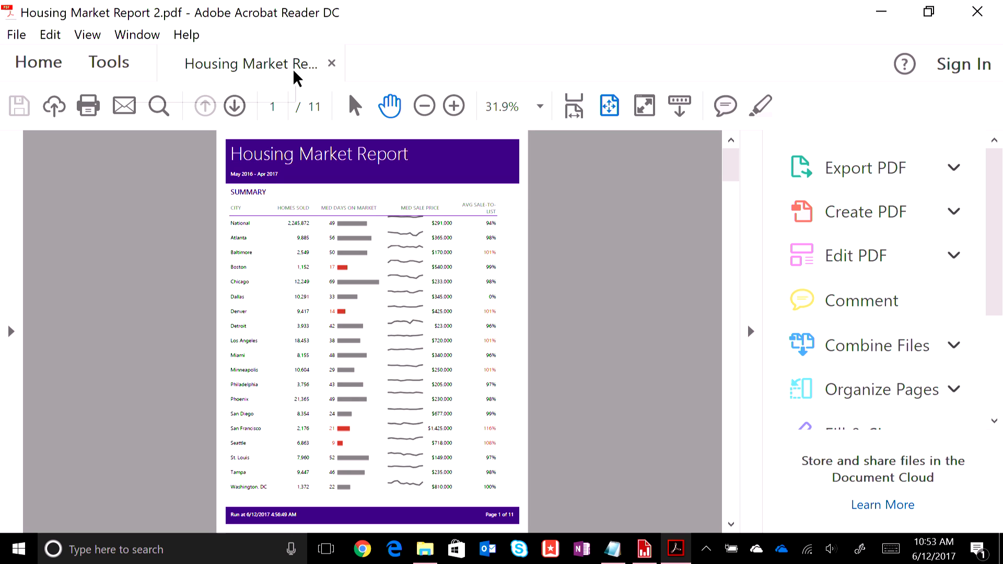
left_click(234, 106)
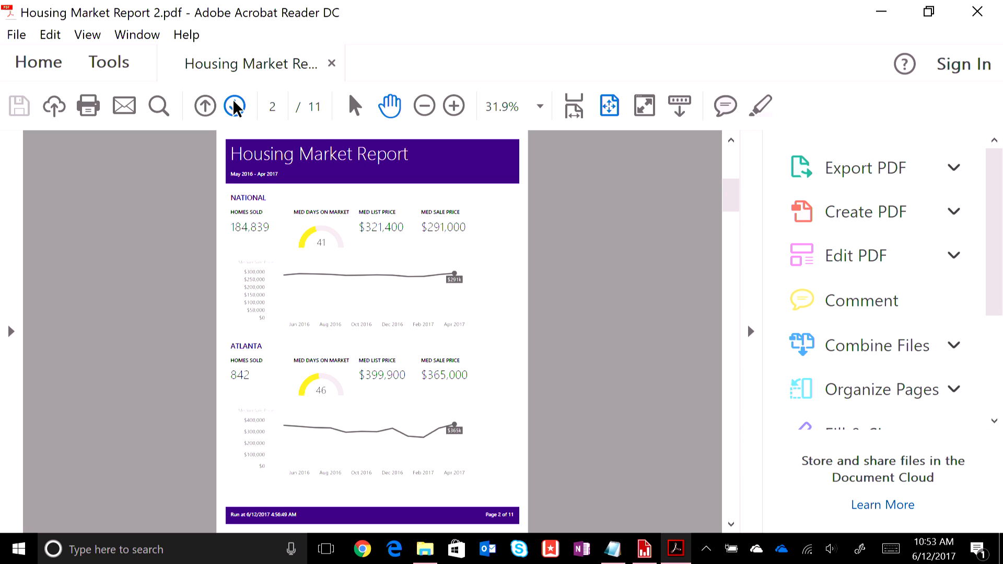
left_click(234, 106)
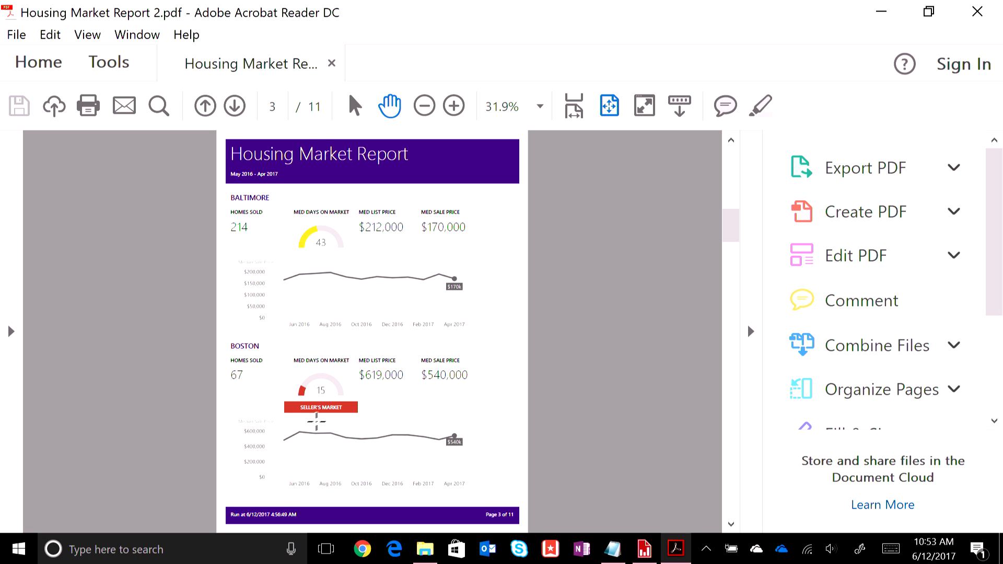
left_click(239, 103)
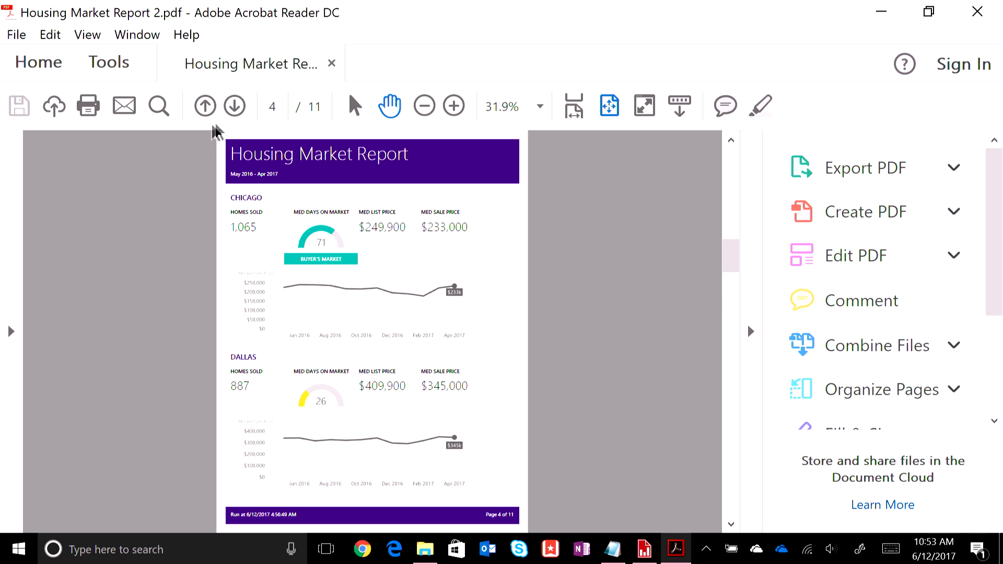
left_click(235, 109)
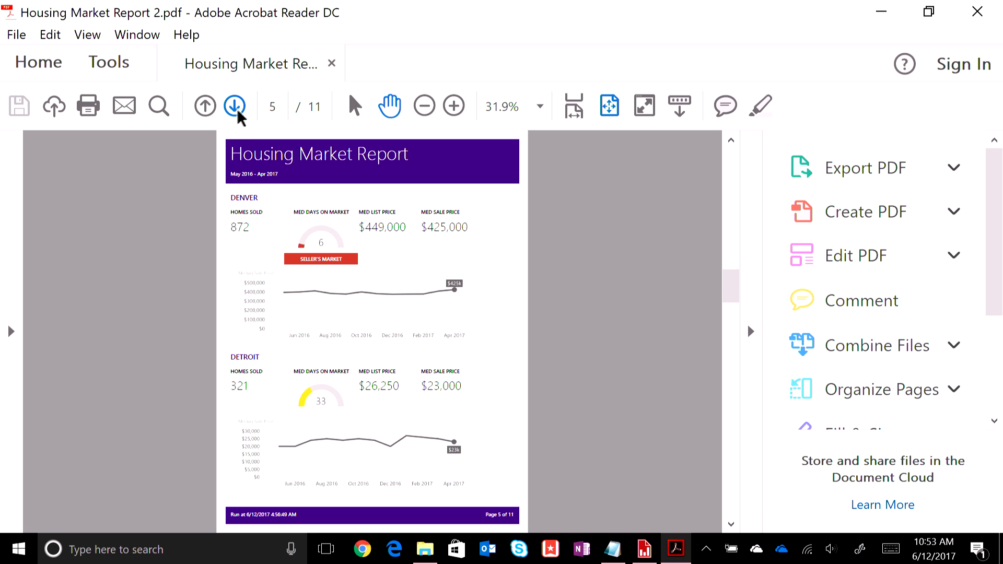
left_click(236, 112)
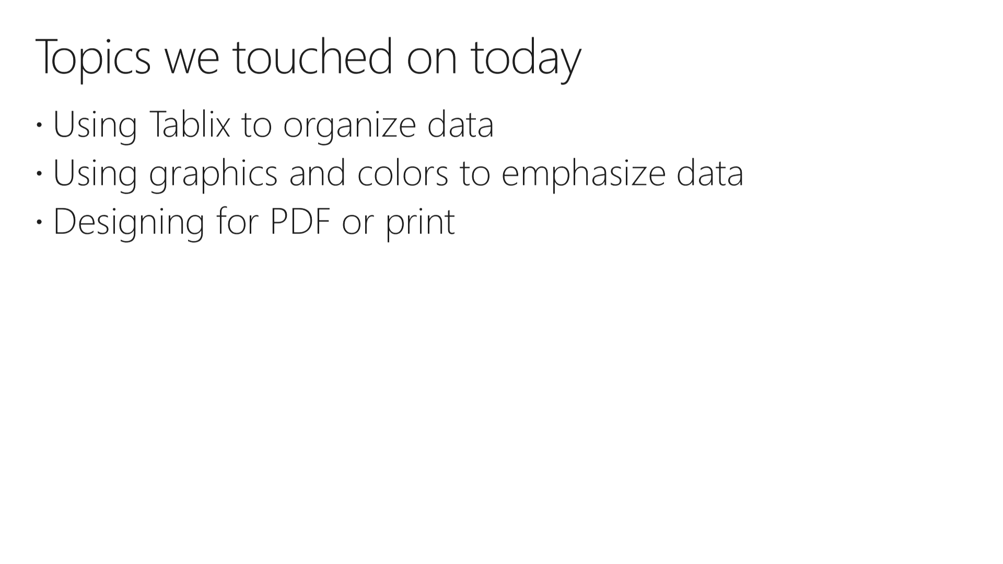
key("Right")
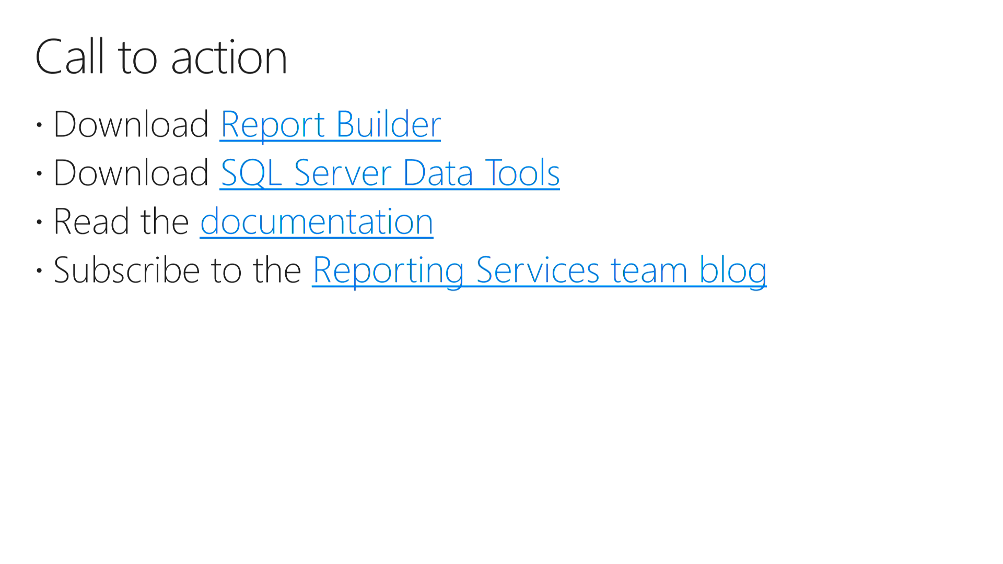